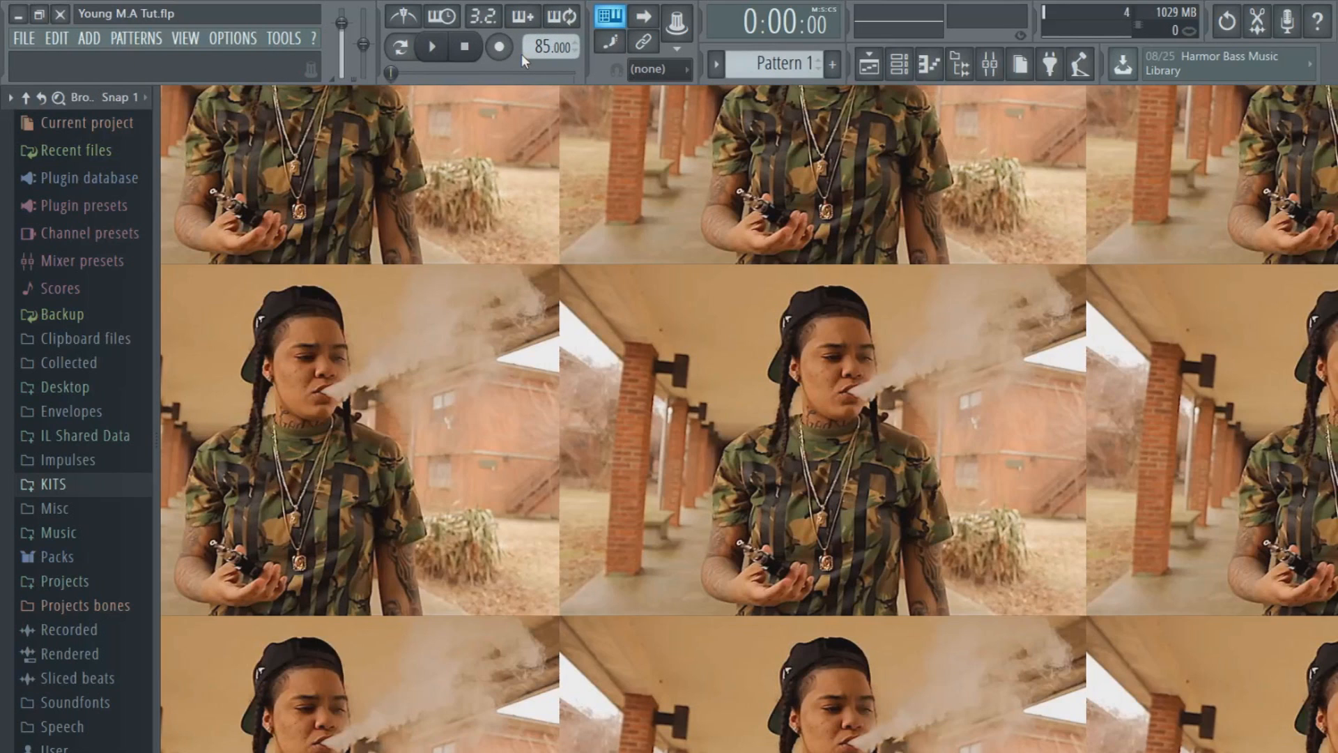
Show the channel rack in the middle of the workspace and preview the SAMPLE channel's audio file
{"action": "left_click", "coordinate": [899, 63]}
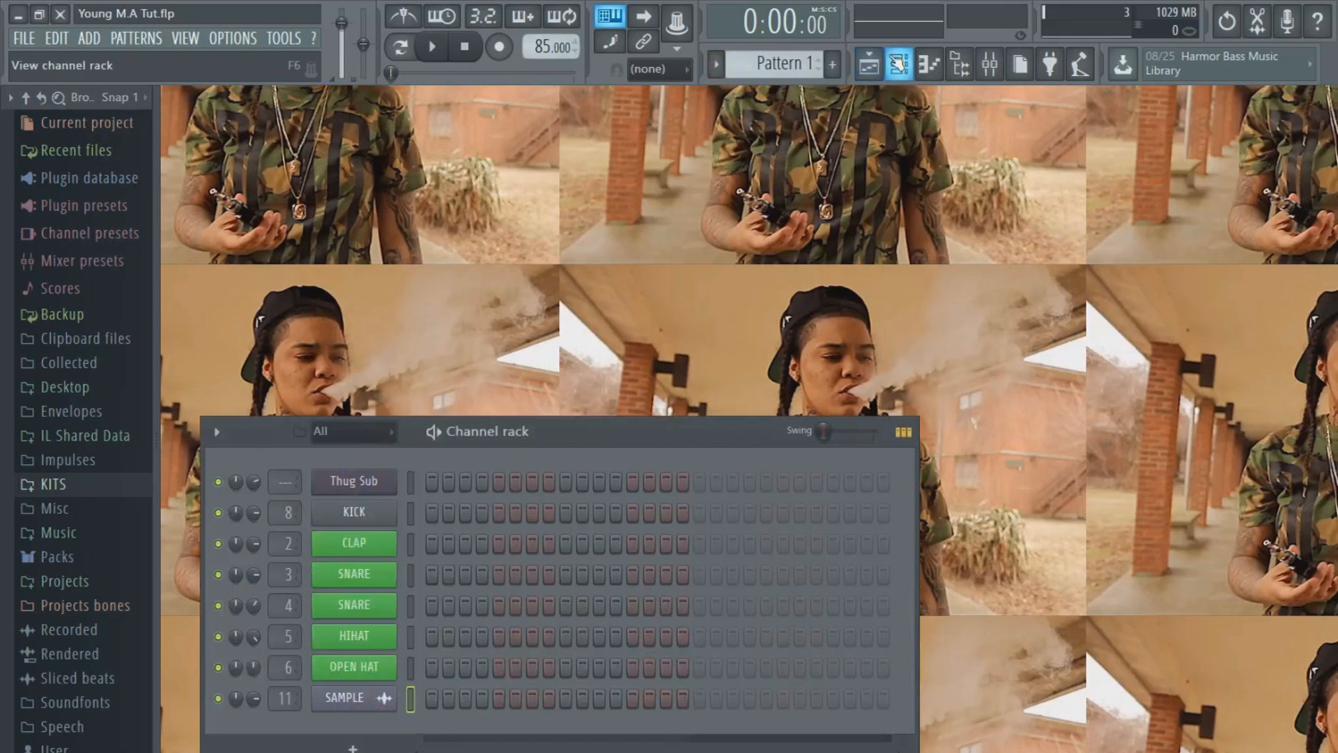
{"action": "left_click_drag", "start_coordinate": [517, 433], "coordinate": [629, 314]}
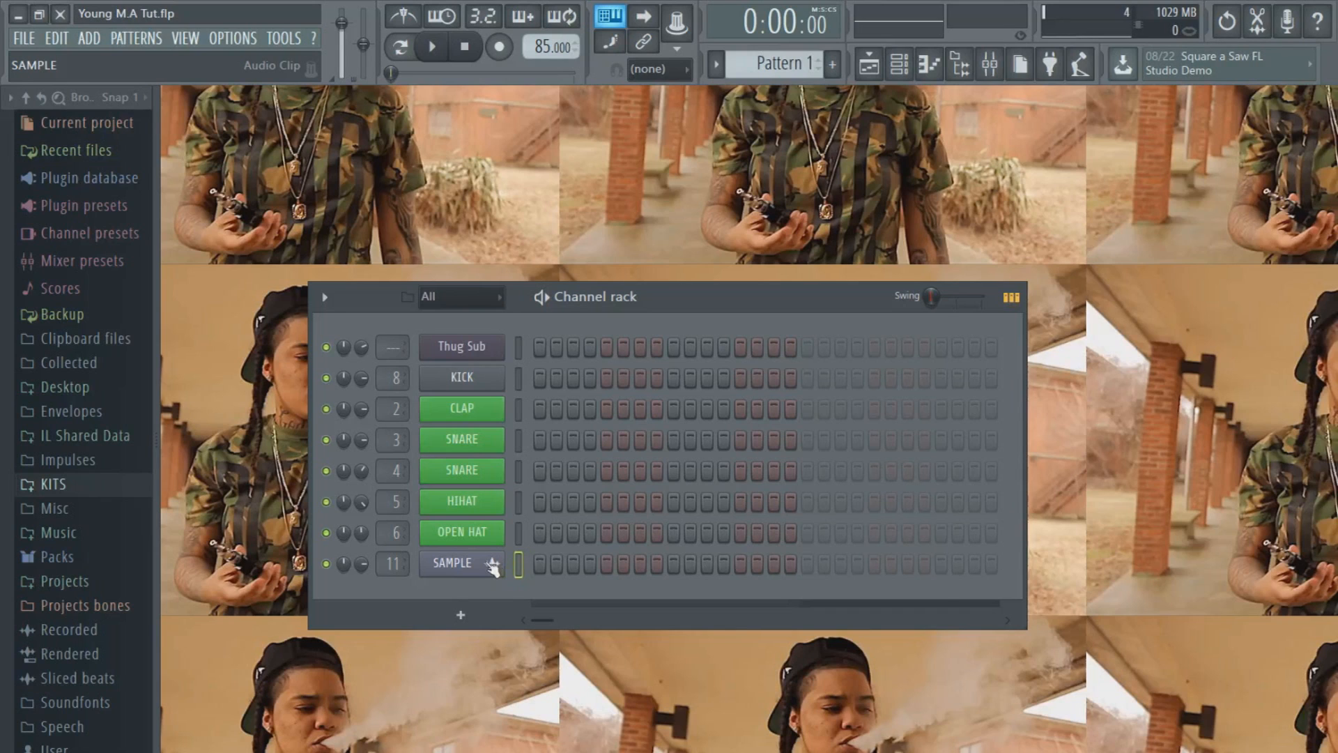
{"action": "left_click", "coordinate": [493, 563]}
{"action": "left_click", "coordinate": [669, 563]}
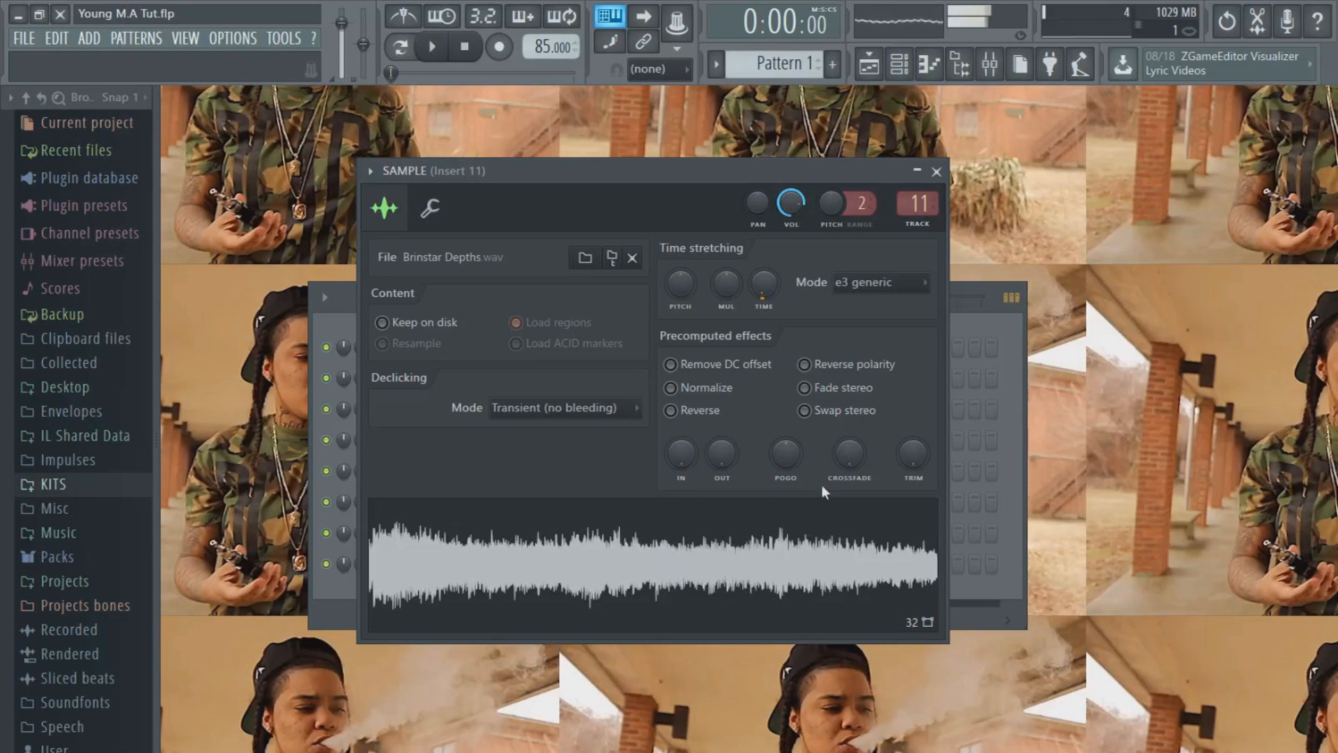
{"action": "left_click", "coordinate": [935, 171]}
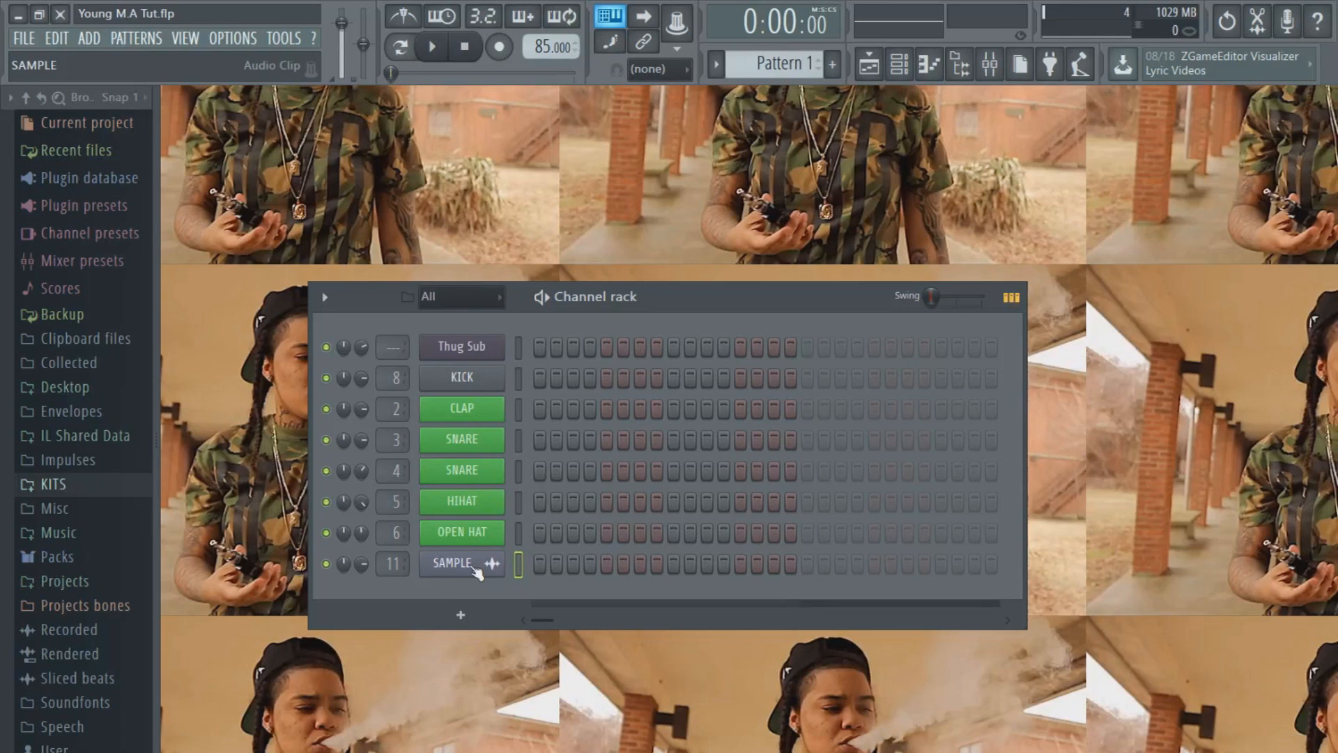
Open the SAMPLE clip's settings from the playlist, choose the e3 generic time-stretching mode, and play the clip back
{"action": "key", "text": "F5"}
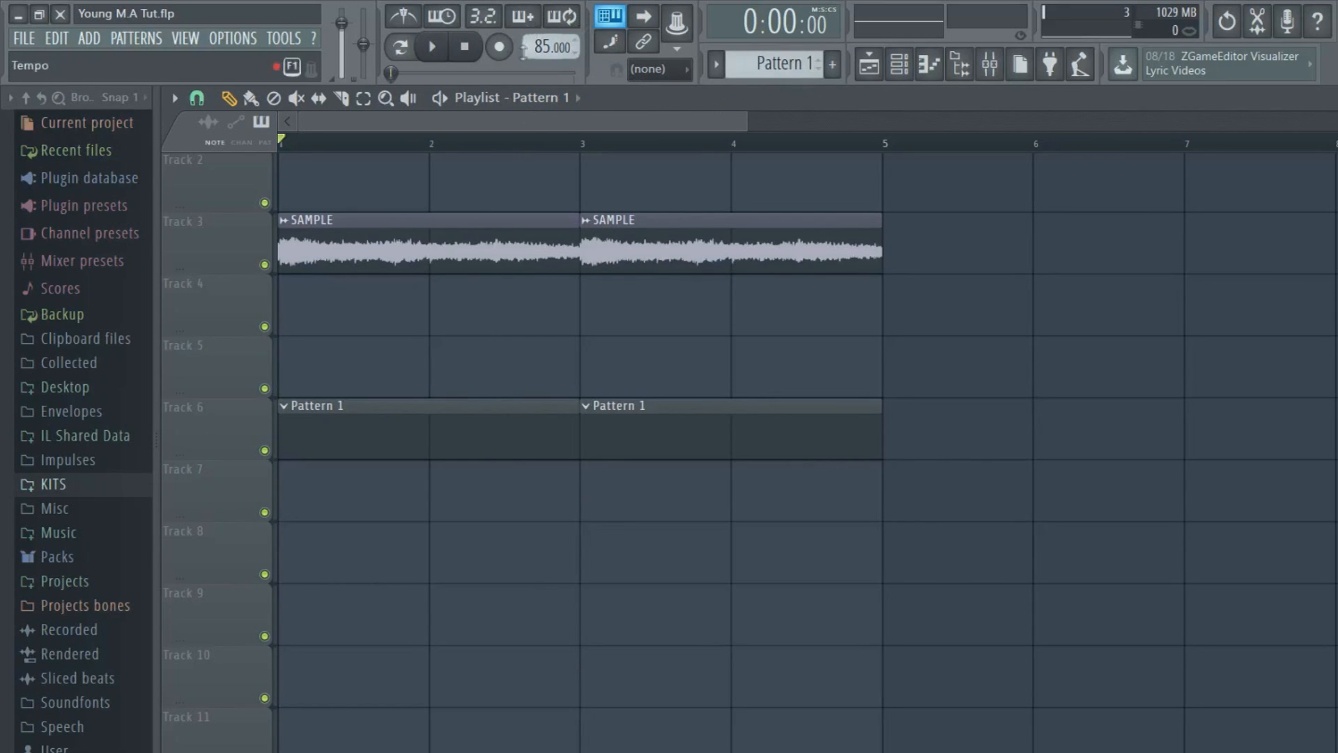
{"action": "left_click", "coordinate": [824, 266]}
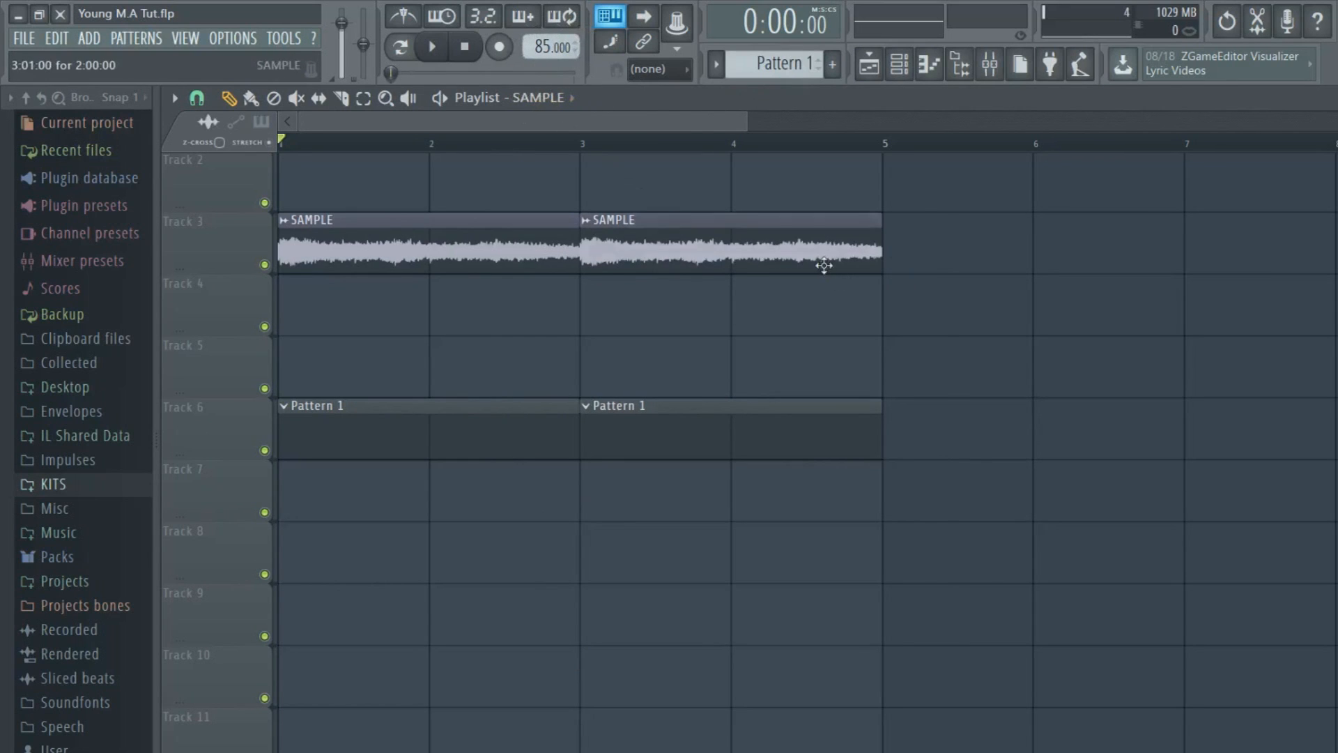
{"action": "double_click", "coordinate": [824, 265]}
{"action": "right_click", "coordinate": [764, 286]}
{"action": "left_click_drag", "start_coordinate": [628, 171], "coordinate": [928, 172]}
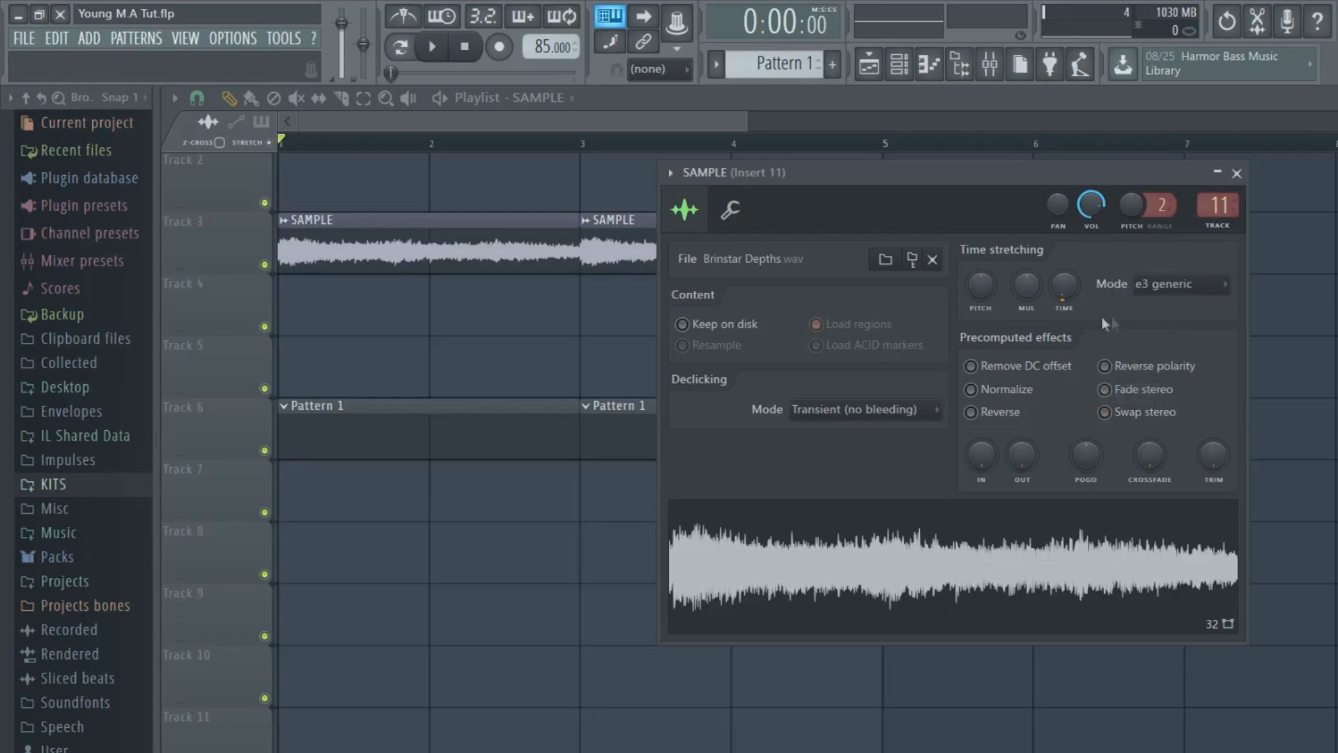
{"action": "left_click", "coordinate": [1141, 292]}
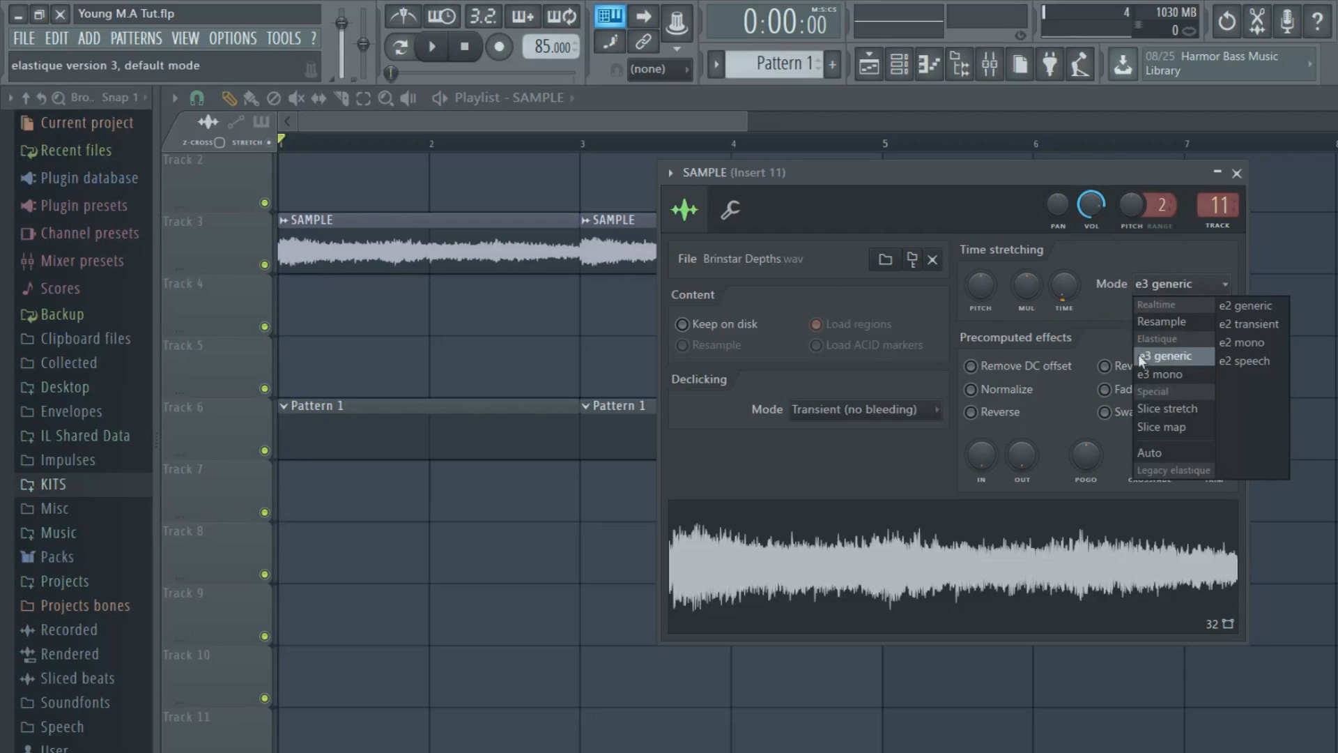
{"action": "left_click", "coordinate": [1164, 357]}
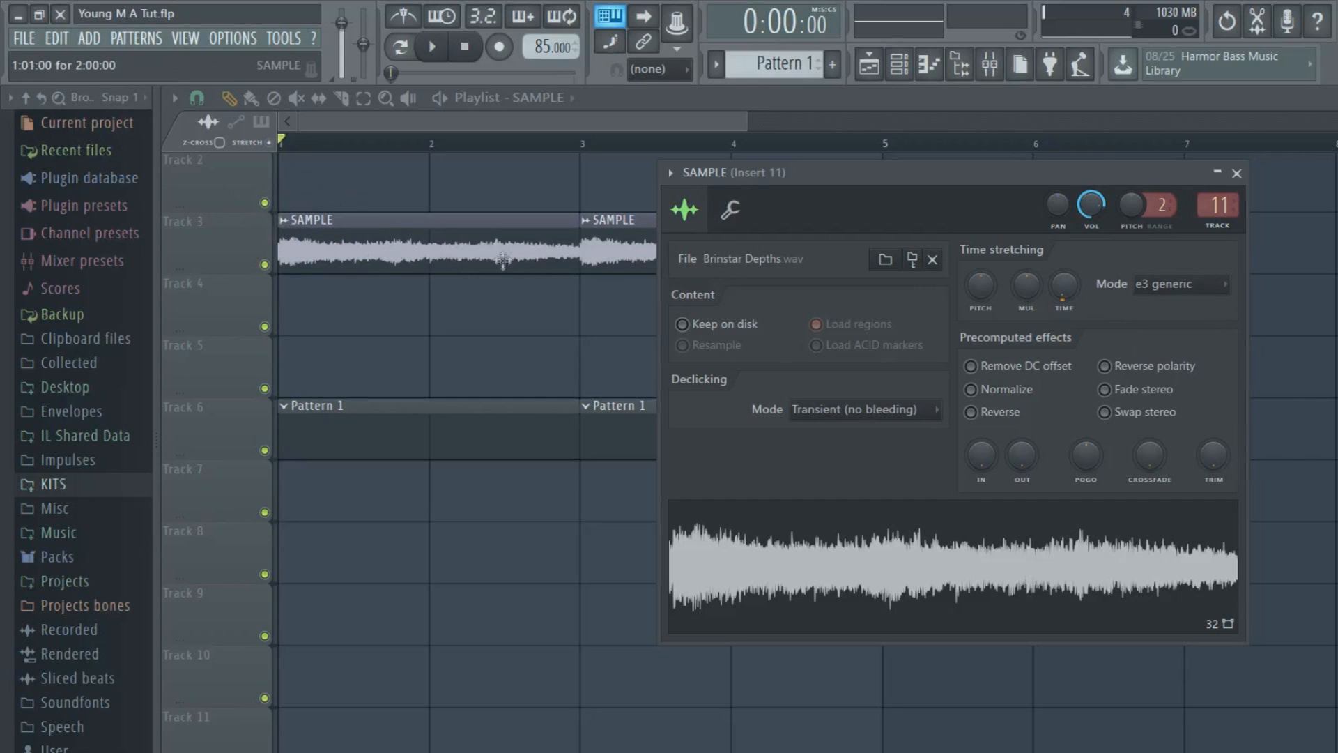
{"action": "left_click", "coordinate": [1238, 173]}
{"action": "left_click", "coordinate": [432, 47]}
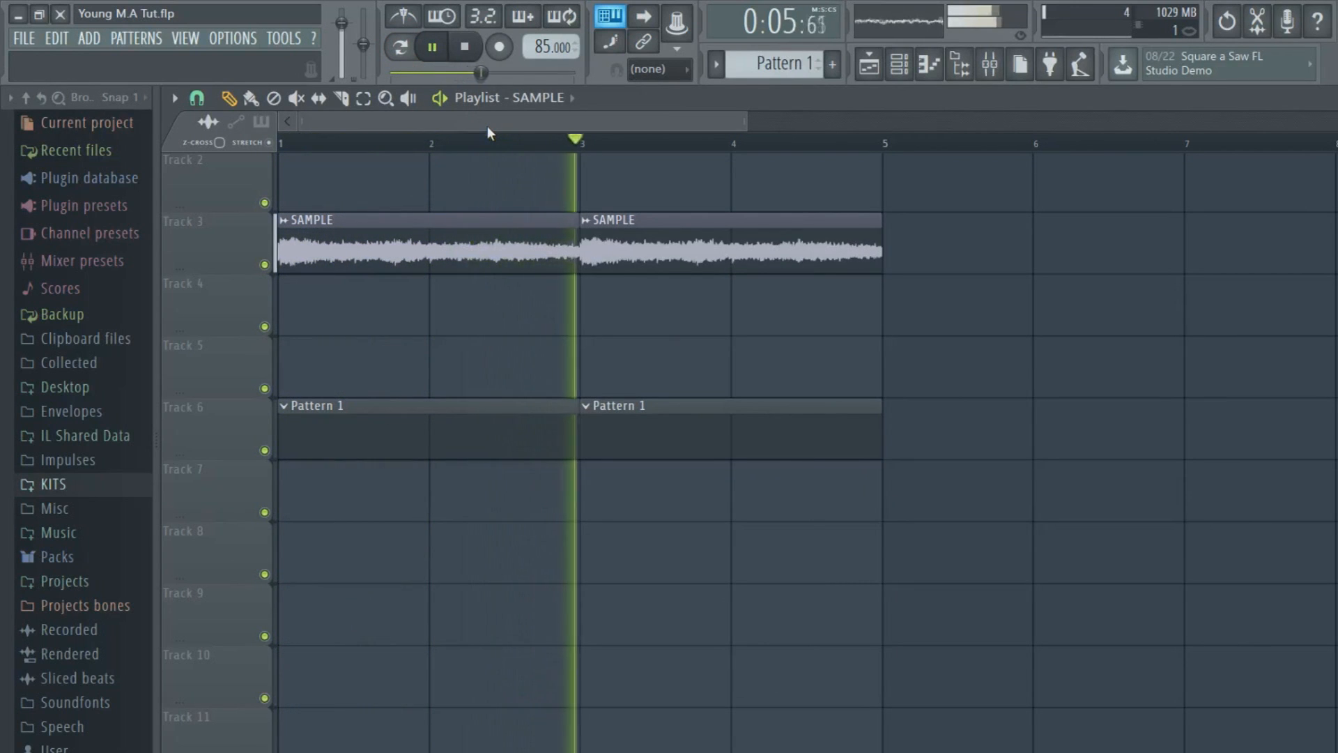
{"action": "key", "text": "space"}
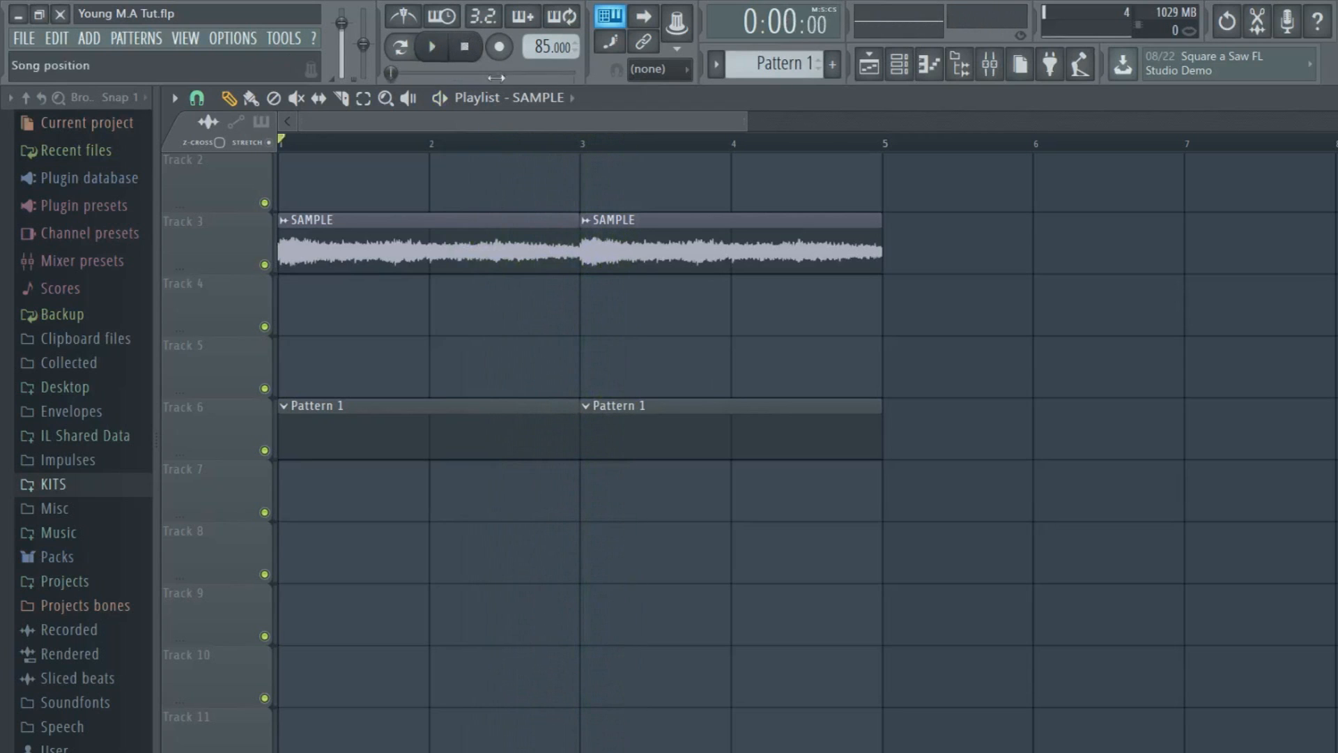
Cut the low frequencies on mixer track Insert 11 with its EQ at about 220 Hz and -18, and listen to the result
{"action": "left_click", "coordinate": [990, 66]}
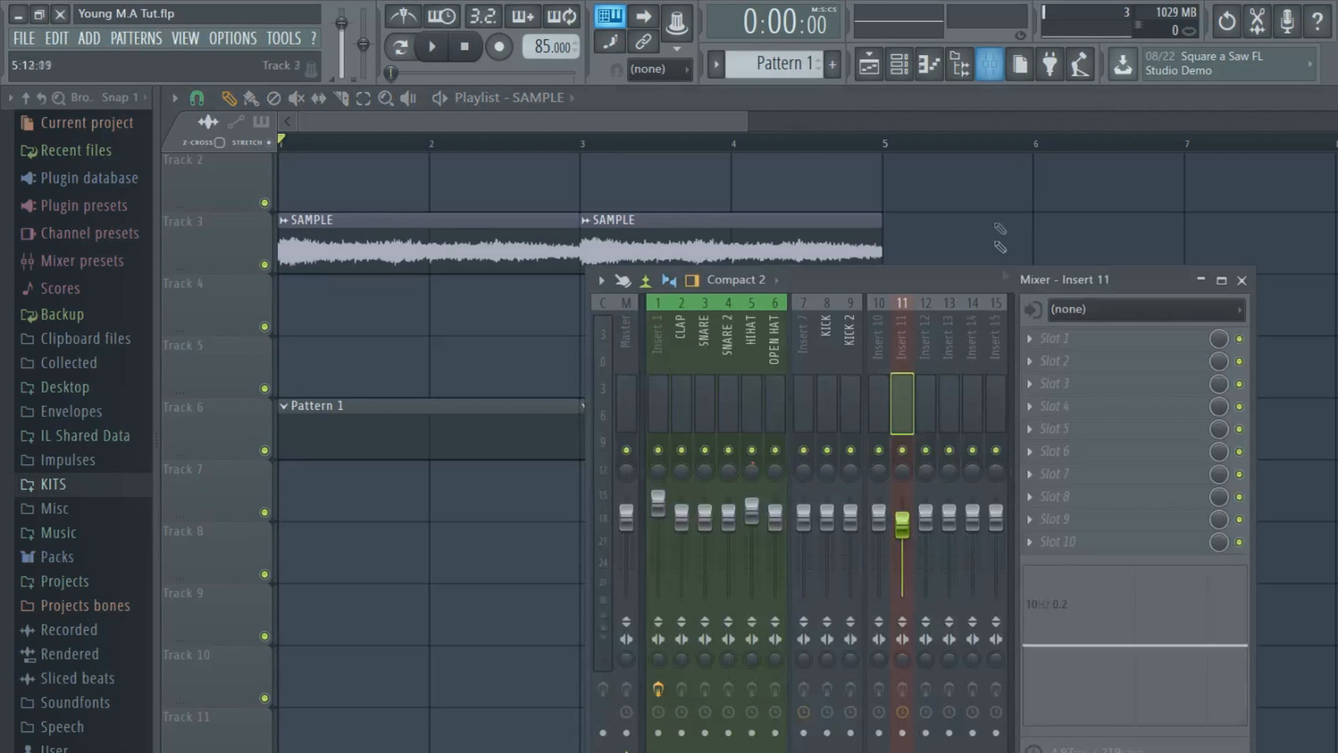
{"action": "left_click_drag", "start_coordinate": [1057, 718], "coordinate": [1048, 751]}
{"action": "left_click_drag", "start_coordinate": [1044, 691], "coordinate": [1087, 694]}
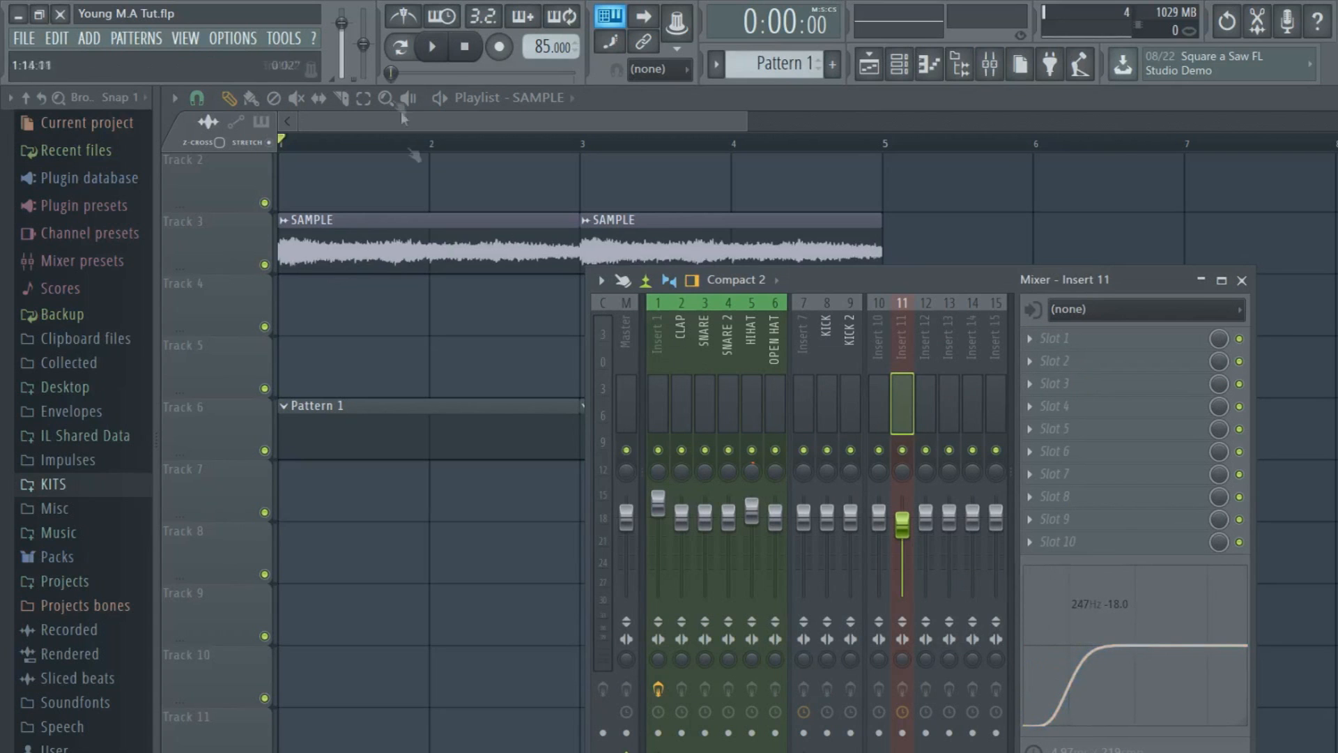
{"action": "left_click", "coordinate": [429, 60]}
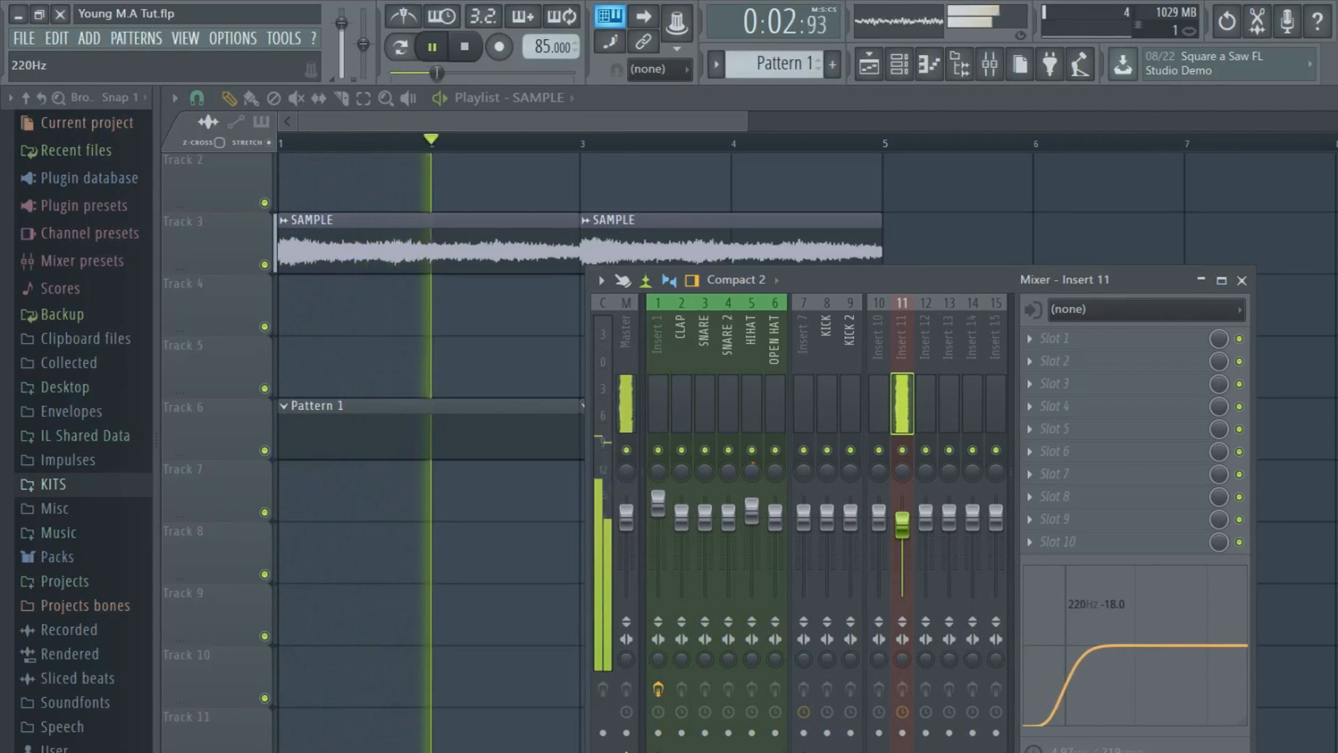
{"action": "key", "text": "space"}
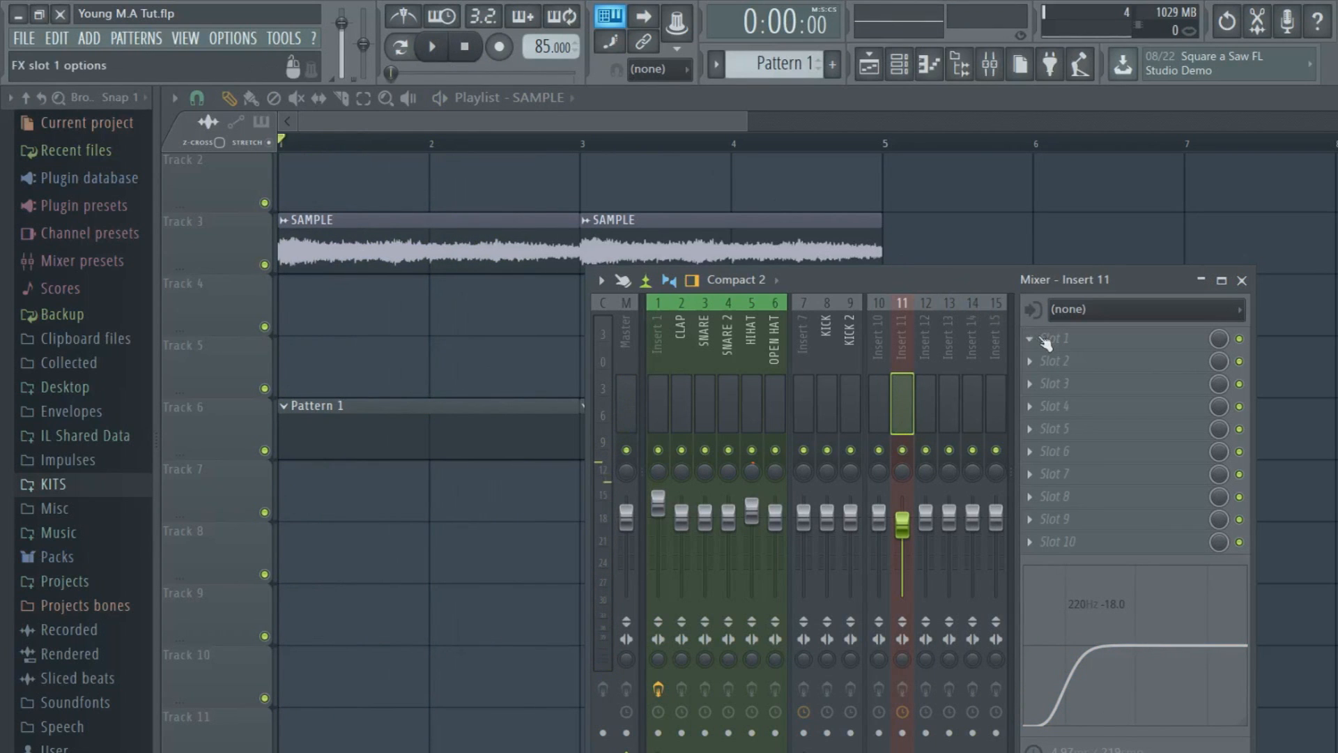
Load Fruity Phaser in slot 1 and Fruity Reeverb 2 in slot 2 of mixer track Insert 11
{"action": "left_click", "coordinate": [1046, 341]}
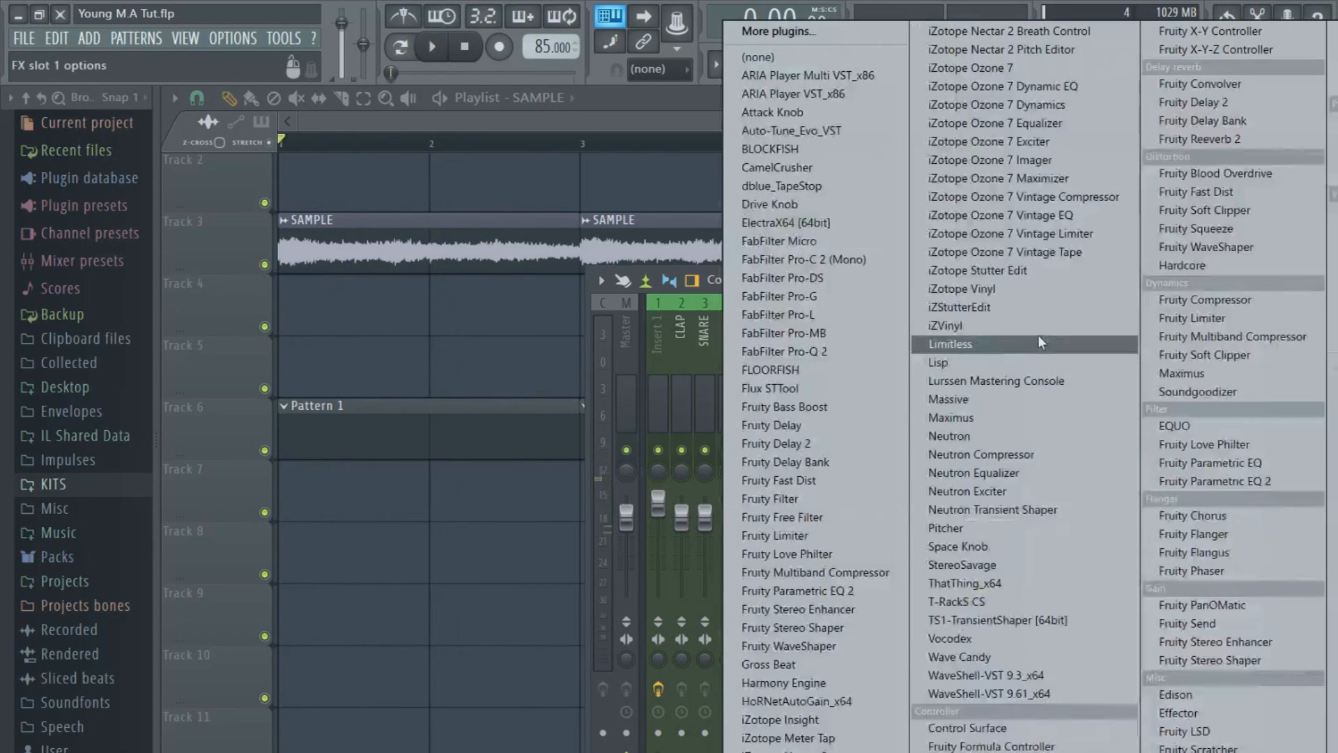
{"action": "left_click", "coordinate": [1243, 571]}
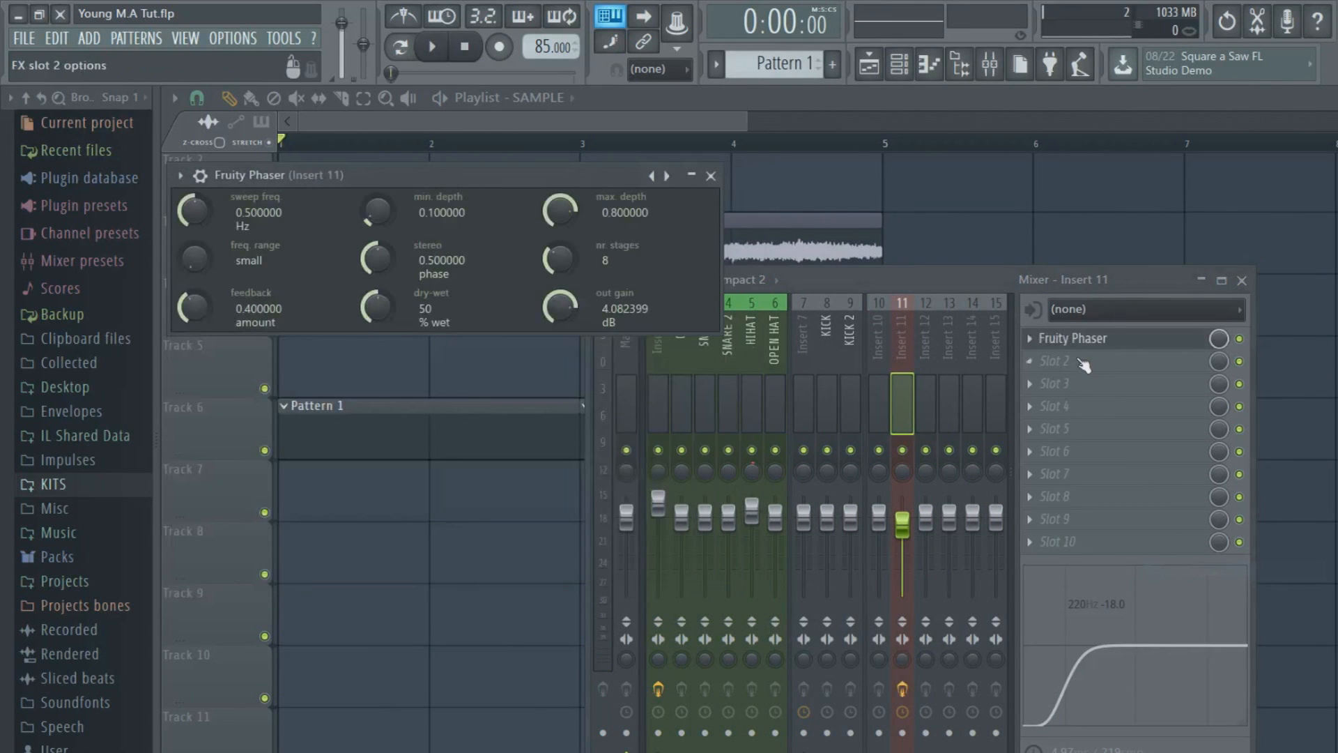
{"action": "left_click", "coordinate": [1084, 364]}
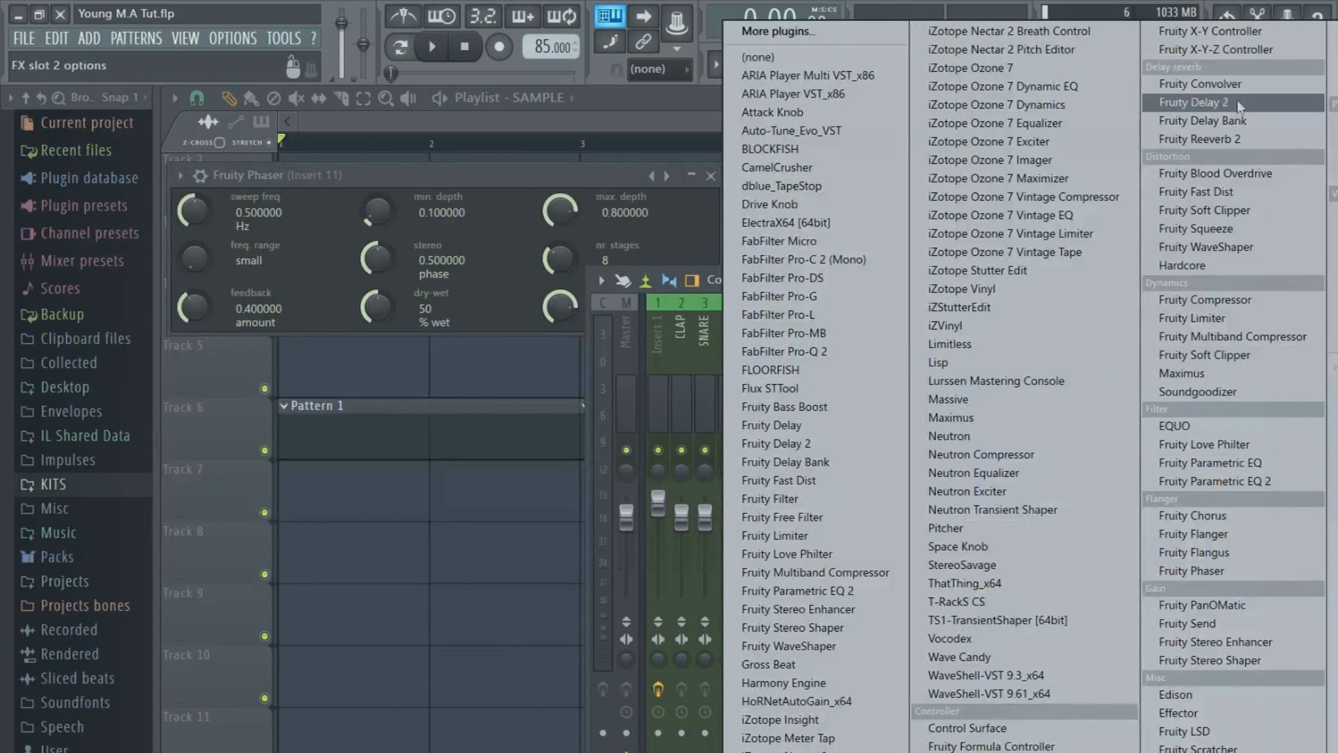
{"action": "left_click", "coordinate": [1227, 139]}
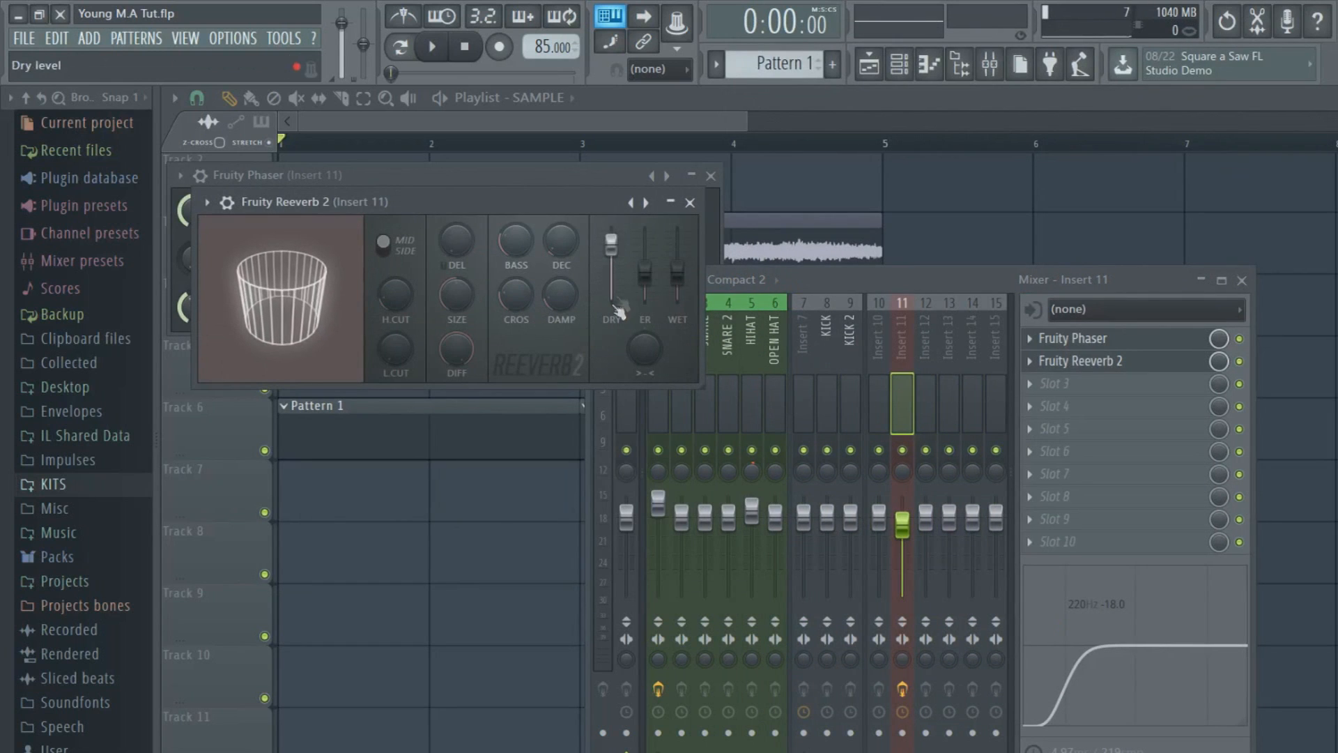
Lower the dry level of Fruity Reeverb 2 slightly and reduce the Fruity Phaser's mix level on Insert 11
{"action": "left_click_drag", "start_coordinate": [614, 247], "coordinate": [613, 256]}
{"action": "left_click_drag", "start_coordinate": [512, 245], "coordinate": [513, 273]}
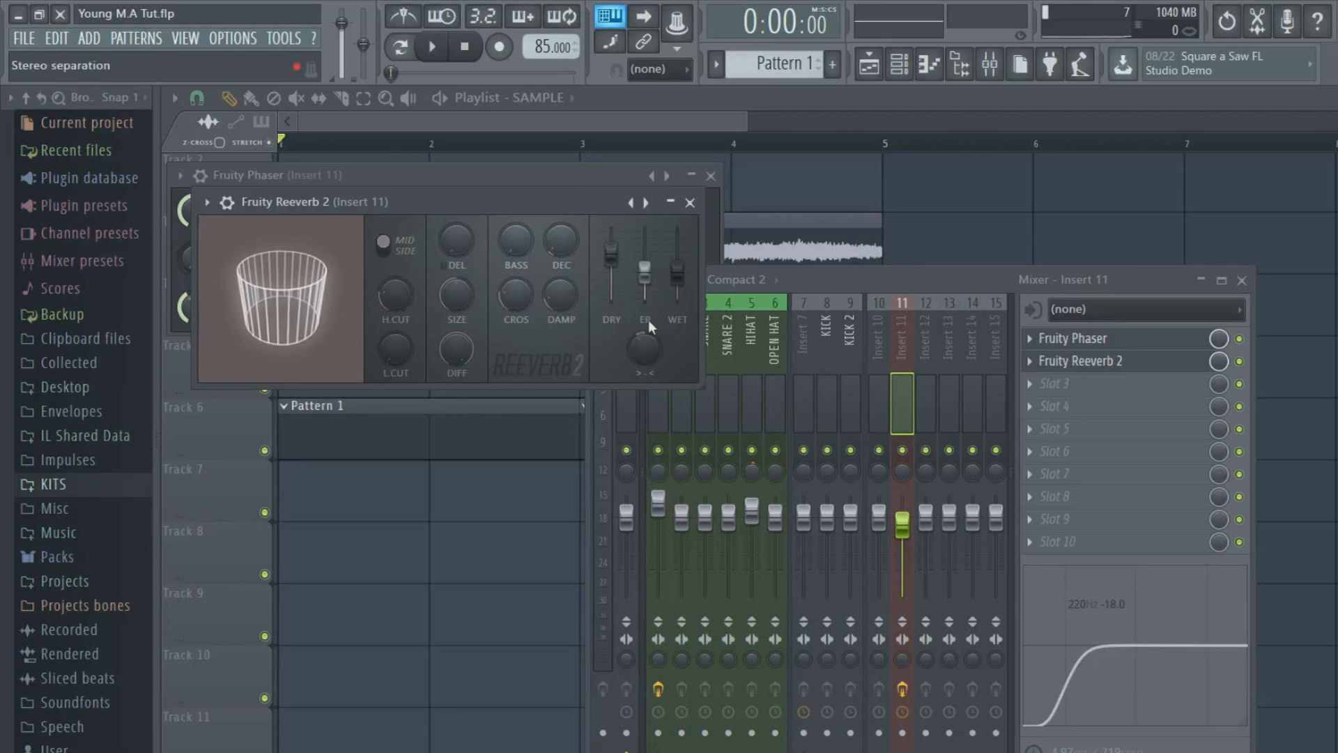
{"action": "left_click", "coordinate": [1217, 338]}
While the sample plays, raise Fruity Reeverb 2's wet level slightly and set its dry level to 95%
{"action": "key", "text": "space"}
{"action": "left_click", "coordinate": [605, 204]}
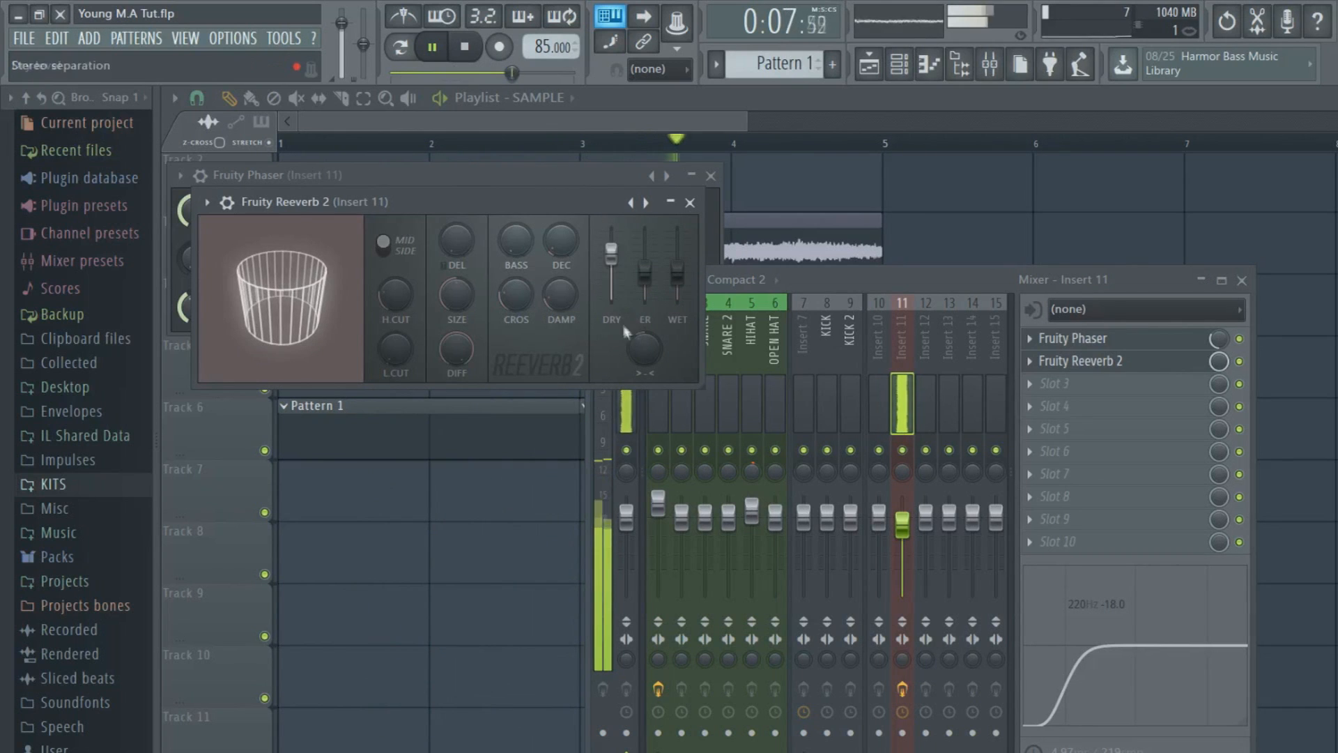
{"action": "left_click_drag", "start_coordinate": [678, 272], "coordinate": [612, 253]}
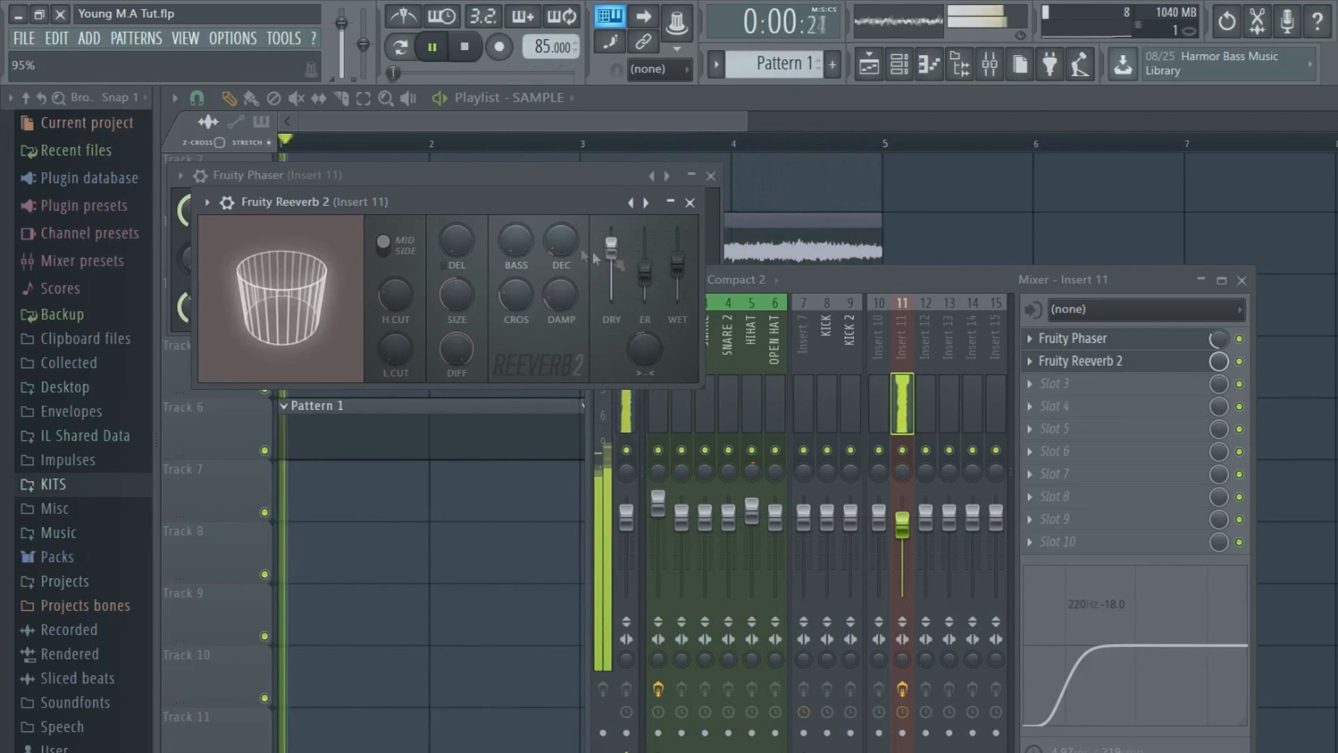
{"action": "left_click", "coordinate": [690, 203]}
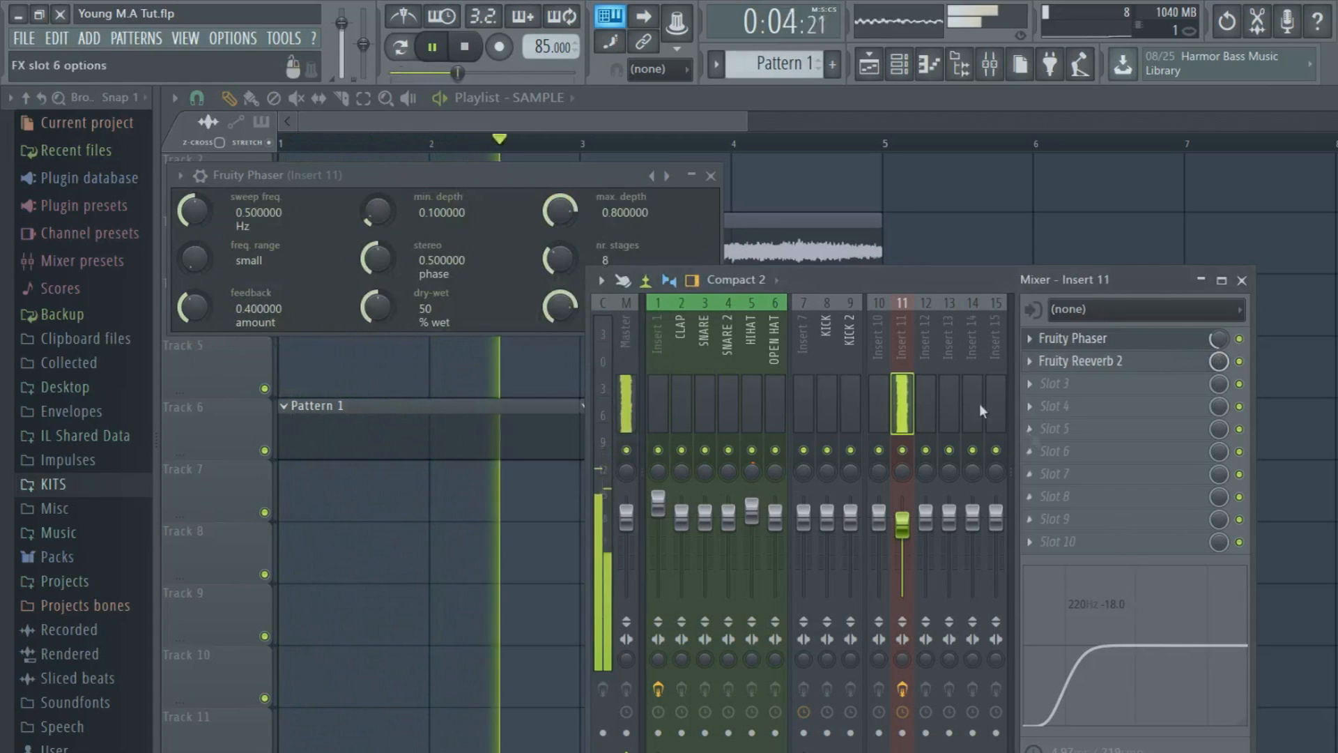
{"action": "left_click", "coordinate": [467, 57]}
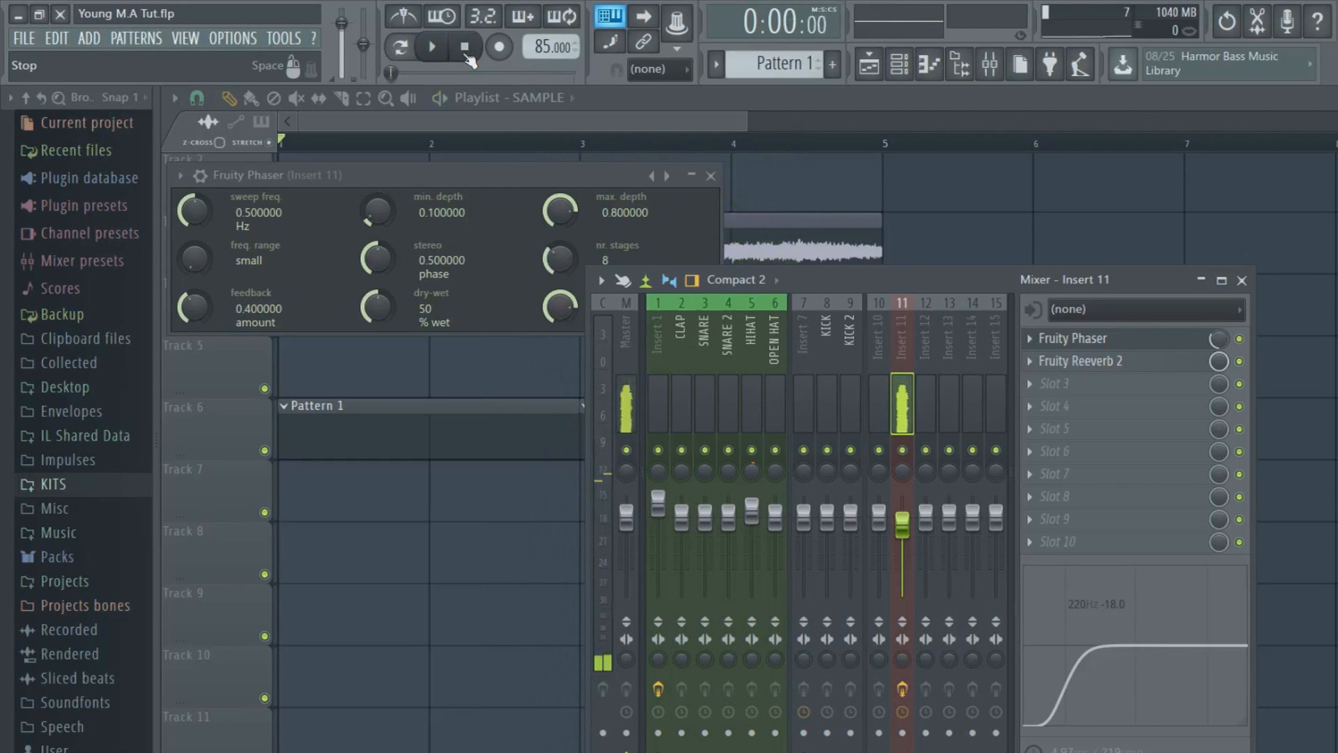
{"action": "left_click", "coordinate": [649, 120]}
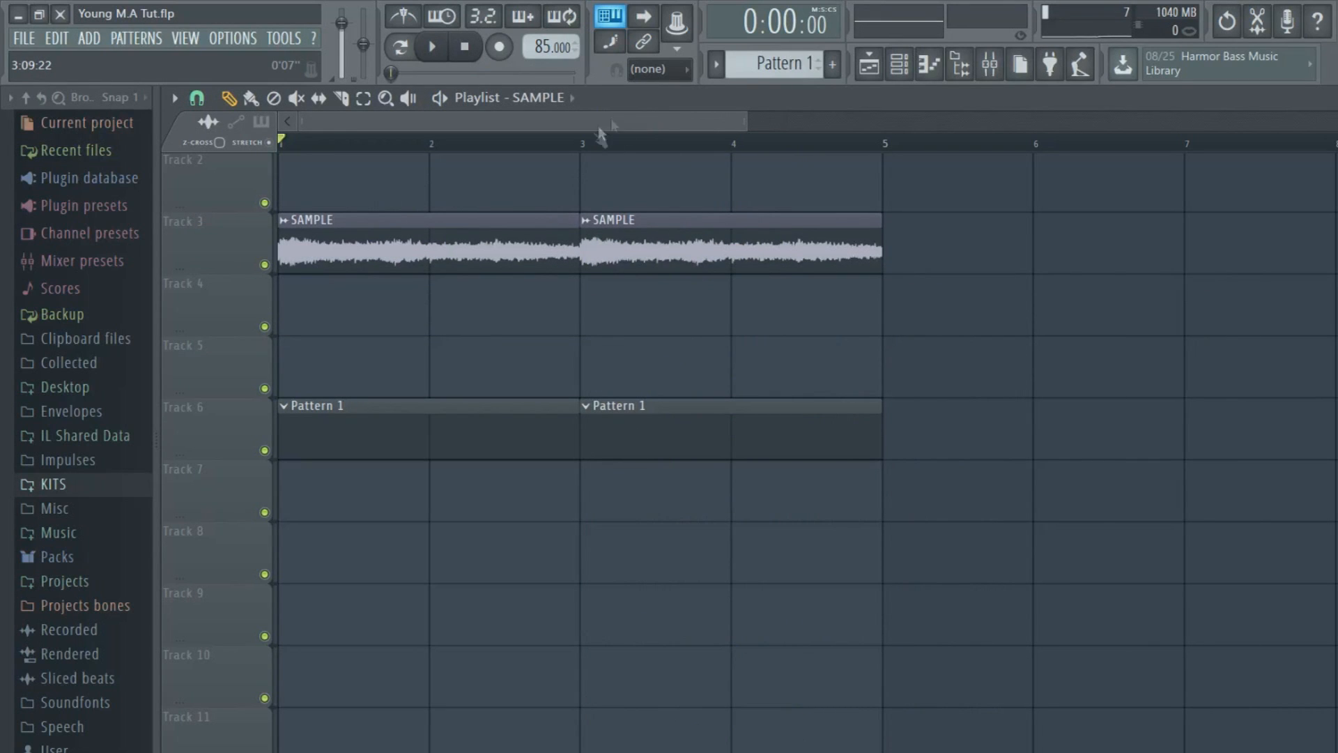
Audition the KICK and CLAP samples from the channel rack
{"action": "left_click", "coordinate": [900, 64]}
{"action": "left_click", "coordinate": [321, 349]}
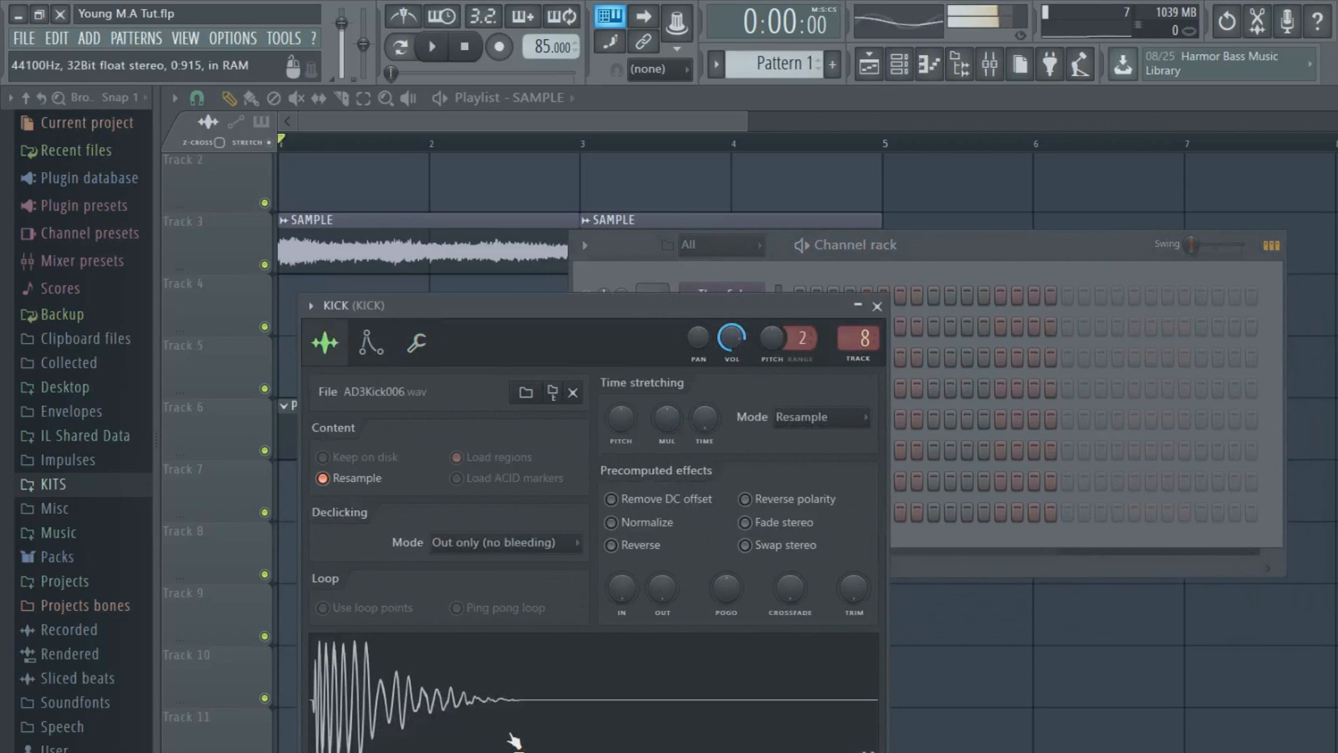
{"action": "left_click", "coordinate": [878, 306]}
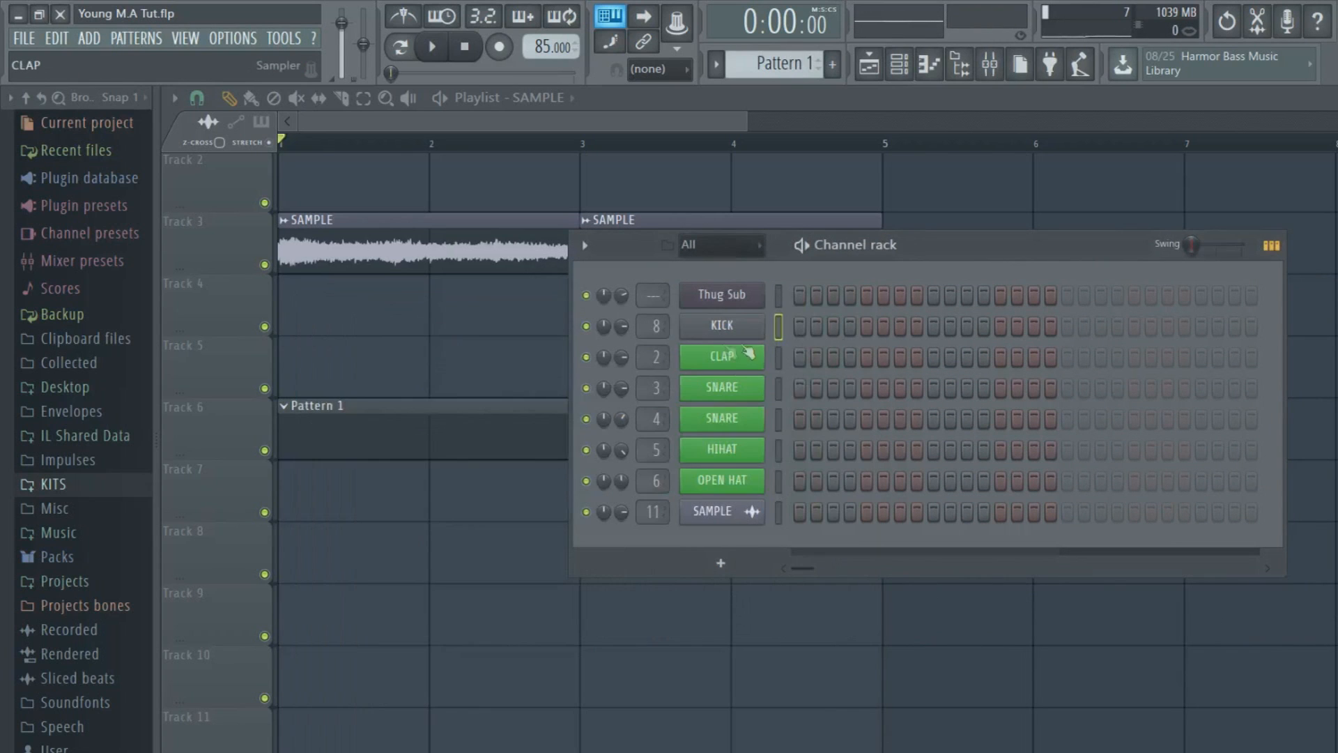
{"action": "left_click", "coordinate": [725, 369]}
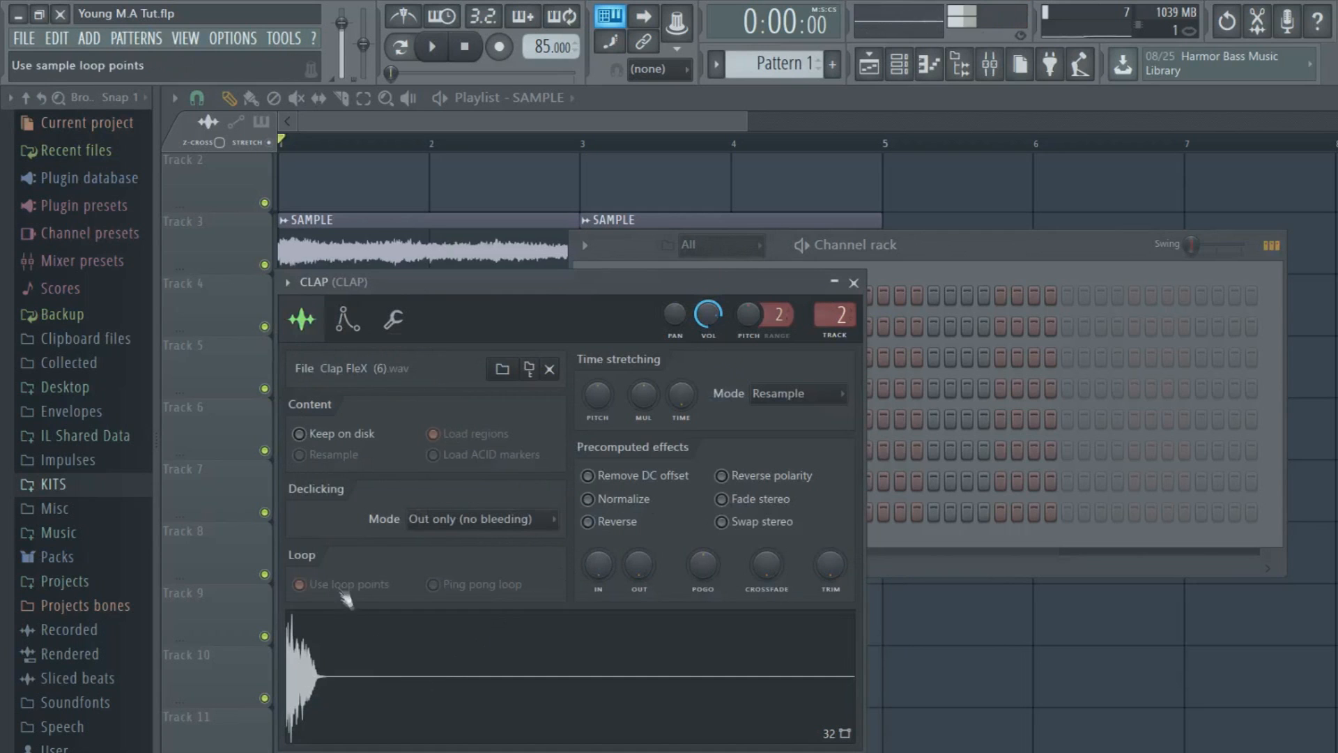
{"action": "left_click", "coordinate": [853, 282]}
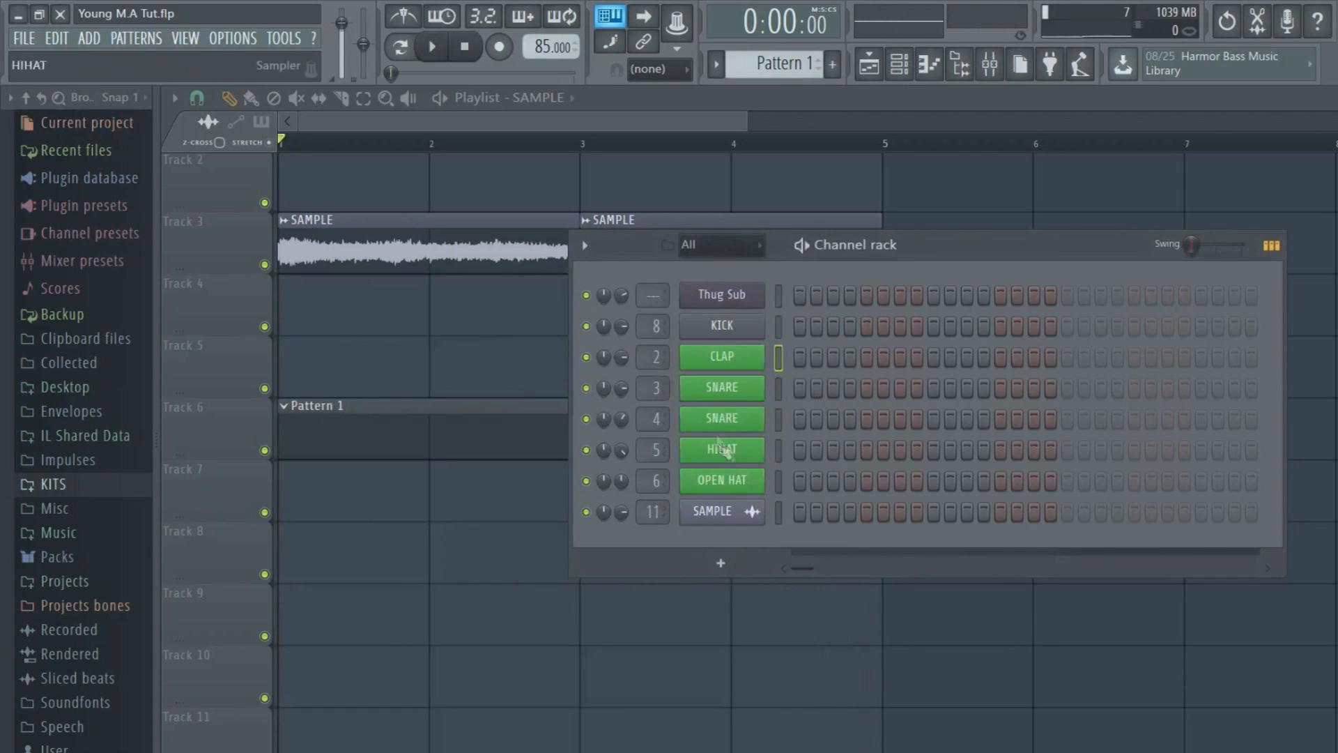
Audition the samples of both SNARE channels and compare their settings
{"action": "left_click", "coordinate": [724, 391]}
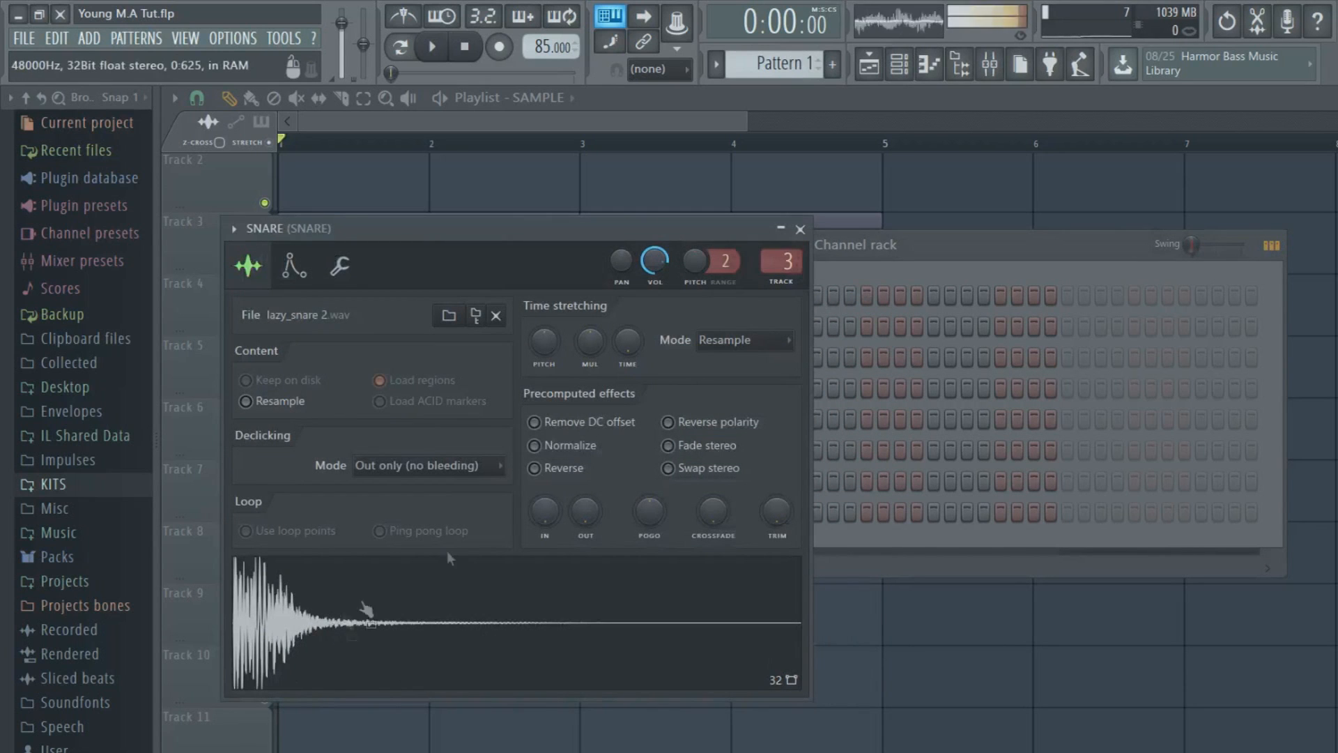
{"action": "left_click", "coordinate": [800, 229]}
{"action": "left_click", "coordinate": [743, 435]}
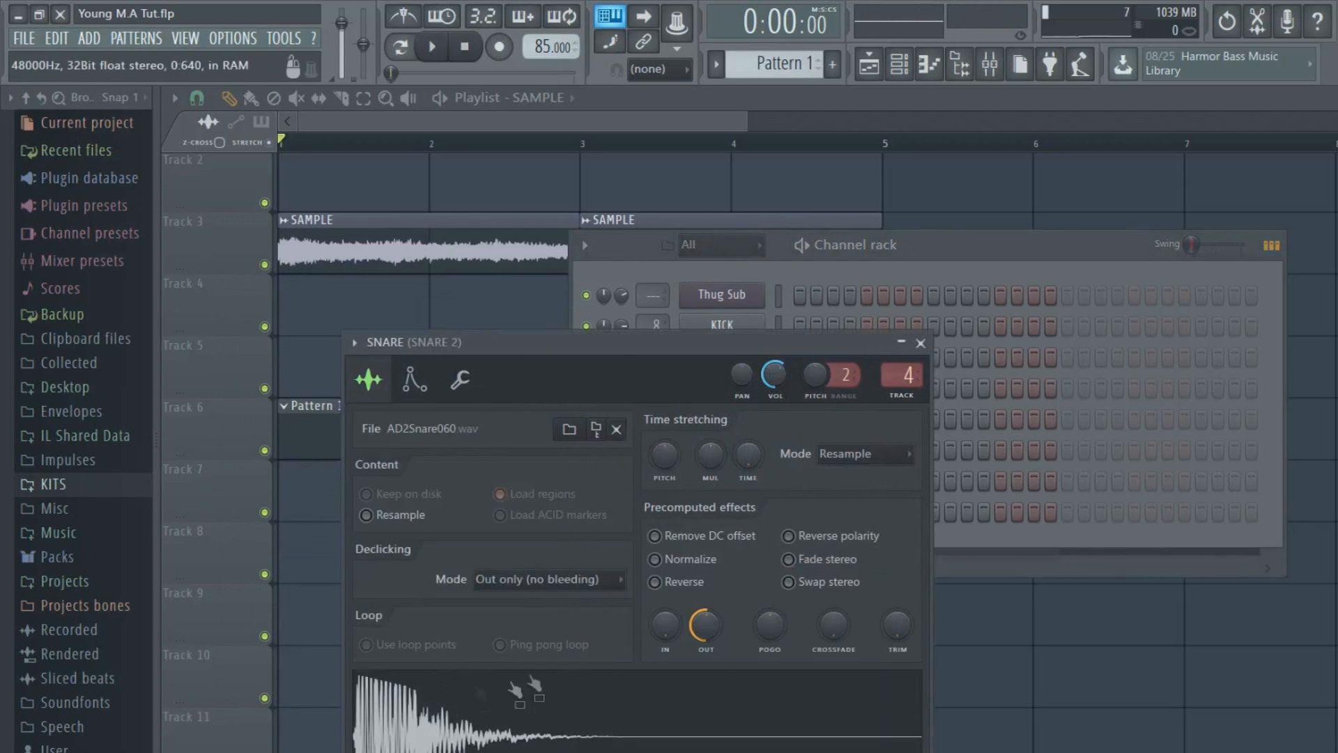
{"action": "left_click", "coordinate": [511, 721]}
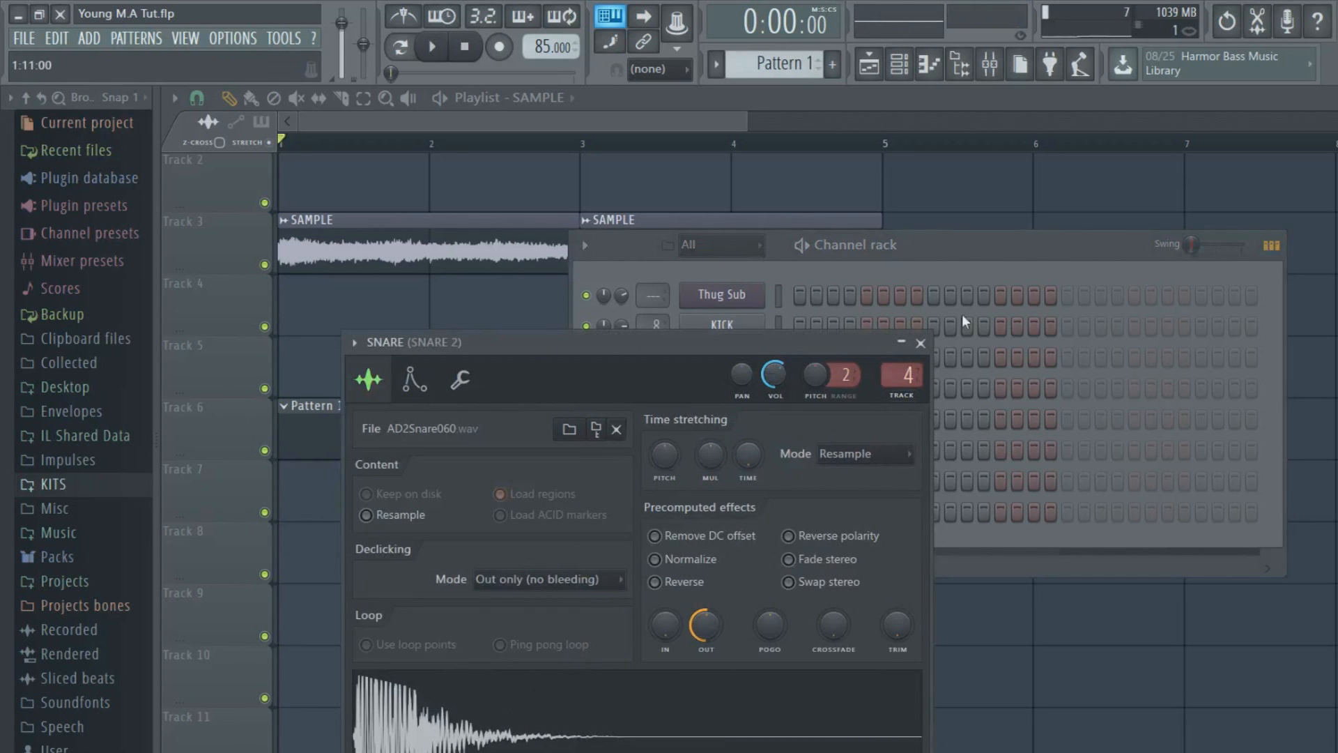
{"action": "left_click", "coordinate": [921, 343]}
{"action": "left_click", "coordinate": [739, 392]}
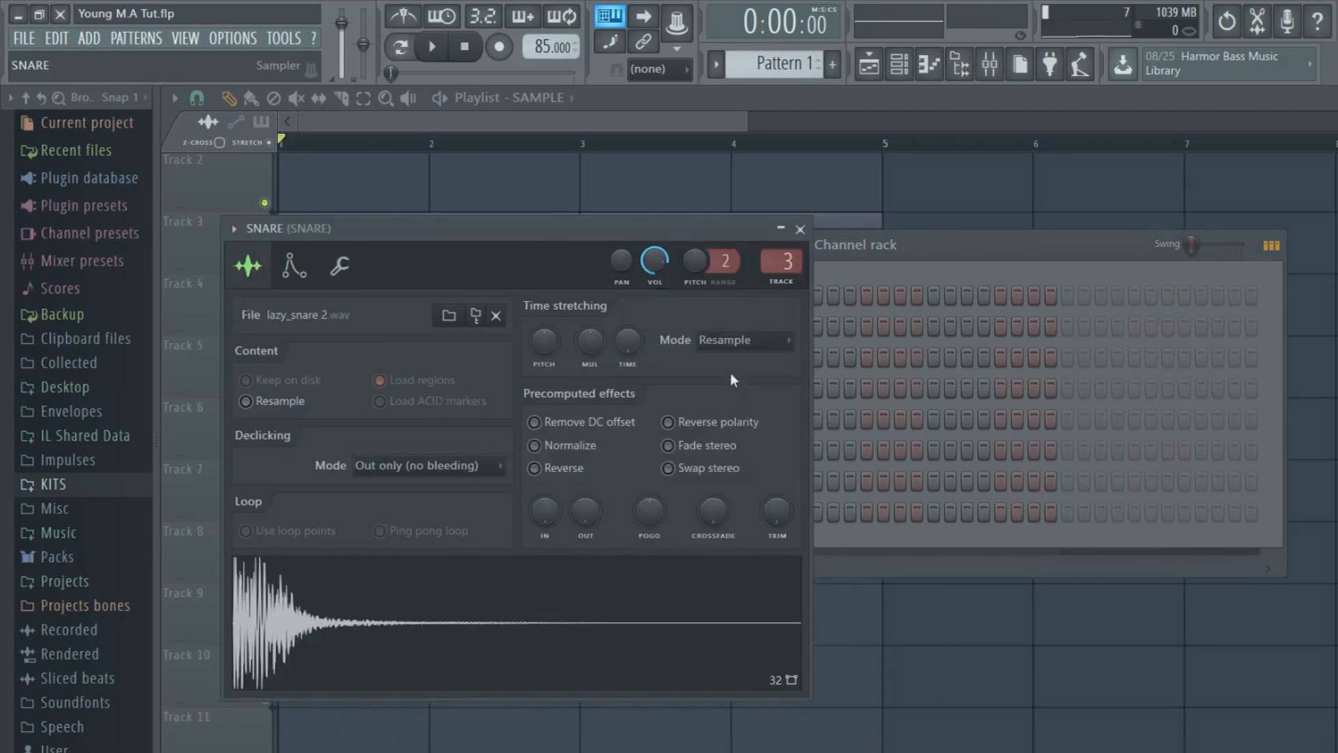
{"action": "left_click", "coordinate": [785, 262]}
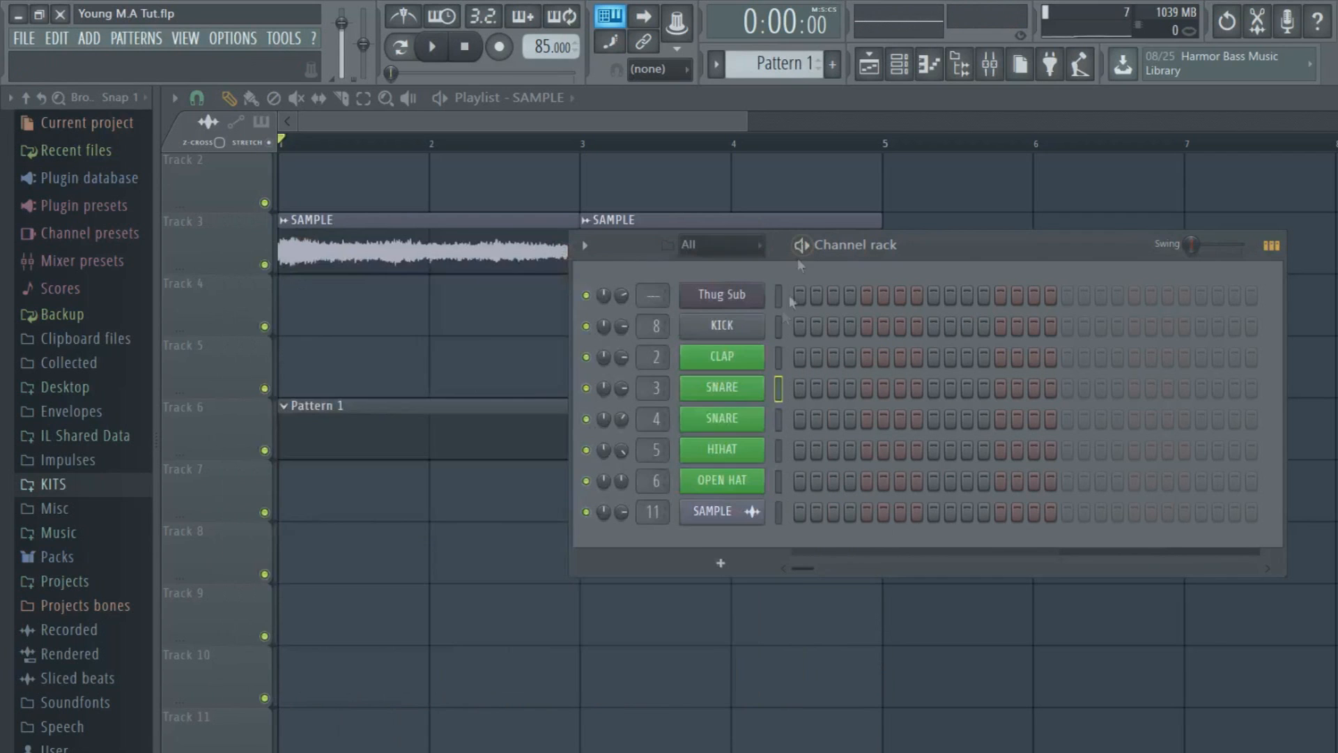
Open the HIHAT channel and place its AD3HatClosed048 sample on playlist Track 10 at bar 2
{"action": "left_click", "coordinate": [746, 455]}
{"action": "left_click_drag", "start_coordinate": [407, 676], "coordinate": [445, 675]}
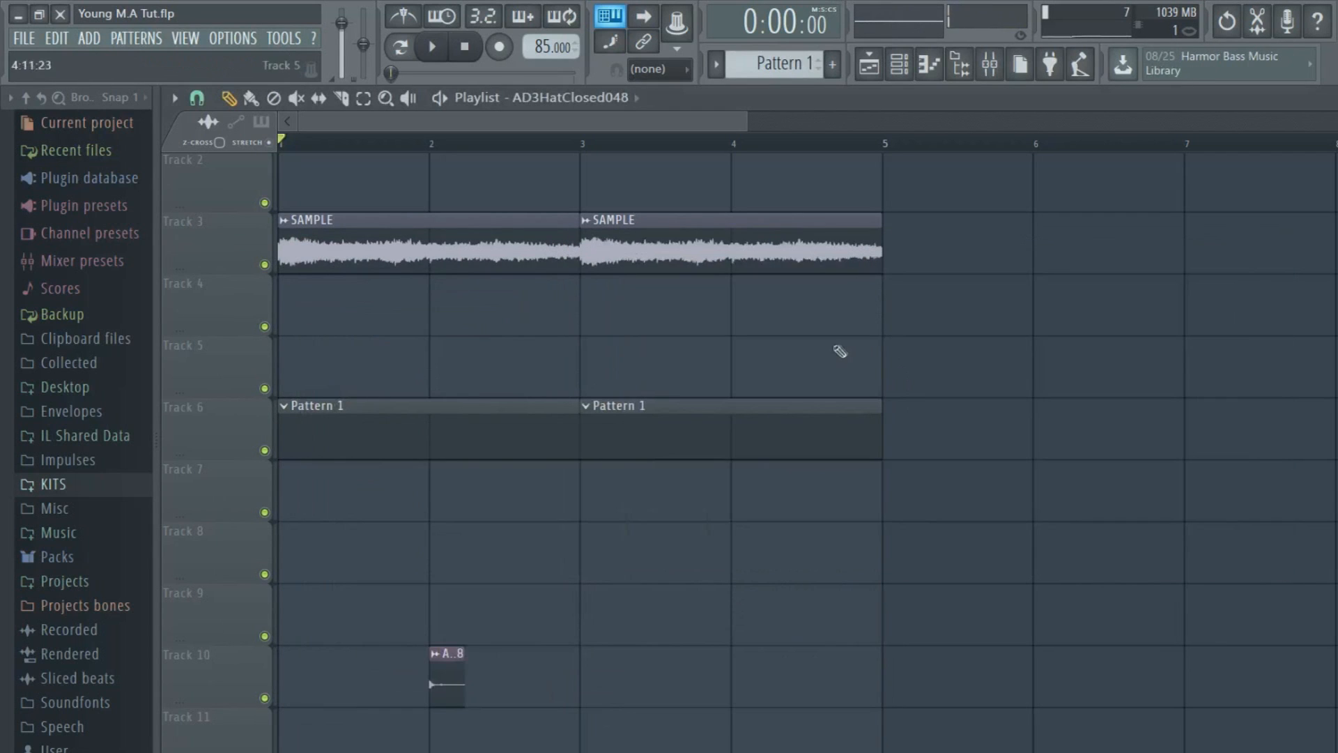
Delete the AD3HatClosed048 clip from playlist Track 10 and show all channels in the channel rack
{"action": "right_click", "coordinate": [446, 669]}
{"action": "left_click", "coordinate": [918, 72]}
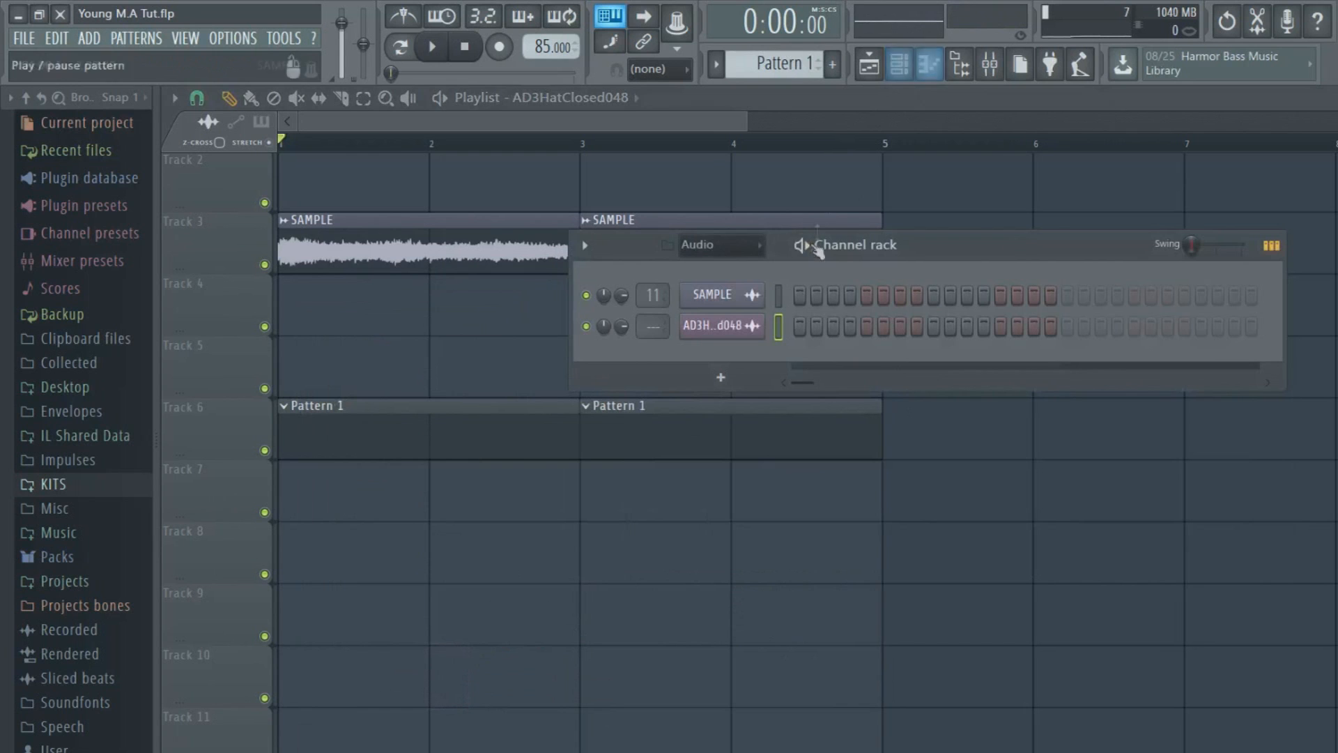
{"action": "left_click", "coordinate": [722, 244]}
{"action": "left_click", "coordinate": [716, 269]}
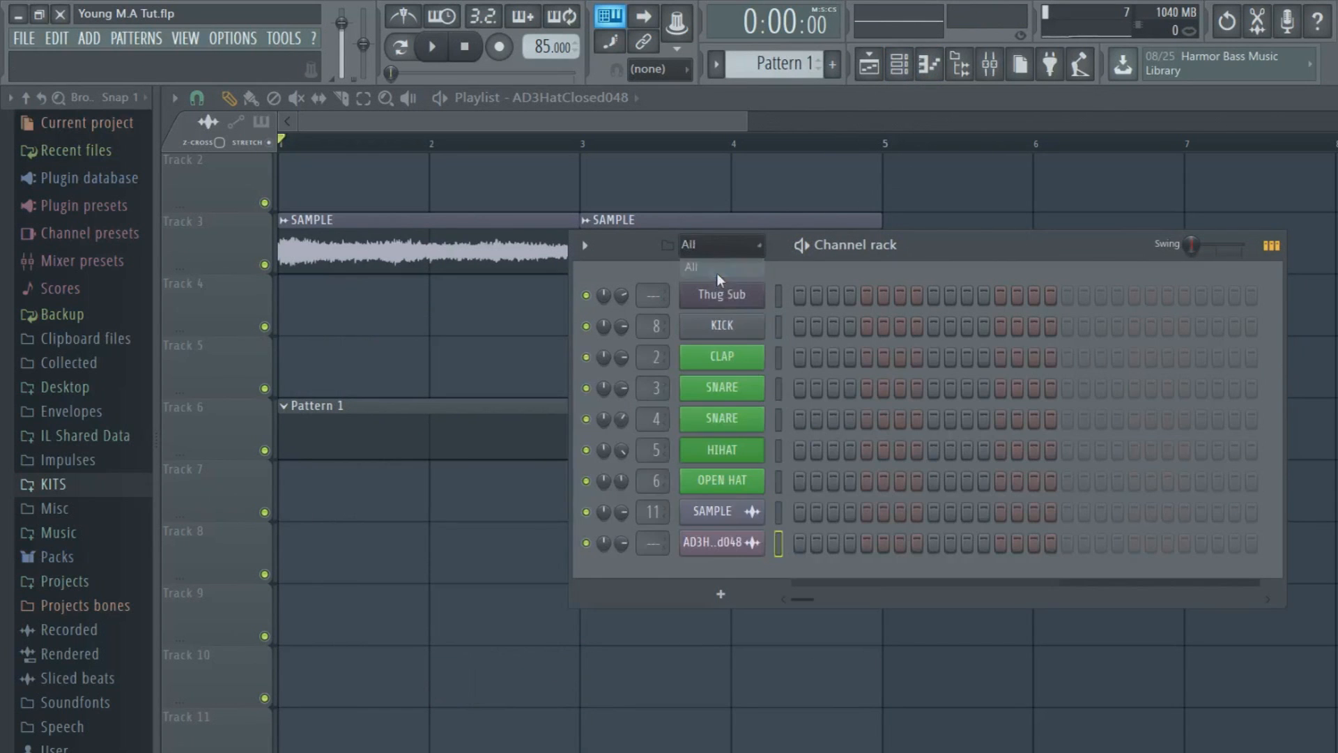
Audition the samples of the OPEN HAT and HIHAT channels and close their settings
{"action": "left_click", "coordinate": [725, 481]}
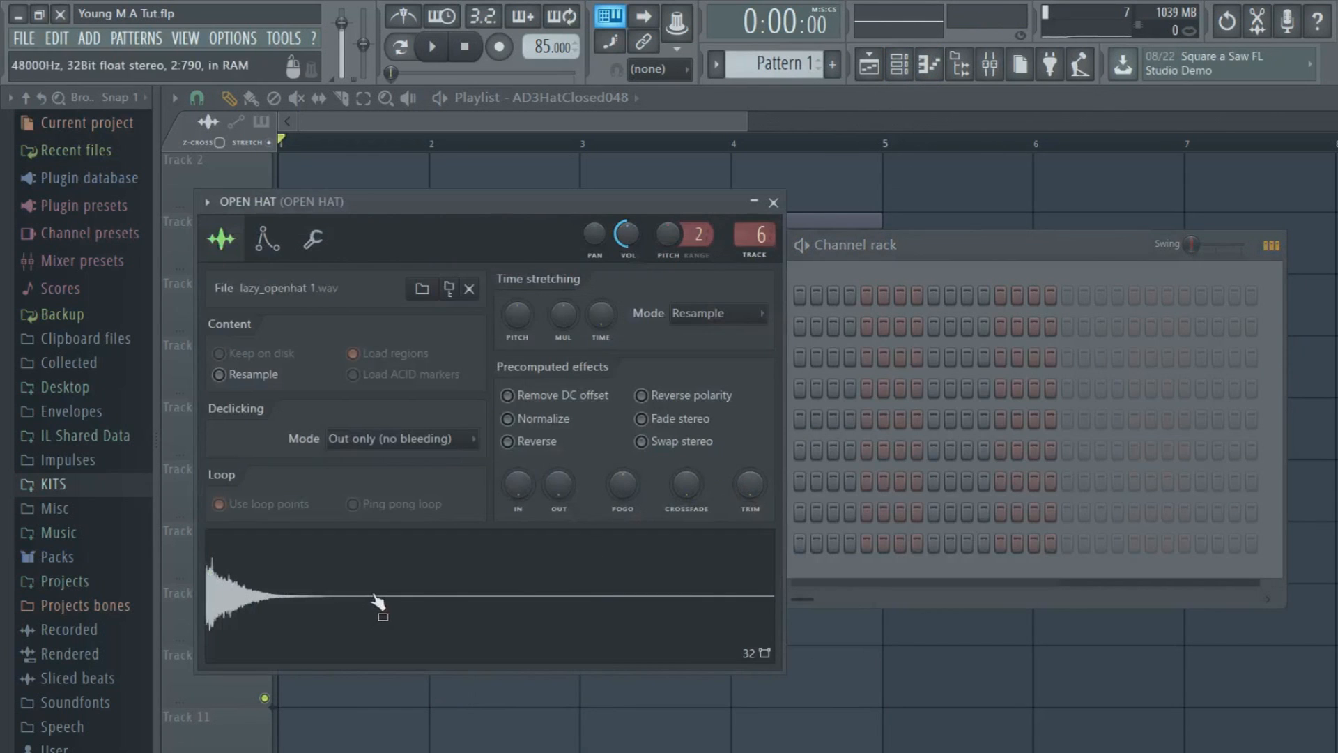
{"action": "left_click", "coordinate": [773, 203]}
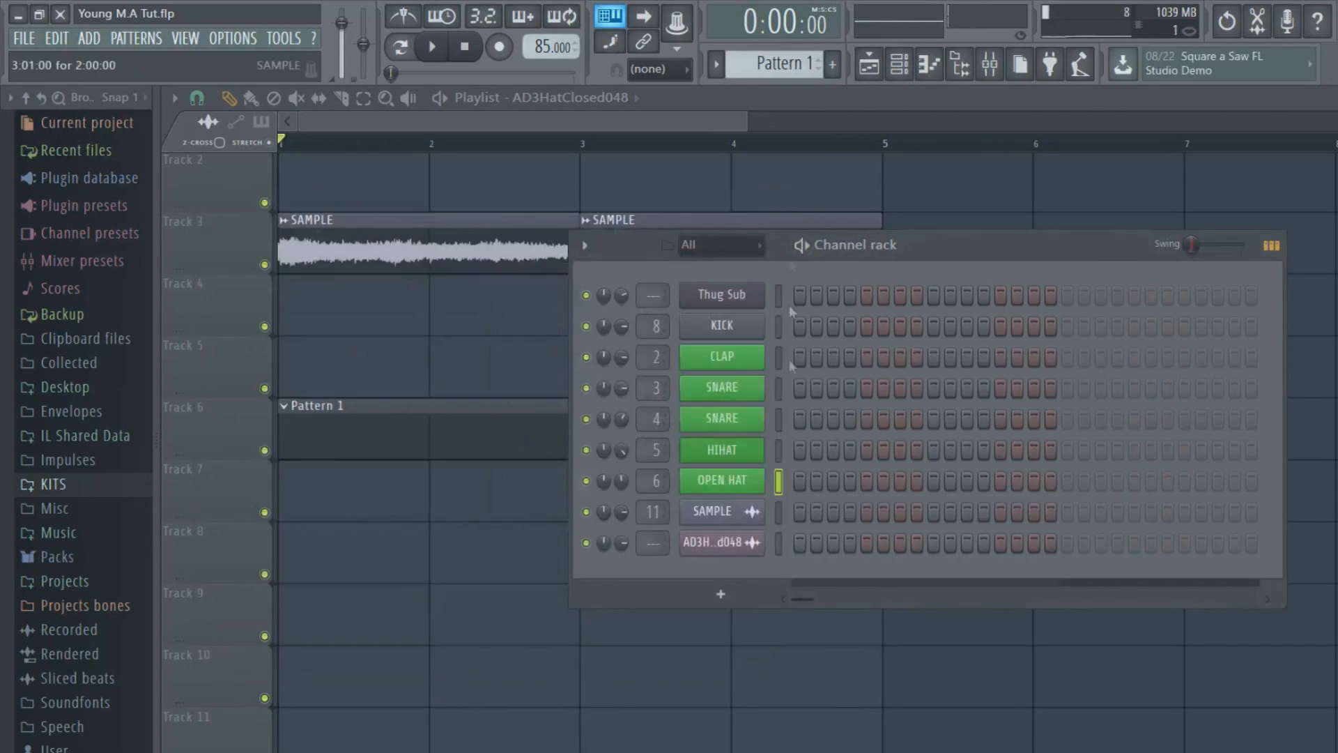
{"action": "left_click", "coordinate": [751, 452]}
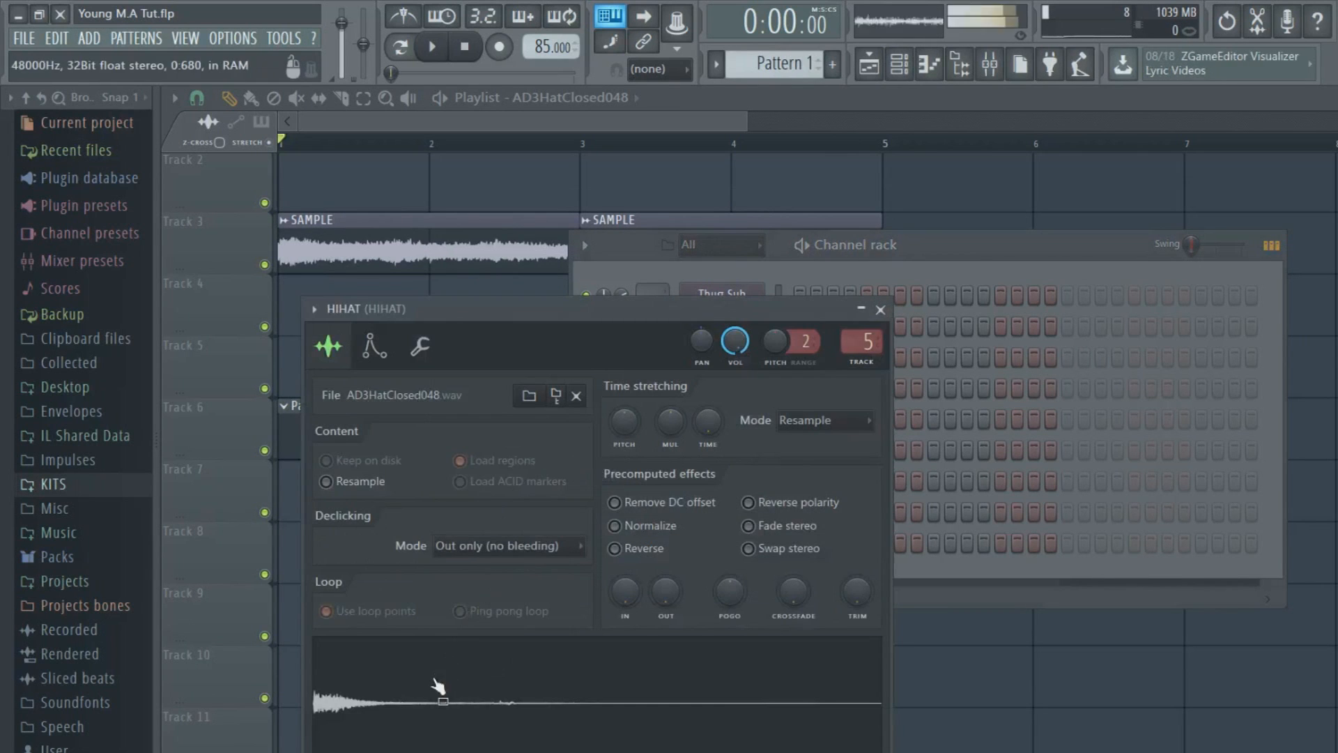
{"action": "left_click", "coordinate": [880, 309]}
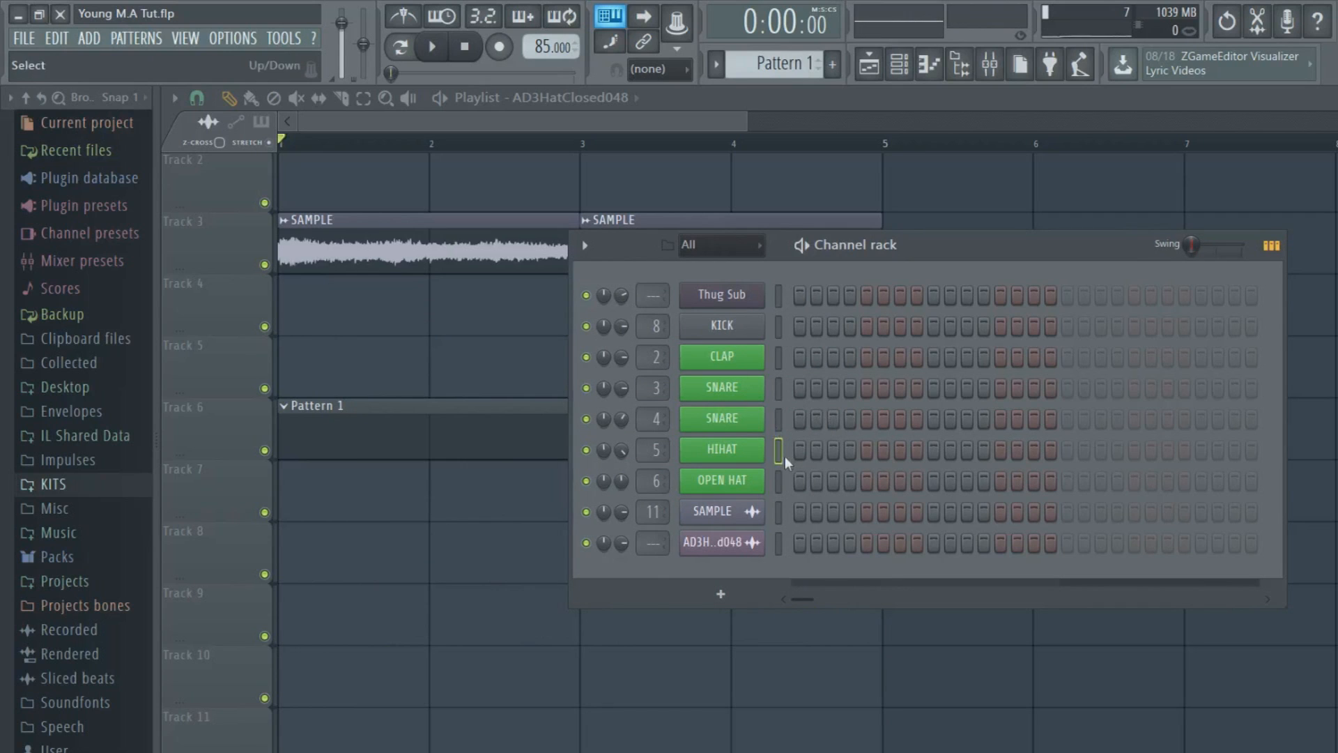
{"action": "left_click_drag", "start_coordinate": [779, 357], "coordinate": [776, 409]}
{"action": "left_click_drag", "start_coordinate": [849, 251], "coordinate": [868, 302]}
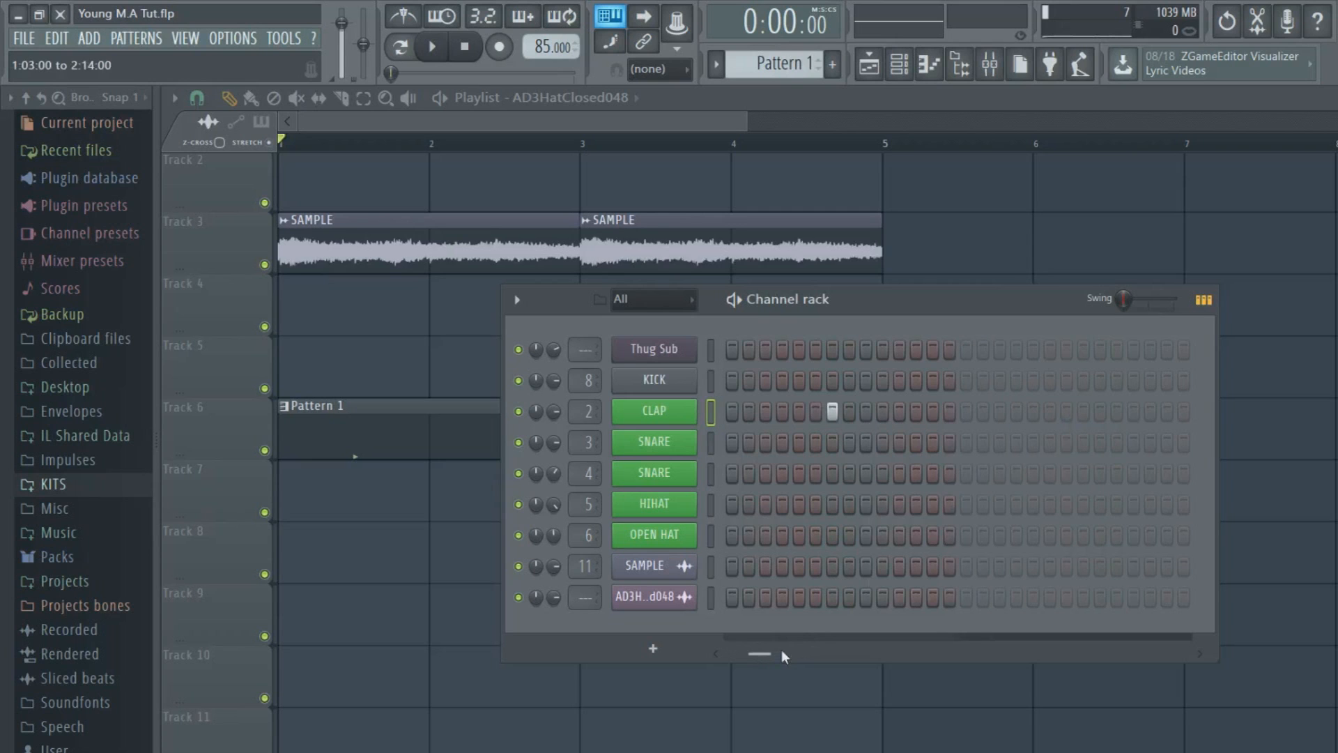
{"action": "left_click_drag", "start_coordinate": [764, 652], "coordinate": [927, 655]}
{"action": "left_click", "coordinate": [884, 413]}
{"action": "left_click_drag", "start_coordinate": [884, 668], "coordinate": [767, 654]}
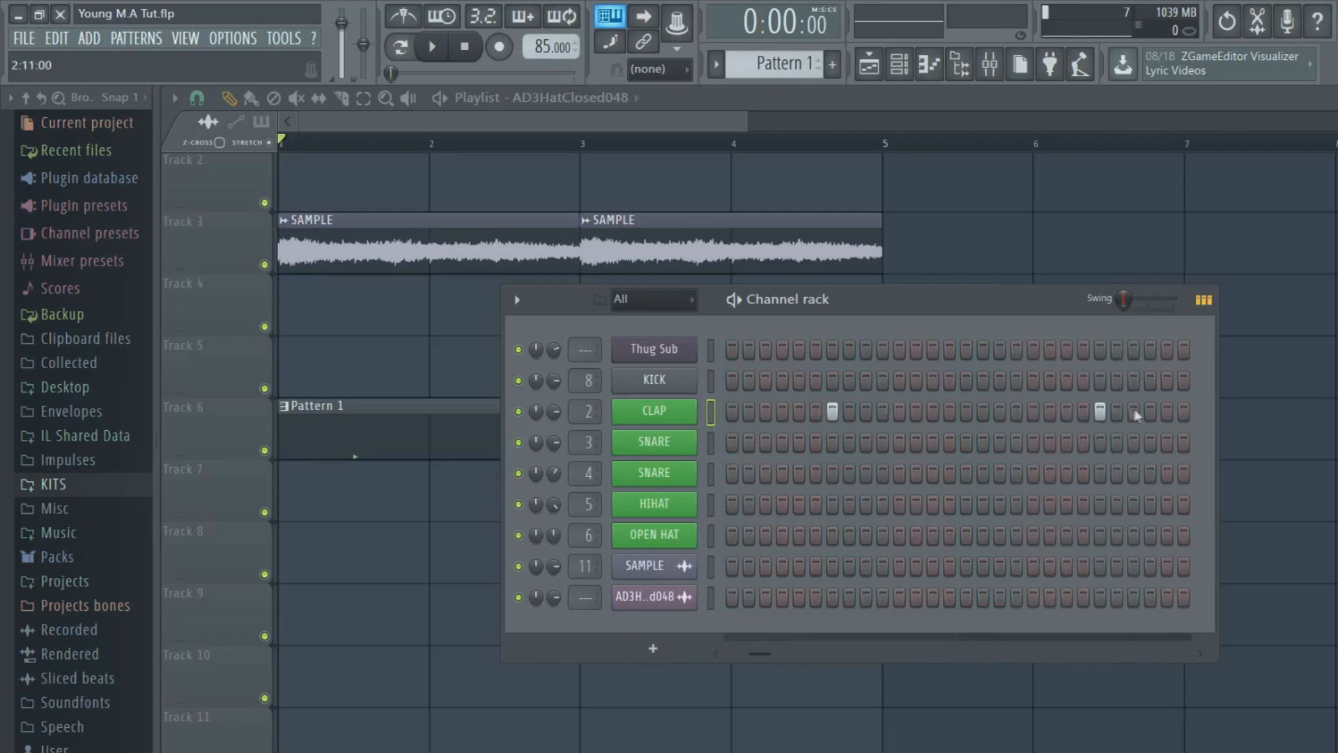
{"action": "right_click", "coordinate": [1100, 413]}
{"action": "right_click", "coordinate": [833, 413]}
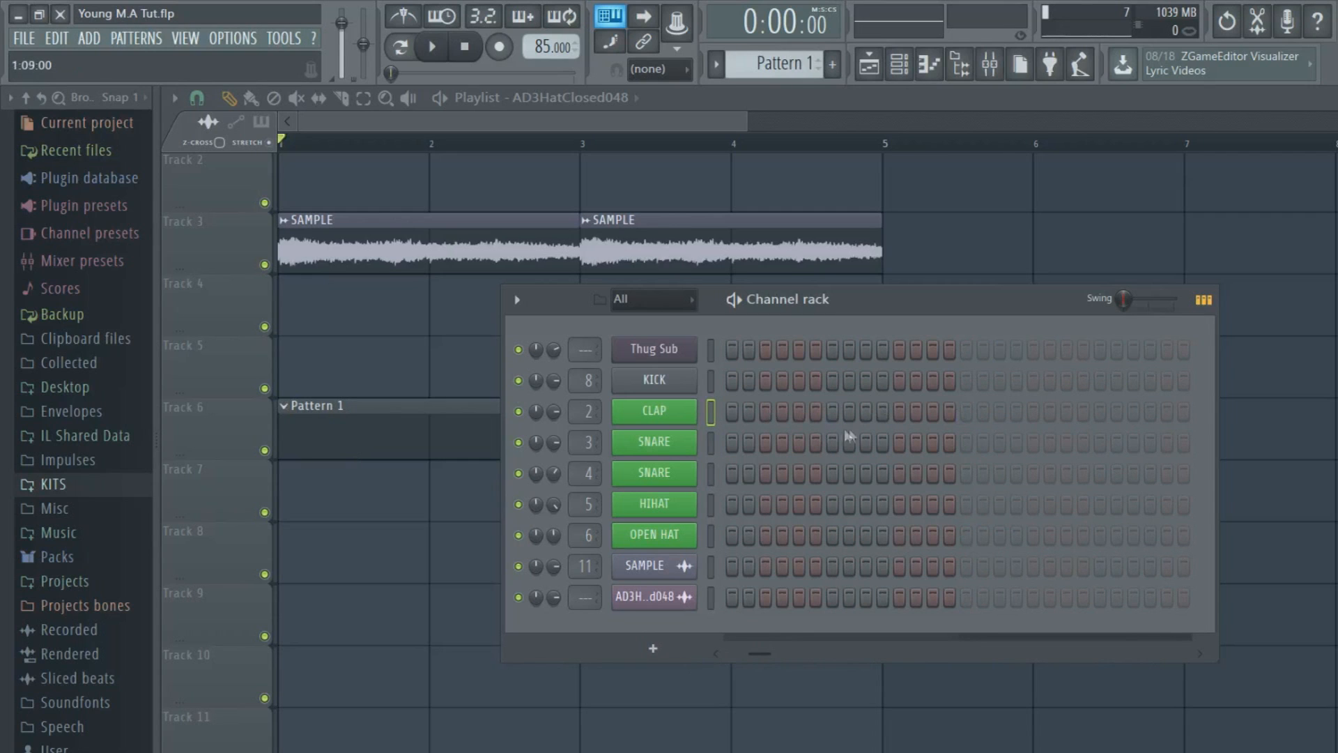
Place hits for the CLAP and both SNARE channels on steps 5, 13, 21 and 29 of Pattern 1
{"action": "left_click", "coordinate": [764, 412]}
{"action": "left_click", "coordinate": [900, 411]}
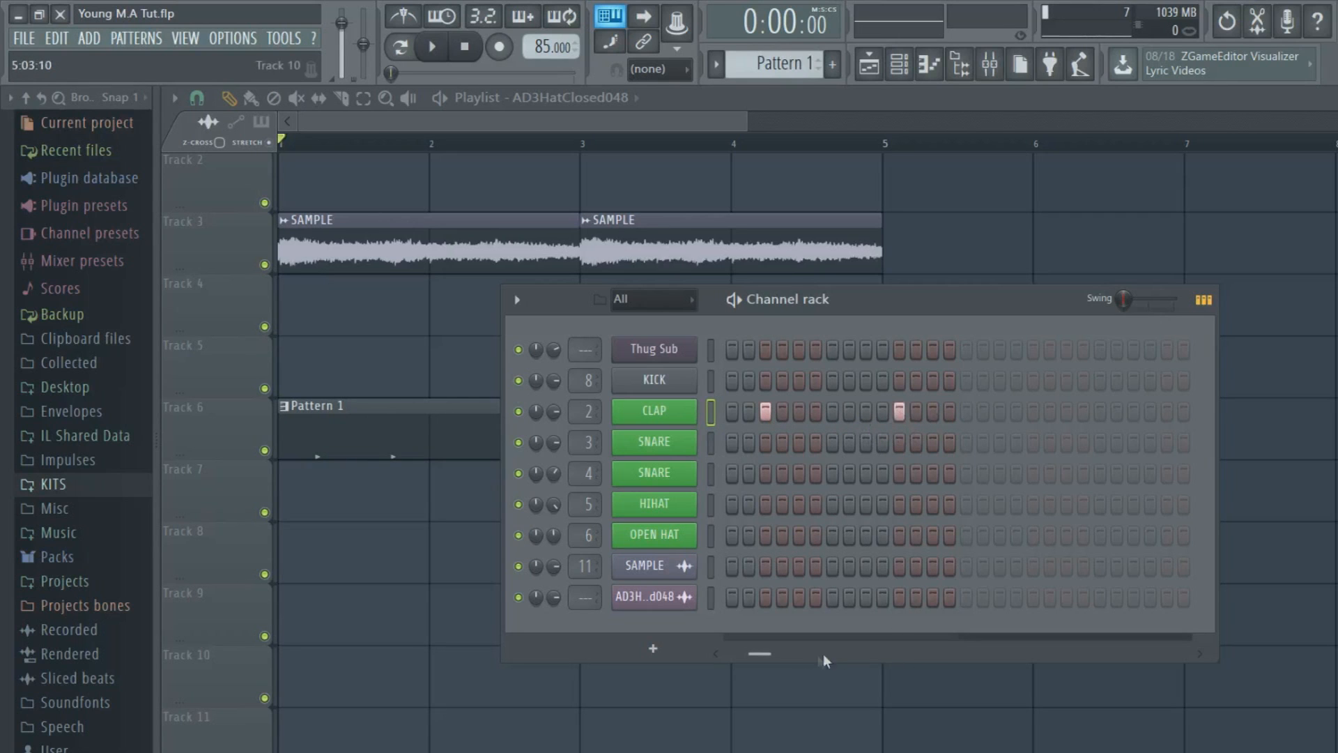
{"action": "left_click_drag", "start_coordinate": [759, 653], "coordinate": [735, 653]}
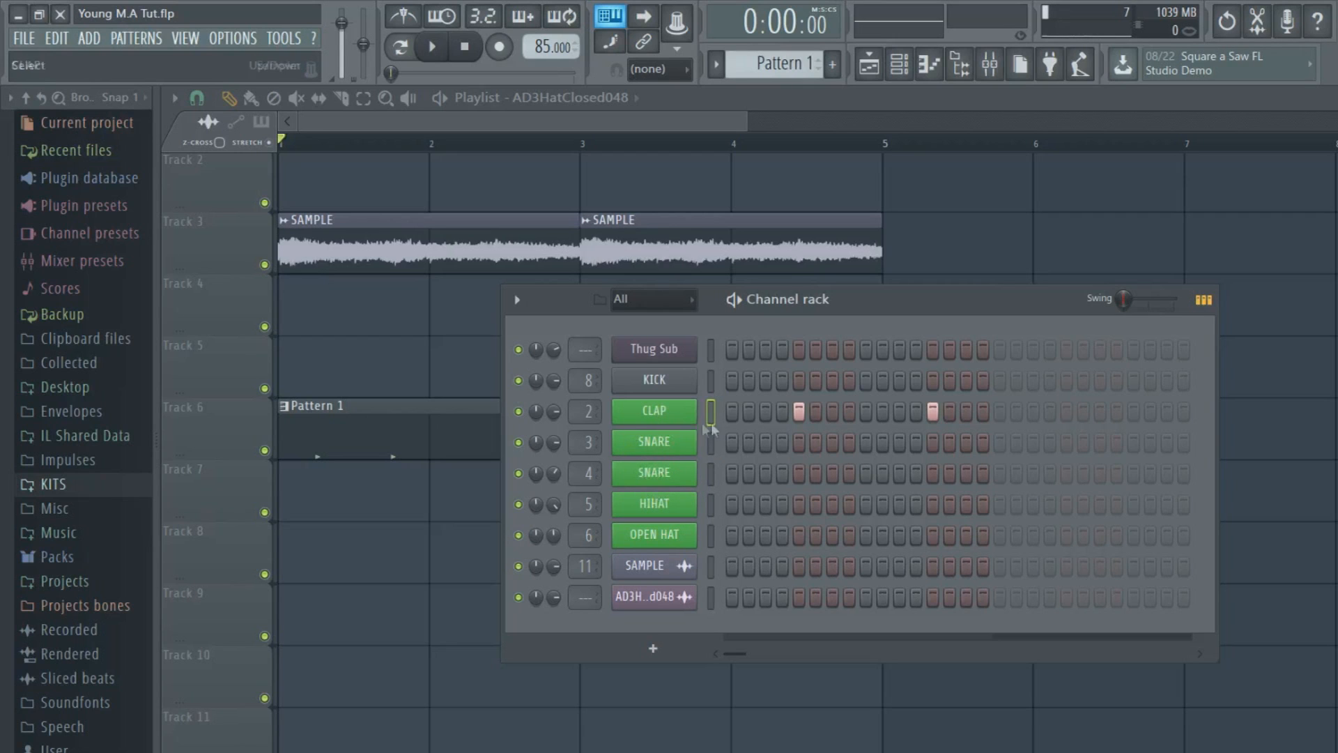
{"action": "left_click", "coordinate": [799, 442]}
{"action": "left_click", "coordinate": [799, 473]}
{"action": "left_click", "coordinate": [932, 442]}
{"action": "left_click", "coordinate": [933, 473]}
{"action": "left_click", "coordinate": [1067, 412]}
{"action": "left_click", "coordinate": [1067, 442]}
{"action": "left_click", "coordinate": [1066, 474]}
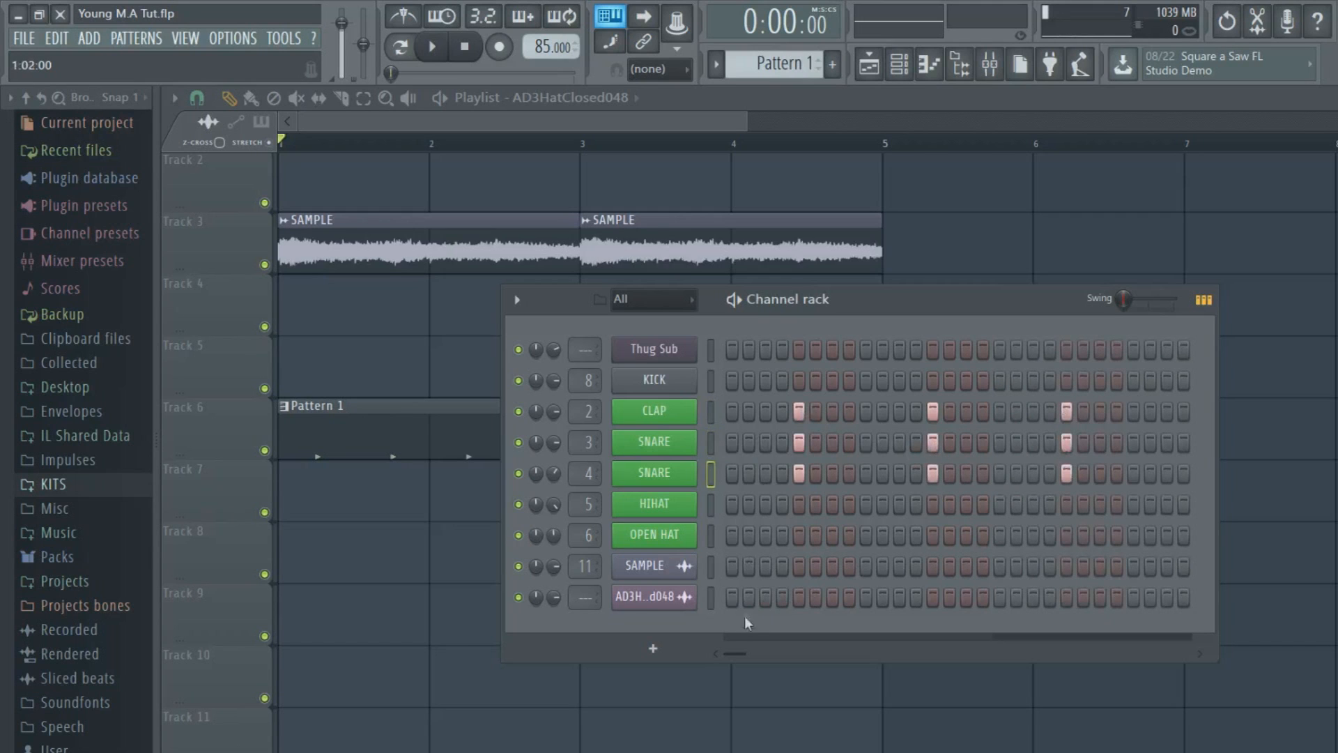
{"action": "left_click_drag", "start_coordinate": [735, 654], "coordinate": [871, 654]}
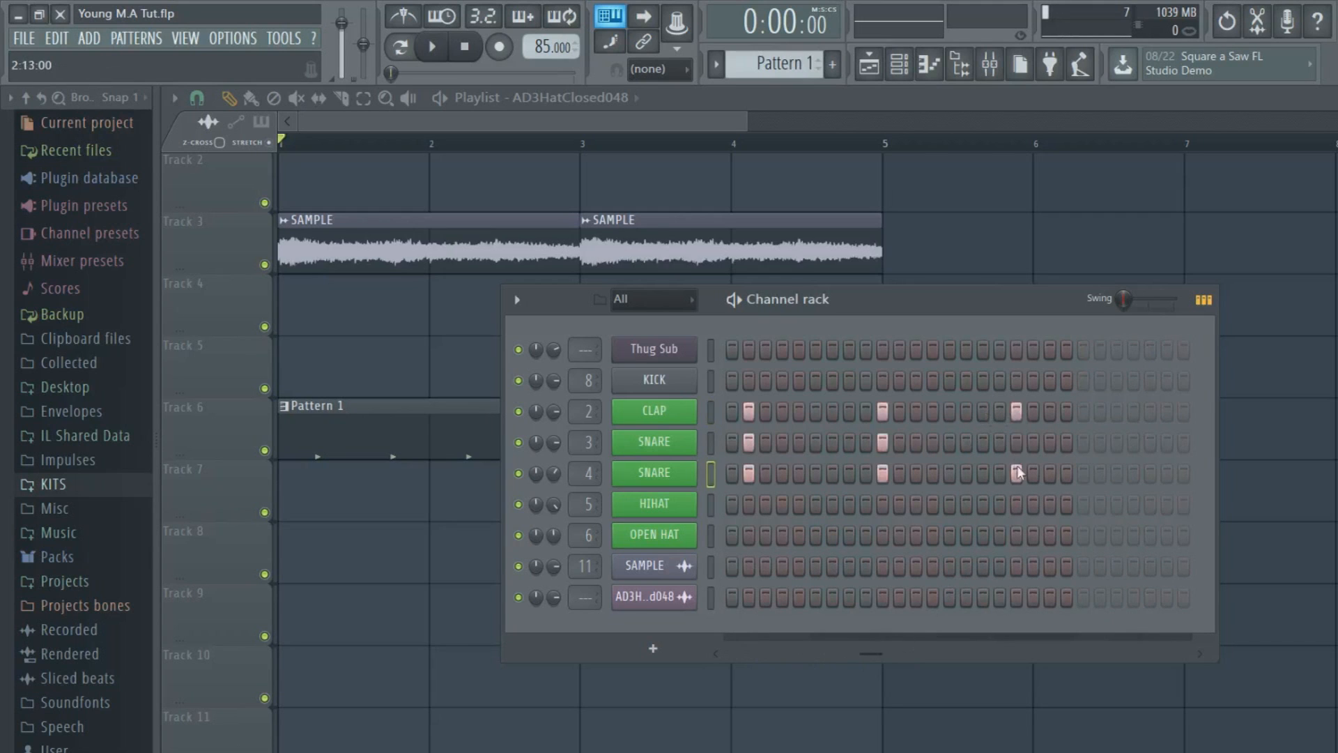
{"action": "left_click_drag", "start_coordinate": [880, 653], "coordinate": [675, 652]}
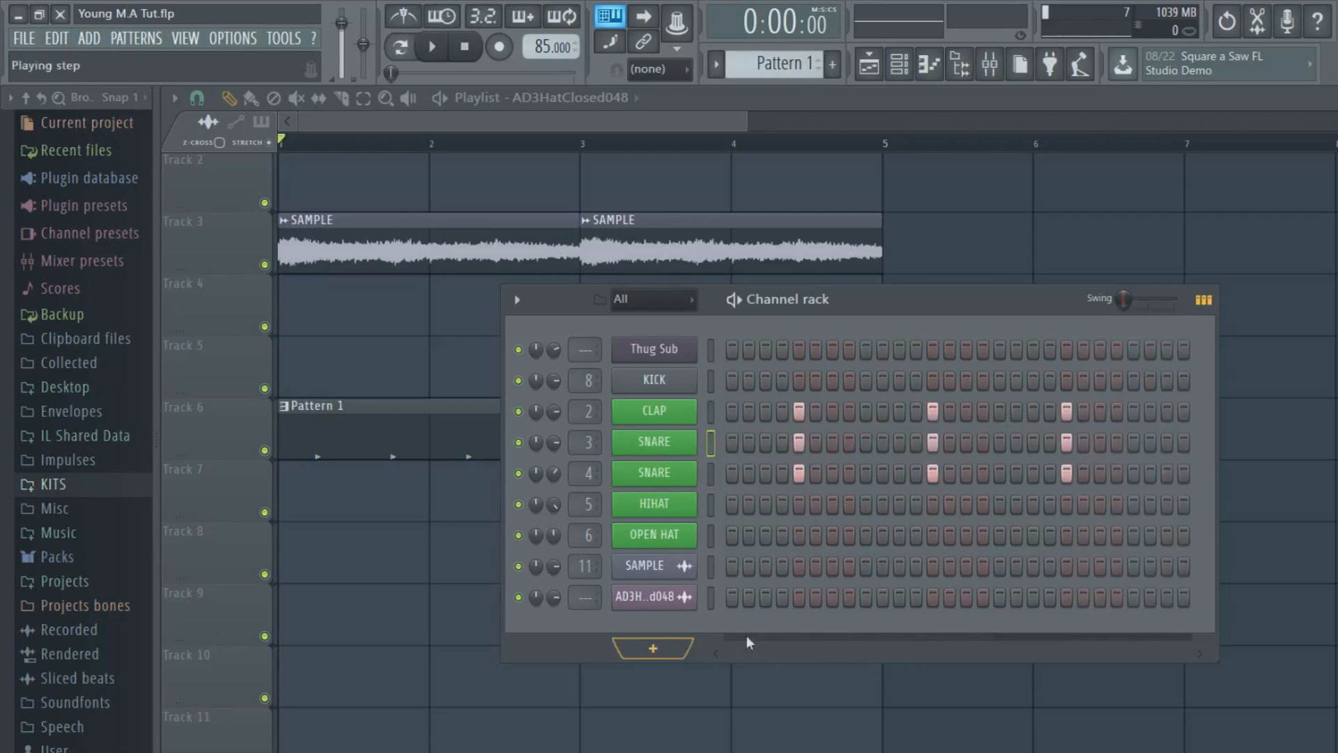
Add CLAP hits and hits on both SNARE channels at steps 8 and 24 of Pattern 1
{"action": "left_click", "coordinate": [853, 412]}
{"action": "left_click", "coordinate": [851, 442]}
{"action": "left_click", "coordinate": [853, 472]}
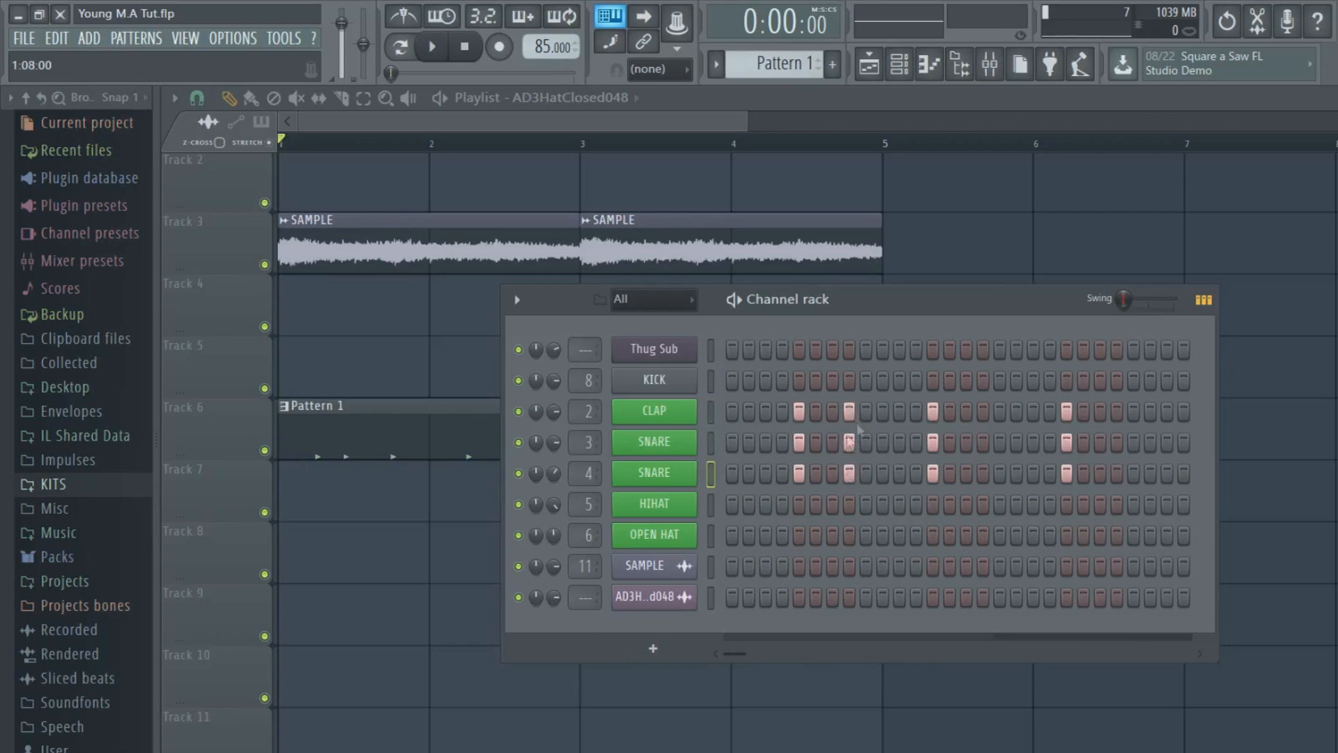
{"action": "left_click", "coordinate": [850, 412]}
{"action": "left_click", "coordinate": [849, 442]}
{"action": "left_click", "coordinate": [849, 412]}
{"action": "left_click", "coordinate": [849, 442]}
{"action": "left_click_drag", "start_coordinate": [737, 653], "coordinate": [858, 653]}
{"action": "left_click", "coordinate": [949, 412]}
{"action": "left_click", "coordinate": [950, 442]}
{"action": "left_click", "coordinate": [949, 473]}
Add CLAP and both SNARE hits on steps 30 and 32 of Pattern 1 and widen the channel rack to show the whole pattern
{"action": "left_click_drag", "start_coordinate": [863, 653], "coordinate": [907, 661]}
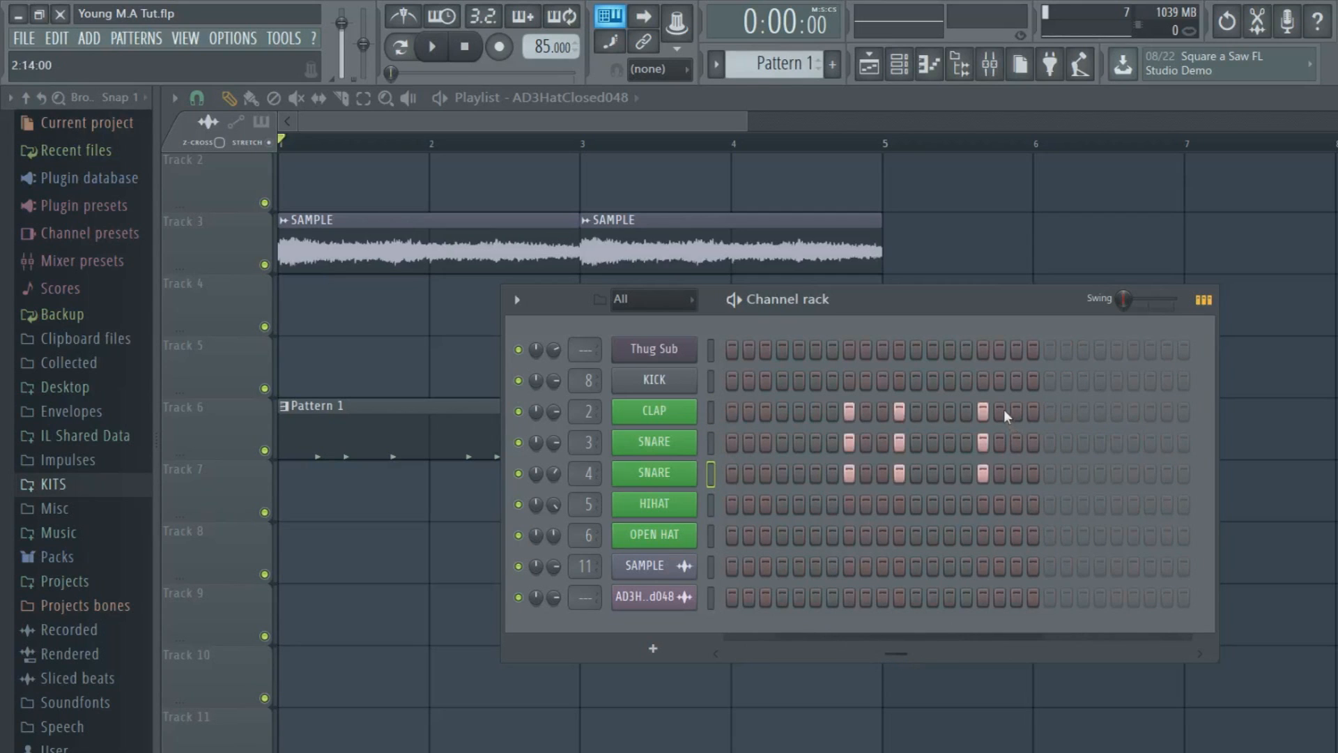
{"action": "left_click", "coordinate": [1001, 412]}
{"action": "left_click", "coordinate": [1000, 443]}
{"action": "left_click", "coordinate": [1000, 473]}
{"action": "left_click", "coordinate": [1033, 412]}
{"action": "left_click", "coordinate": [1033, 443]}
{"action": "left_click", "coordinate": [1033, 474]}
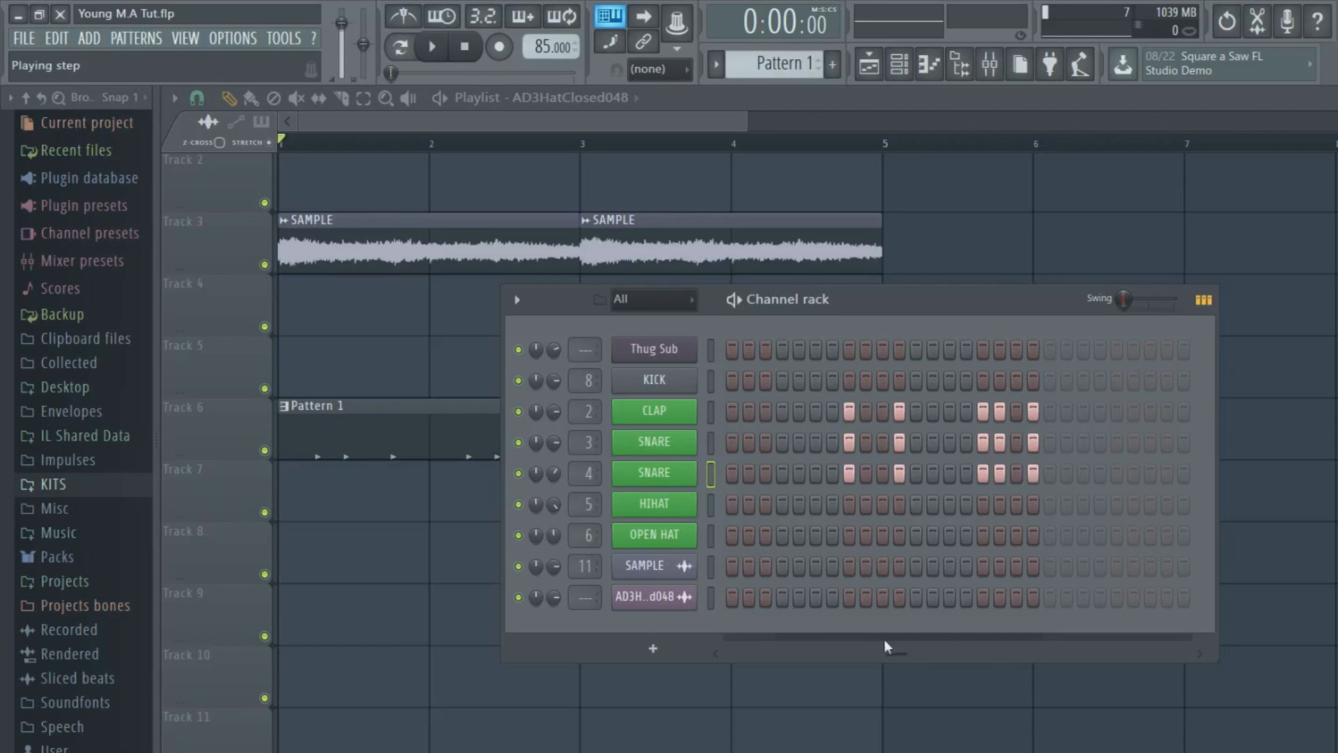
{"action": "left_click_drag", "start_coordinate": [888, 652], "coordinate": [672, 642]}
{"action": "left_click_drag", "start_coordinate": [1234, 663], "coordinate": [1335, 665]}
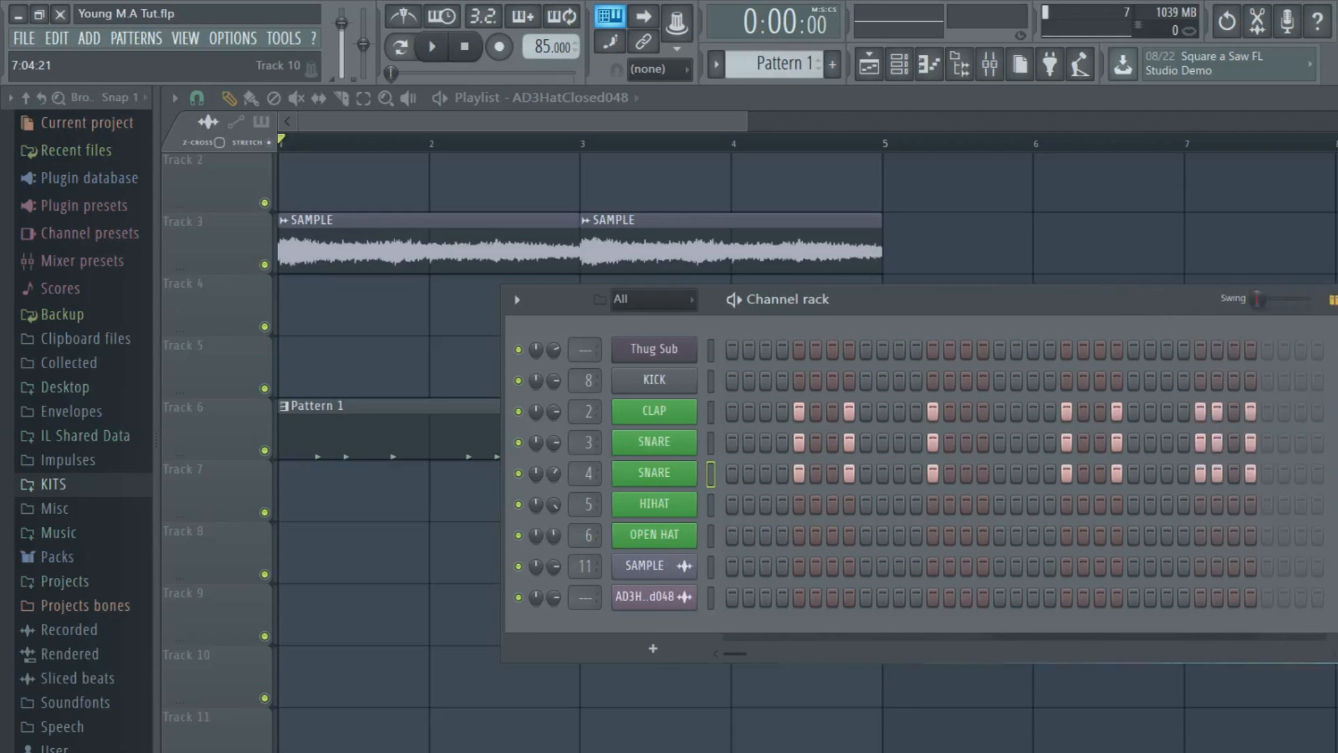
{"action": "left_click", "coordinate": [966, 411]}
{"action": "left_click", "coordinate": [966, 442]}
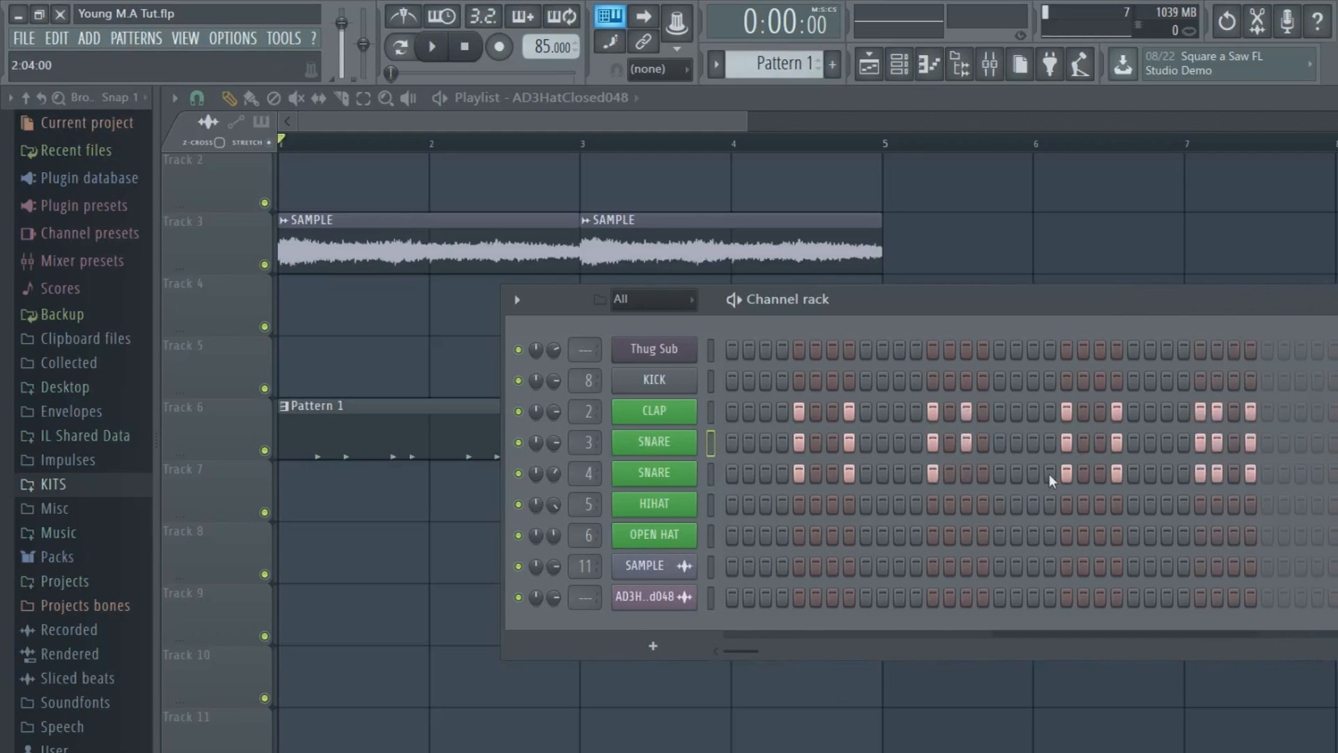
{"action": "left_click", "coordinate": [966, 412]}
{"action": "left_click_drag", "start_coordinate": [1337, 659], "coordinate": [1285, 661]}
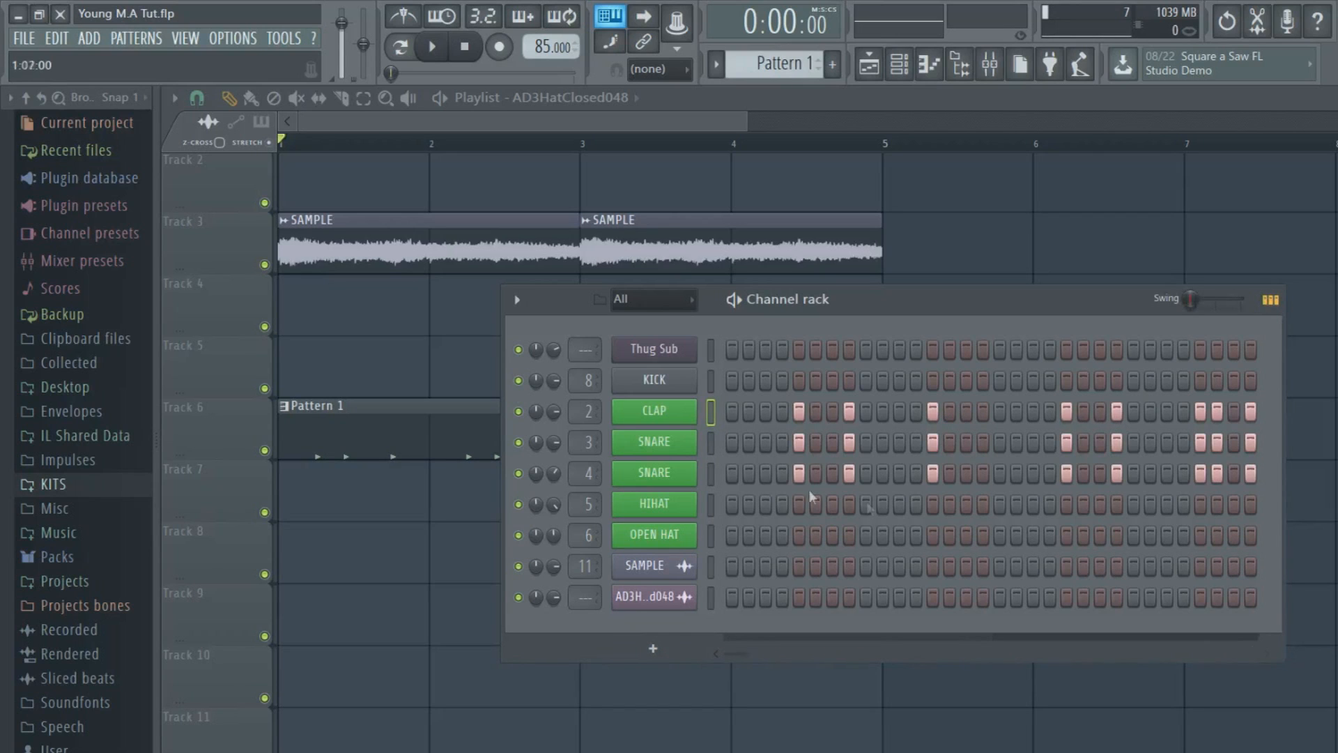
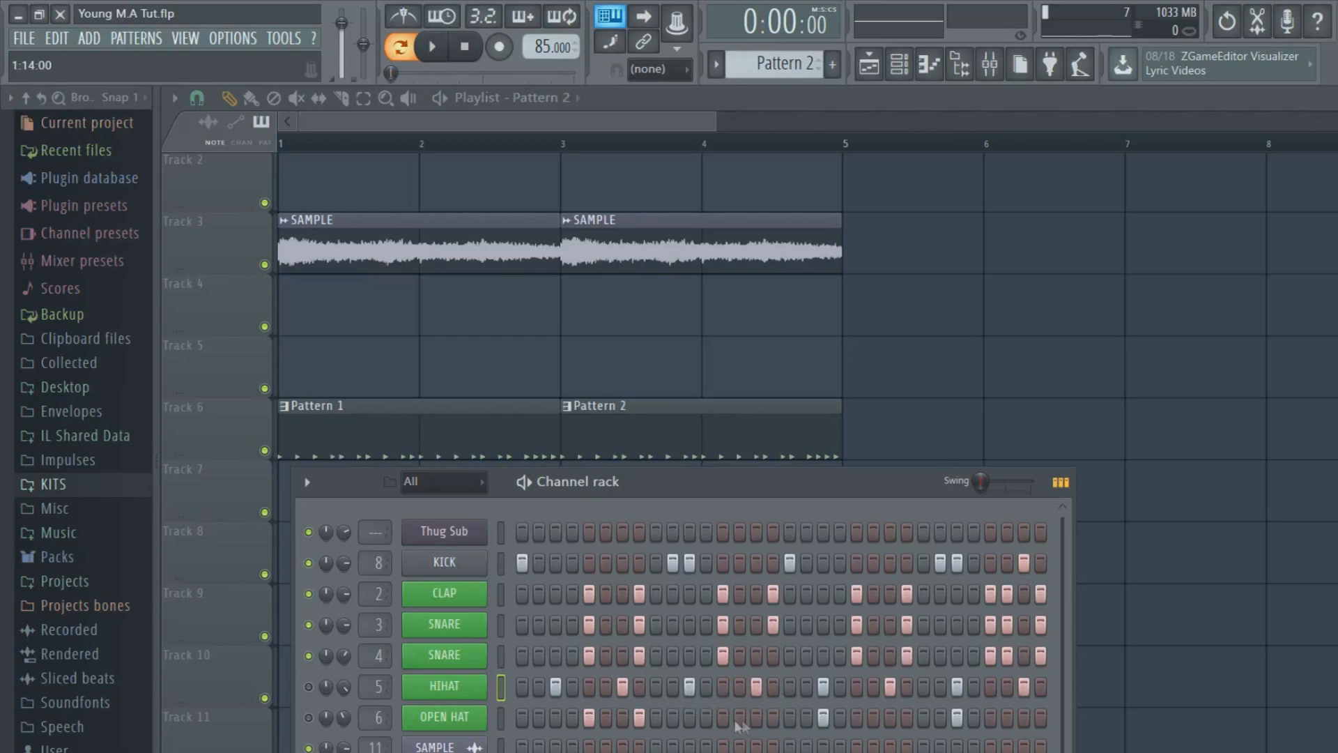
In Pattern 2, move the OPEN HAT hits on steps 19 and 27 to steps 21 and 24, and add KICK hits on steps 14 and 20
{"action": "right_click", "coordinate": [824, 719]}
{"action": "right_click", "coordinate": [957, 719]}
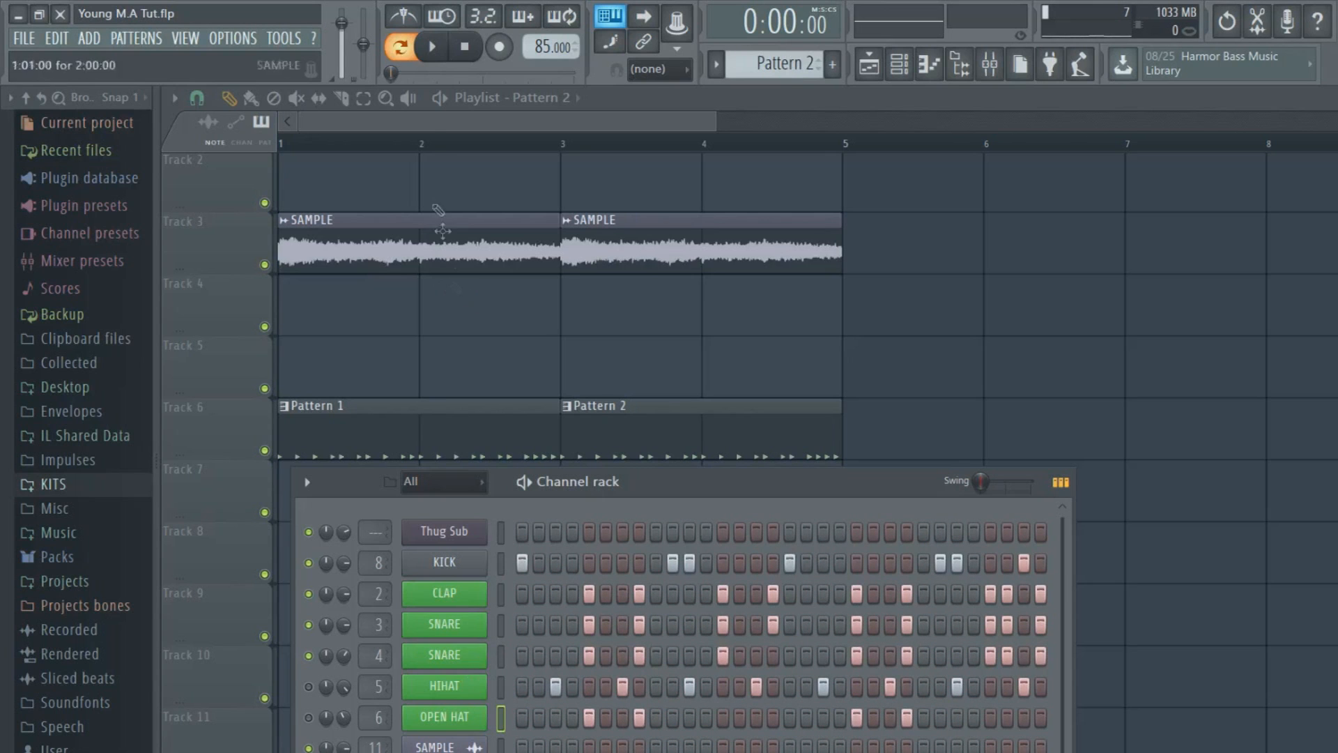
{"action": "left_click", "coordinate": [432, 49]}
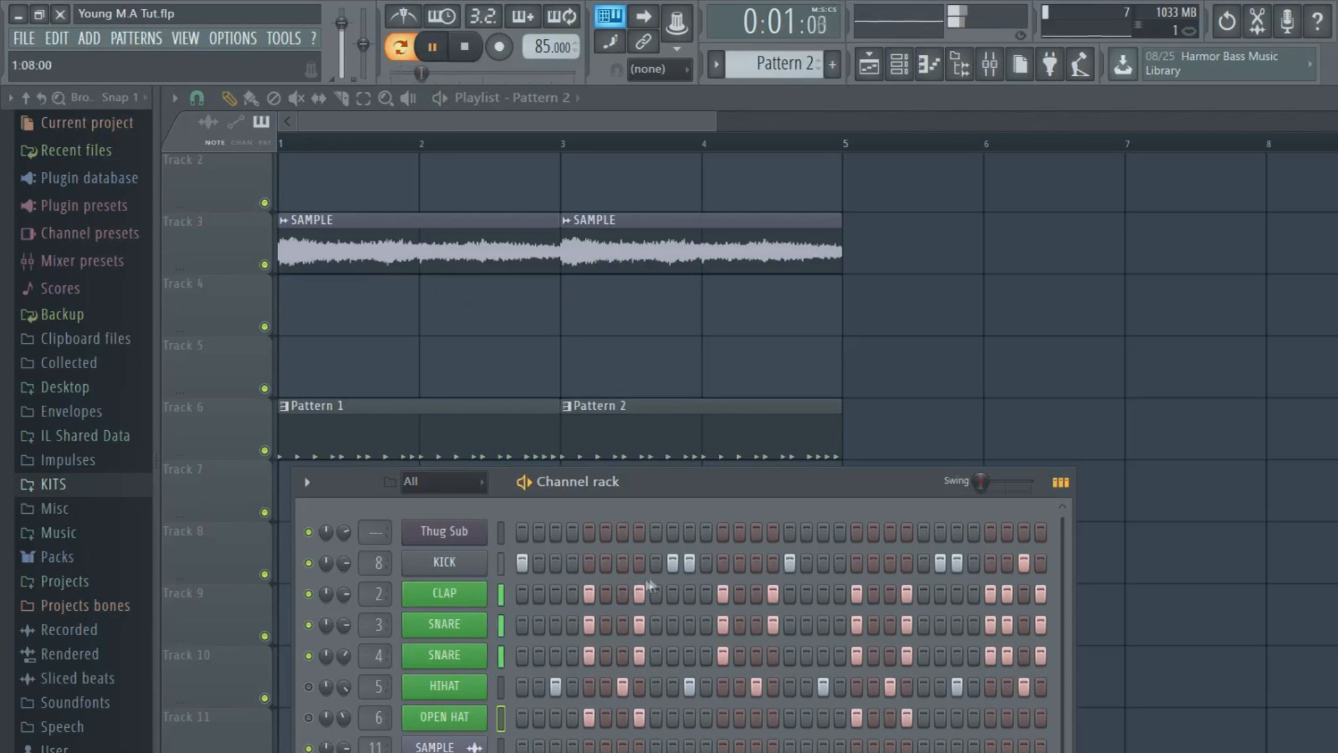
{"action": "left_click", "coordinate": [739, 563]}
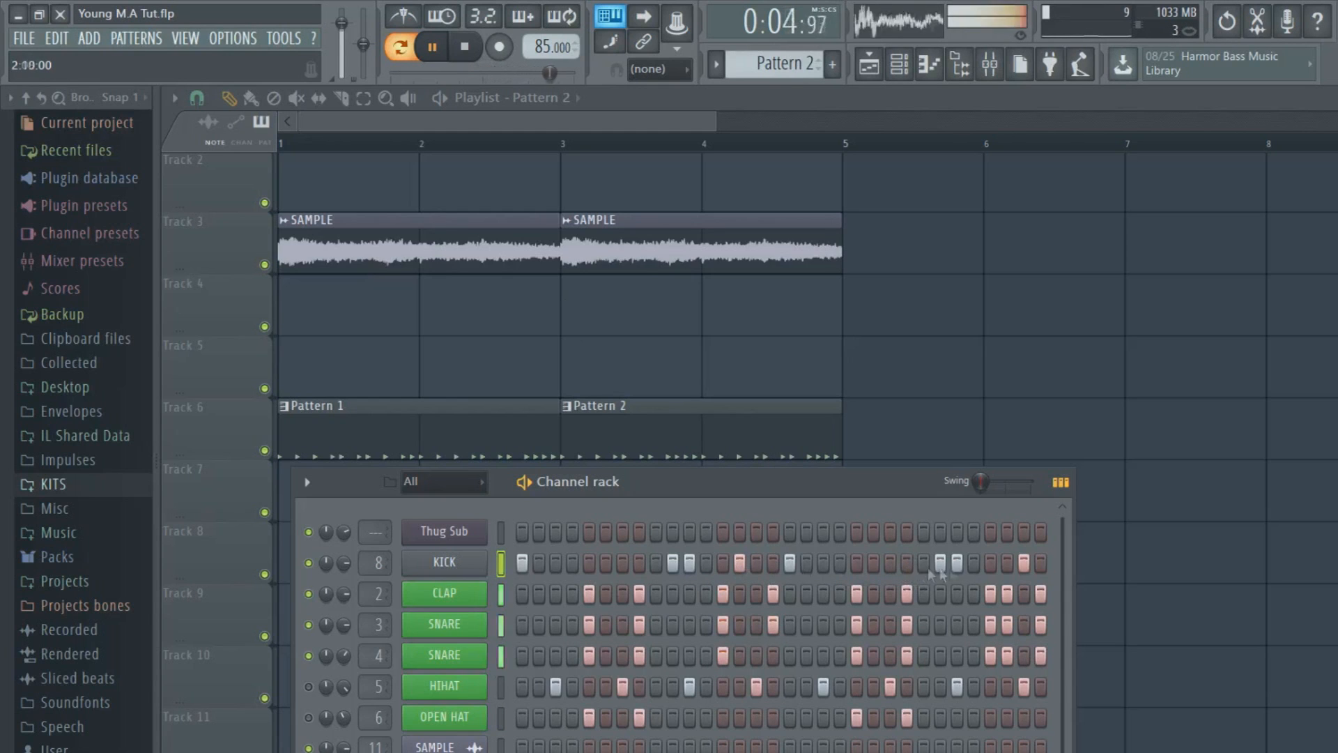
{"action": "left_click", "coordinate": [838, 565]}
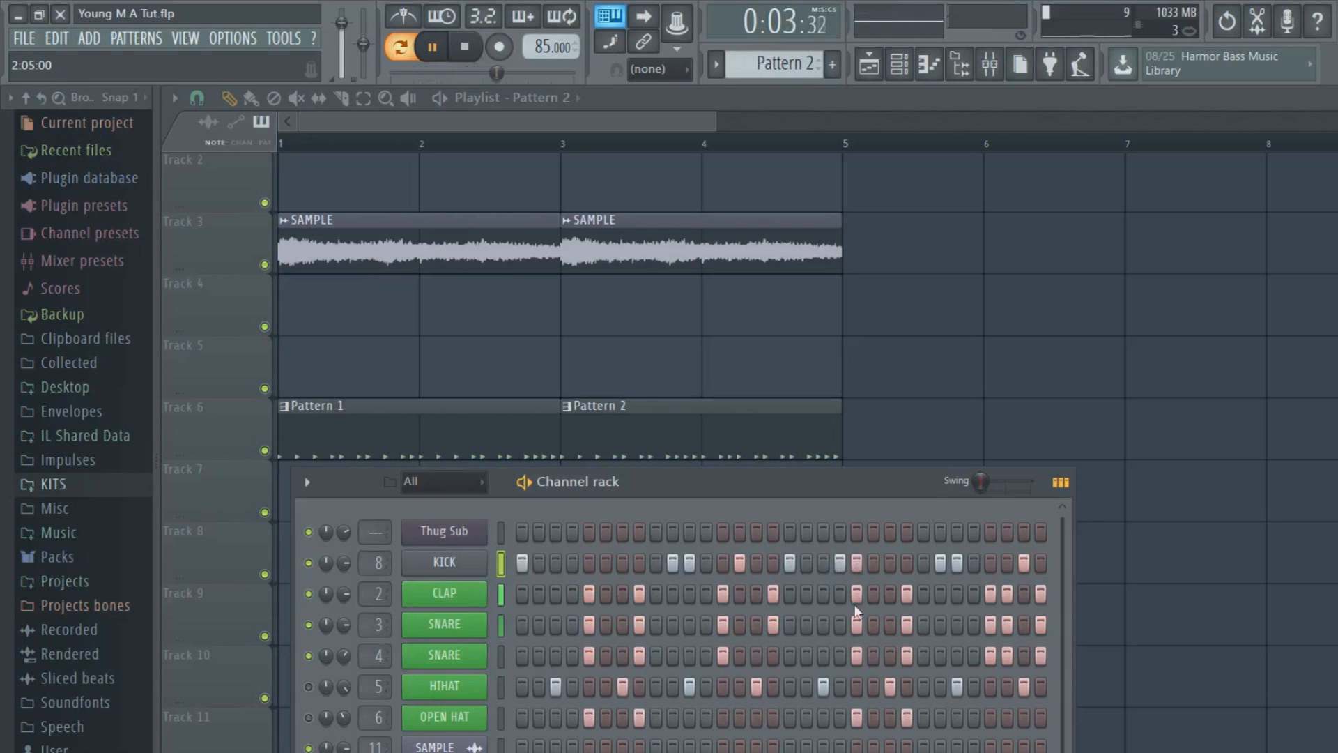
{"action": "right_click", "coordinate": [859, 566]}
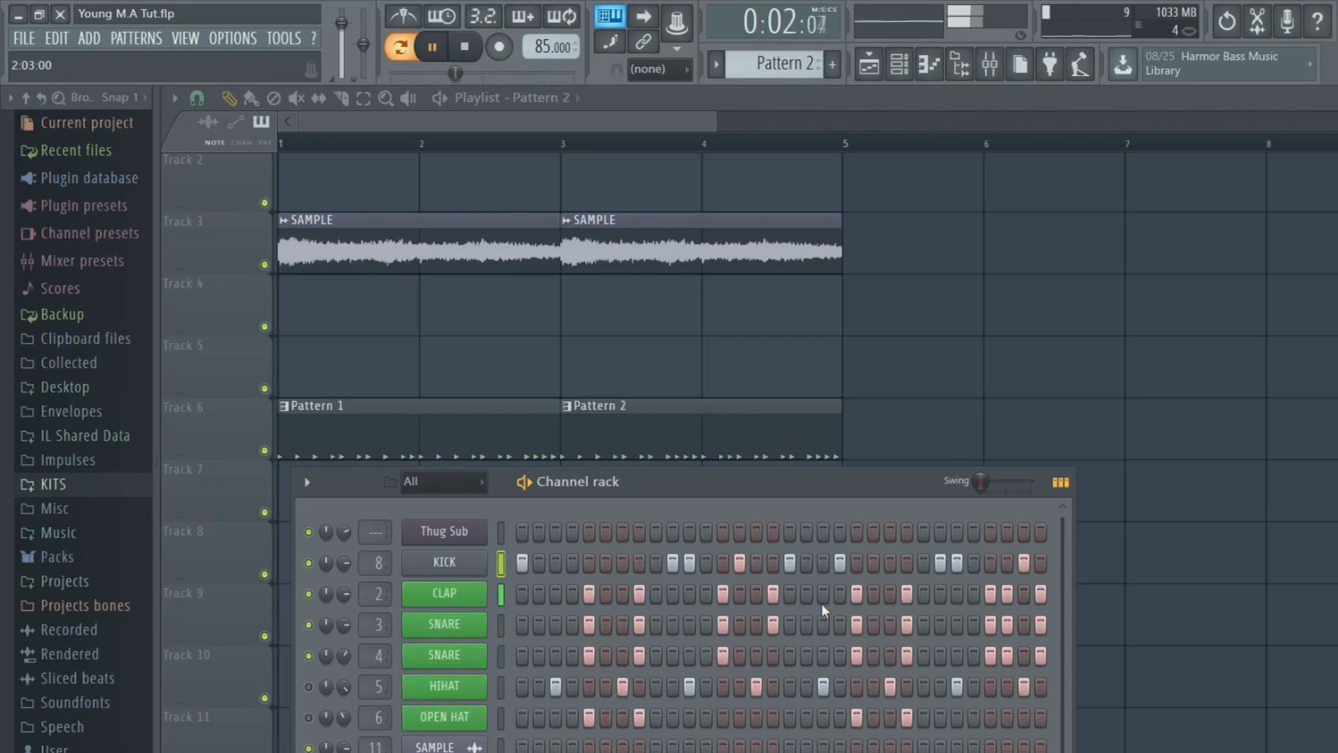
Unmute the HIHAT and OPEN HAT channels during playback and lower the HIHAT volume slightly
{"action": "left_click", "coordinate": [309, 687]}
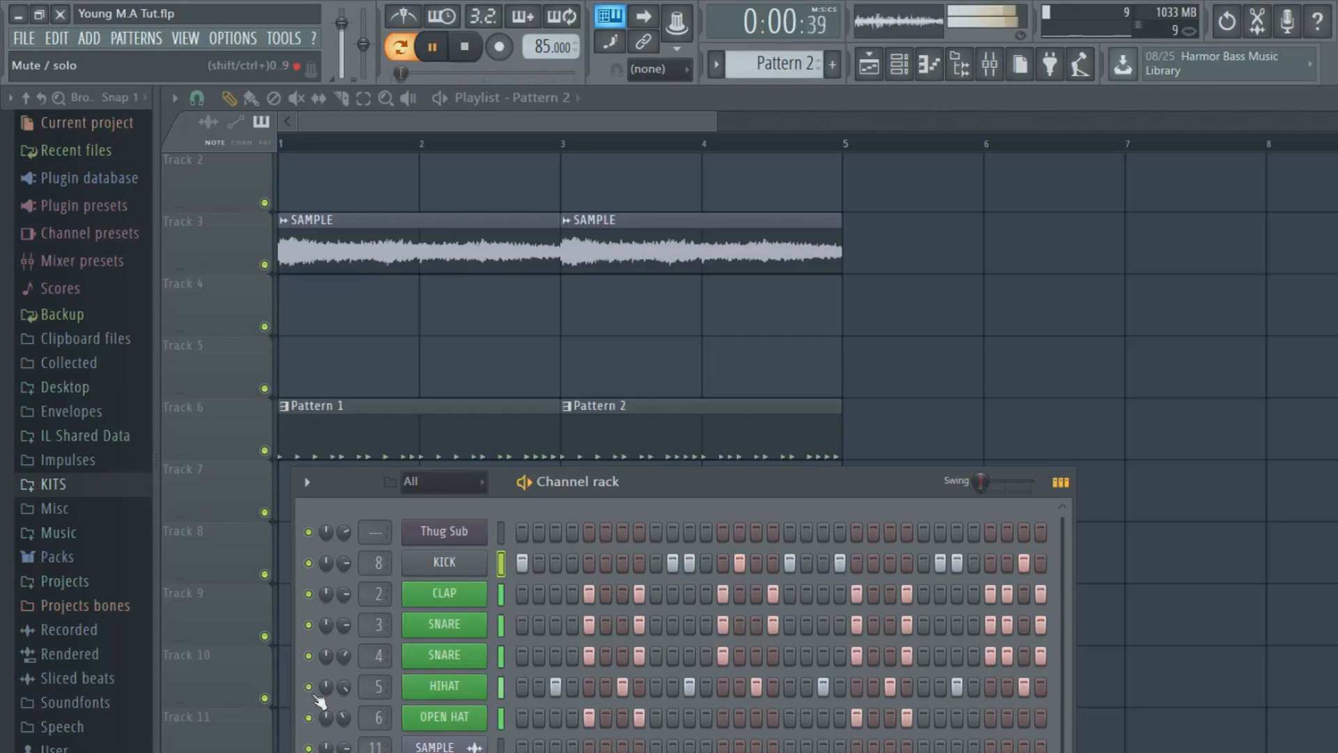
{"action": "left_click_drag", "start_coordinate": [343, 686], "coordinate": [342, 693]}
{"action": "key", "text": "space"}
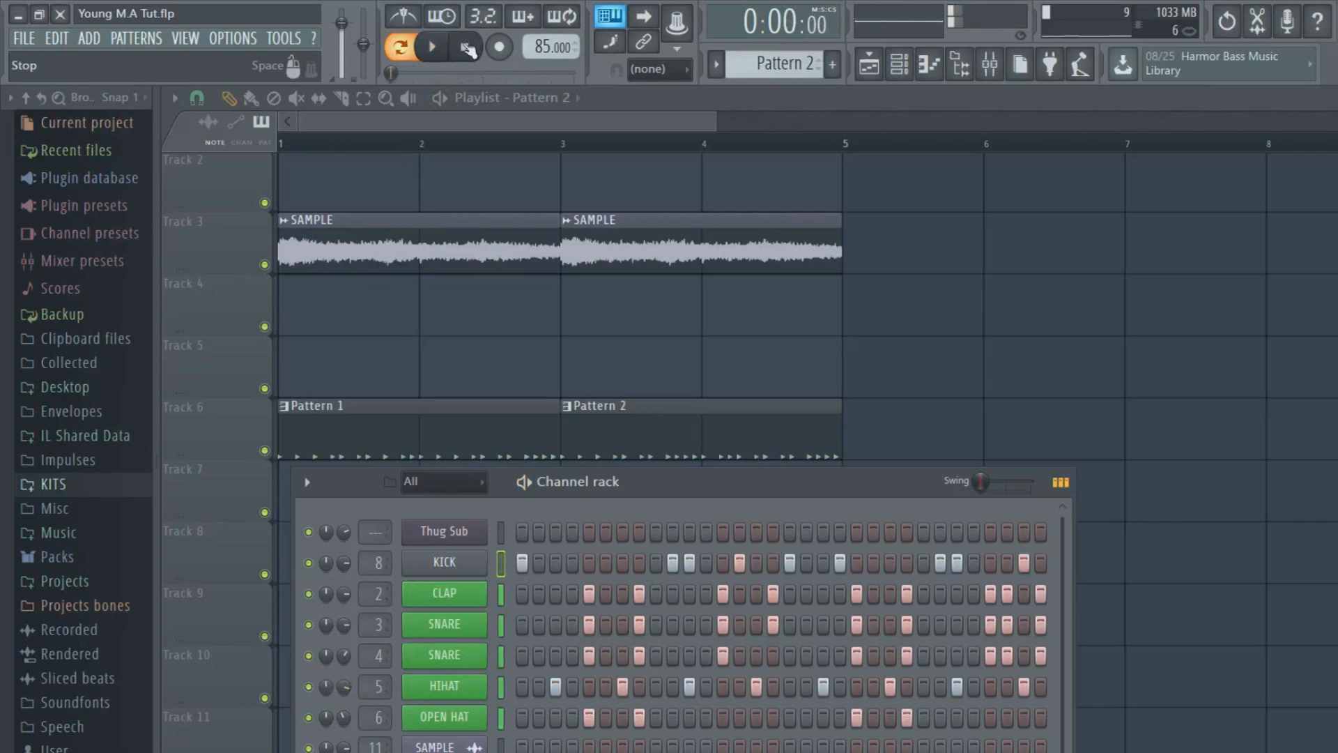
Split both drum patterns by channel into separate patterns and save the project
{"action": "key", "text": "F6"}
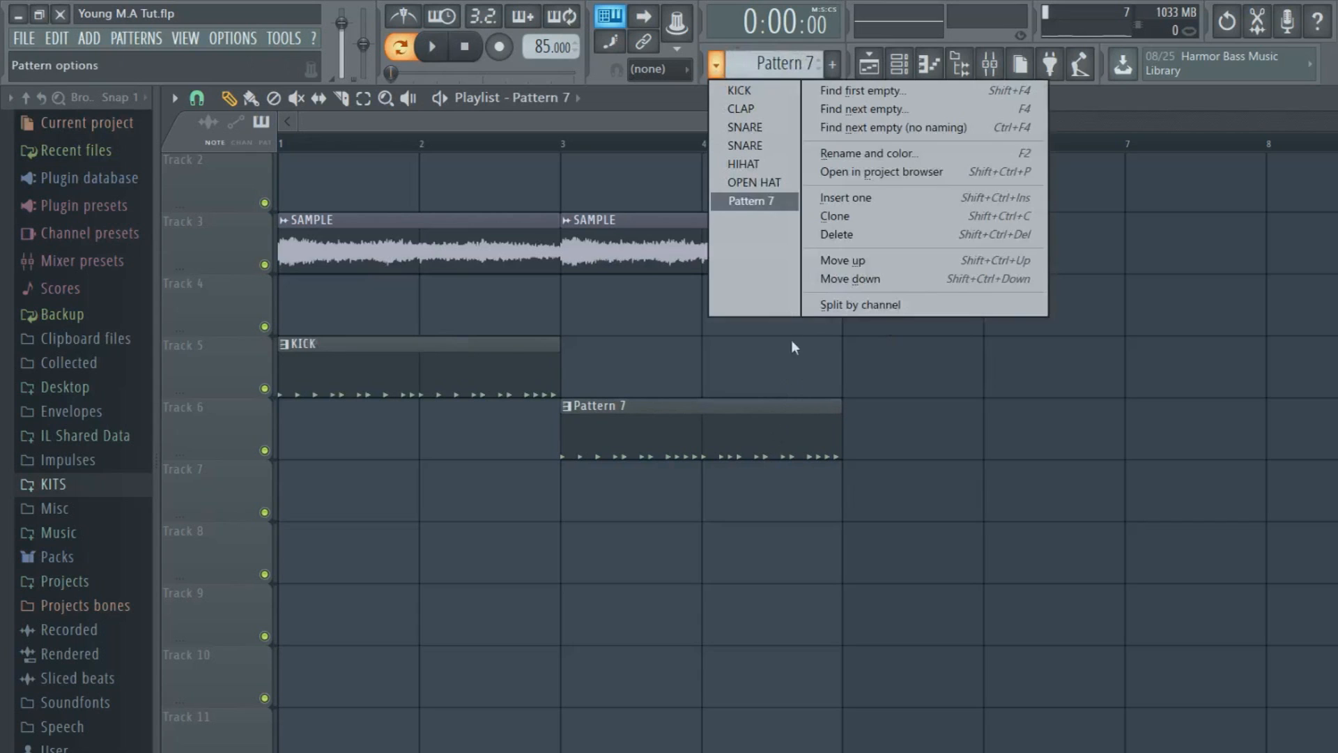
{"action": "left_click", "coordinate": [886, 311]}
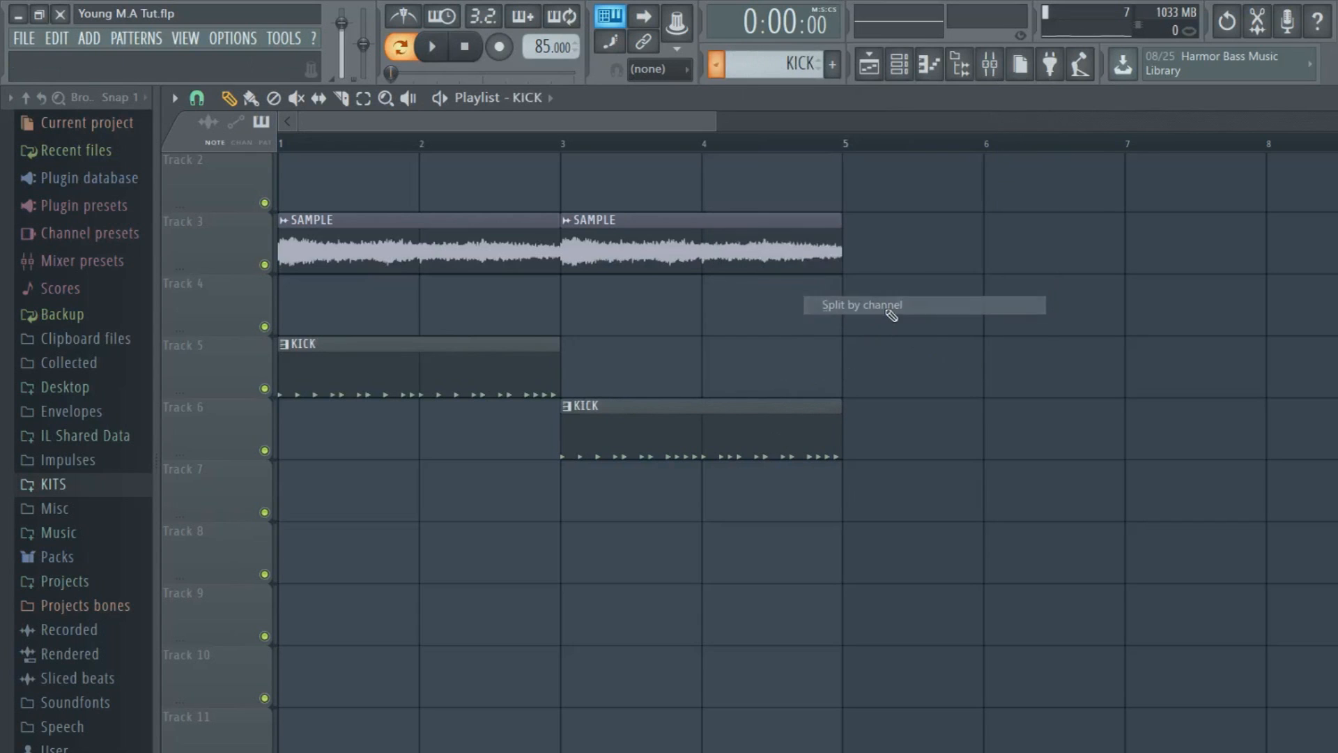
{"action": "key", "text": "ctrl+s"}
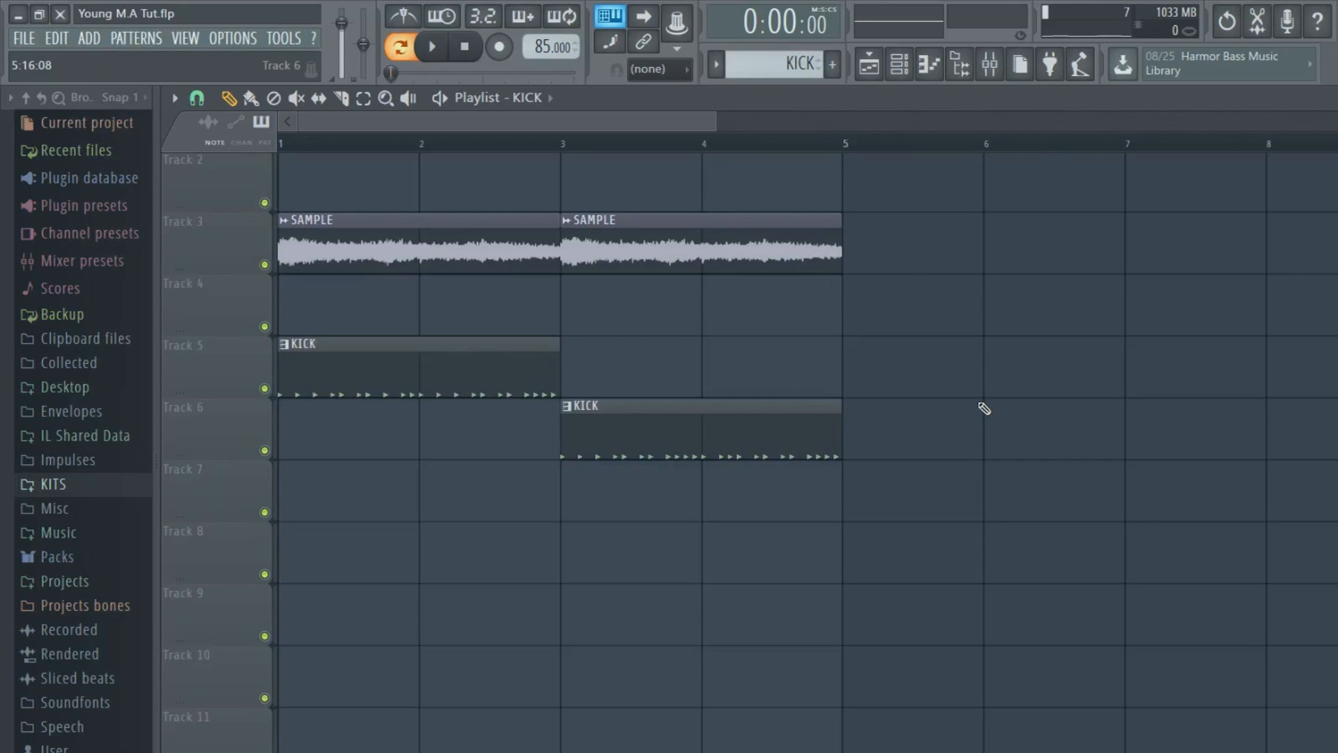
Spread the split clips at bar 1 over the playlist: KICK on Track 6, CLAP on 7, SNAREs on 8 and 9, HIHAT on 10, OPEN HAT on 11
{"action": "left_click_drag", "start_coordinate": [444, 385], "coordinate": [421, 496]}
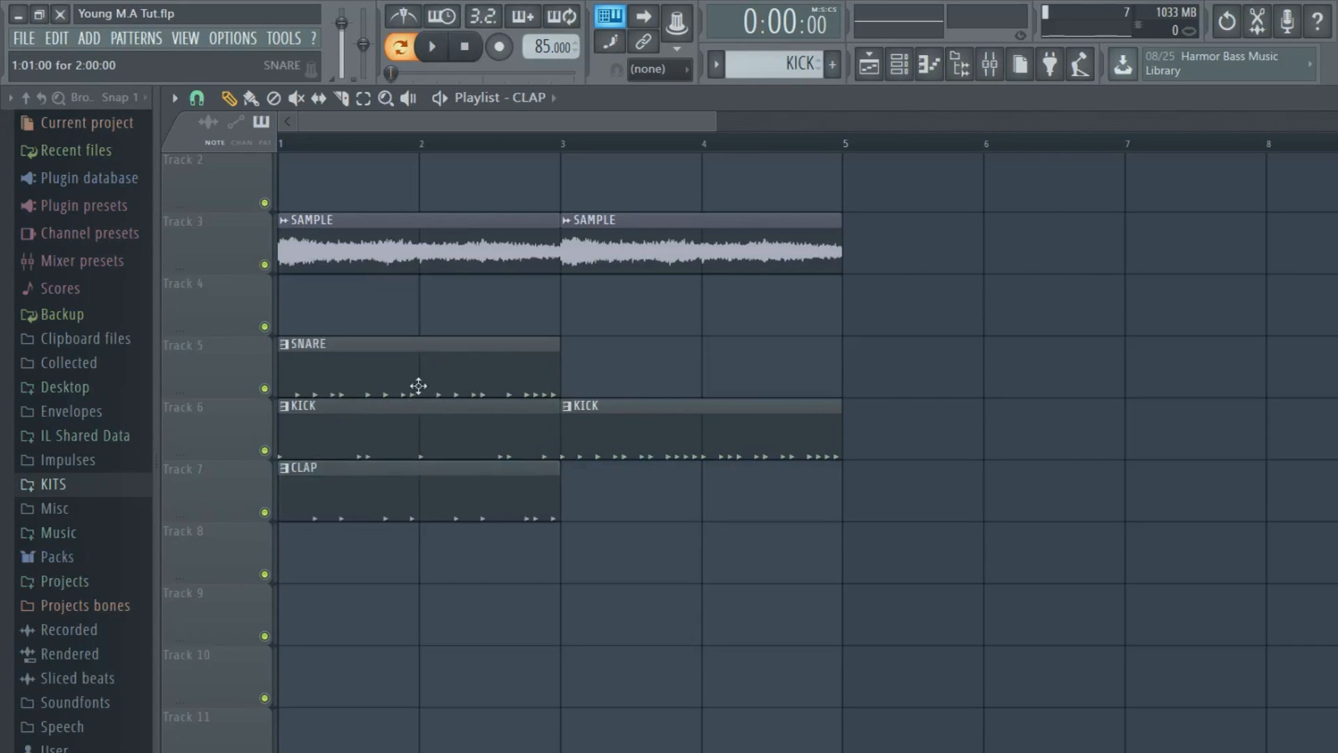
{"action": "left_click_drag", "start_coordinate": [418, 386], "coordinate": [391, 593]}
{"action": "left_click_drag", "start_coordinate": [405, 346], "coordinate": [376, 586]}
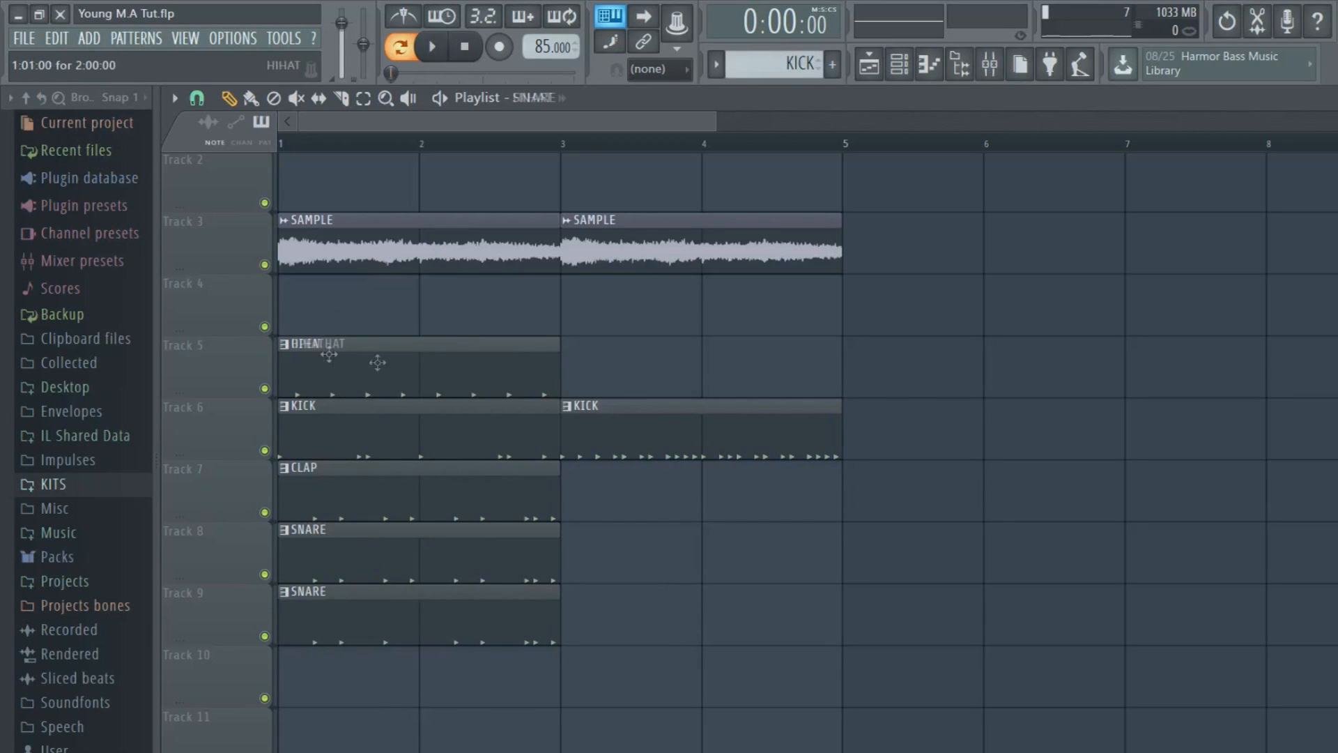
{"action": "left_click_drag", "start_coordinate": [376, 365], "coordinate": [361, 693]}
{"action": "left_click_drag", "start_coordinate": [414, 379], "coordinate": [433, 732]}
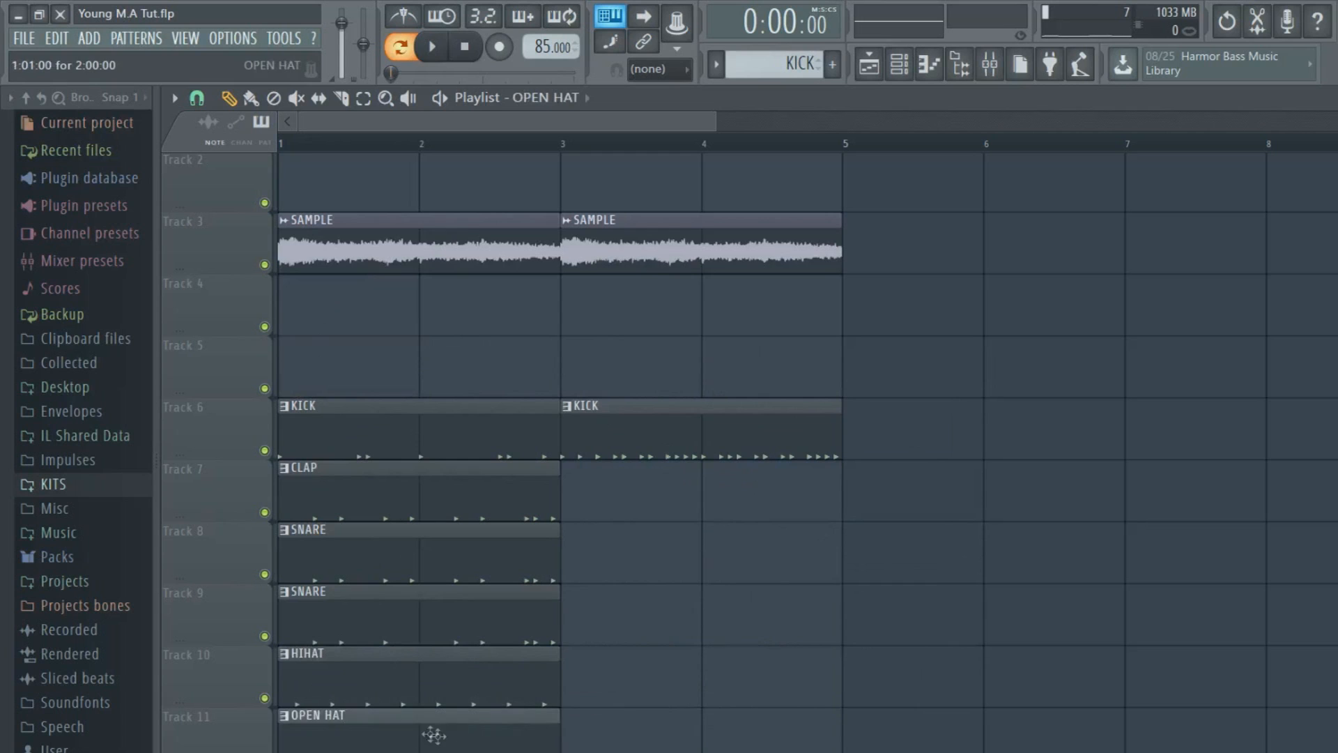
Spread the second set of split clips at bar 3: KICK on Track 6, CLAP on 7, SNAREs on 8 and 9, HIHAT on 10, OPEN HAT on 11
{"action": "left_click_drag", "start_coordinate": [693, 448], "coordinate": [686, 522]}
{"action": "left_click_drag", "start_coordinate": [696, 454], "coordinate": [689, 498]}
{"action": "left_click_drag", "start_coordinate": [692, 439], "coordinate": [688, 555]}
{"action": "left_click_drag", "start_coordinate": [687, 446], "coordinate": [663, 627]}
{"action": "left_click_drag", "start_coordinate": [664, 435], "coordinate": [622, 702]}
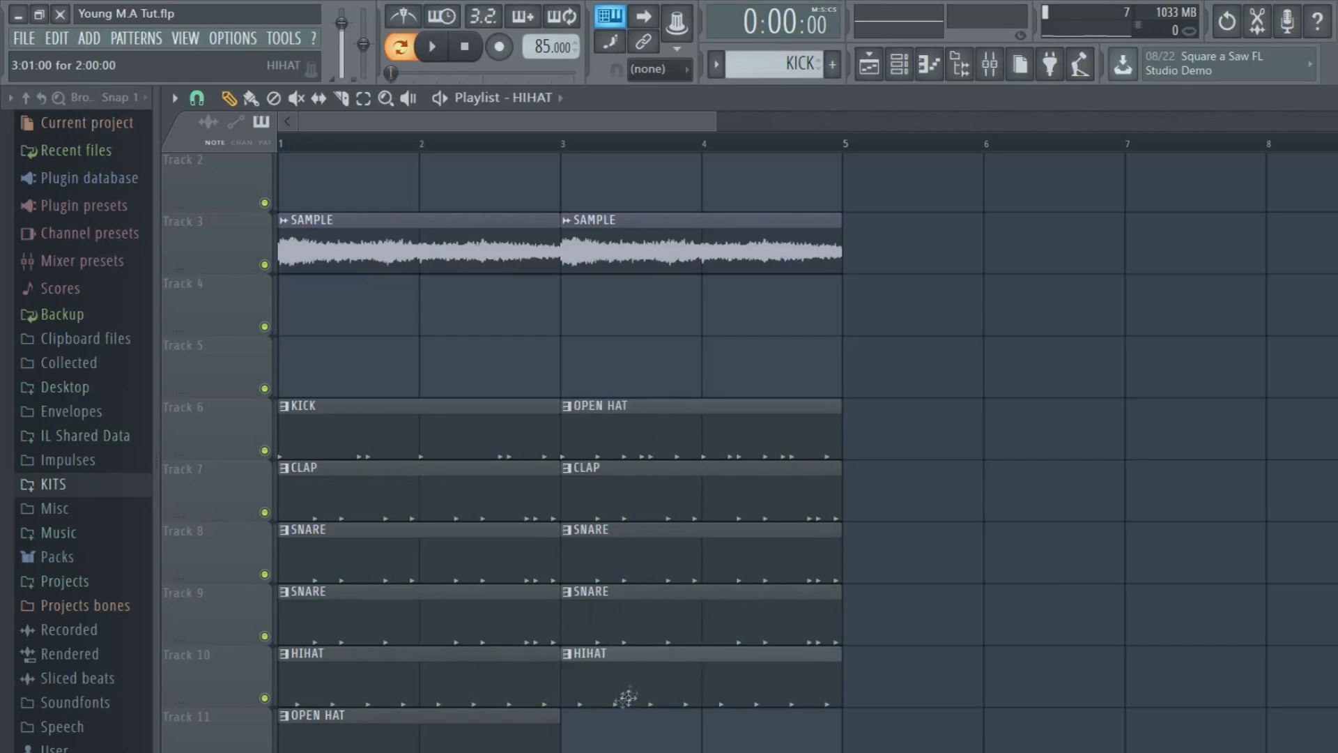
{"action": "left_click", "coordinate": [684, 713]}
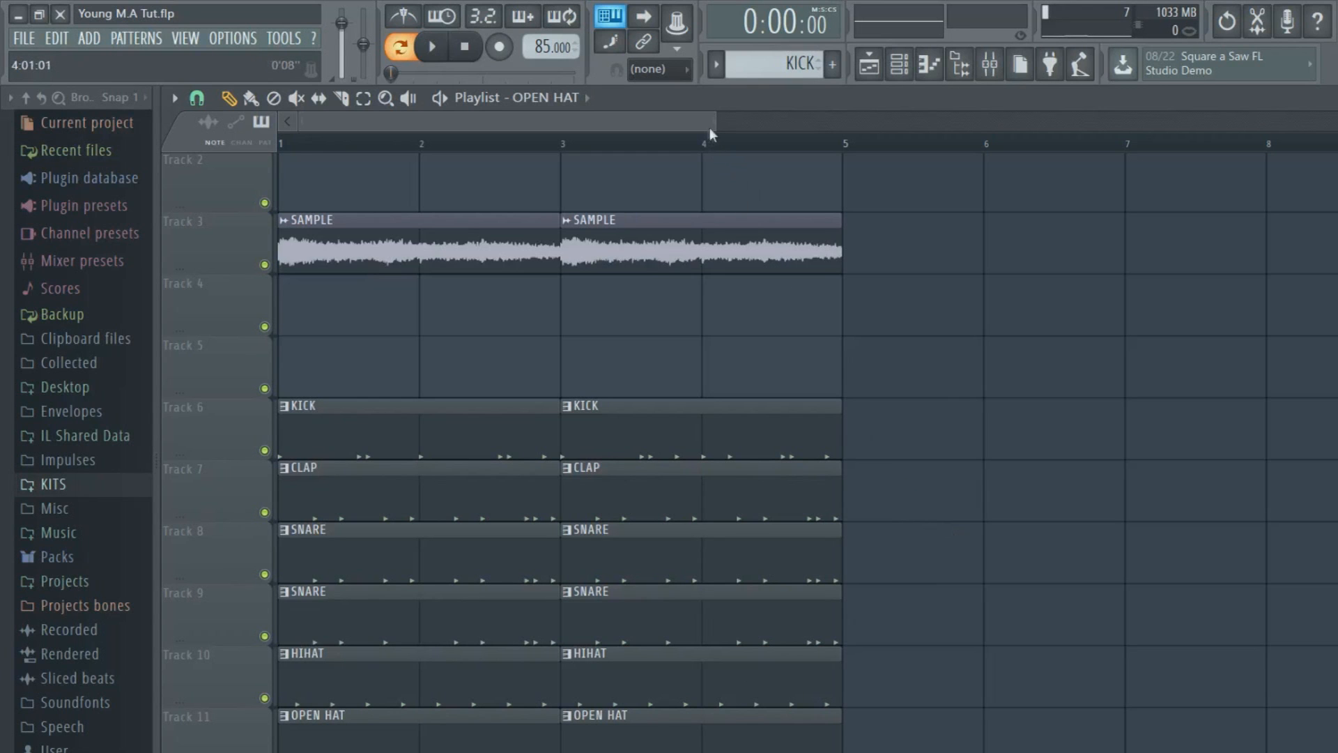
Move the drum clips so they start at bar 5 and repeat the SAMPLE clips above them from bar 5
{"action": "left_click_drag", "start_coordinate": [716, 122], "coordinate": [722, 451]}
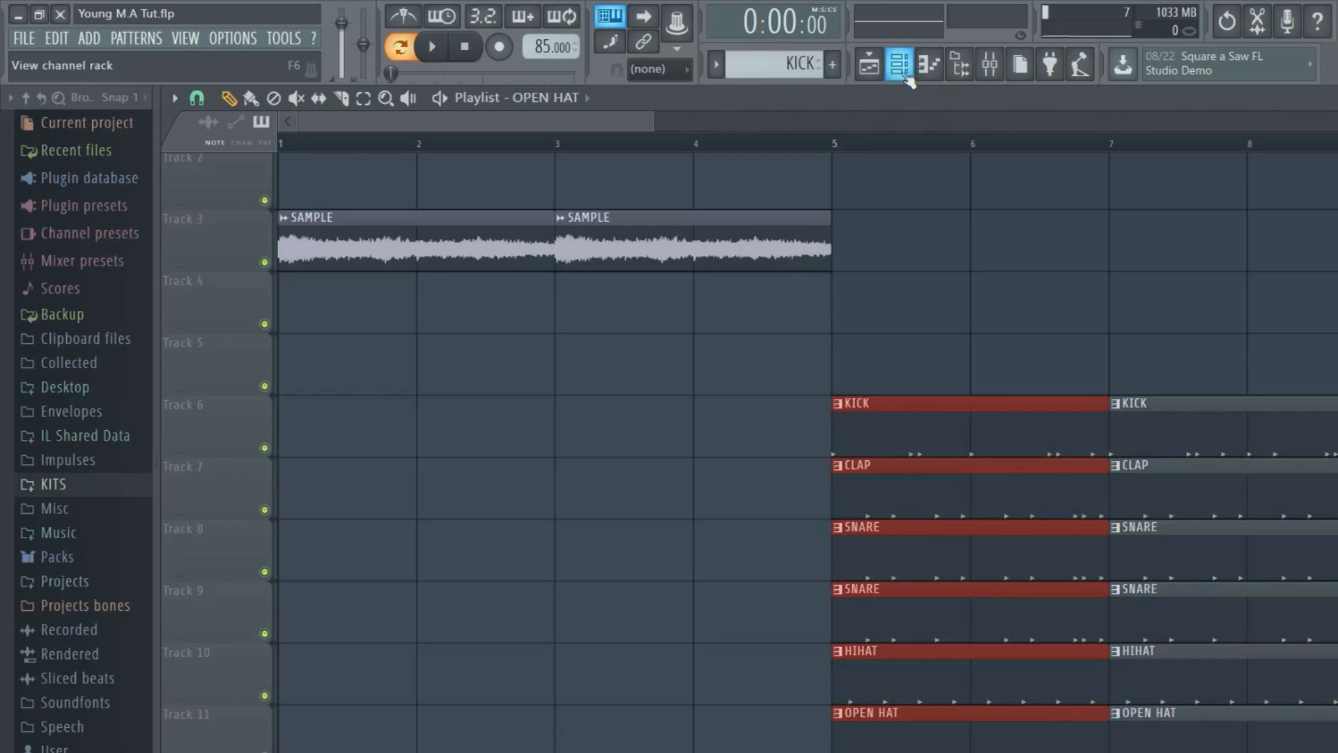
{"action": "left_click", "coordinate": [905, 233]}
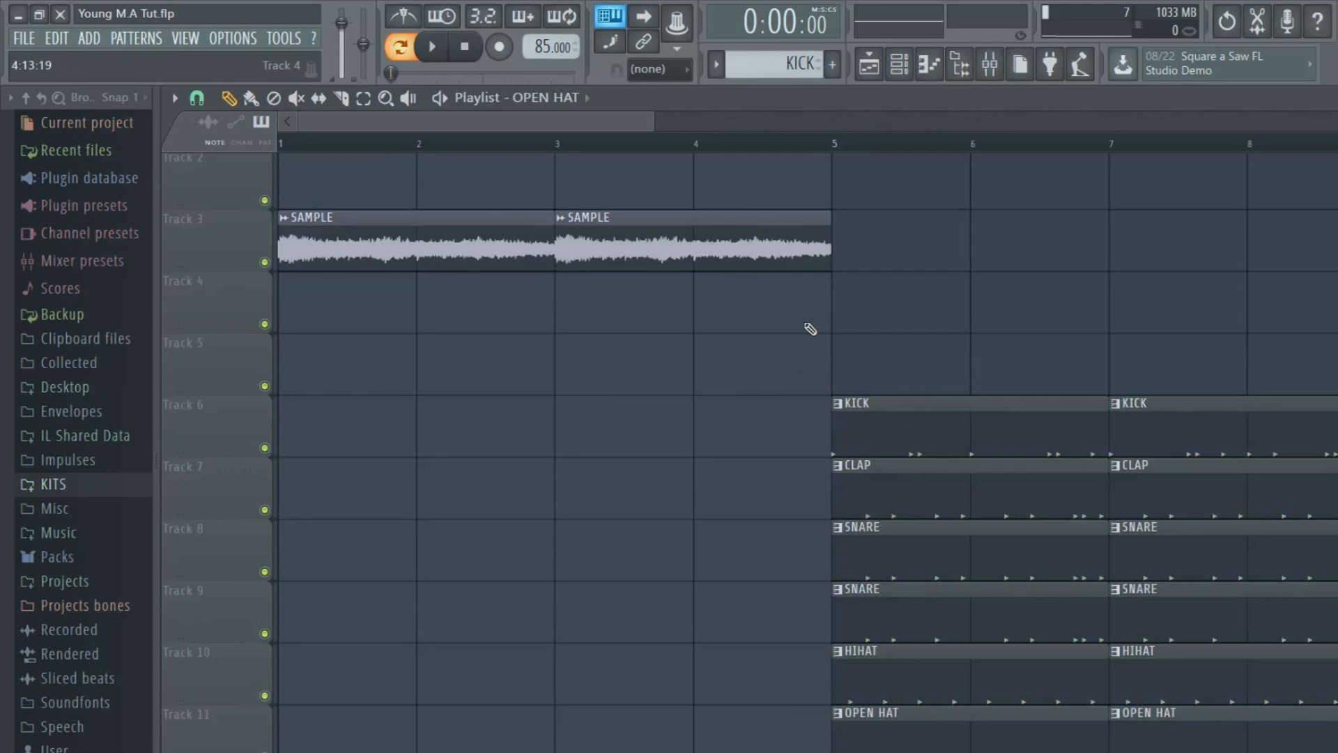
{"action": "mouse_move", "coordinate": [687, 242]}
{"action": "left_mouse_down"}
{"action": "mouse_move", "coordinate": [658, 311]}
{"action": "mouse_move", "coordinate": [664, 249]}
{"action": "left_mouse_up"}
{"action": "left_click_drag", "start_coordinate": [812, 418], "coordinate": [1317, 739]}
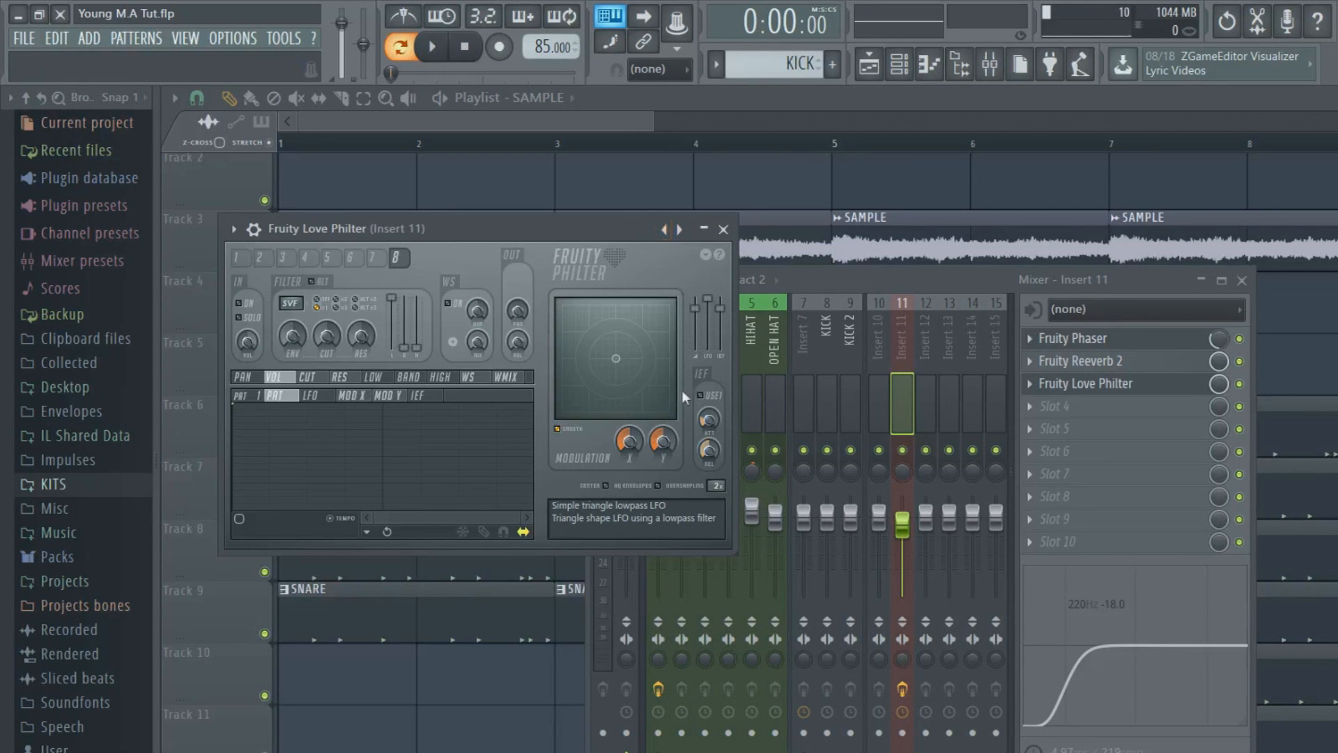
Create an automation clip for Insert 11's Fruity Love Philter mix level and extend it to bar 13, matching the arrangement
{"action": "right_click", "coordinate": [1224, 394]}
{"action": "left_click", "coordinate": [1251, 517]}
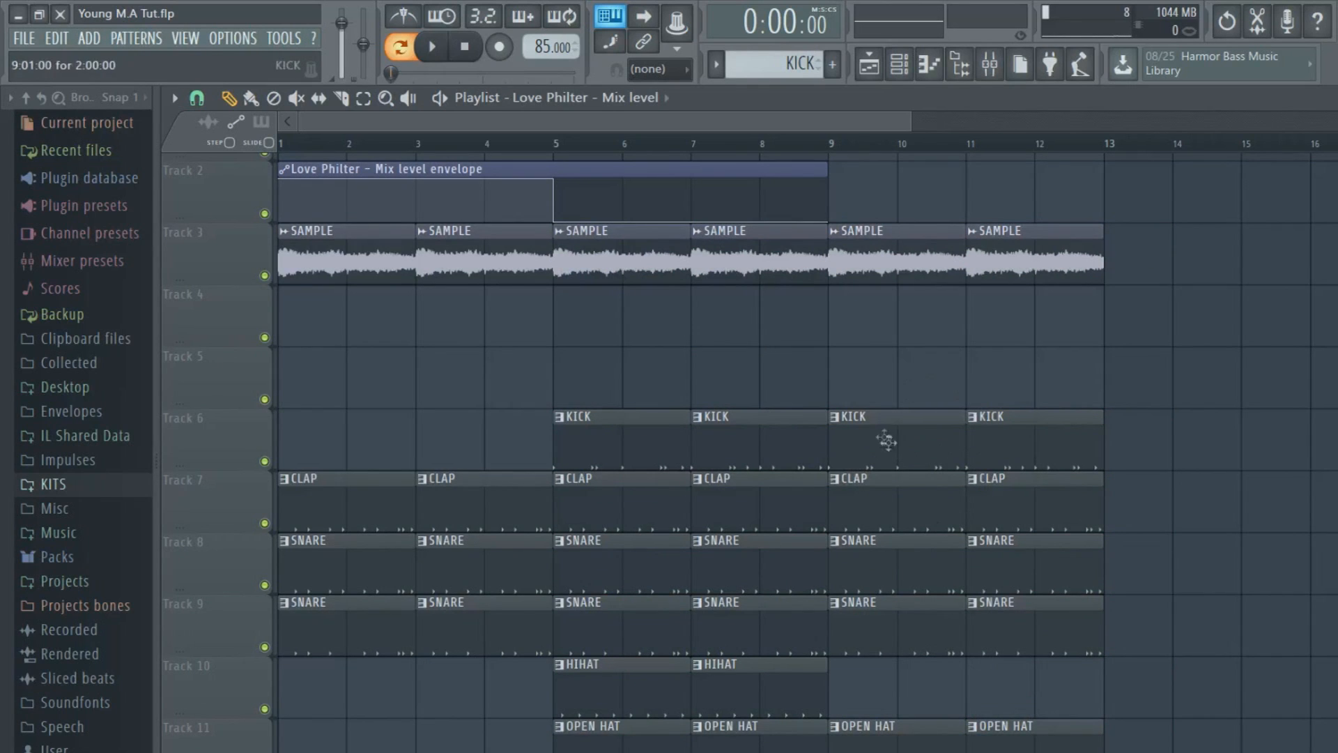
{"action": "left_click_drag", "start_coordinate": [826, 169], "coordinate": [1126, 240]}
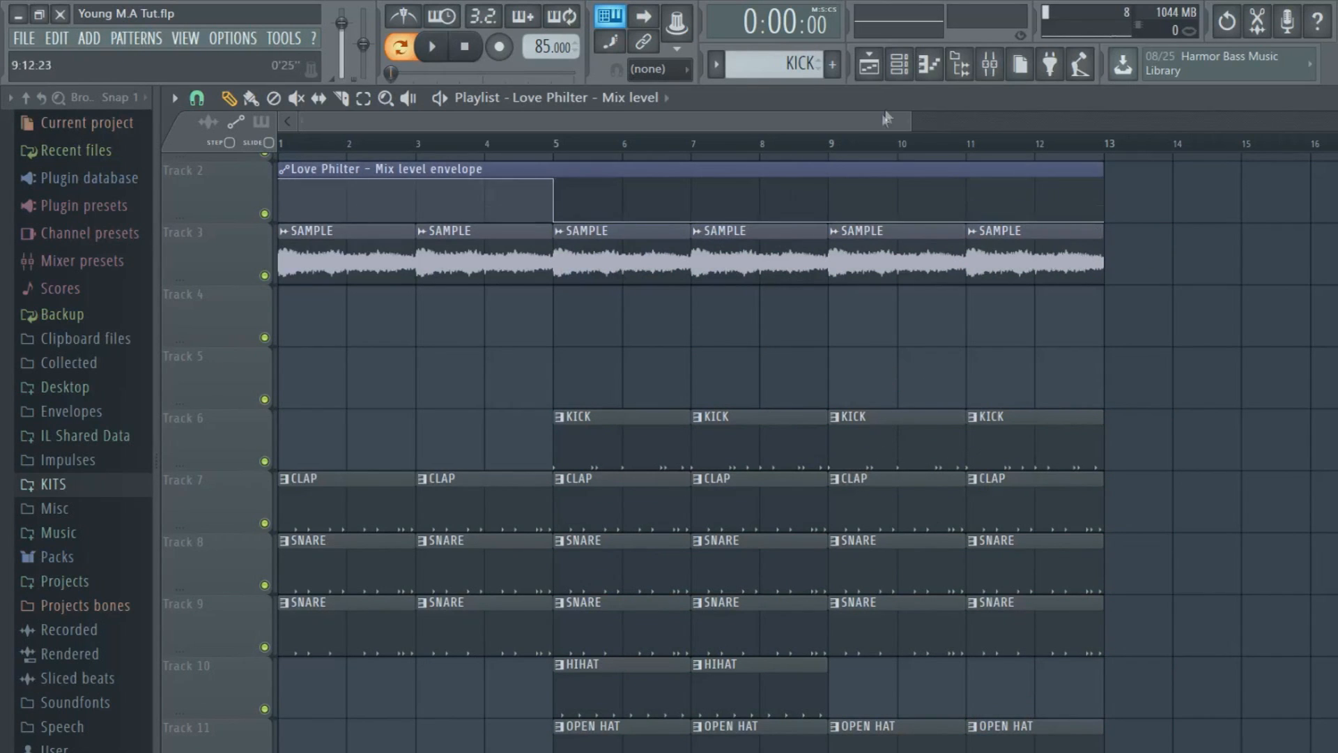
Open the Thug Sub channel's settings and route it to mixer track 13
{"action": "left_click", "coordinate": [901, 65]}
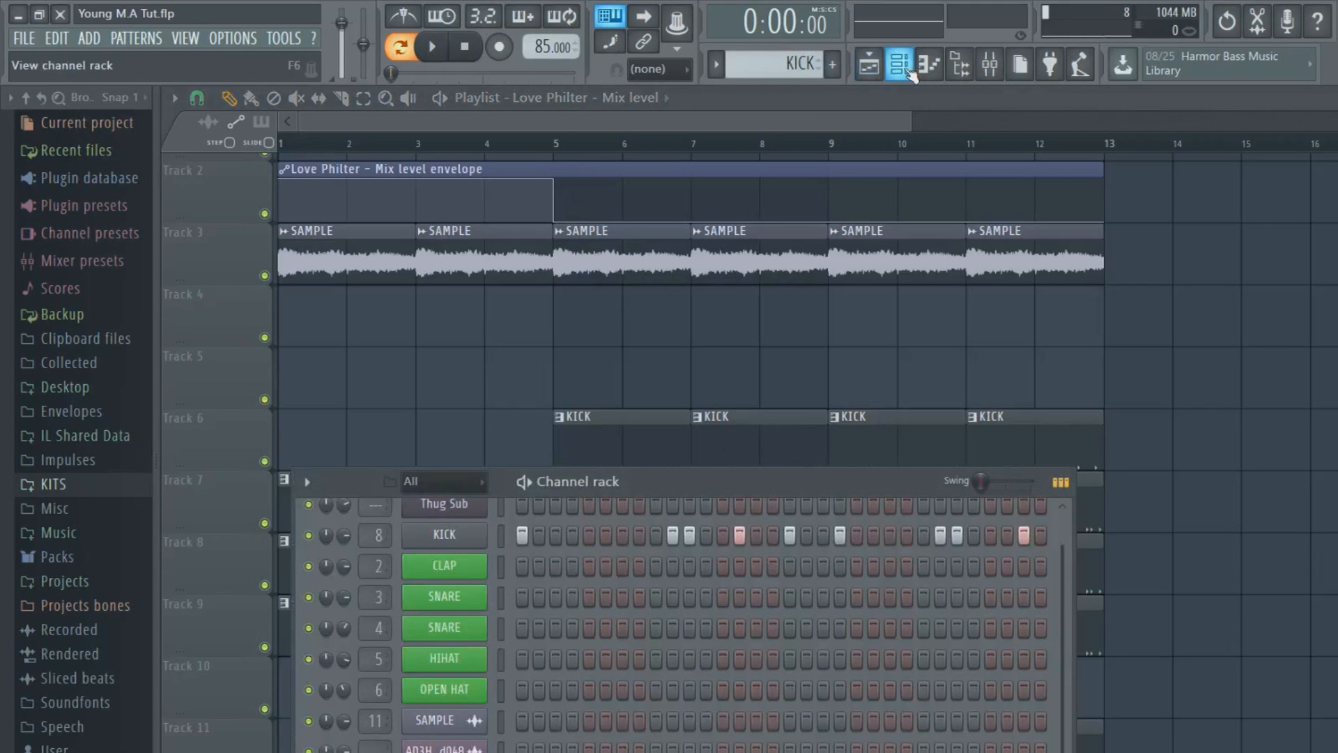
{"action": "left_click", "coordinate": [442, 505]}
{"action": "left_click", "coordinate": [864, 332]}
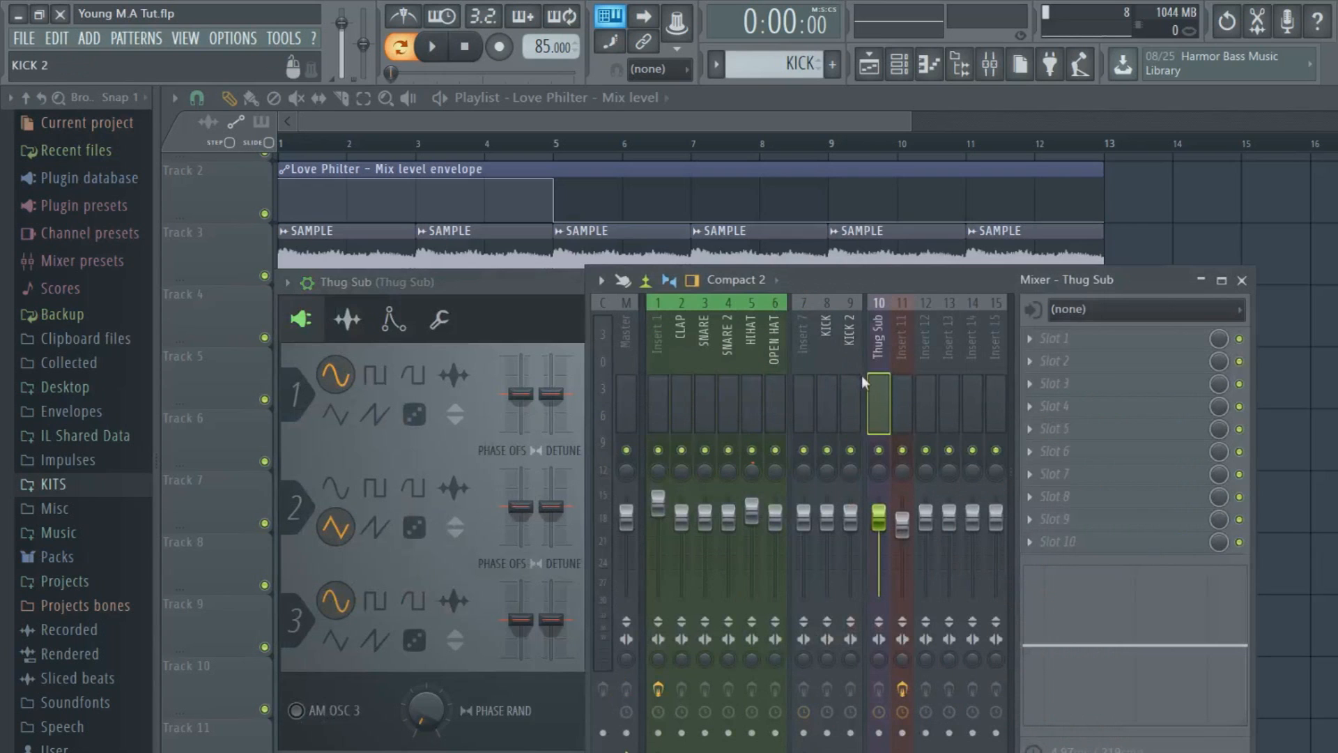
{"action": "left_click", "coordinate": [903, 382]}
{"action": "left_click", "coordinate": [880, 383]}
{"action": "left_click_drag", "start_coordinate": [555, 285], "coordinate": [426, 474]}
{"action": "scroll", "coordinate": [375, 505], "scroll_direction": "up", "scroll_amount": 2}
{"action": "scroll", "coordinate": [375, 504], "scroll_direction": "up", "scroll_amount": 1}
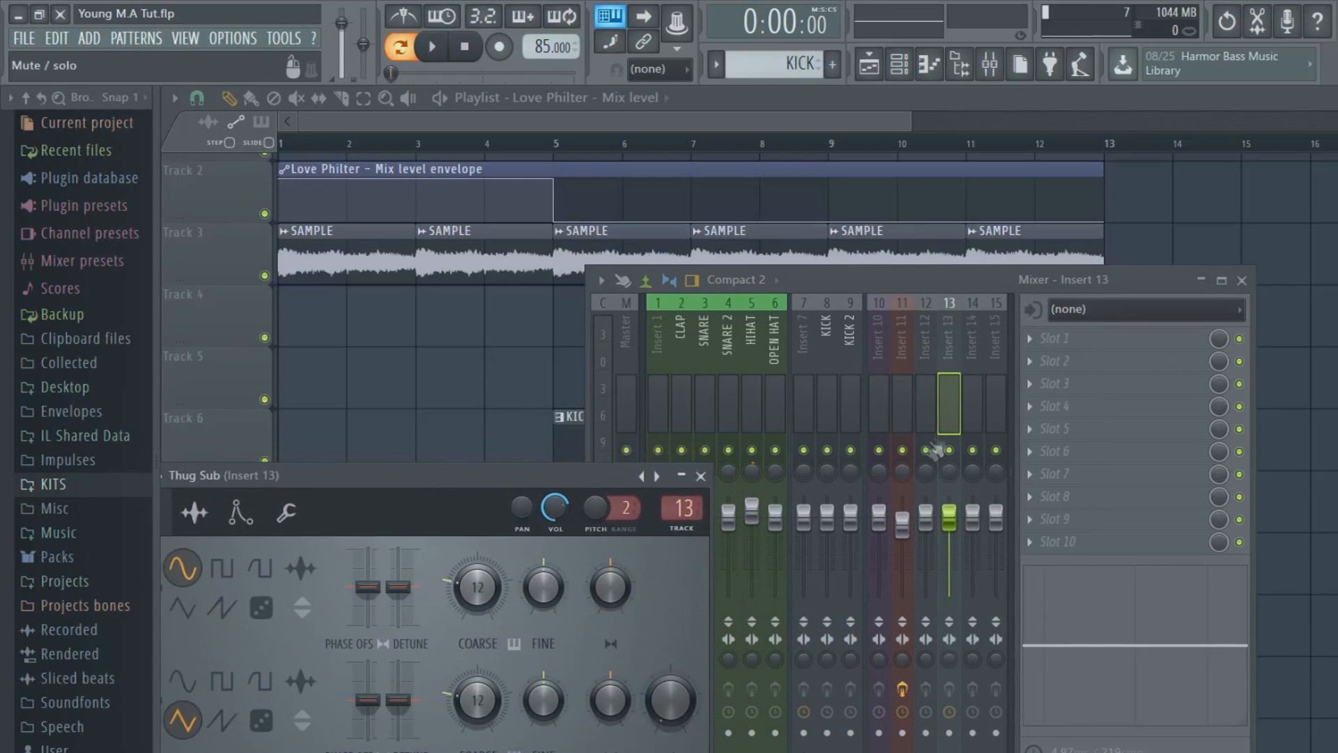
Boost the low band of Insert 13's EQ to about 8.1 dB at 136 Hz
{"action": "left_click", "coordinate": [1054, 679]}
{"action": "left_click_drag", "start_coordinate": [1054, 680], "coordinate": [1049, 644]}
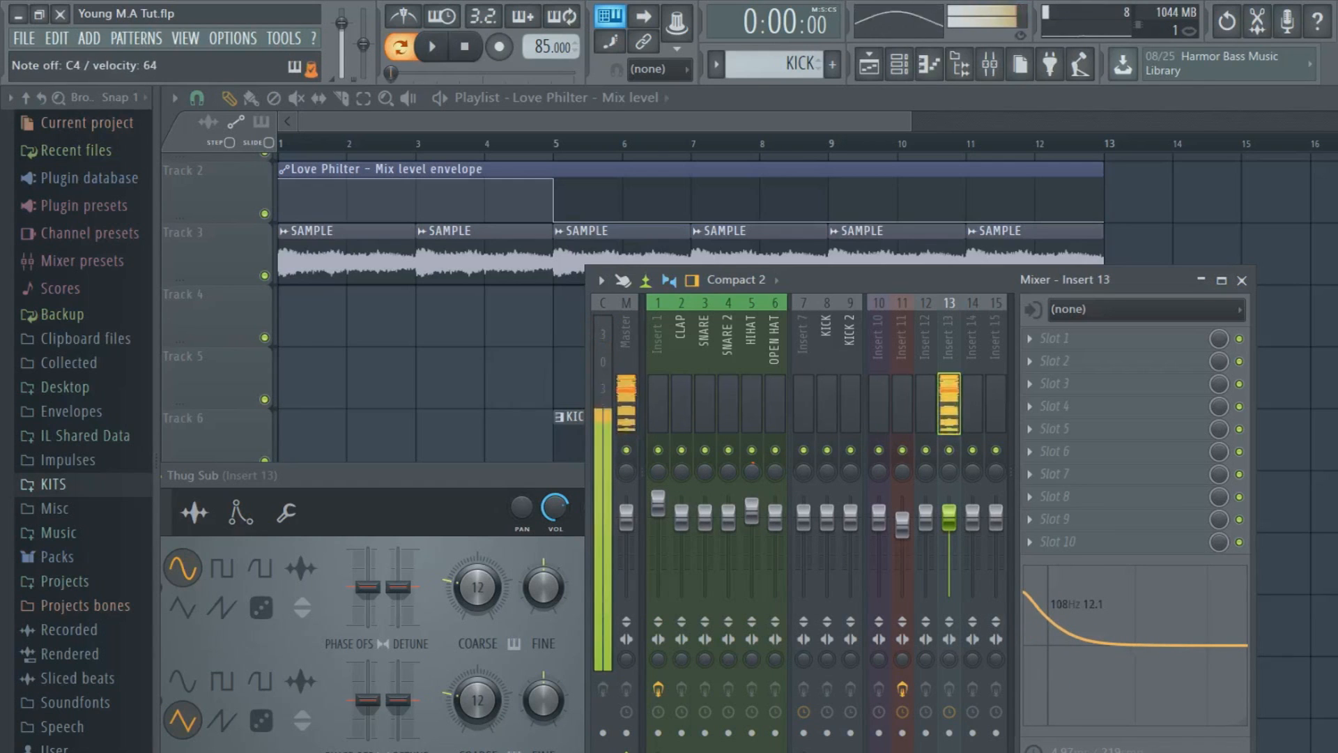
{"action": "left_click_drag", "start_coordinate": [1049, 644], "coordinate": [1036, 640]}
{"action": "right_click", "coordinate": [560, 512]}
{"action": "left_click", "coordinate": [594, 525]}
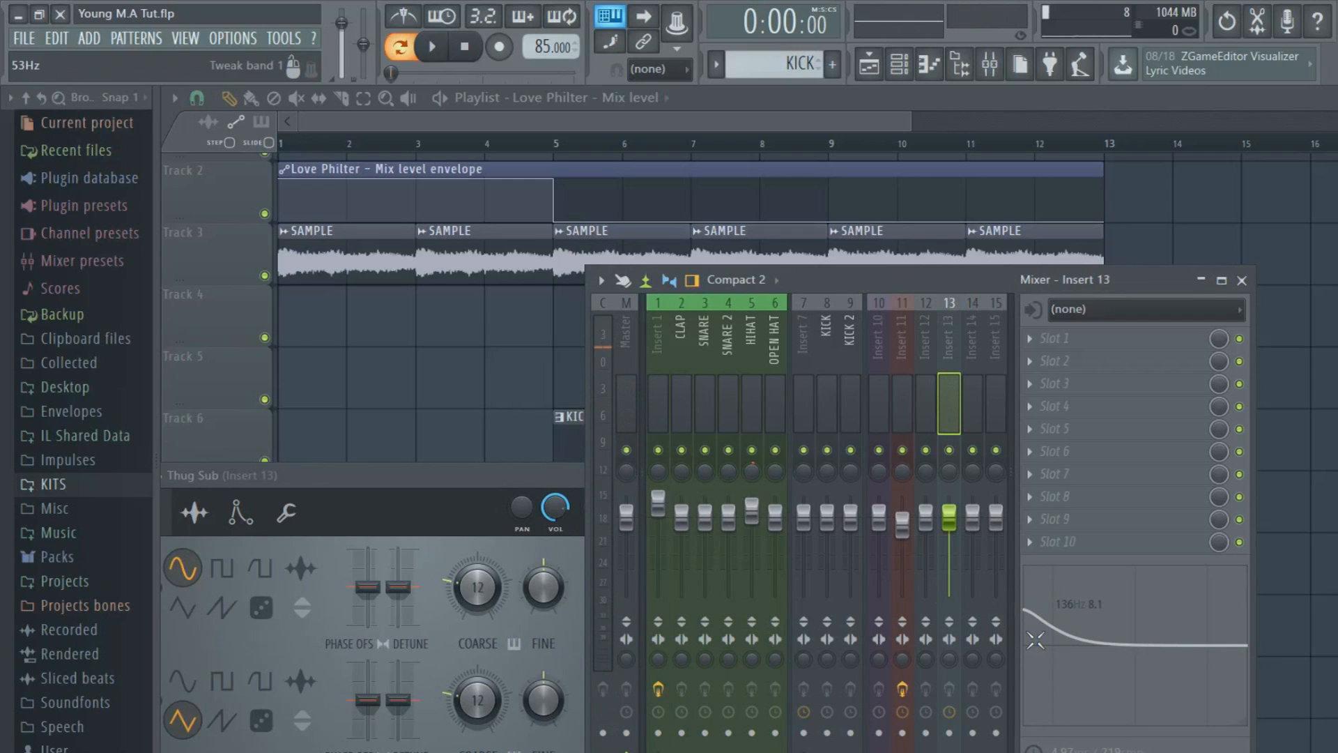
Select bars 1 and 2 as the playback range and place a KICK clip at bar 1 on Track 6
{"action": "left_click_drag", "start_coordinate": [418, 144], "coordinate": [153, 157]}
{"action": "left_click", "coordinate": [555, 337]}
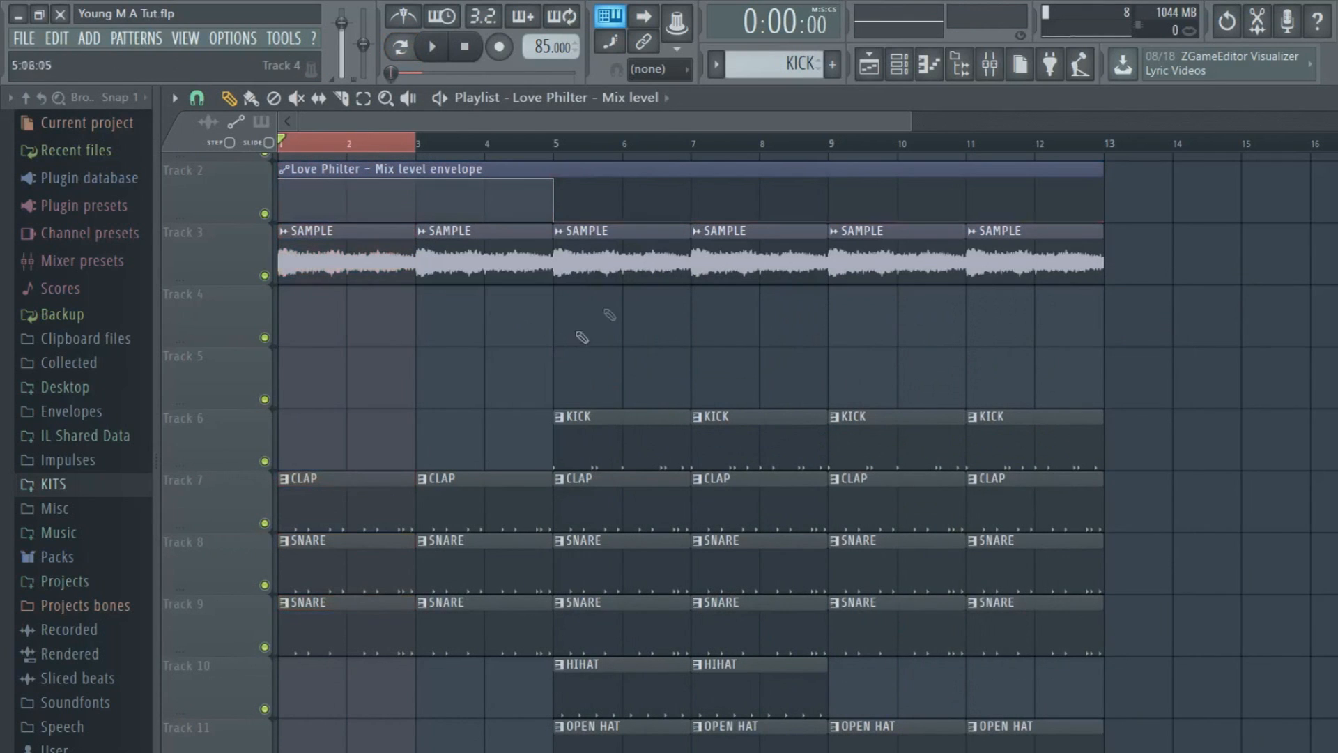
{"action": "key", "text": "F9"}
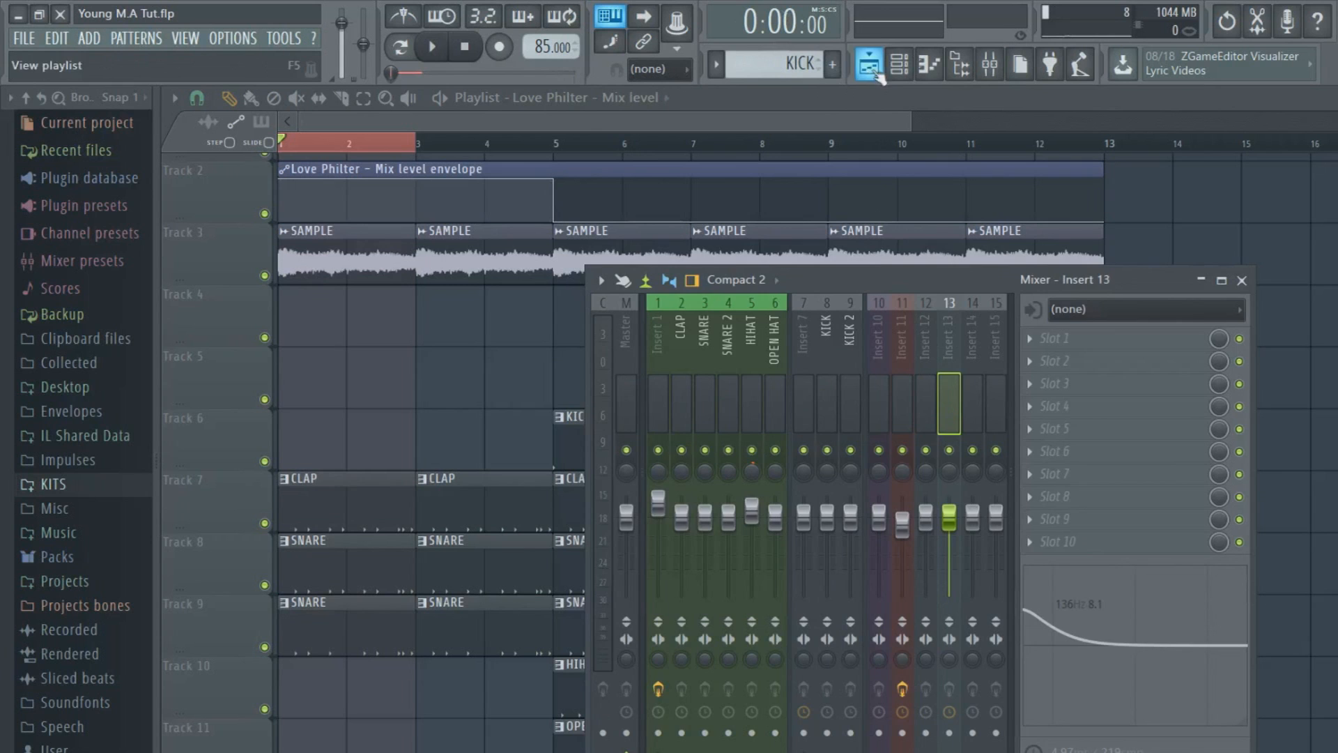
{"action": "left_click", "coordinate": [879, 73]}
{"action": "left_click", "coordinate": [580, 441]}
{"action": "left_click", "coordinate": [317, 442]}
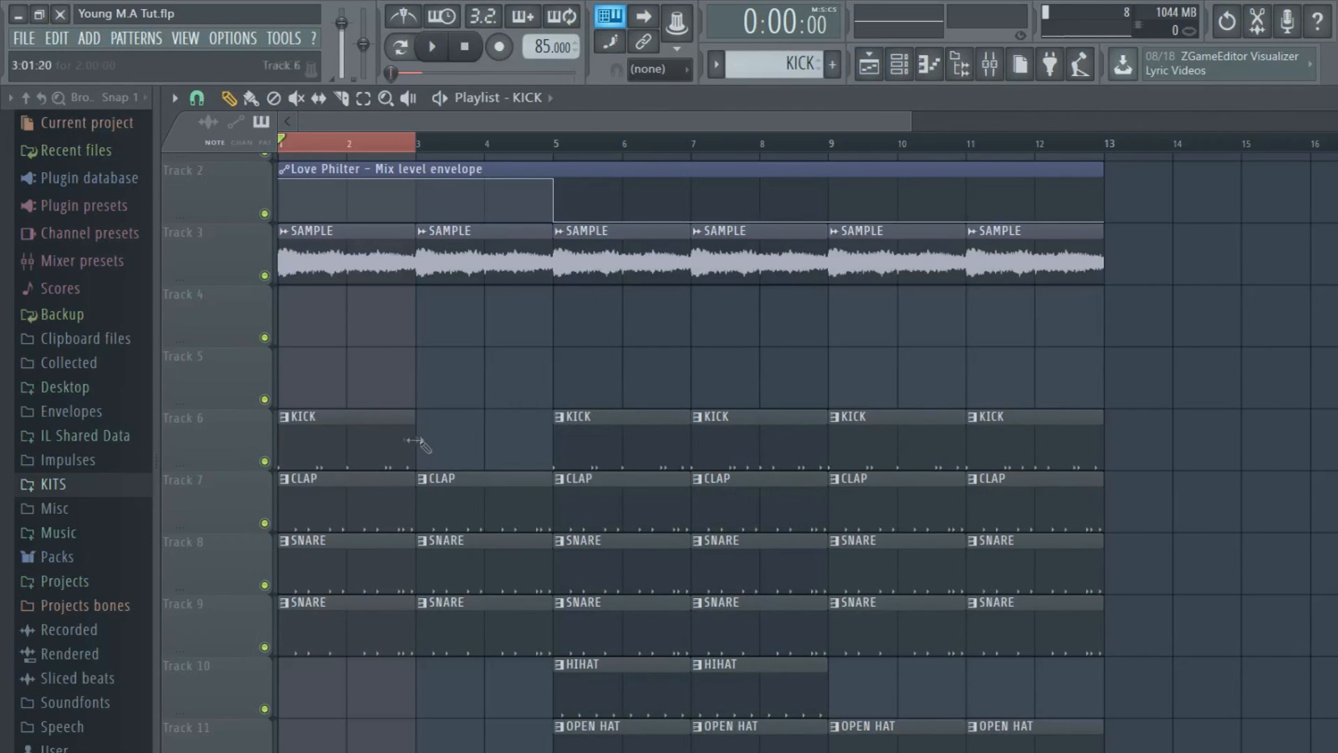
{"action": "left_click", "coordinate": [899, 64]}
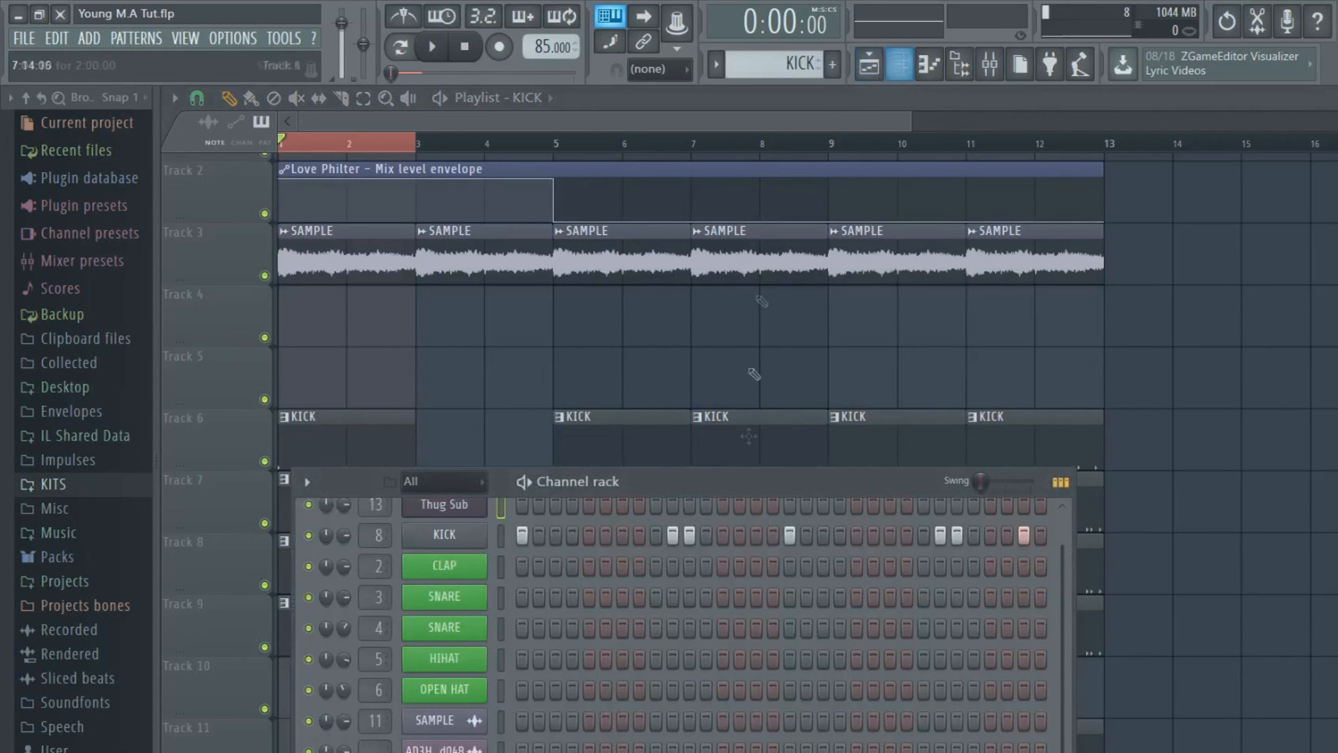
{"action": "left_click_drag", "start_coordinate": [964, 496], "coordinate": [1014, 352]}
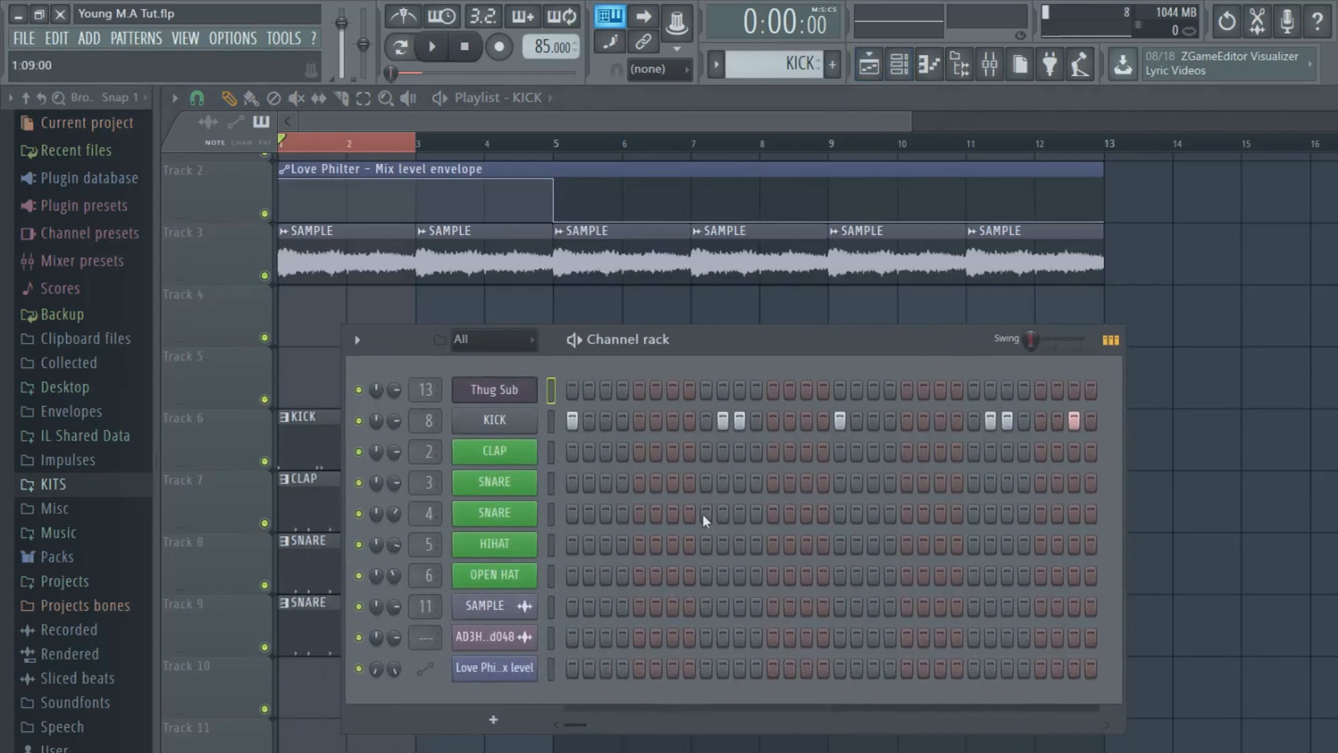
{"action": "right_click", "coordinate": [503, 391]}
{"action": "left_click", "coordinate": [583, 389]}
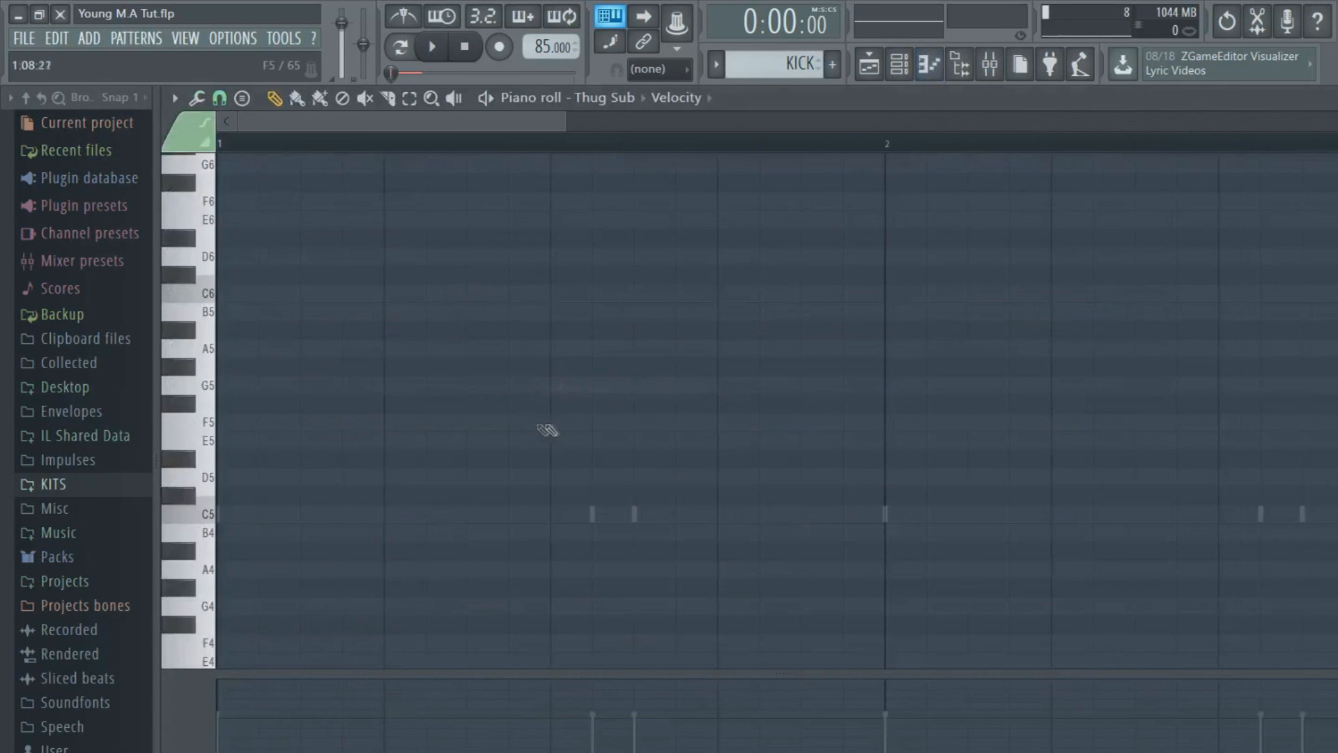
{"action": "left_click", "coordinate": [900, 65]}
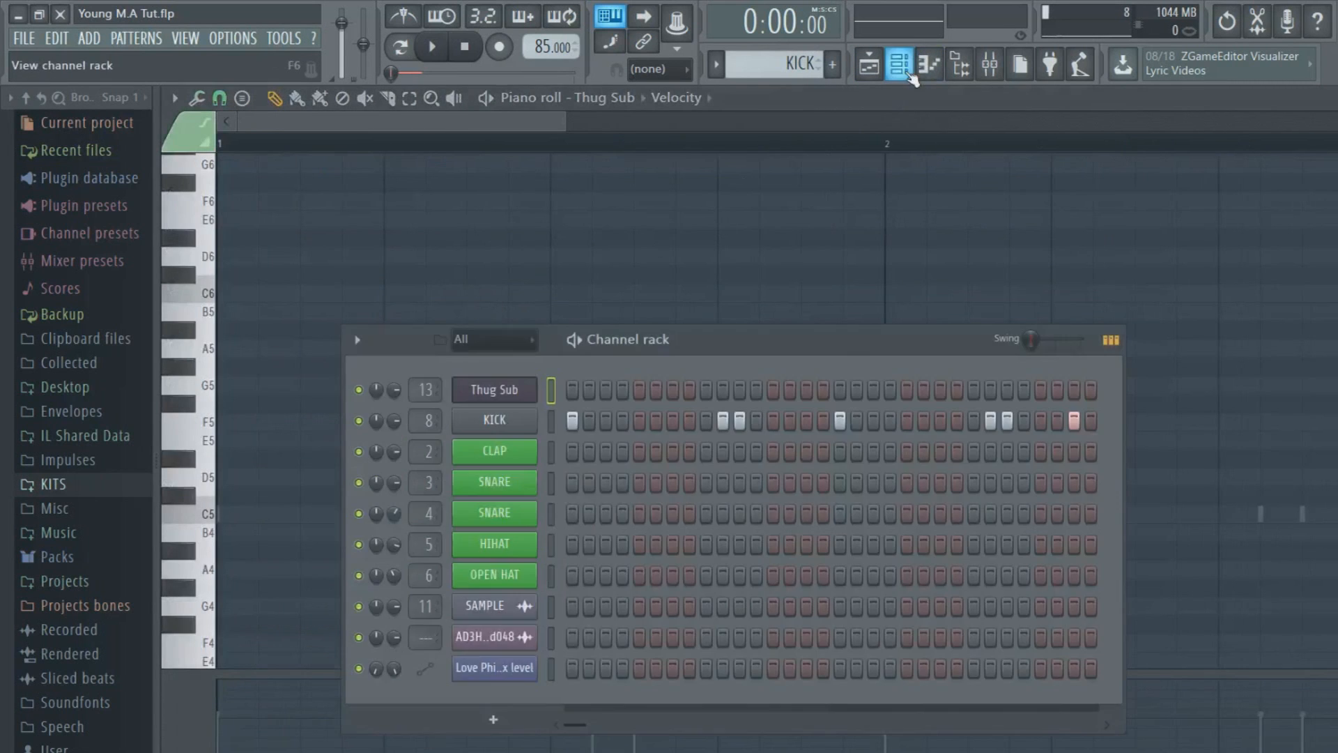
{"action": "left_click", "coordinate": [871, 69]}
Add an FL Keys channel to the channel rack and move its plugin window clear of the channel list
{"action": "left_click", "coordinate": [899, 66]}
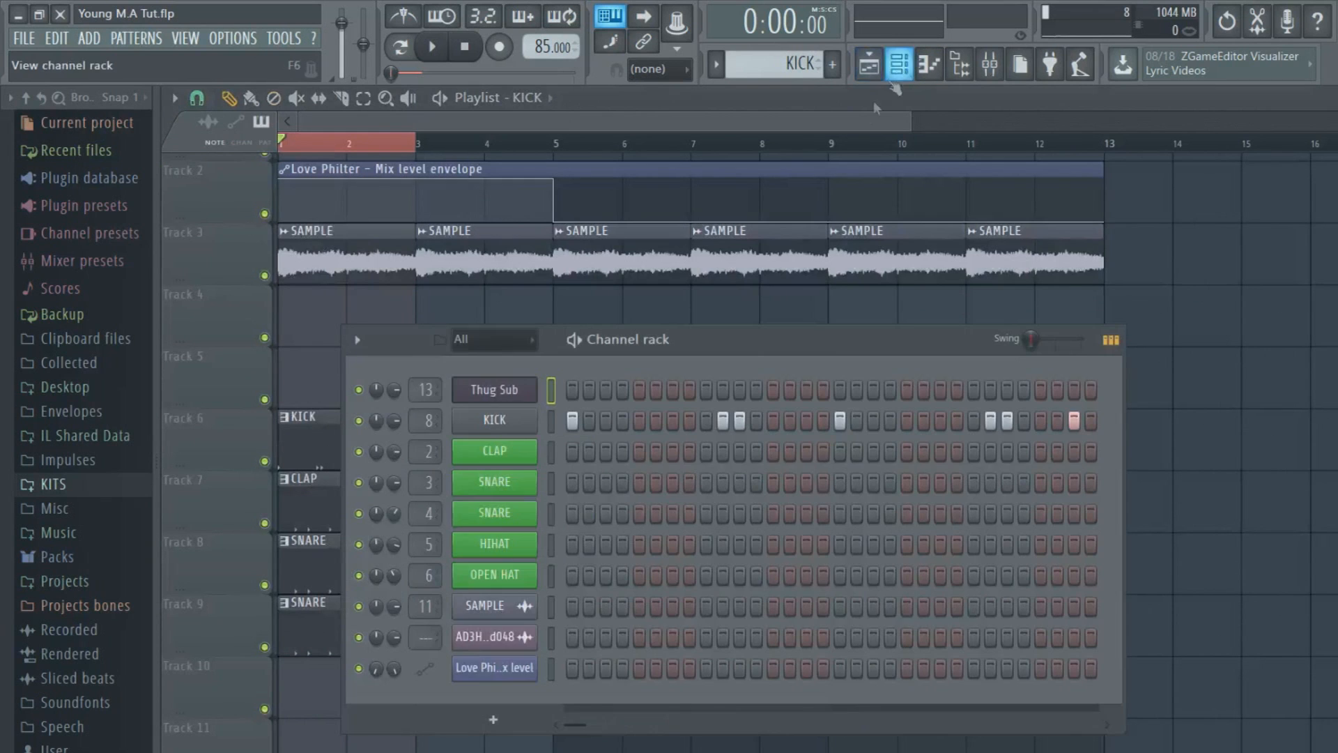
{"action": "left_click", "coordinate": [493, 723]}
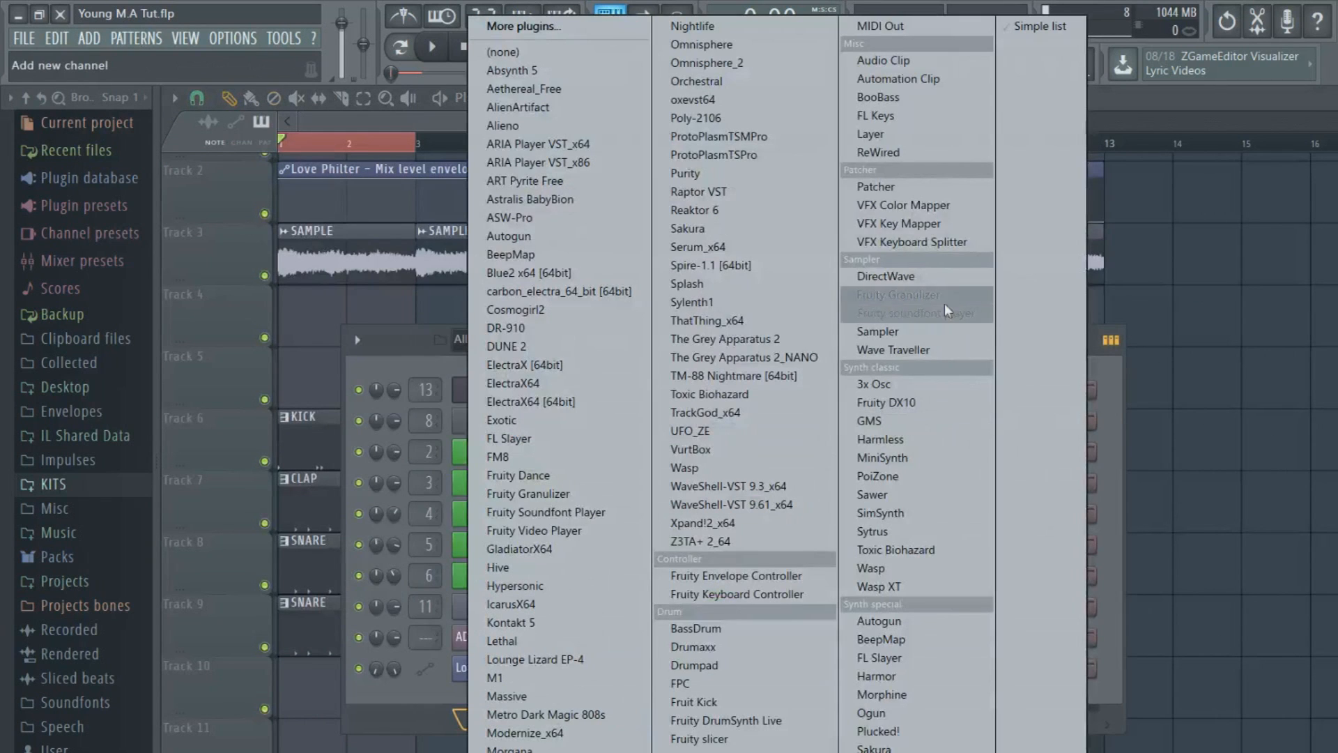
{"action": "left_click", "coordinate": [880, 115]}
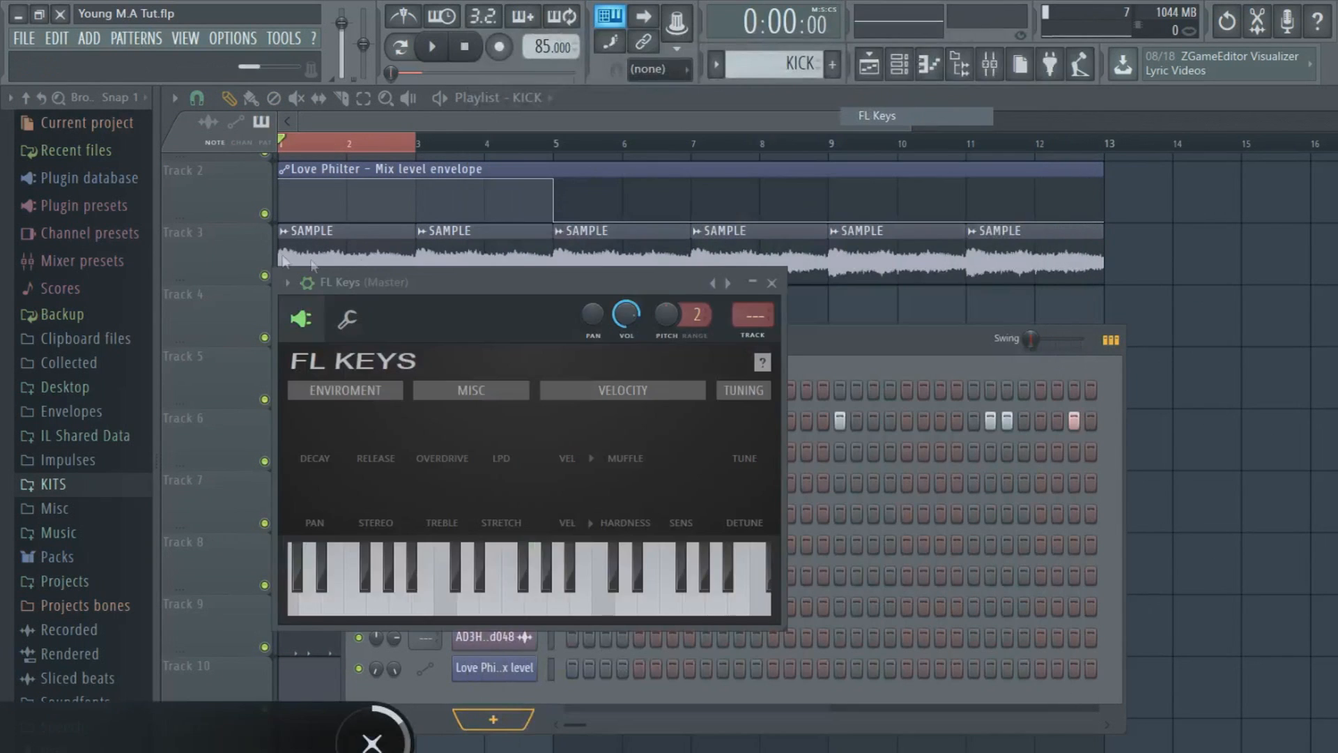
{"action": "mouse_move", "coordinate": [430, 287]}
{"action": "left_mouse_down"}
{"action": "mouse_move", "coordinate": [750, 461]}
{"action": "mouse_move", "coordinate": [724, 459]}
{"action": "left_mouse_up"}
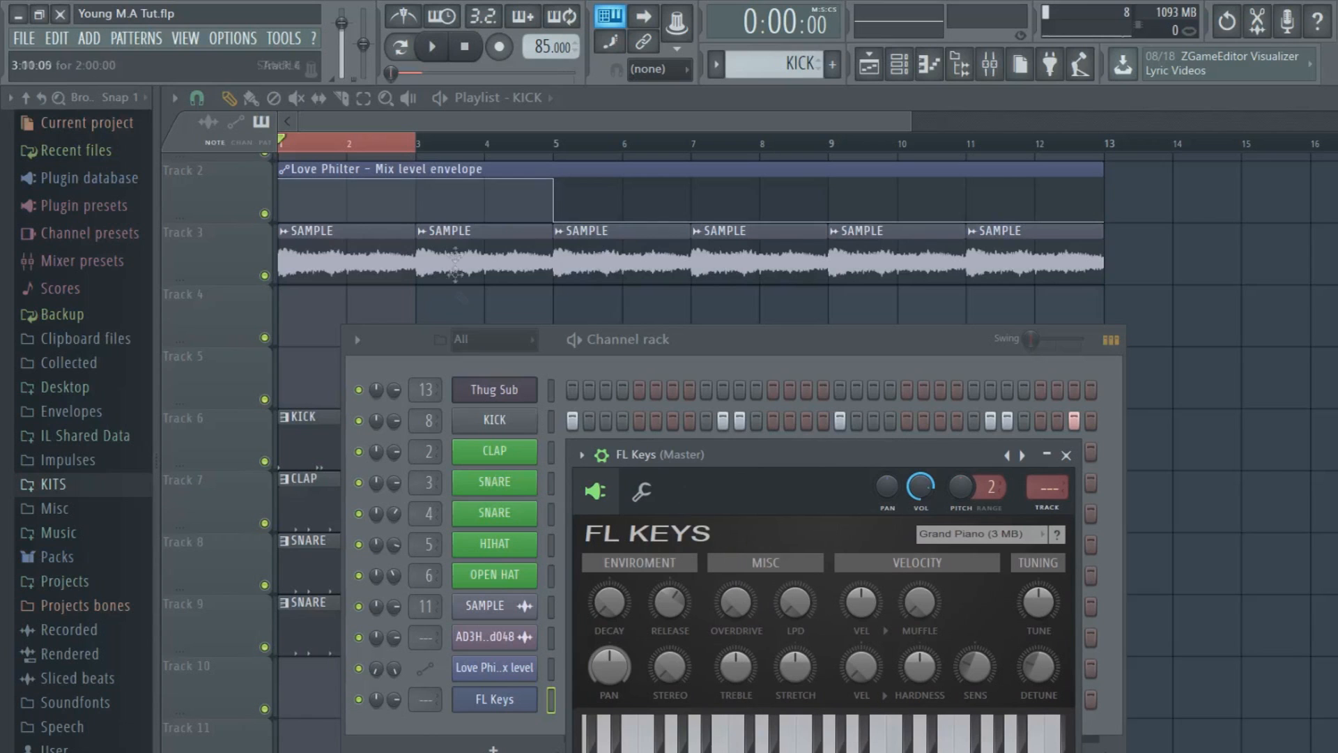
Solo Track 3 in the playlist, keep bars 1 and 2 selected, and briefly play the sample
{"action": "right_click", "coordinate": [254, 274]}
{"action": "left_click", "coordinate": [254, 280]}
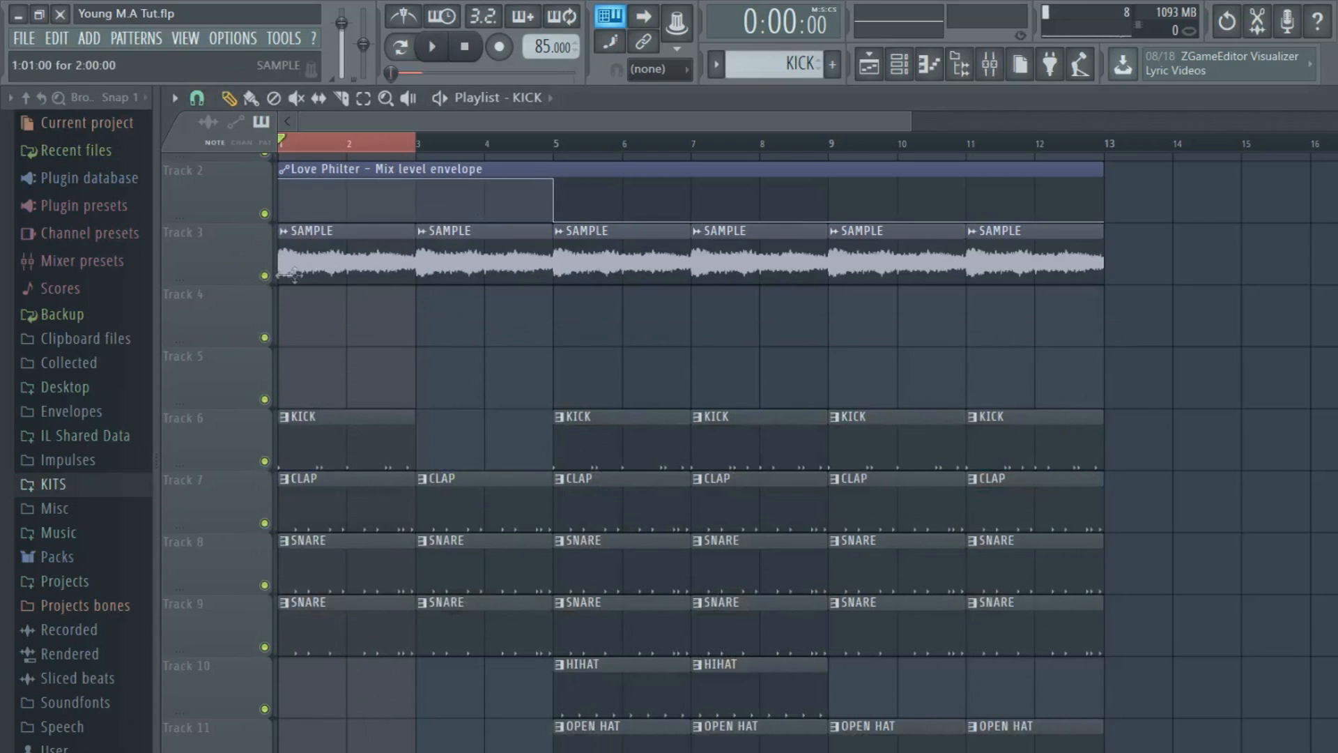
{"action": "right_click", "coordinate": [265, 276]}
{"action": "left_click_drag", "start_coordinate": [420, 150], "coordinate": [419, 148]}
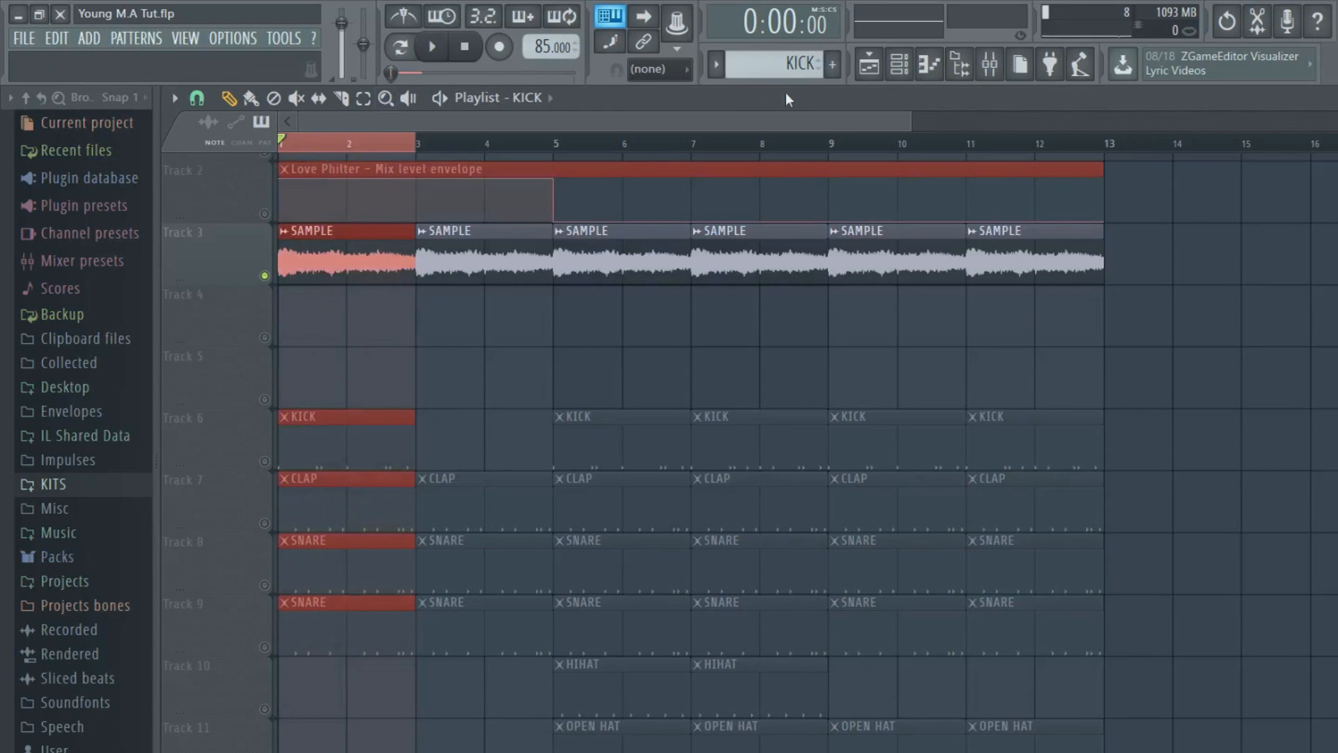
{"action": "left_click", "coordinate": [432, 46]}
{"action": "left_click", "coordinate": [465, 47]}
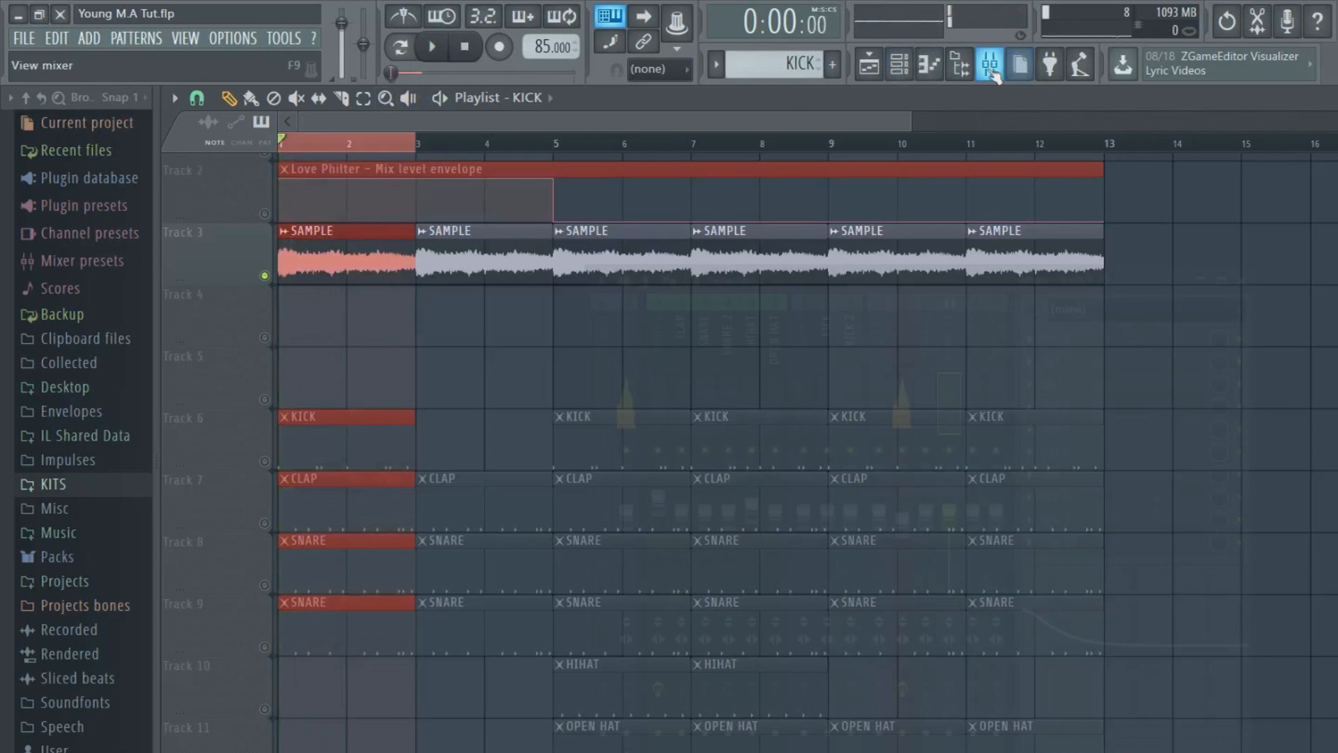
Bypass Fruity Love Philter on Insert 11 and play the soloed sample without the filter
{"action": "left_click", "coordinate": [990, 65]}
{"action": "left_click", "coordinate": [1079, 387]}
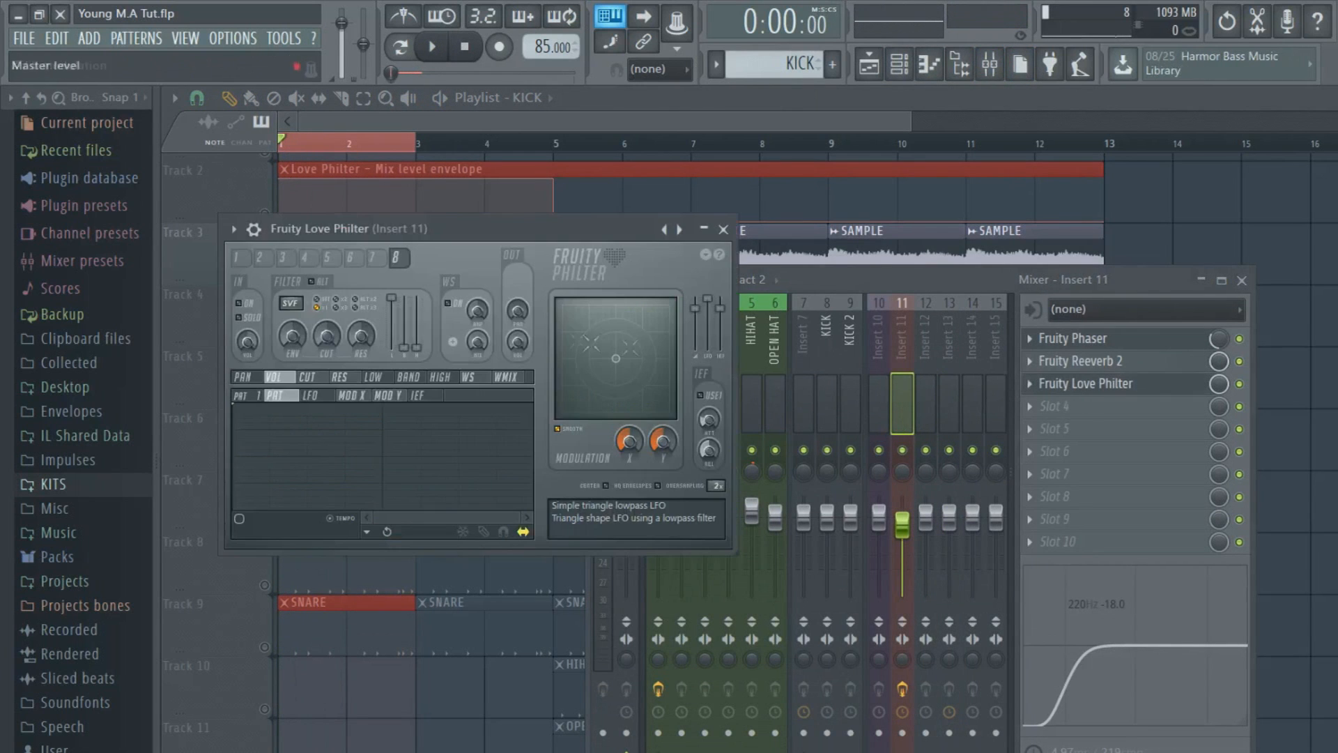
{"action": "left_click_drag", "start_coordinate": [695, 318], "coordinate": [695, 322]}
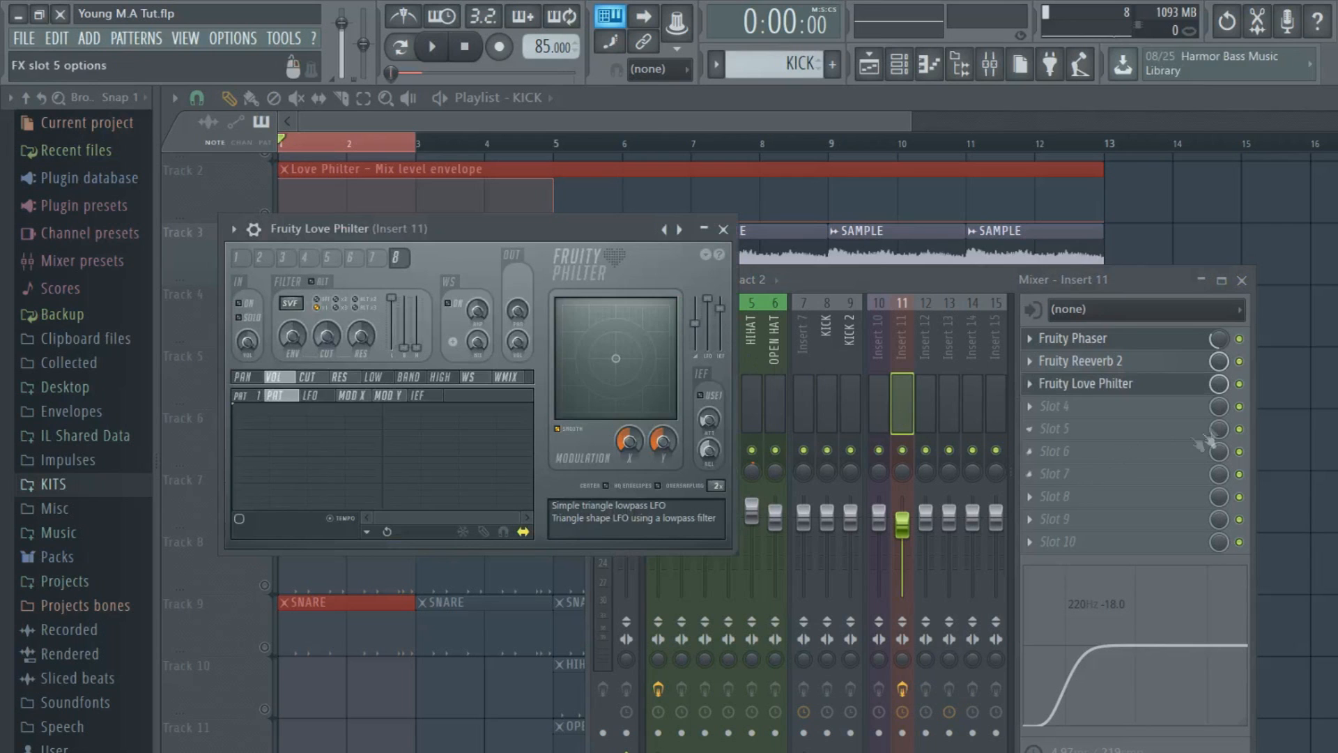
{"action": "left_click", "coordinate": [1240, 384]}
{"action": "left_click", "coordinate": [436, 49]}
{"action": "left_click", "coordinate": [555, 120]}
{"action": "left_click", "coordinate": [470, 54]}
Open the FL Keys channel's piano roll and start playback of the soloed sample
{"action": "left_click", "coordinate": [899, 64]}
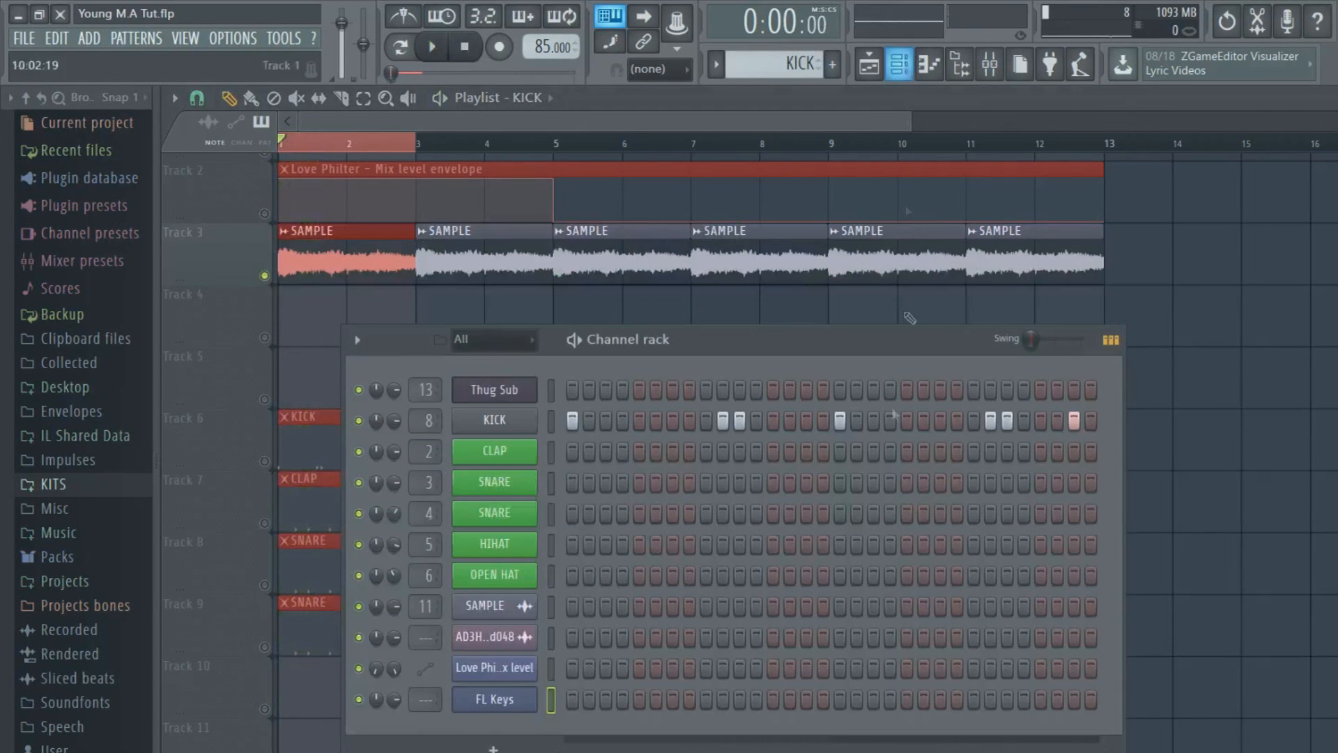
{"action": "right_click", "coordinate": [525, 699]}
{"action": "left_click", "coordinate": [593, 637]}
{"action": "left_click", "coordinate": [432, 48]}
Audition piano keys against the playing sample and mark the matching notes A5, B5, D6 and C6 at bar 1
{"action": "left_click", "coordinate": [204, 364]}
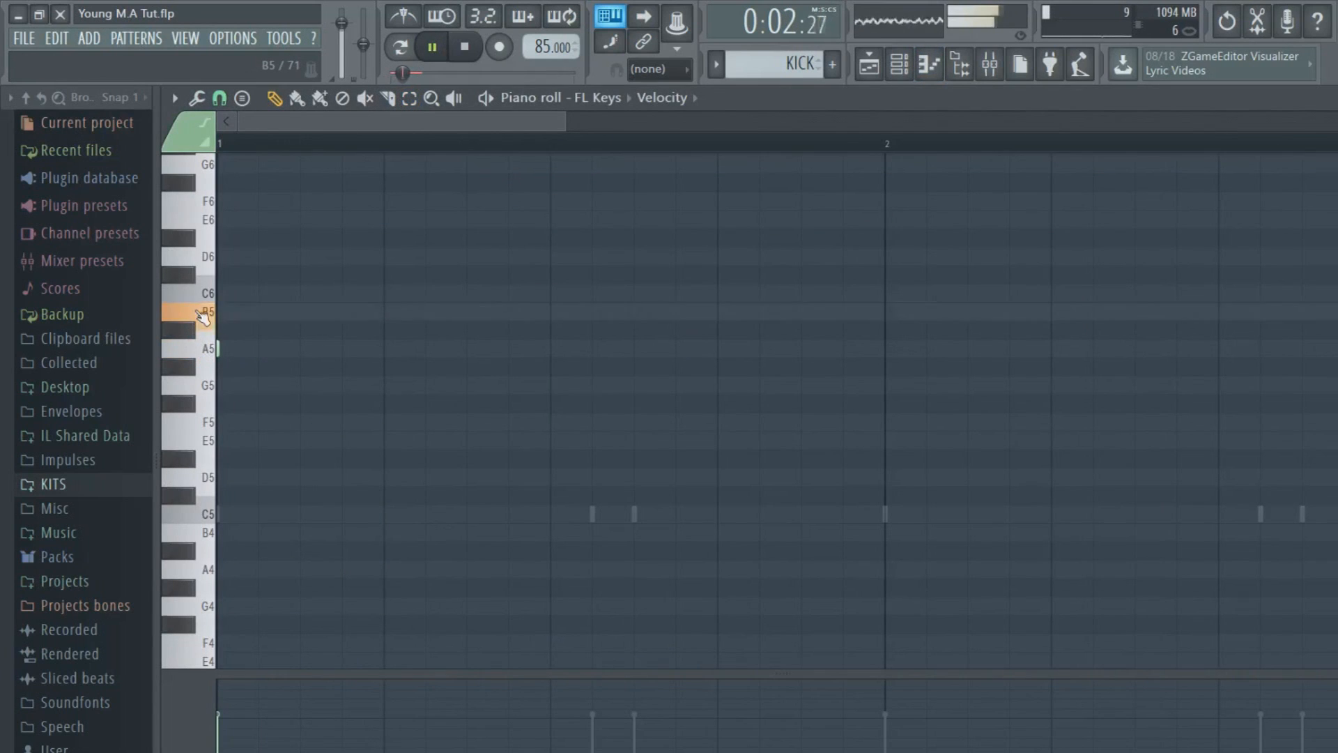
{"action": "left_click", "coordinate": [205, 271]}
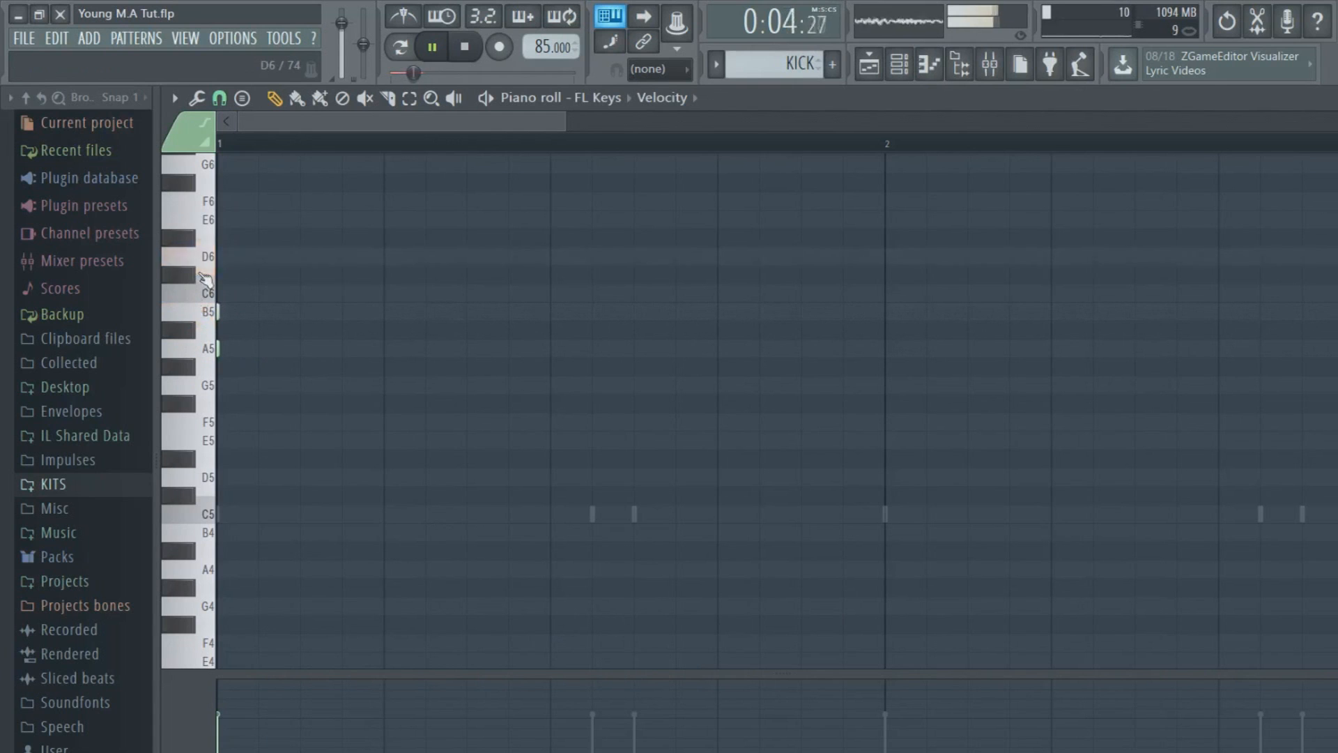
{"action": "left_click", "coordinate": [204, 224]}
{"action": "left_click_drag", "start_coordinate": [207, 231], "coordinate": [222, 547]}
{"action": "left_click", "coordinate": [206, 312]}
{"action": "left_click", "coordinate": [207, 296]}
{"action": "left_click", "coordinate": [207, 311]}
{"action": "left_click", "coordinate": [193, 282]}
{"action": "left_click", "coordinate": [212, 296]}
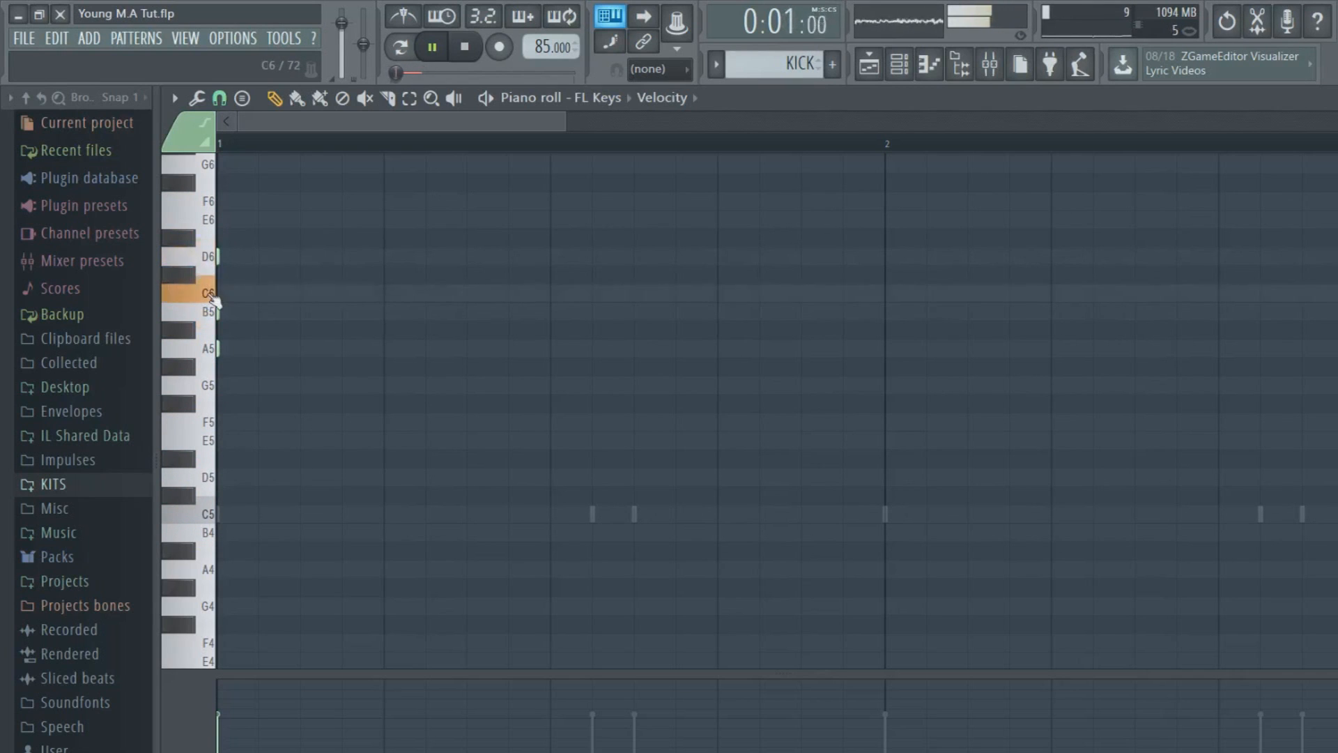
Audition the lower piano keys against the sample and mark the matching notes G5, F#5 and E5 at bar 1
{"action": "left_click", "coordinate": [212, 385]}
{"action": "left_click", "coordinate": [214, 425]}
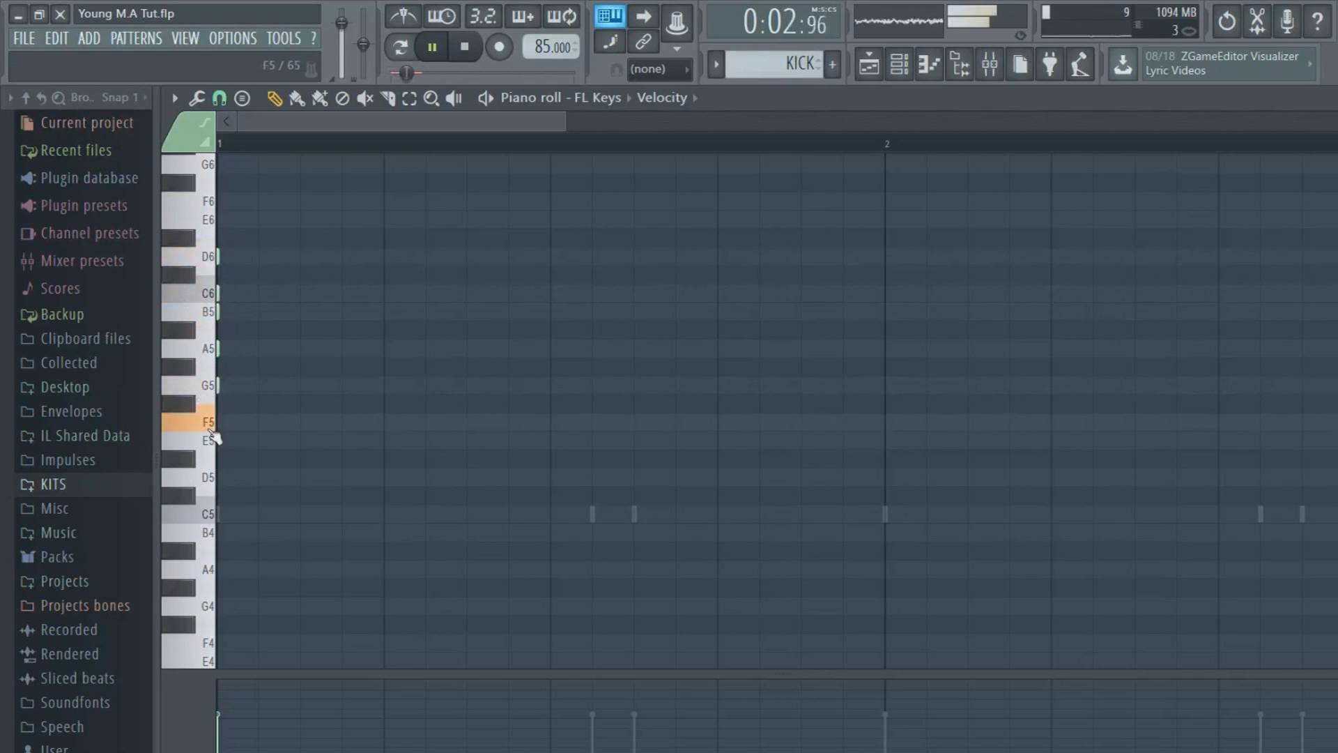
{"action": "left_click", "coordinate": [209, 390]}
{"action": "left_click", "coordinate": [192, 407]}
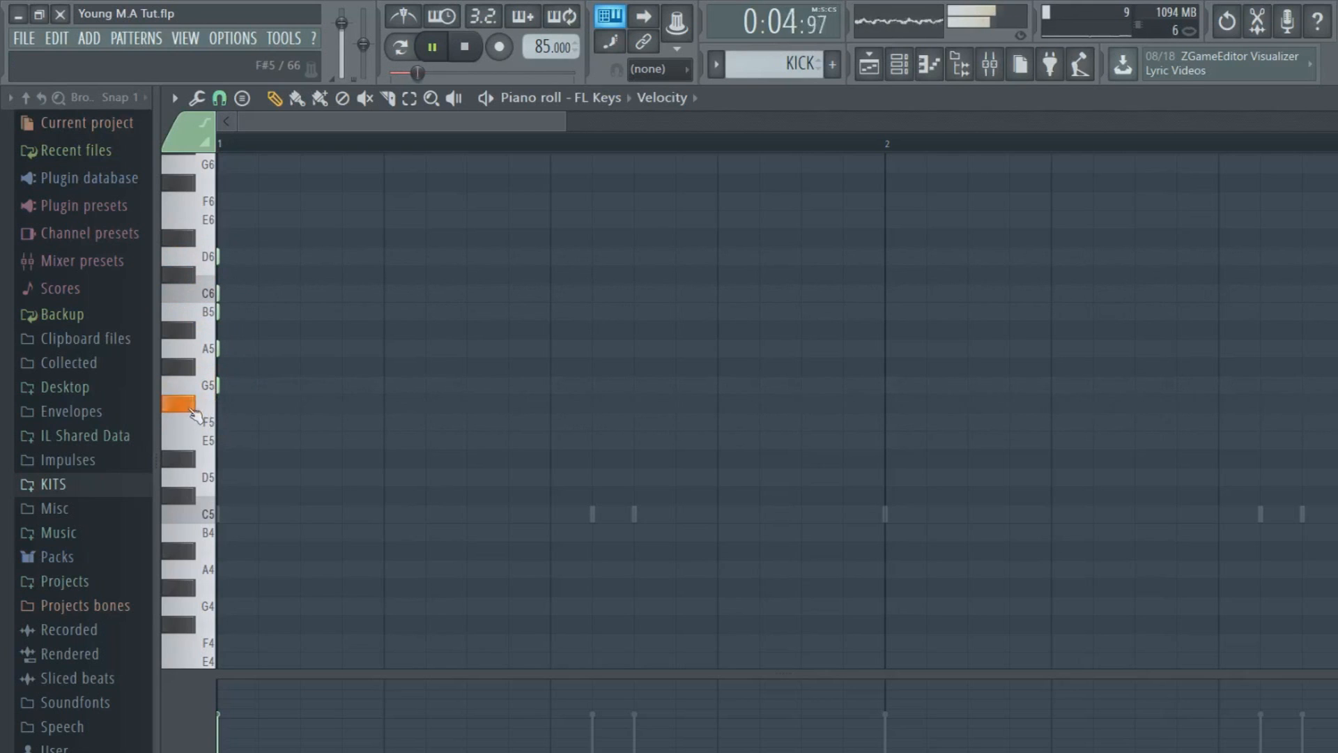
{"action": "left_click", "coordinate": [211, 444]}
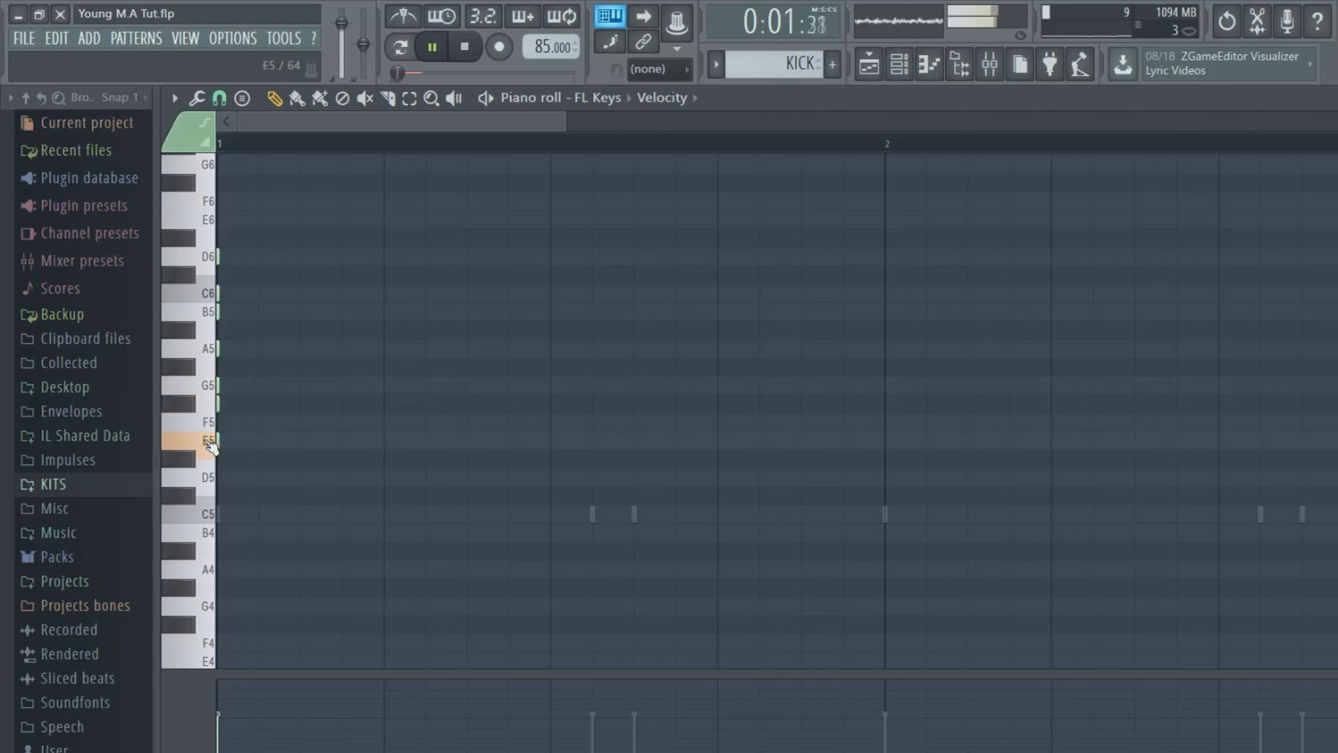
Mark D5 and C5 as the remaining matching notes at bar 1, and clear all marked notes from the FL Keys piano roll
{"action": "left_click", "coordinate": [185, 481]}
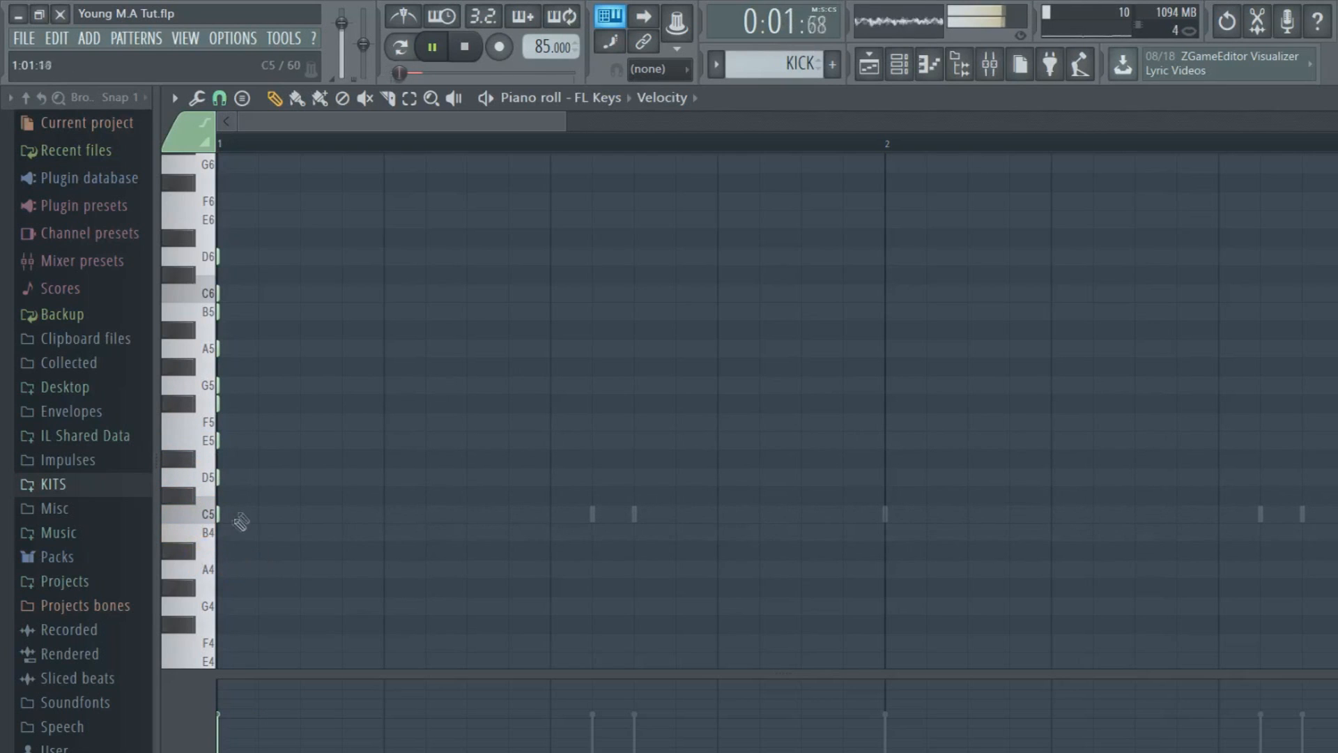
{"action": "left_click", "coordinate": [252, 532]}
{"action": "left_click_drag", "start_coordinate": [289, 588], "coordinate": [174, 150]}
{"action": "left_click_drag", "start_coordinate": [222, 495], "coordinate": [843, 495]}
{"action": "left_click", "coordinate": [514, 290]}
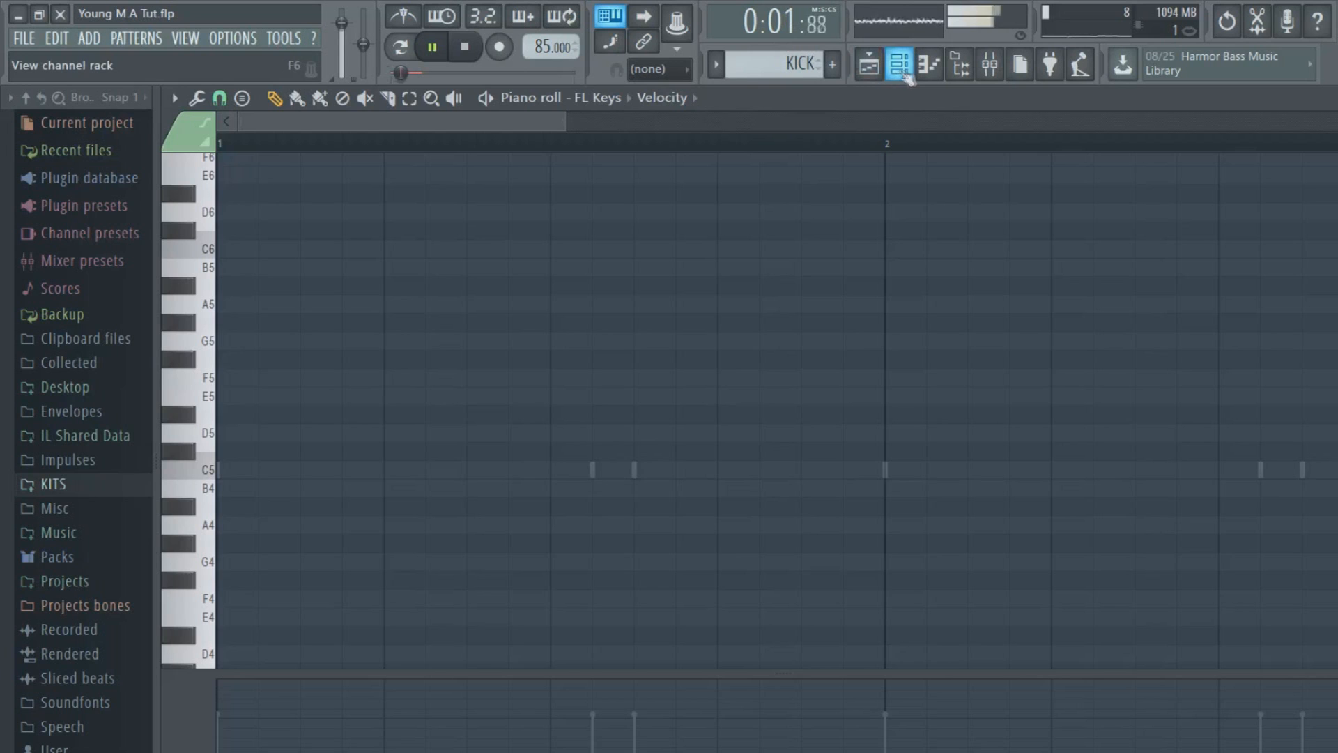
Bring up the channel rack, reposition it higher, and show it over the playlist
{"action": "left_click", "coordinate": [900, 64]}
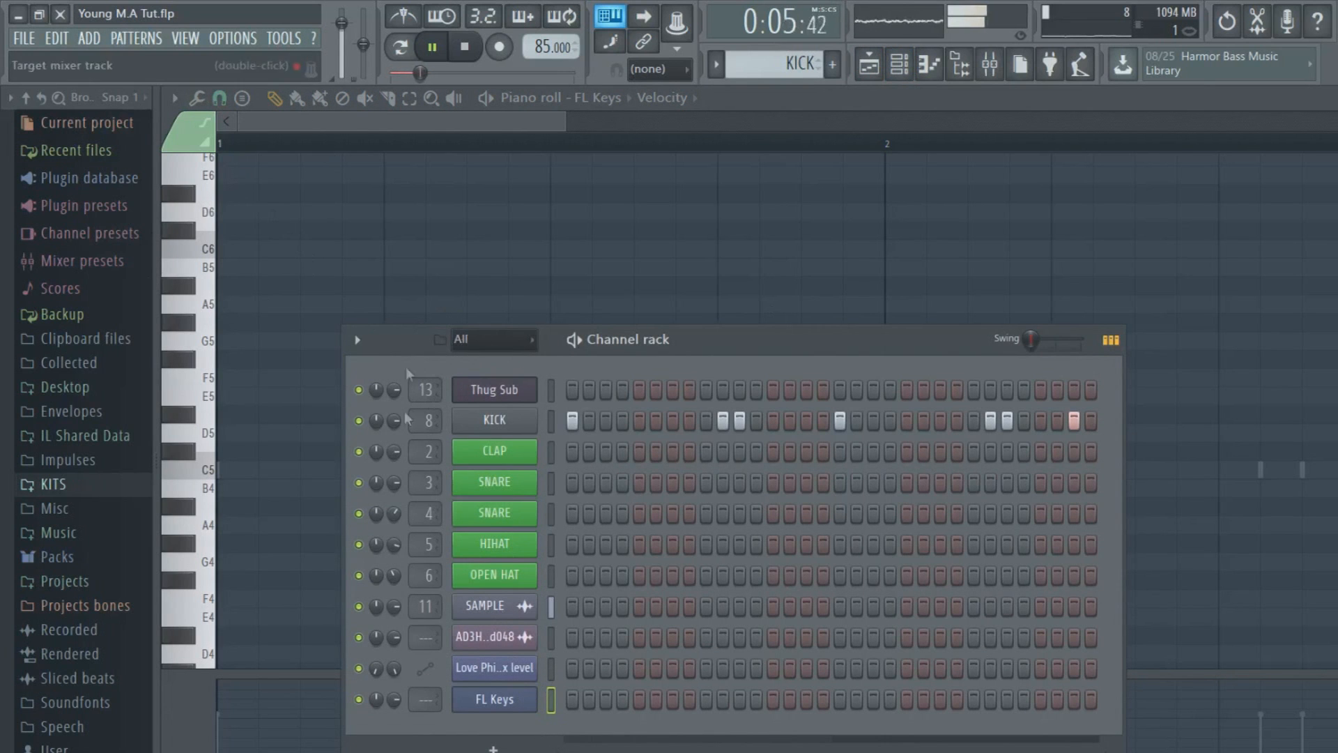
{"action": "left_click_drag", "start_coordinate": [601, 345], "coordinate": [573, 269]}
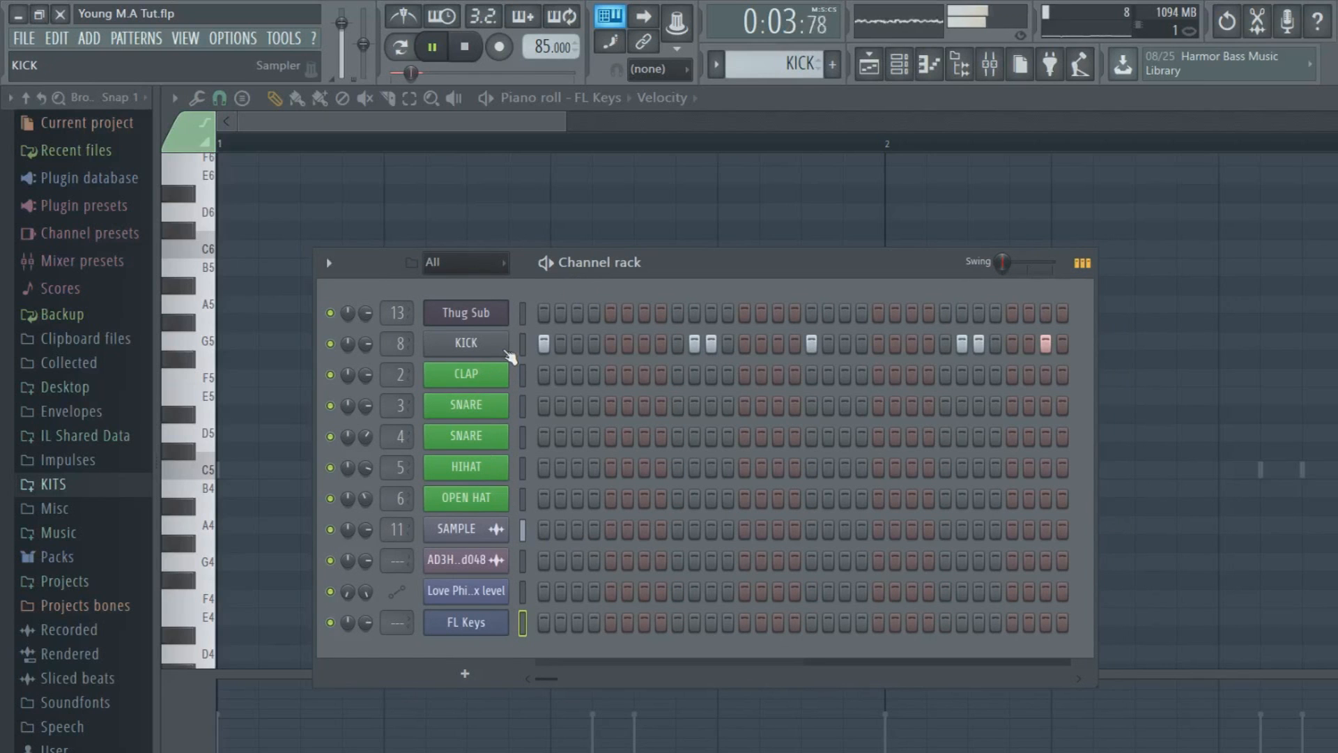
{"action": "left_click", "coordinate": [900, 64]}
{"action": "left_click", "coordinate": [869, 64]}
{"action": "left_click", "coordinate": [898, 64]}
Browse through KITS, My Kits, VeDai and Bro Beatz - FleX God Kit to its FleX God Kit folder, and expand Musical Scales
{"action": "left_click", "coordinate": [54, 484]}
{"action": "scroll", "coordinate": [80, 484], "scroll_direction": "down", "scroll_amount": 4}
{"action": "left_click", "coordinate": [78, 262]}
{"action": "left_click", "coordinate": [88, 383]}
{"action": "left_click", "coordinate": [113, 408]}
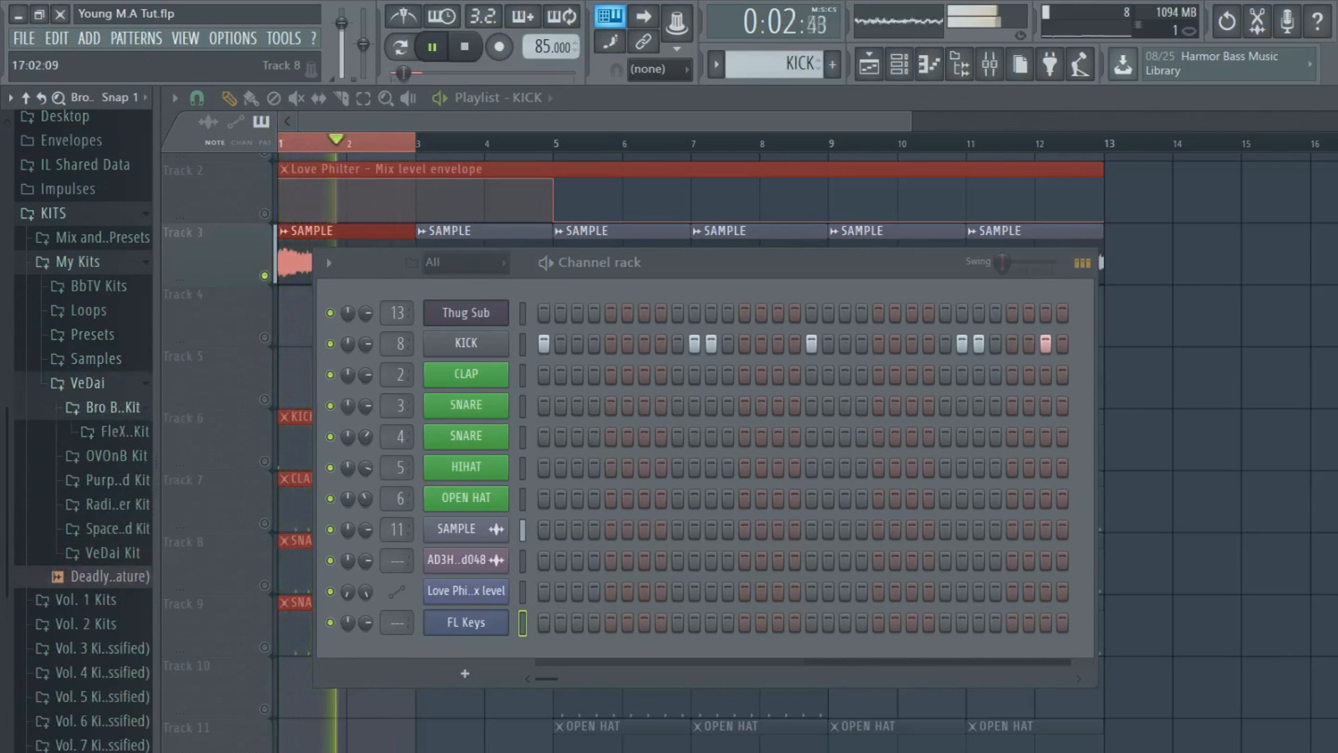
{"action": "left_click_drag", "start_coordinate": [168, 515], "coordinate": [305, 513]}
{"action": "left_click", "coordinate": [117, 432]}
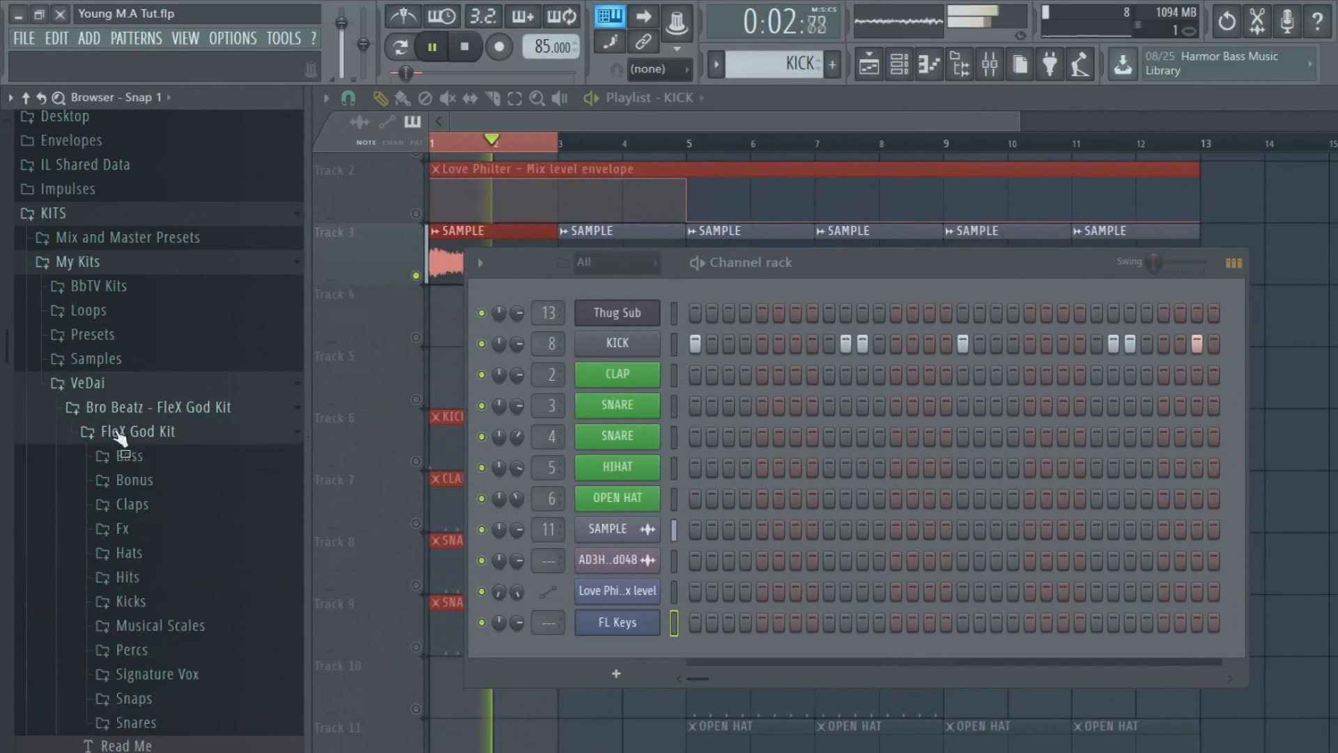
{"action": "left_click", "coordinate": [161, 601]}
{"action": "left_click", "coordinate": [162, 308]}
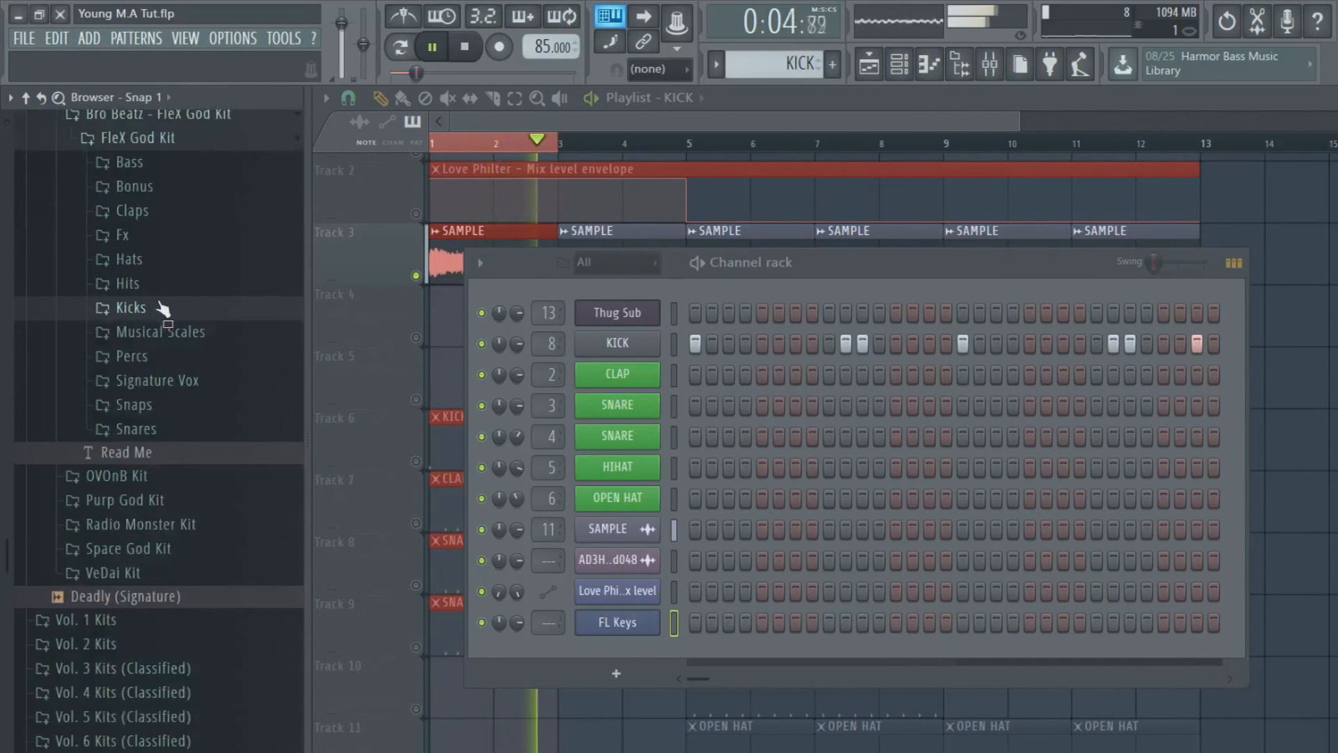
{"action": "left_click", "coordinate": [162, 332]}
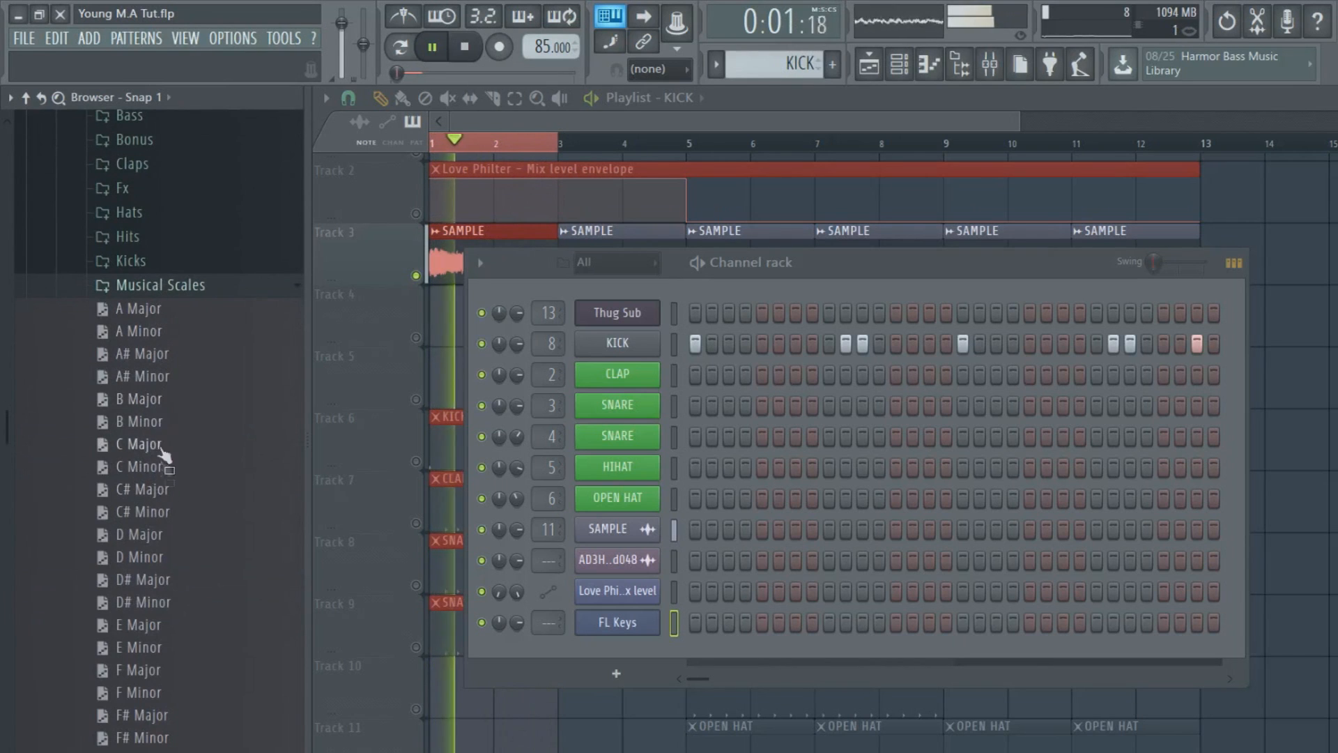
Import all tracks of the E Minor scale MIDI file into the FL Keys channel and show it in the piano roll
{"action": "scroll", "coordinate": [160, 488], "scroll_direction": "down", "scroll_amount": 2}
{"action": "left_click_drag", "start_coordinate": [146, 511], "coordinate": [610, 618]}
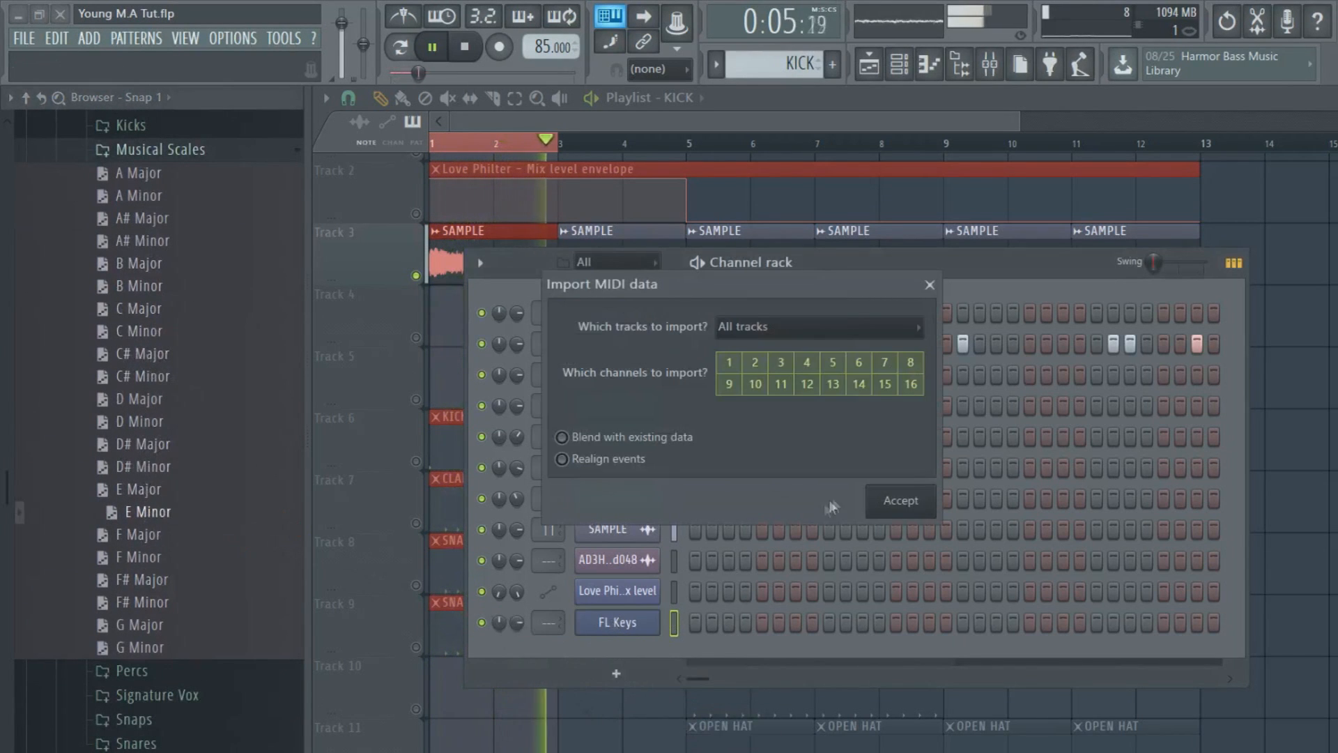
{"action": "left_click", "coordinate": [896, 501]}
{"action": "left_click", "coordinate": [706, 623]}
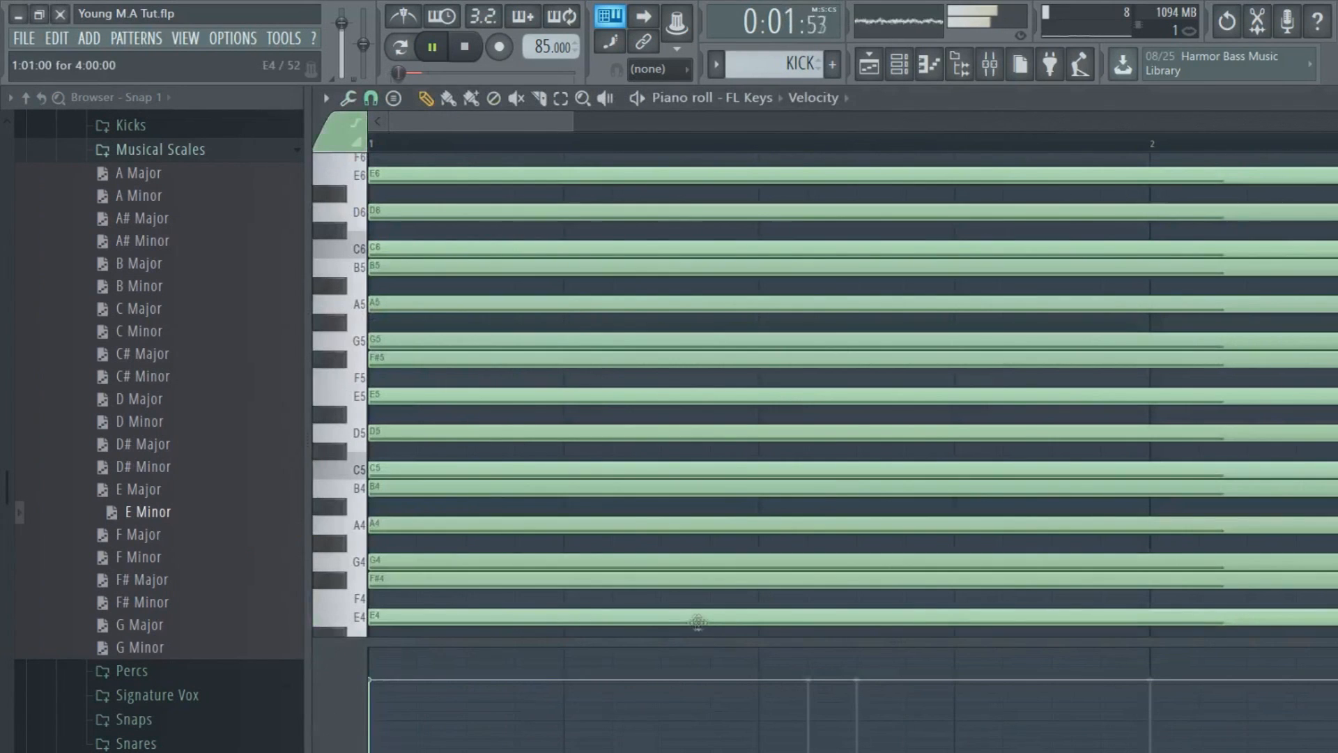
Mute the FL Keys channel and open the Thug Sub channel's piano roll
{"action": "left_click", "coordinate": [900, 64]}
{"action": "right_click", "coordinate": [623, 314]}
{"action": "left_click", "coordinate": [651, 324]}
Audition Thug Sub keys around E6 and G6 against the playing sample
{"action": "left_click", "coordinate": [364, 291]}
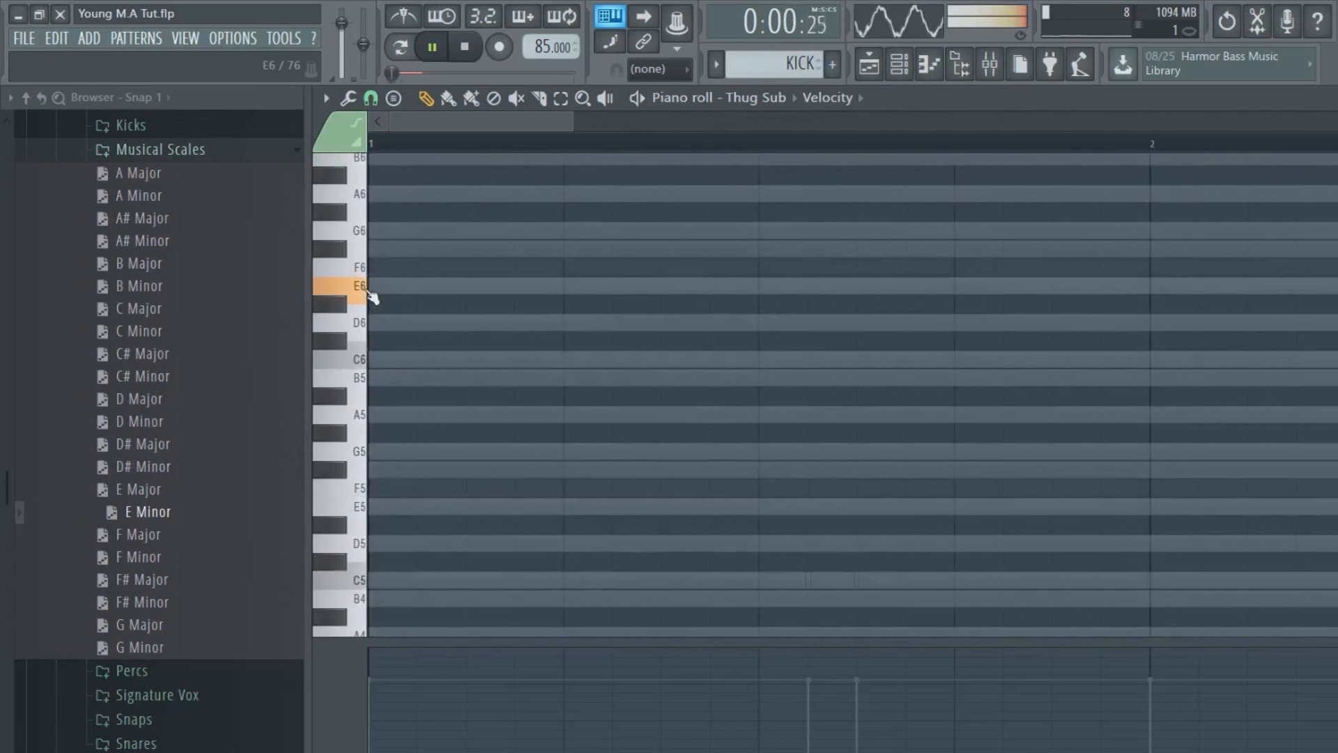
{"action": "left_click", "coordinate": [364, 209]}
{"action": "left_click", "coordinate": [351, 244]}
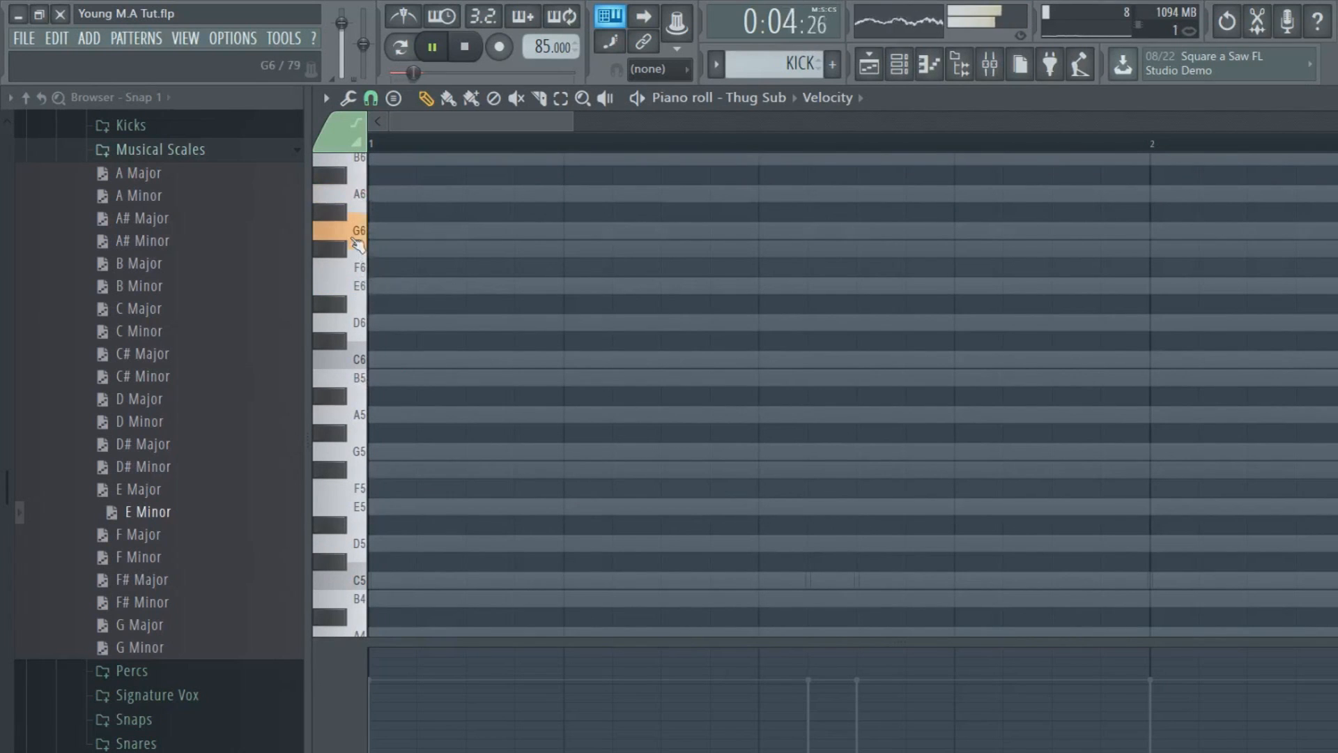
{"action": "left_click", "coordinate": [364, 302]}
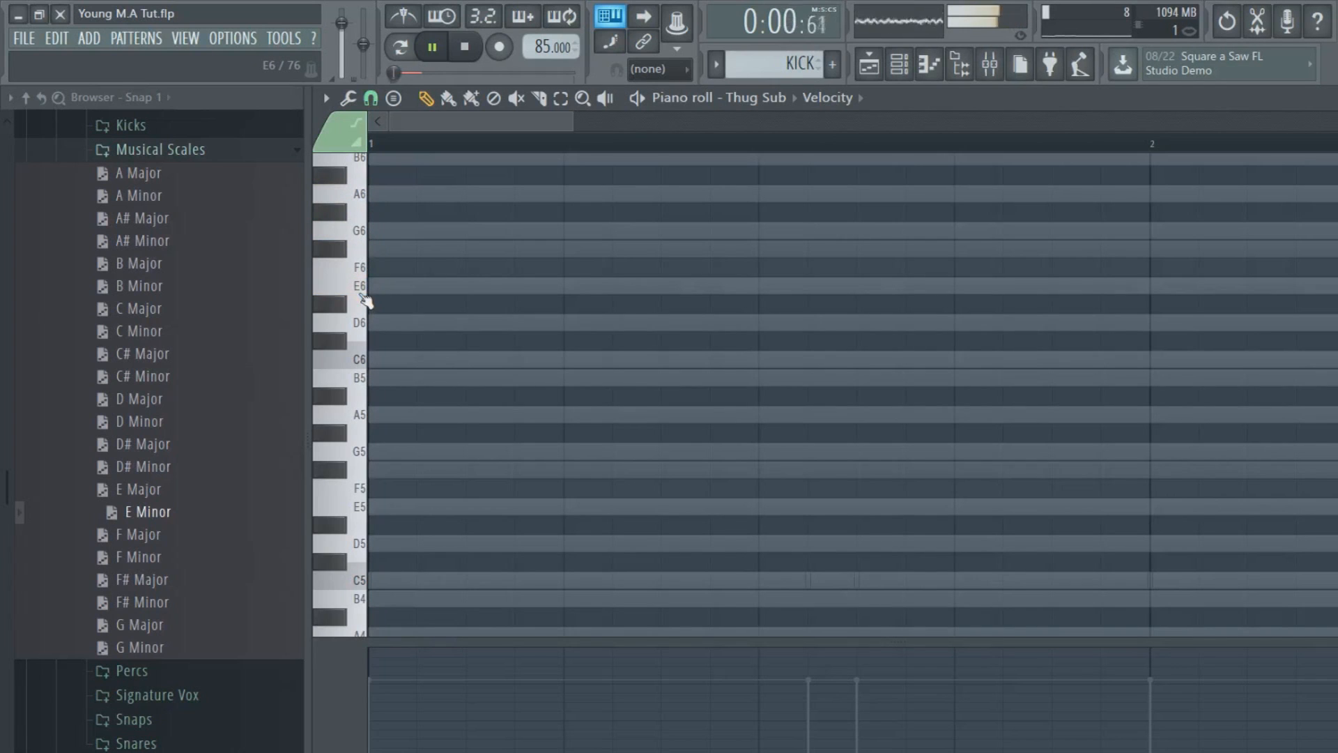
{"action": "left_click", "coordinate": [364, 241]}
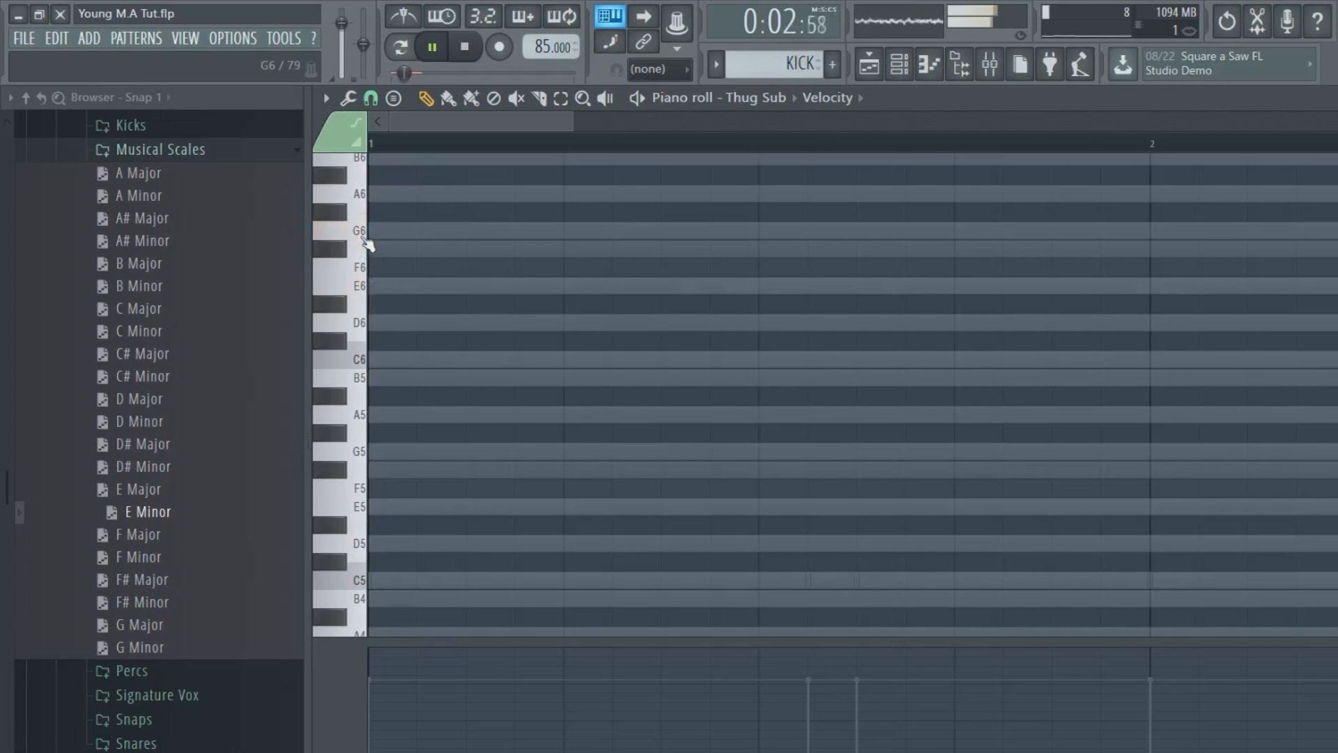
Place one-beat E6 notes in the Thug Sub piano roll at the start of bar 1 and on the second kick hit
{"action": "left_click", "coordinate": [396, 286]}
{"action": "left_click_drag", "start_coordinate": [1088, 293], "coordinate": [572, 344]}
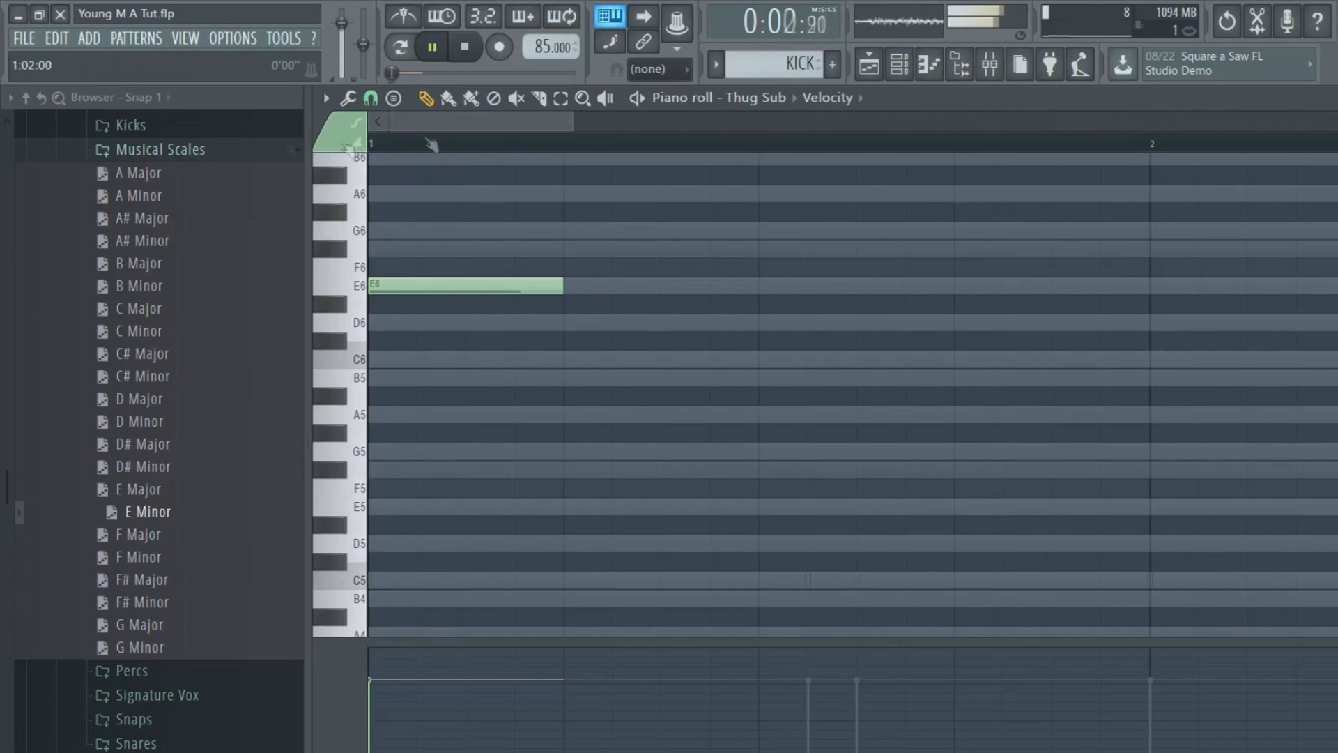
{"action": "key", "text": "space"}
{"action": "left_click", "coordinate": [900, 64]}
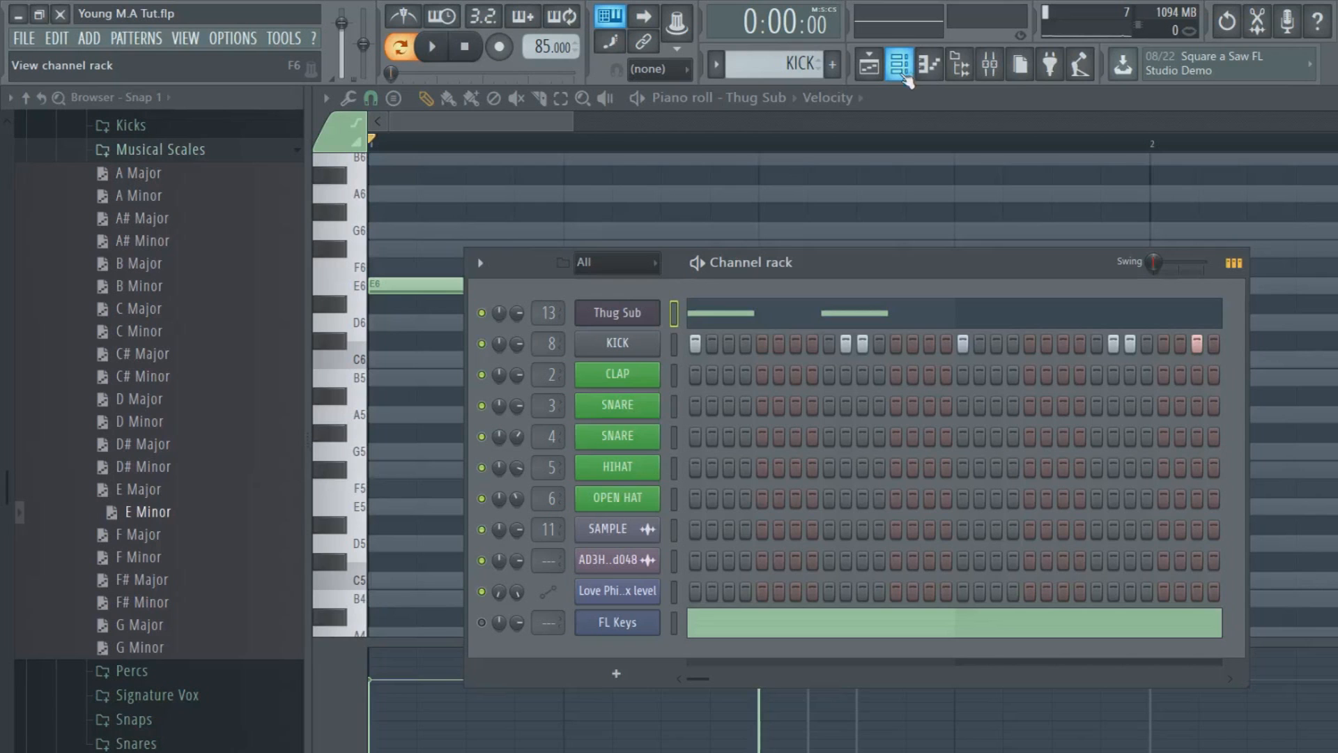
{"action": "left_click", "coordinate": [899, 64]}
{"action": "left_click_drag", "start_coordinate": [823, 287], "coordinate": [858, 290]}
{"action": "left_click", "coordinate": [899, 64]}
{"action": "left_click", "coordinate": [904, 77]}
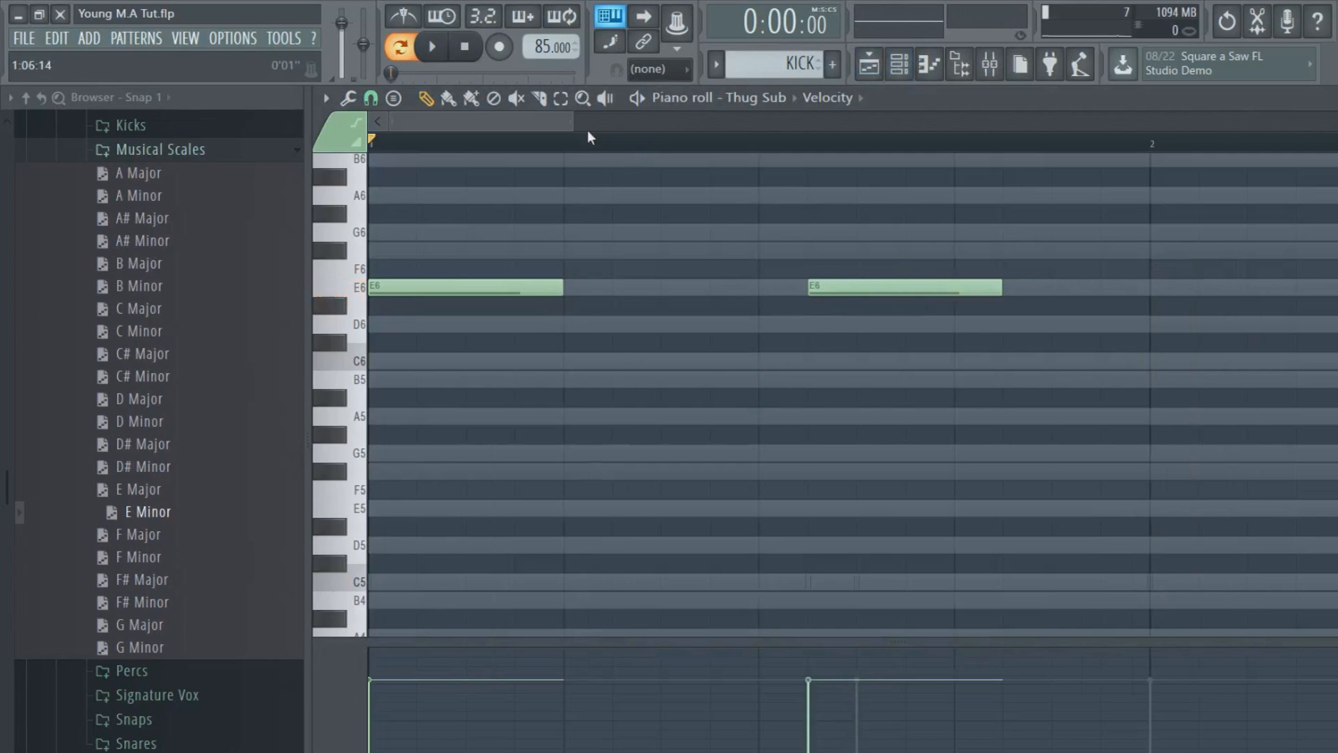
Audition the higher Thug Sub keys, and add a one-beat G6 at bar 2 and one-step A6 and G6 notes late in that bar
{"action": "left_click", "coordinate": [359, 204]}
{"action": "left_click", "coordinate": [359, 238]}
{"action": "left_click", "coordinate": [329, 256]}
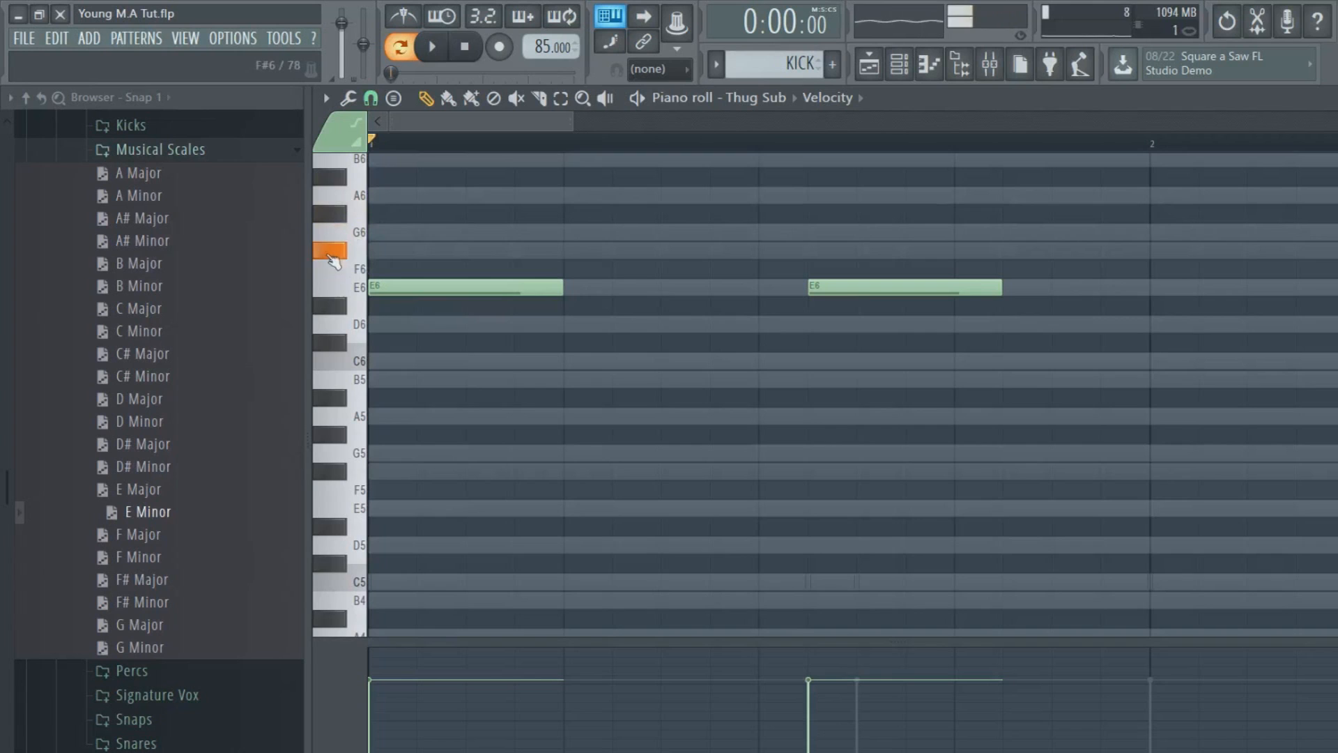
{"action": "left_click", "coordinate": [356, 288]}
{"action": "left_click", "coordinate": [358, 288]}
{"action": "left_click", "coordinate": [359, 232]}
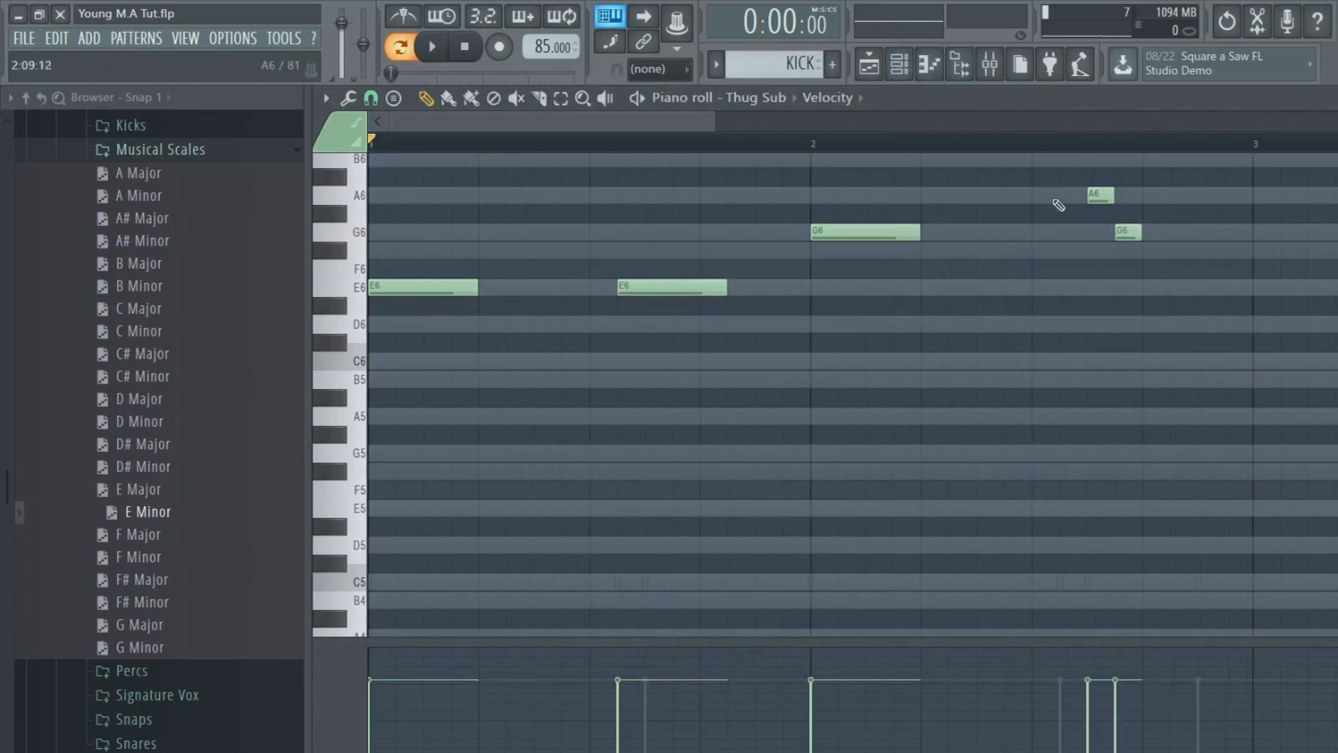
Shift the short A6 and G6 notes one step earlier onto the paired kicks, and make each two steps long
{"action": "left_click", "coordinate": [1067, 198]}
{"action": "left_click", "coordinate": [1095, 231]}
{"action": "right_click", "coordinate": [1096, 195]}
{"action": "right_click", "coordinate": [1124, 232]}
{"action": "left_click_drag", "start_coordinate": [1113, 232], "coordinate": [1142, 232]}
Extend the last G6 note up to the final kick of bar 2, and add a C6 note on that kick
{"action": "left_click", "coordinate": [899, 64]}
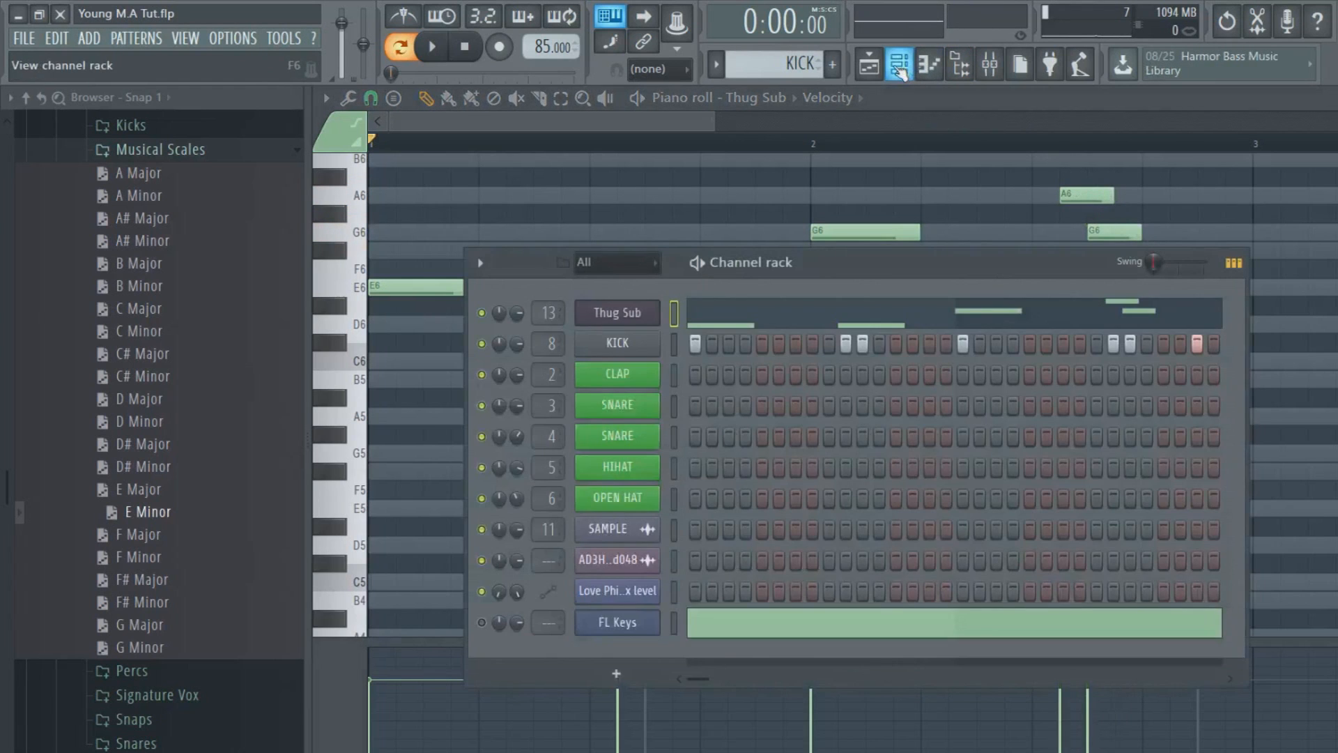
{"action": "left_click", "coordinate": [899, 64]}
{"action": "left_click_drag", "start_coordinate": [1132, 229], "coordinate": [1197, 229]}
{"action": "left_click_drag", "start_coordinate": [1199, 342], "coordinate": [1199, 361]}
{"action": "scroll", "coordinate": [746, 206], "scroll_direction": "up", "scroll_amount": 2}
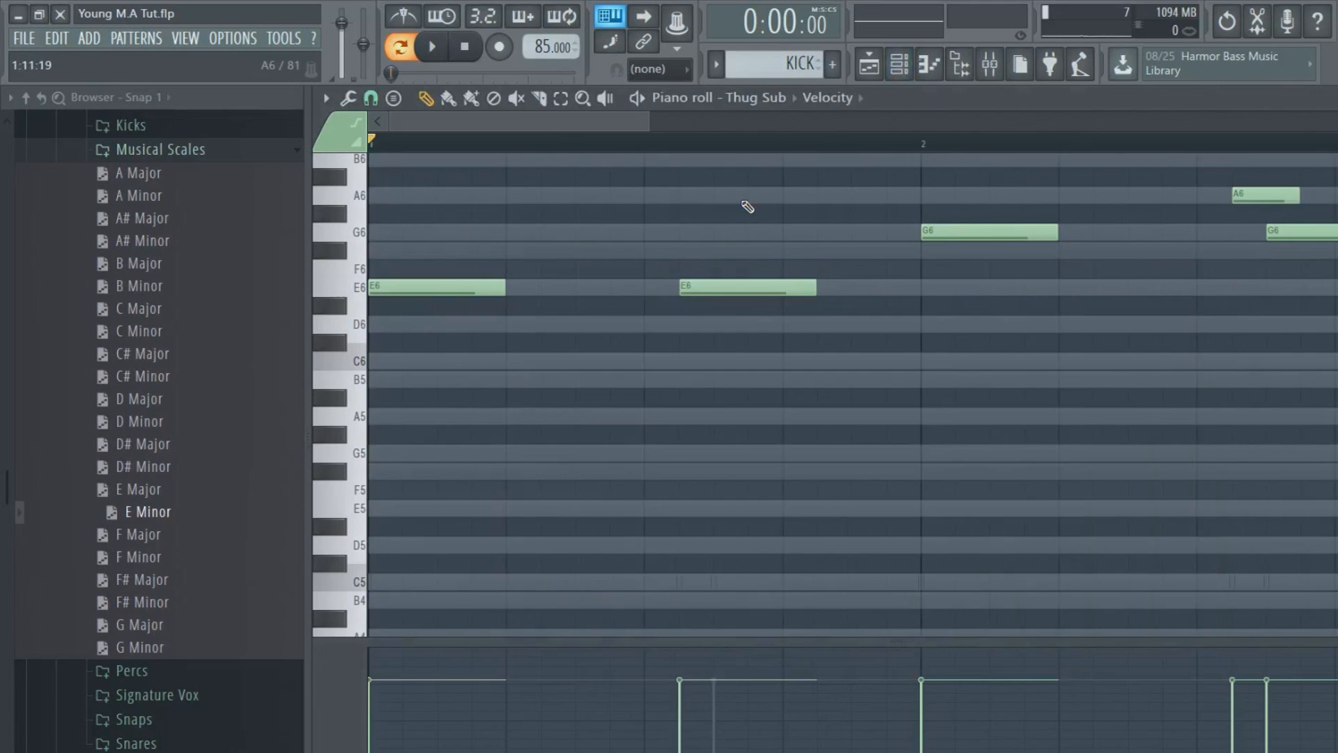
Transpose all Thug Sub notes down one octave and play the bass line
{"action": "key", "text": "ctrl+a"}
{"action": "key", "text": "ctrl+Down"}
{"action": "key", "text": "space"}
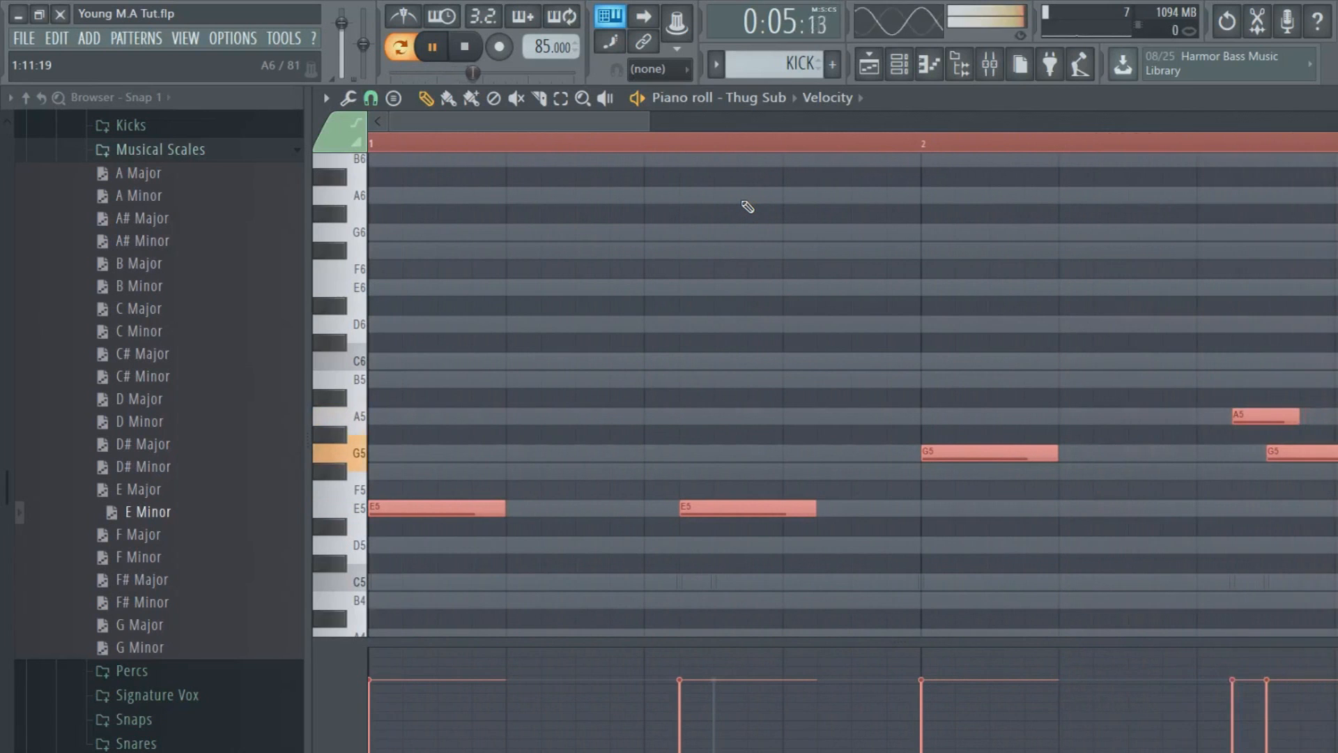
{"action": "key", "text": "space"}
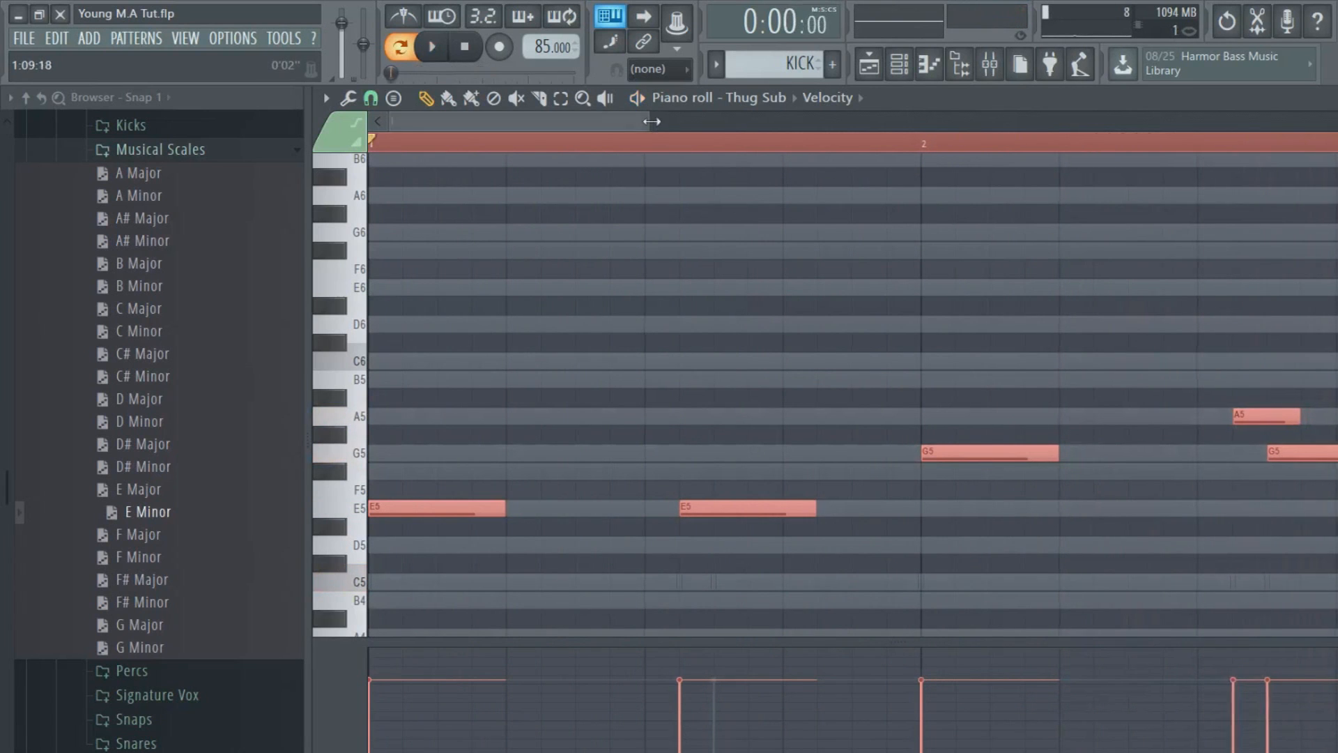
Raise the last bass note of bar 2 to D5 and start playback
{"action": "left_click_drag", "start_coordinate": [651, 122], "coordinate": [754, 122]}
{"action": "left_click", "coordinate": [1086, 546]}
{"action": "left_click_drag", "start_coordinate": [1129, 580], "coordinate": [1129, 546]}
{"action": "key", "text": "space"}
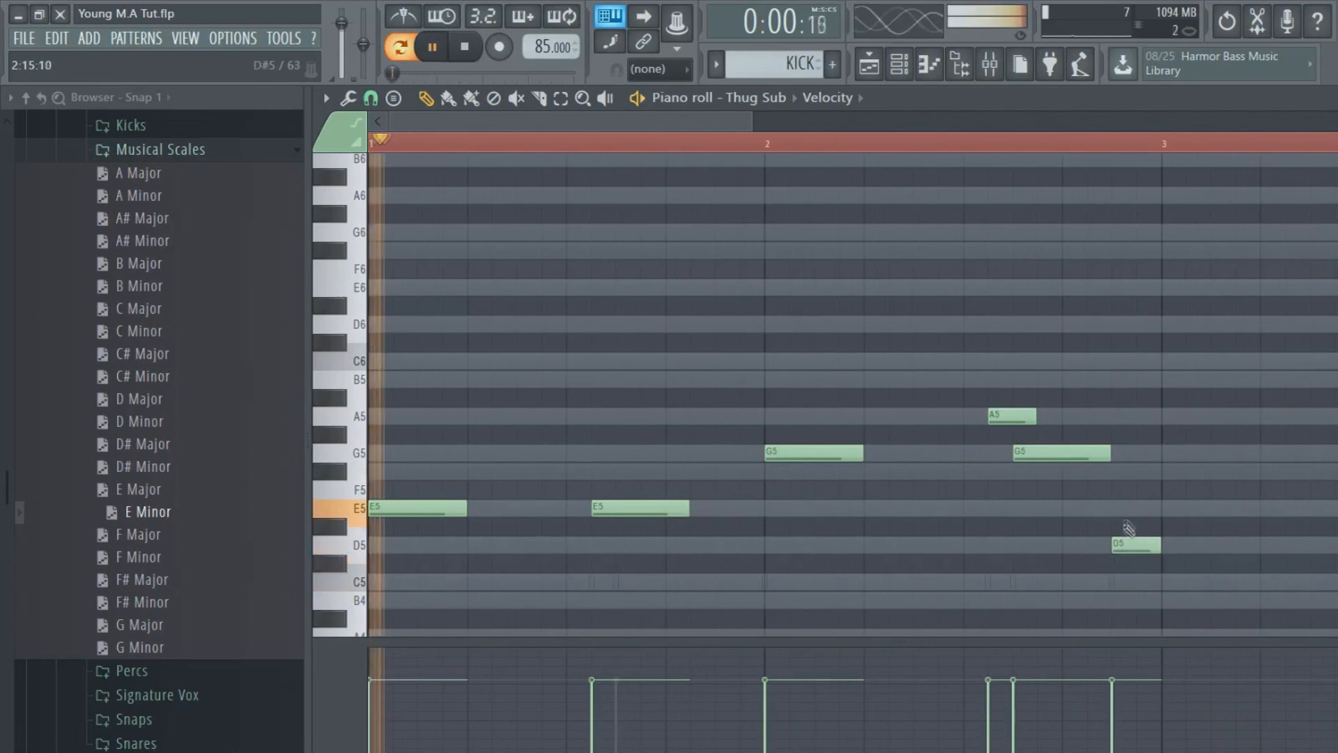
Replay the Thug Sub bass line together with the kick from the start of the pattern
{"action": "key", "text": "F6"}
{"action": "left_click", "coordinate": [628, 314]}
{"action": "key", "text": "space"}
{"action": "key", "text": "space"}
{"action": "right_click", "coordinate": [696, 212]}
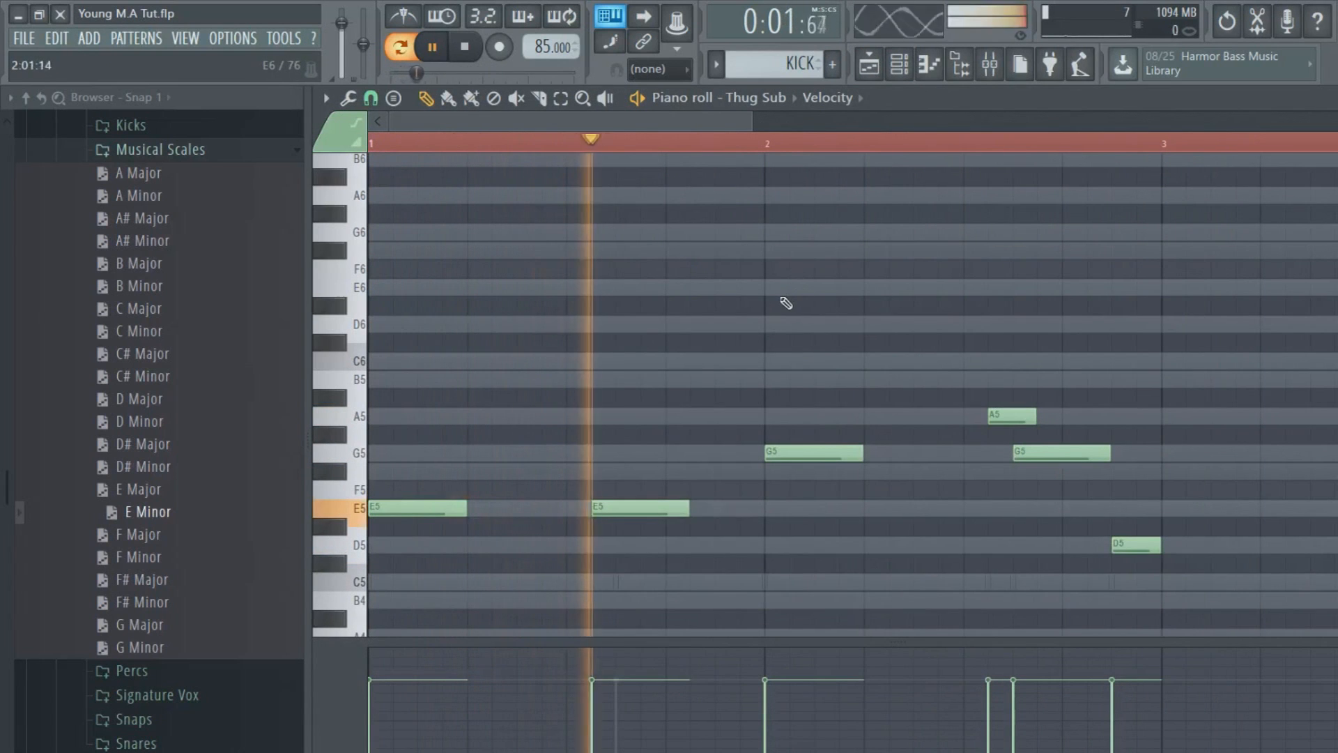
Examine the Thug Sub channel's cut group and Mono polyphony settings while the pattern plays
{"action": "left_click", "coordinate": [894, 75]}
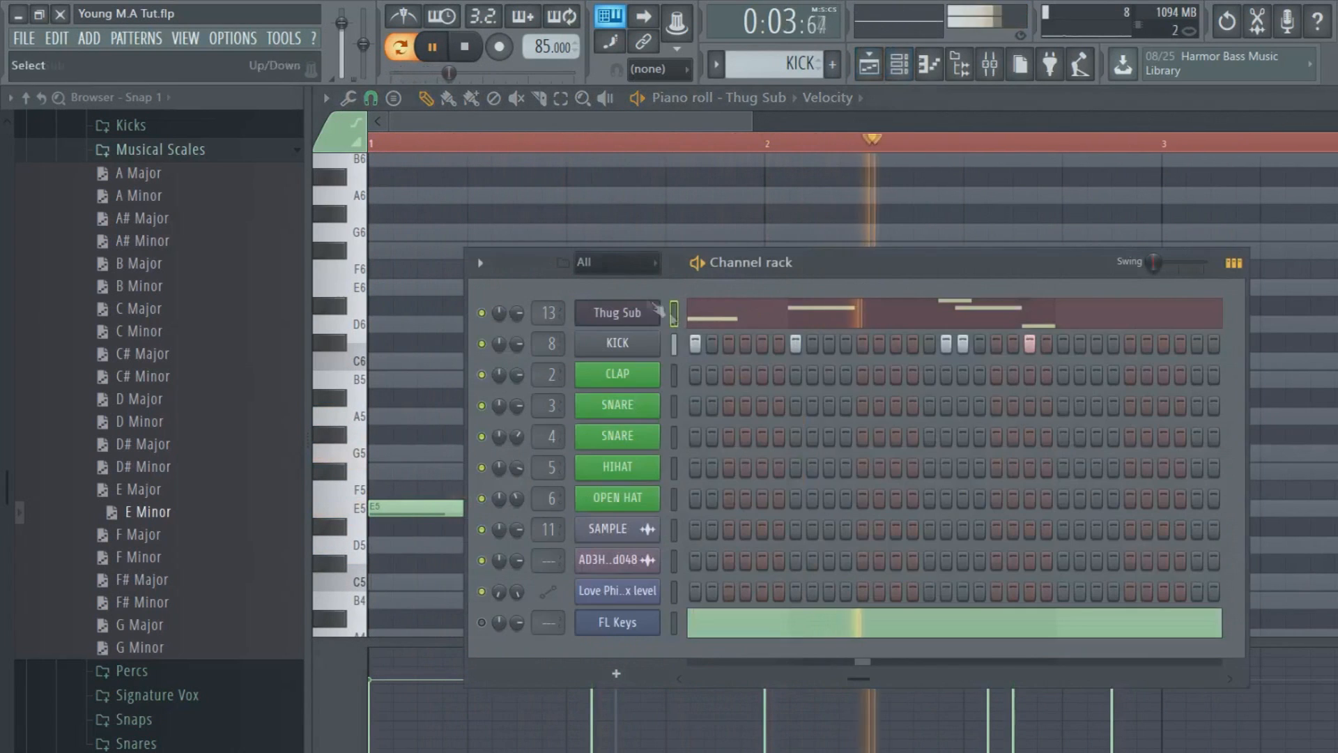
{"action": "right_click", "coordinate": [636, 307]}
{"action": "left_click", "coordinate": [637, 316]}
{"action": "left_click", "coordinate": [640, 317]}
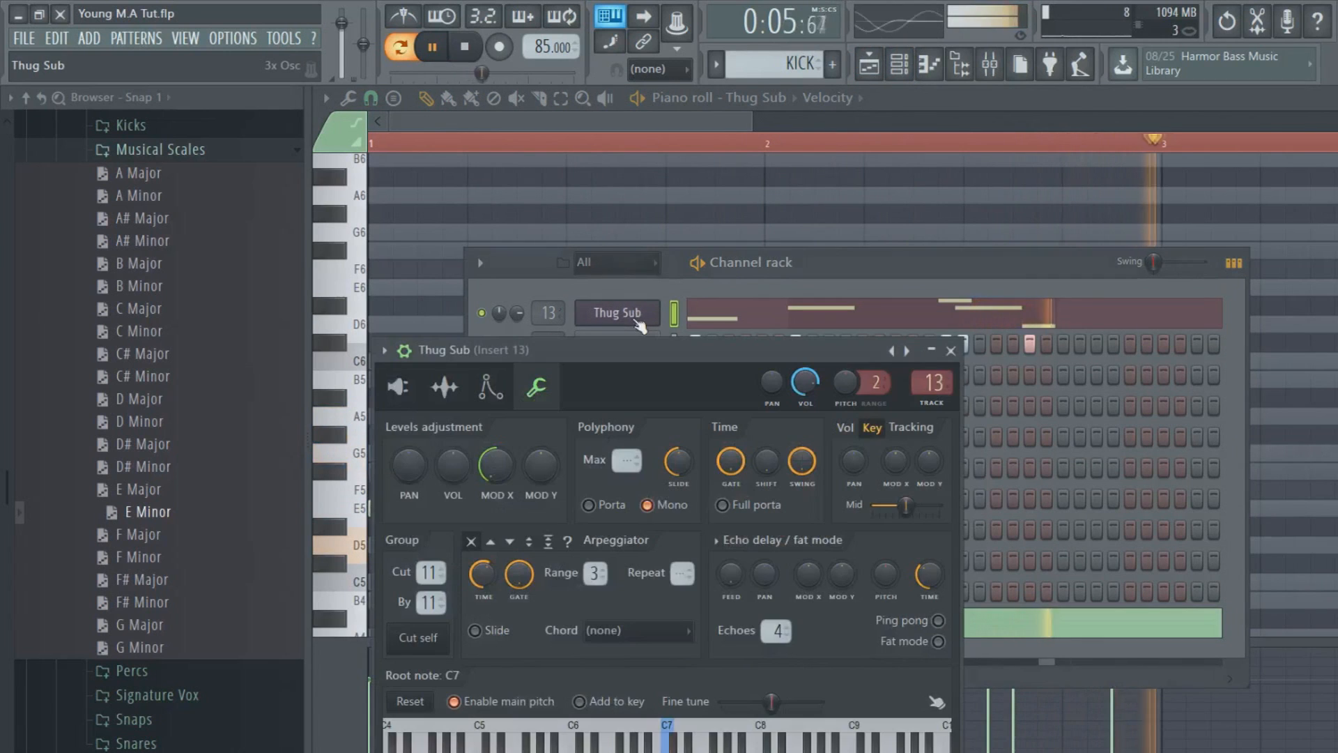
{"action": "left_click_drag", "start_coordinate": [601, 343], "coordinate": [669, 315]}
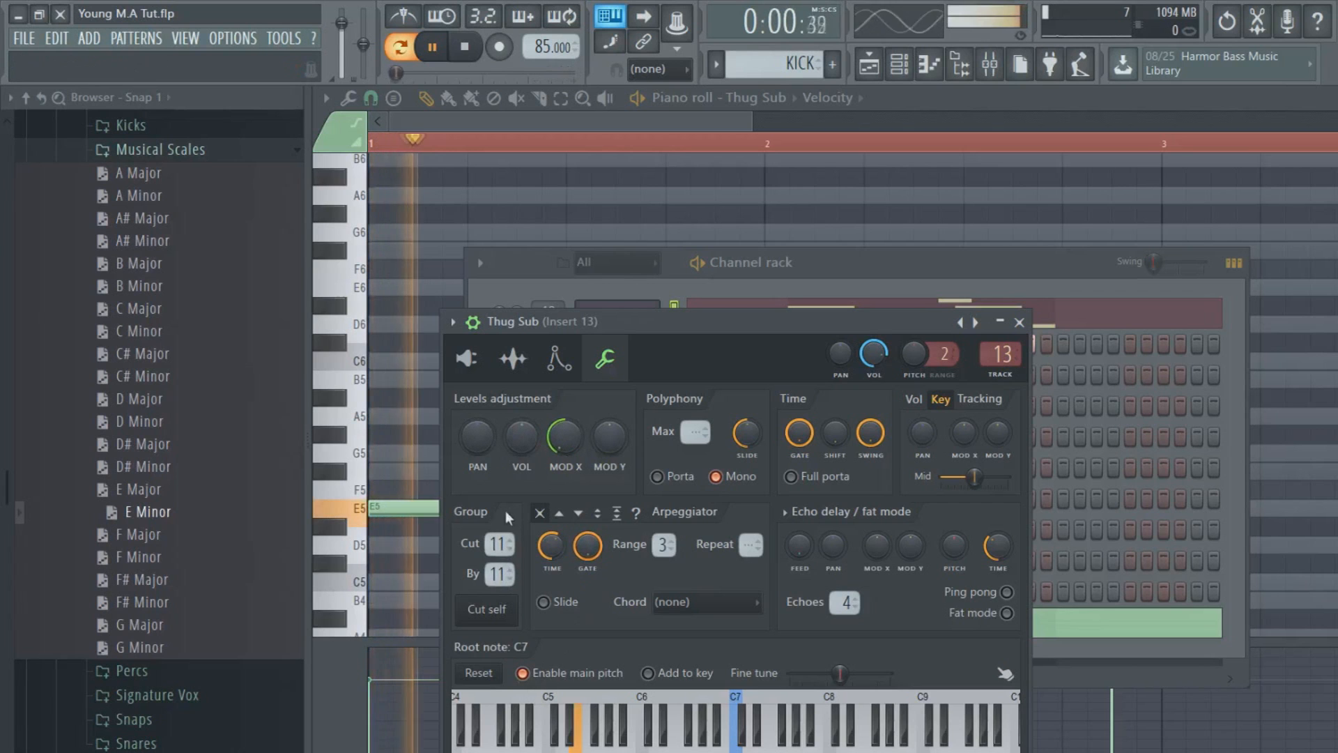
{"action": "left_click", "coordinate": [869, 214]}
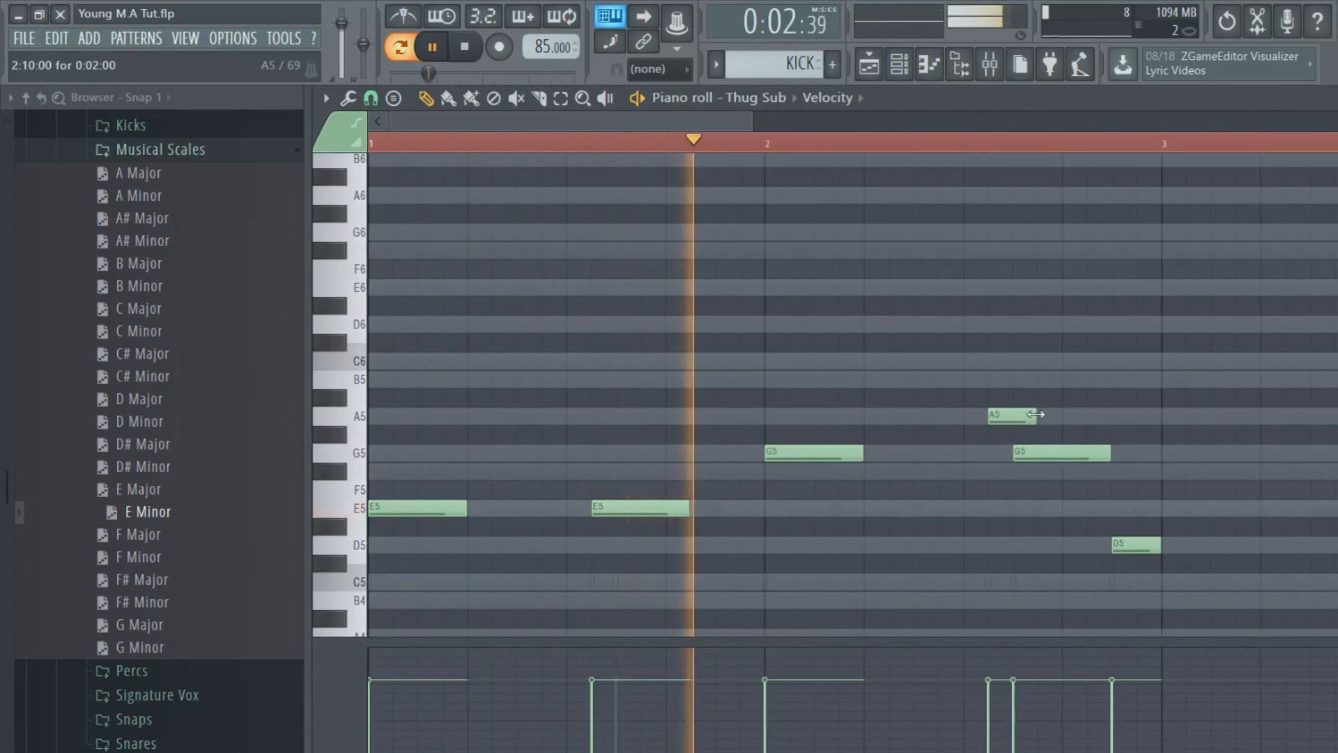
Shorten the A5 note to one step, and repitch the last three notes of bar 2 to G5, F#5 and E5
{"action": "left_click_drag", "start_coordinate": [1033, 414], "coordinate": [1014, 415]}
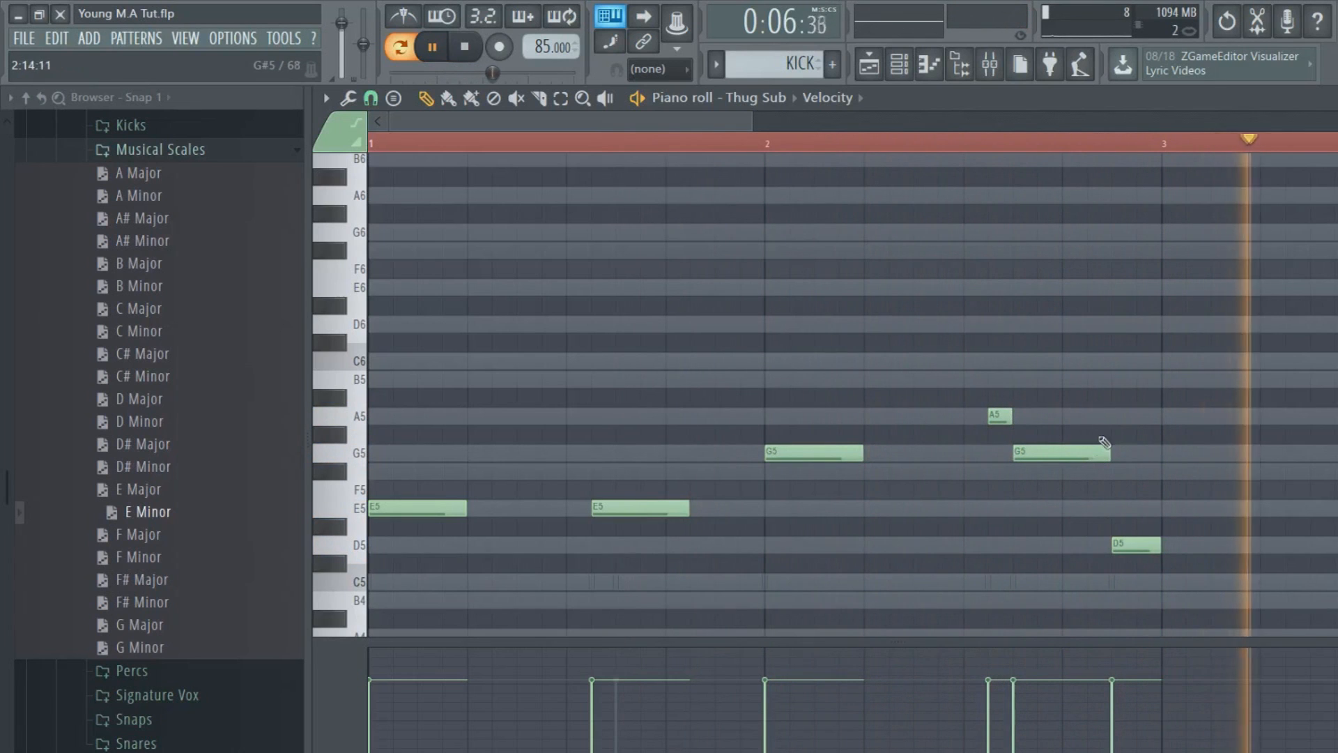
{"action": "left_click_drag", "start_coordinate": [1000, 416], "coordinate": [1041, 471]}
{"action": "right_click", "coordinate": [1042, 452]}
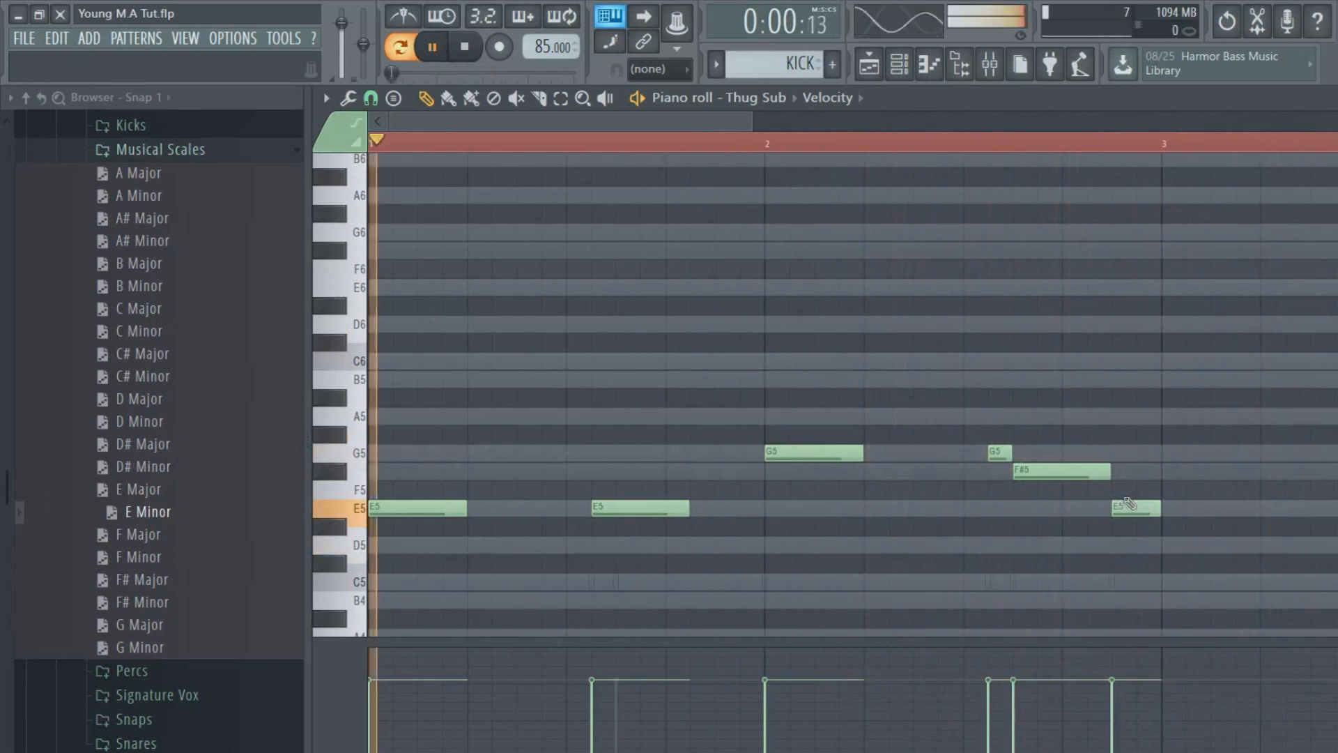
Lower the final note to B4, and transpose the whole bass line down one octave, checking it in playback
{"action": "left_click_drag", "start_coordinate": [1130, 561], "coordinate": [1131, 589]}
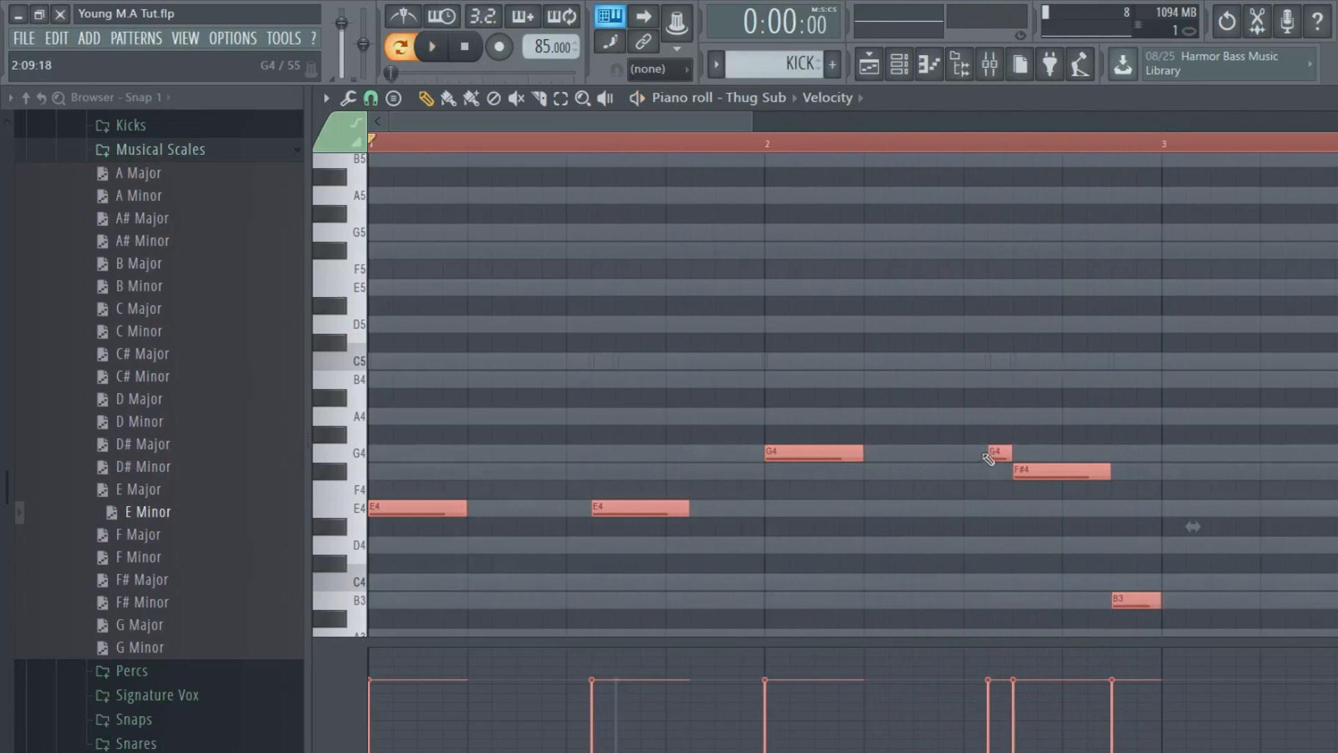
{"action": "key", "text": "space"}
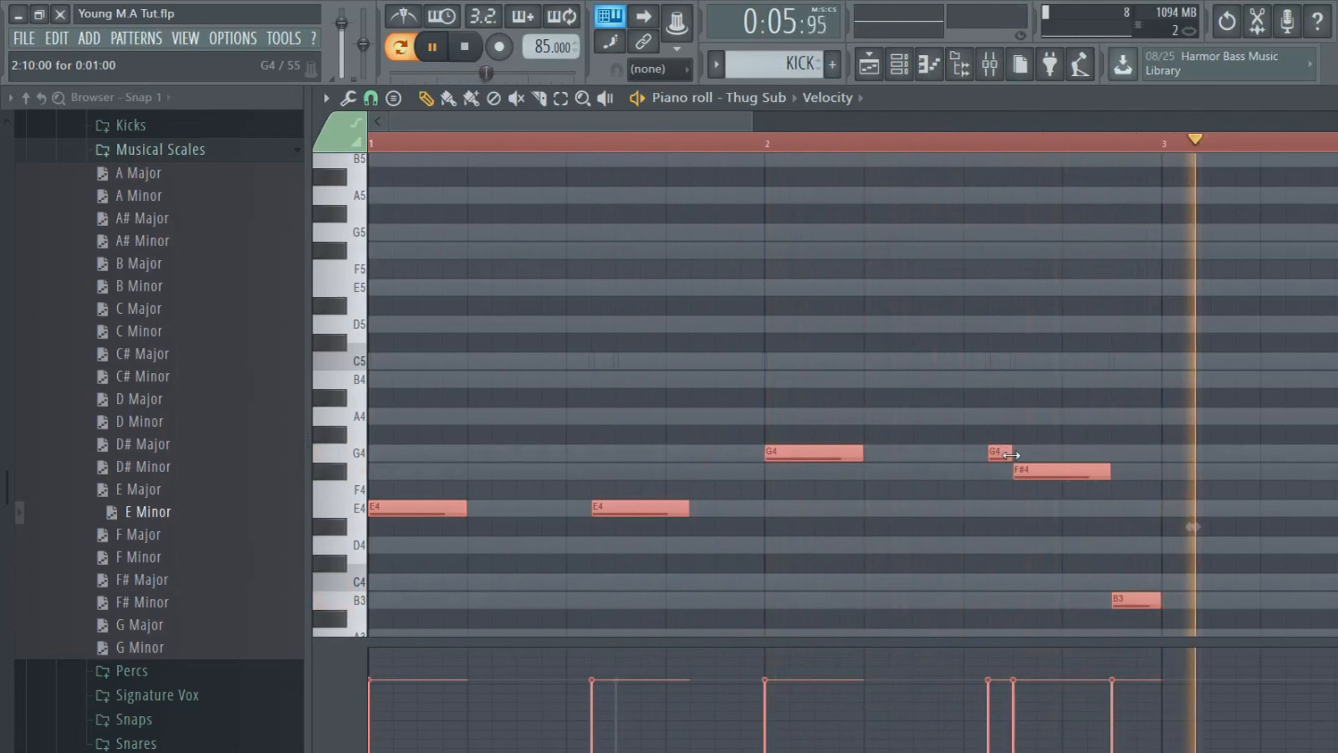
{"action": "key", "text": "space"}
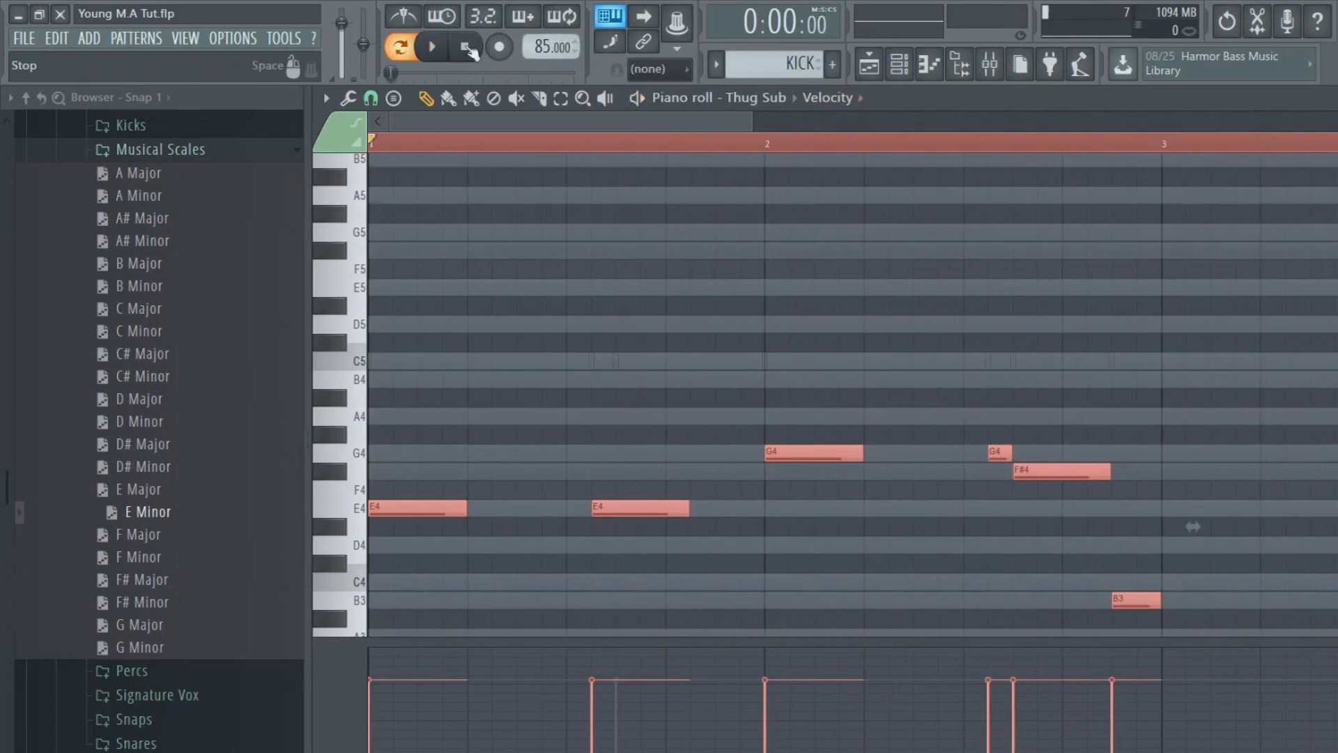
{"action": "left_click", "coordinate": [899, 64]}
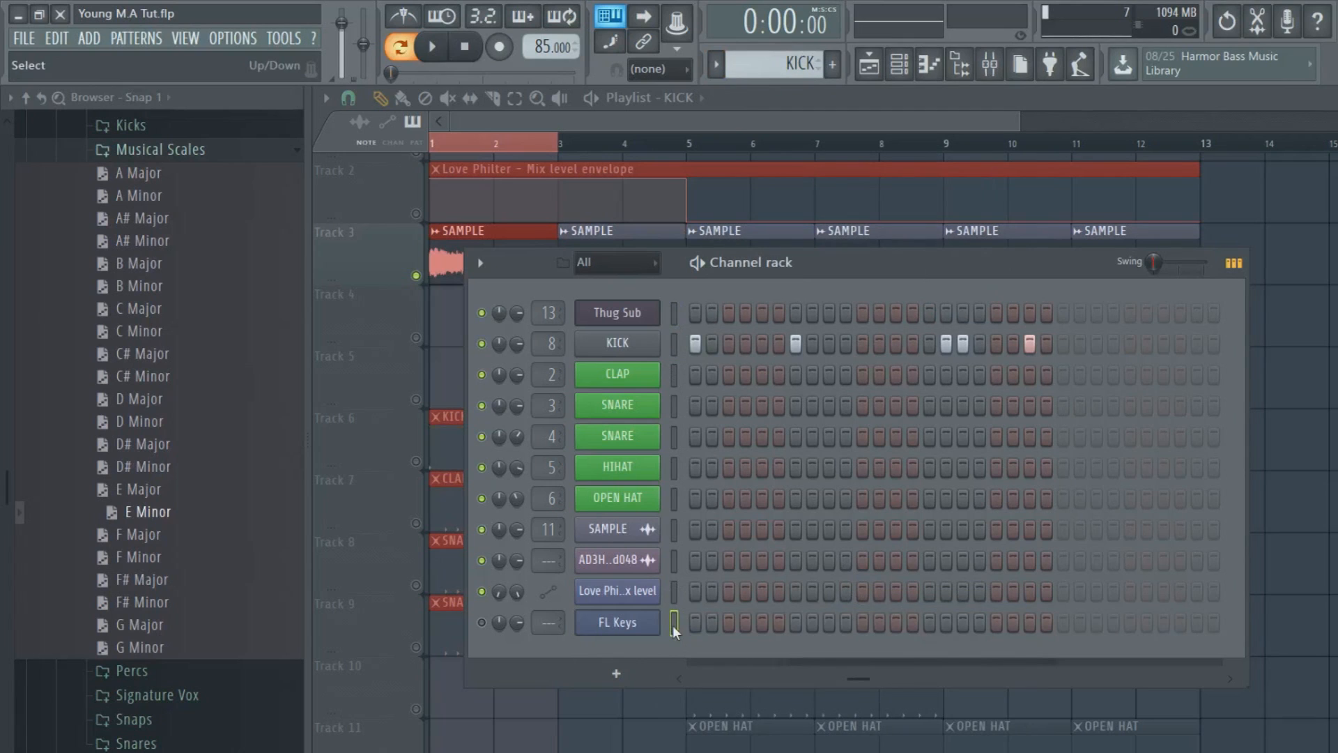
Select the bass pattern and open its Thug Sub notes in the piano roll
{"action": "key", "text": "ctrl+z"}
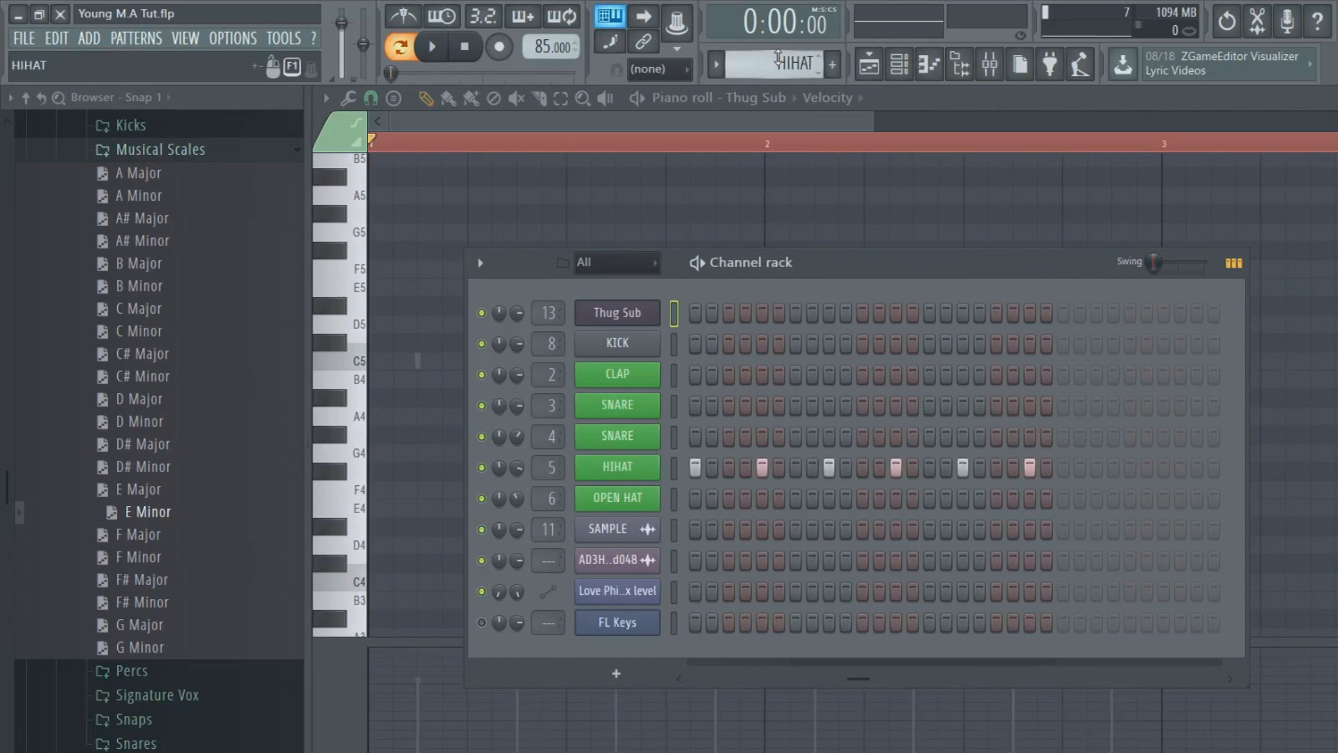
{"action": "scroll", "coordinate": [778, 58], "scroll_direction": "down", "scroll_amount": 4}
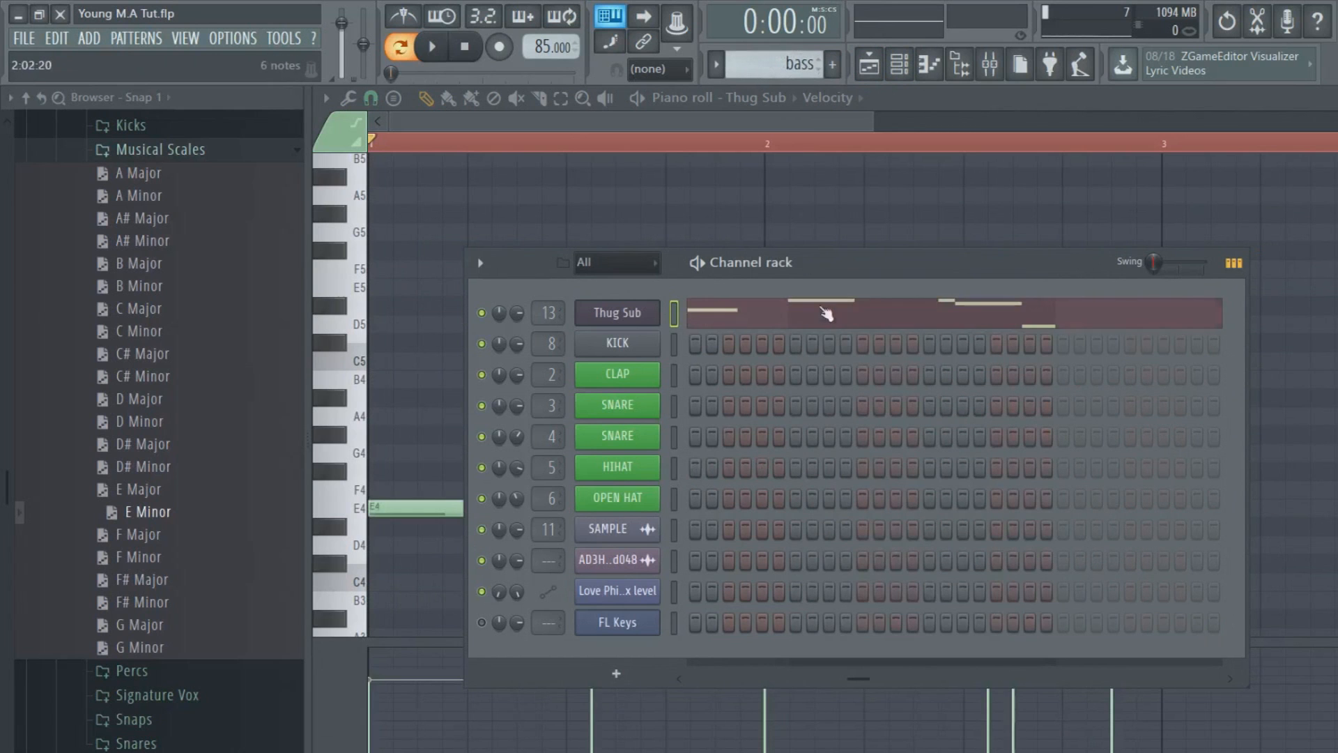
{"action": "left_click", "coordinate": [826, 314]}
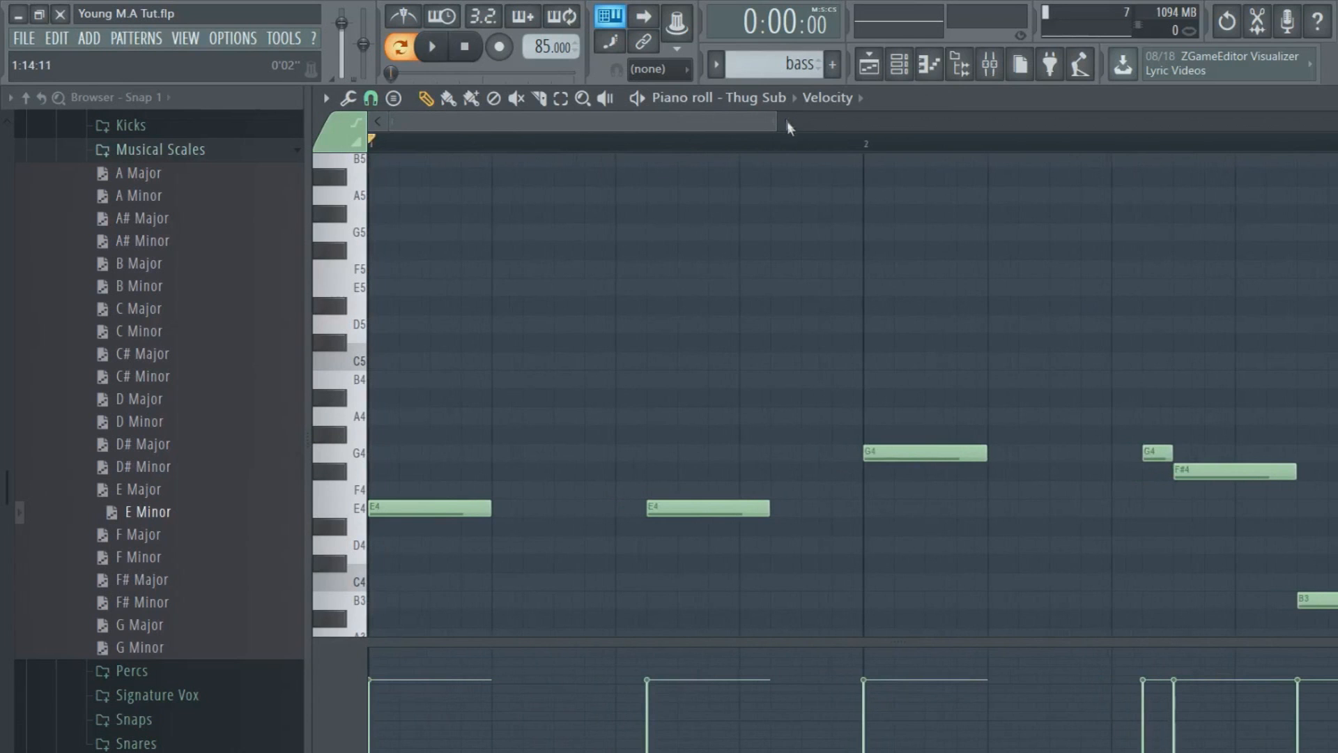
{"action": "scroll", "coordinate": [976, 446], "scroll_direction": "down", "scroll_amount": 2}
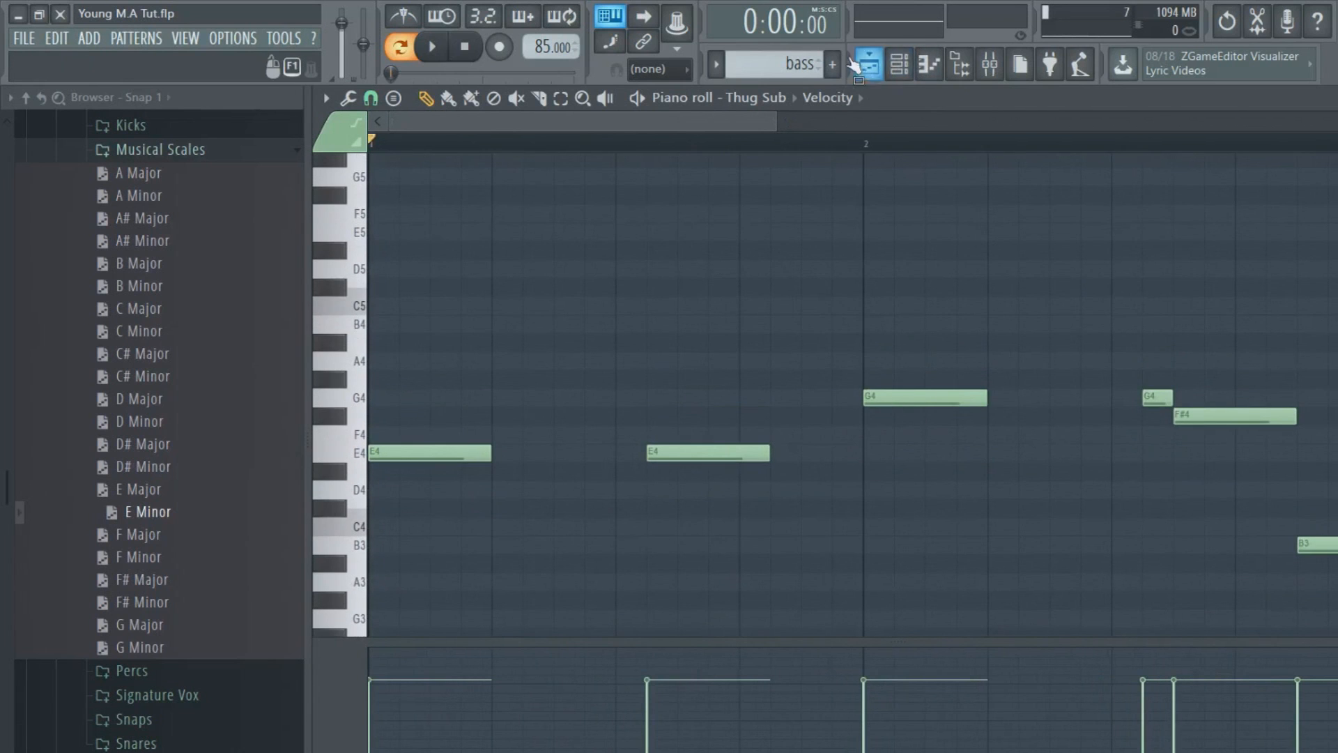
Place the bass pattern in the playlist on Track 5, with clips at bars 5 and 9
{"action": "left_click", "coordinate": [899, 64]}
{"action": "left_click", "coordinate": [872, 67]}
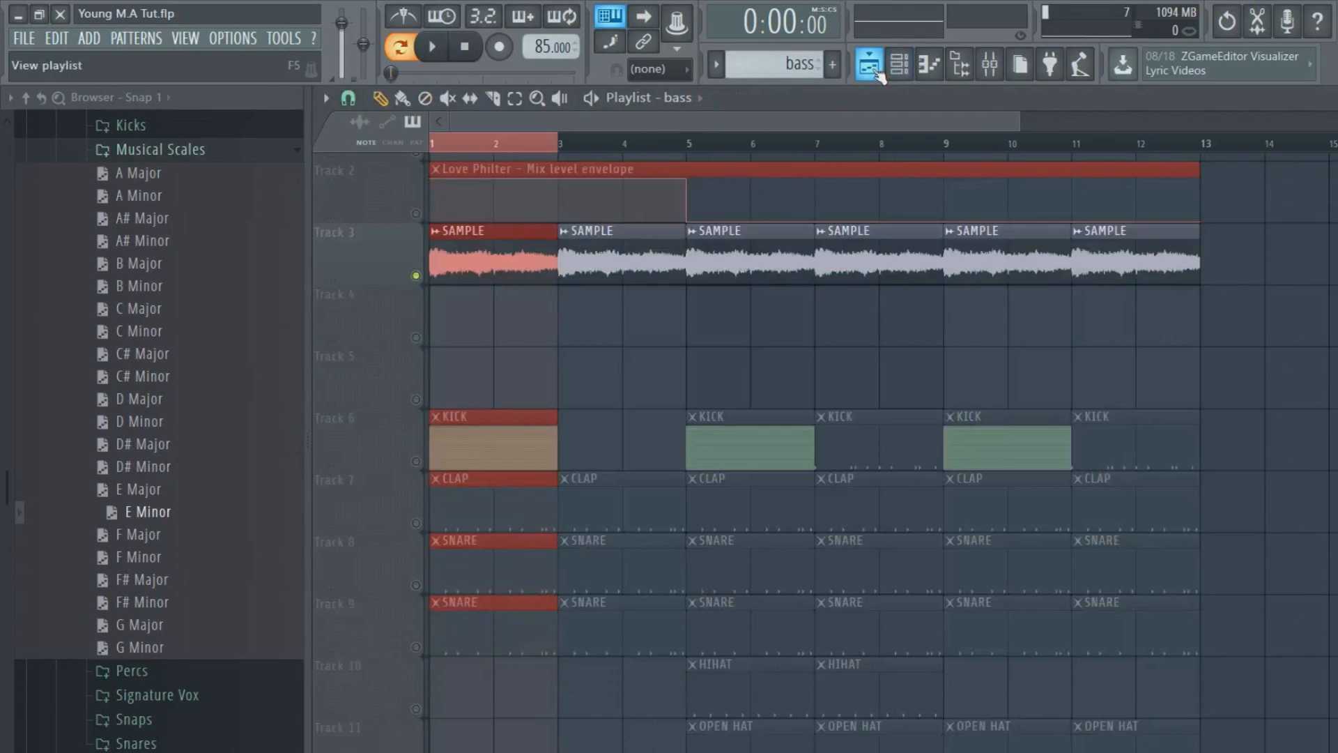
{"action": "left_click_drag", "start_coordinate": [907, 388], "coordinate": [456, 376]}
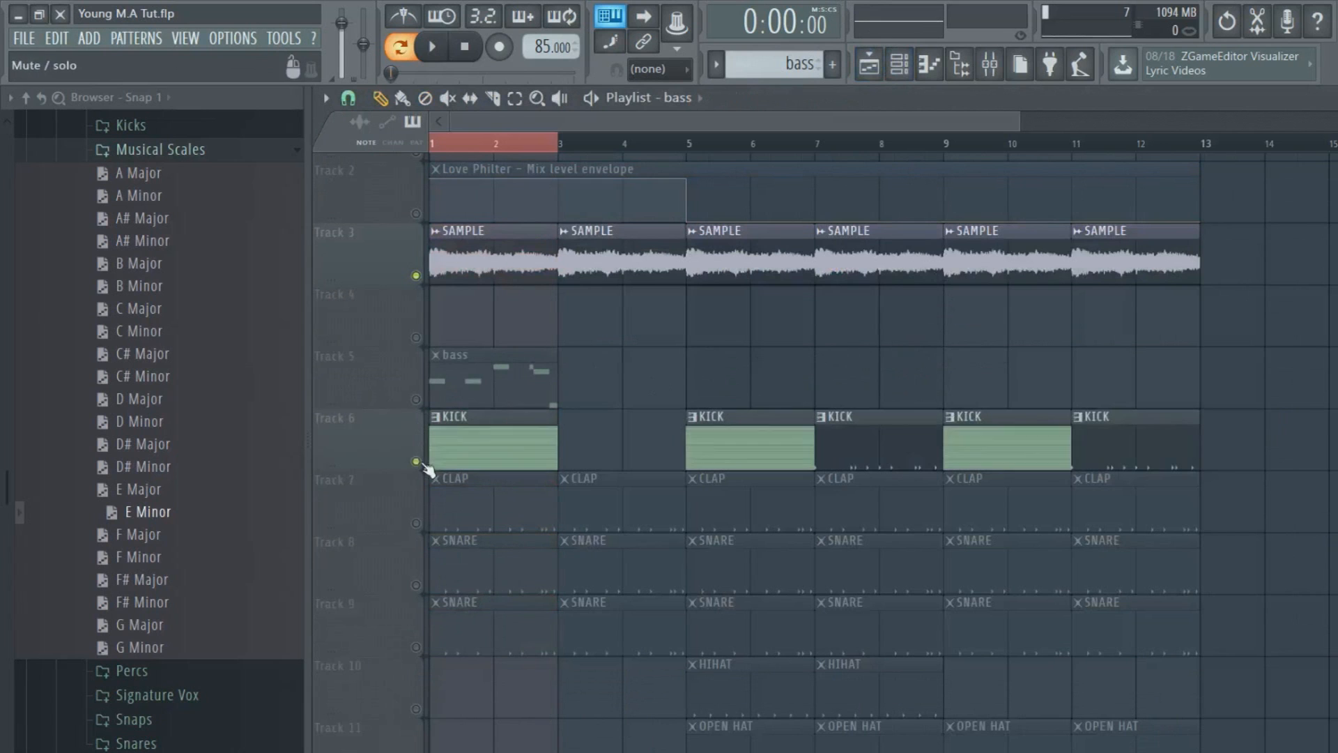
{"action": "left_click", "coordinate": [895, 66]}
{"action": "right_click", "coordinate": [603, 620]}
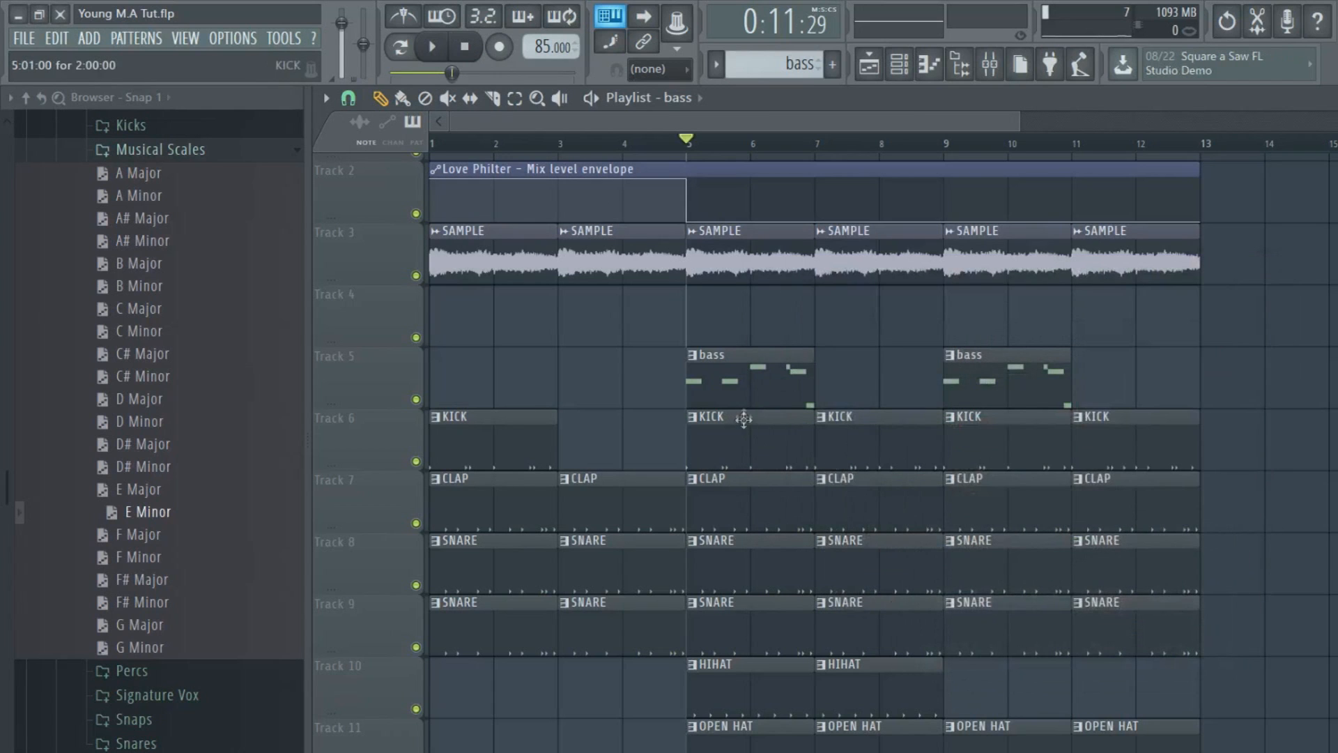
Raise the short G4 note near the end of the bass pattern to A4 and lengthen it to four steps during playback
{"action": "double_click", "coordinate": [739, 370]}
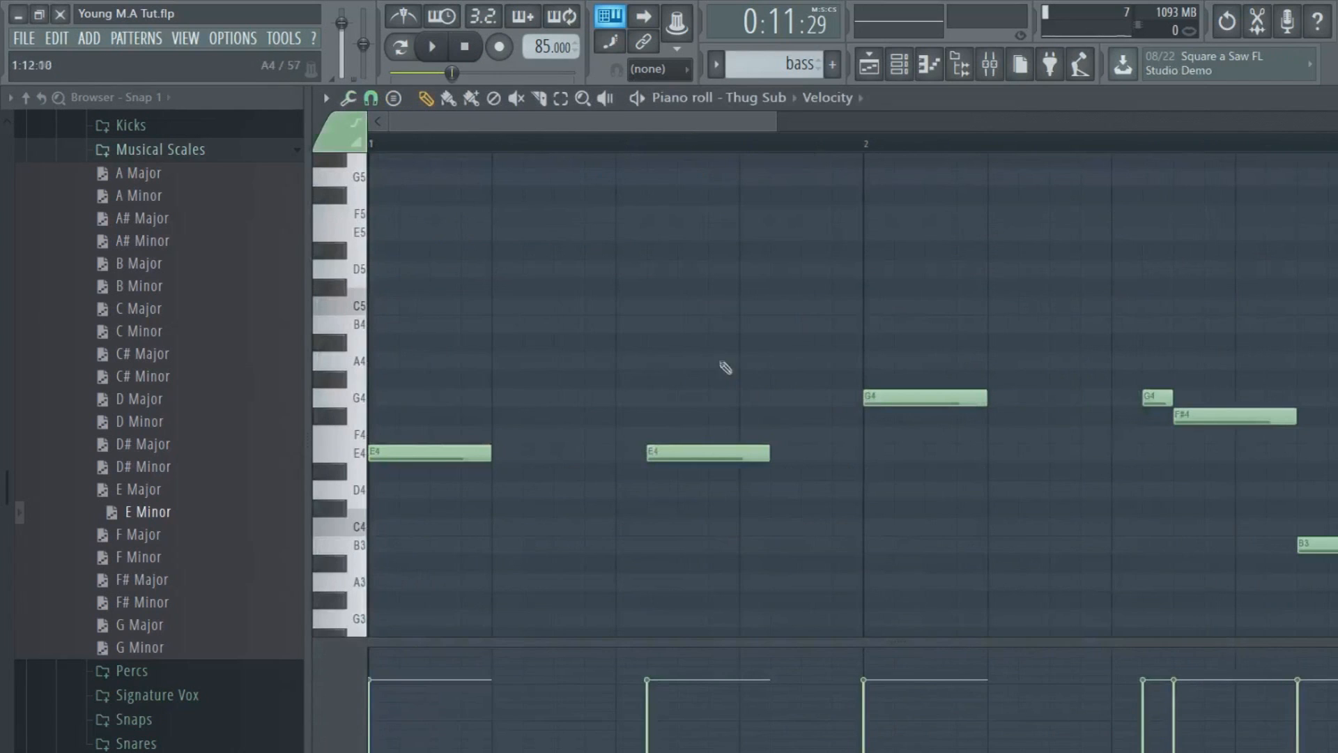
{"action": "left_click_drag", "start_coordinate": [1159, 395], "coordinate": [1124, 360]}
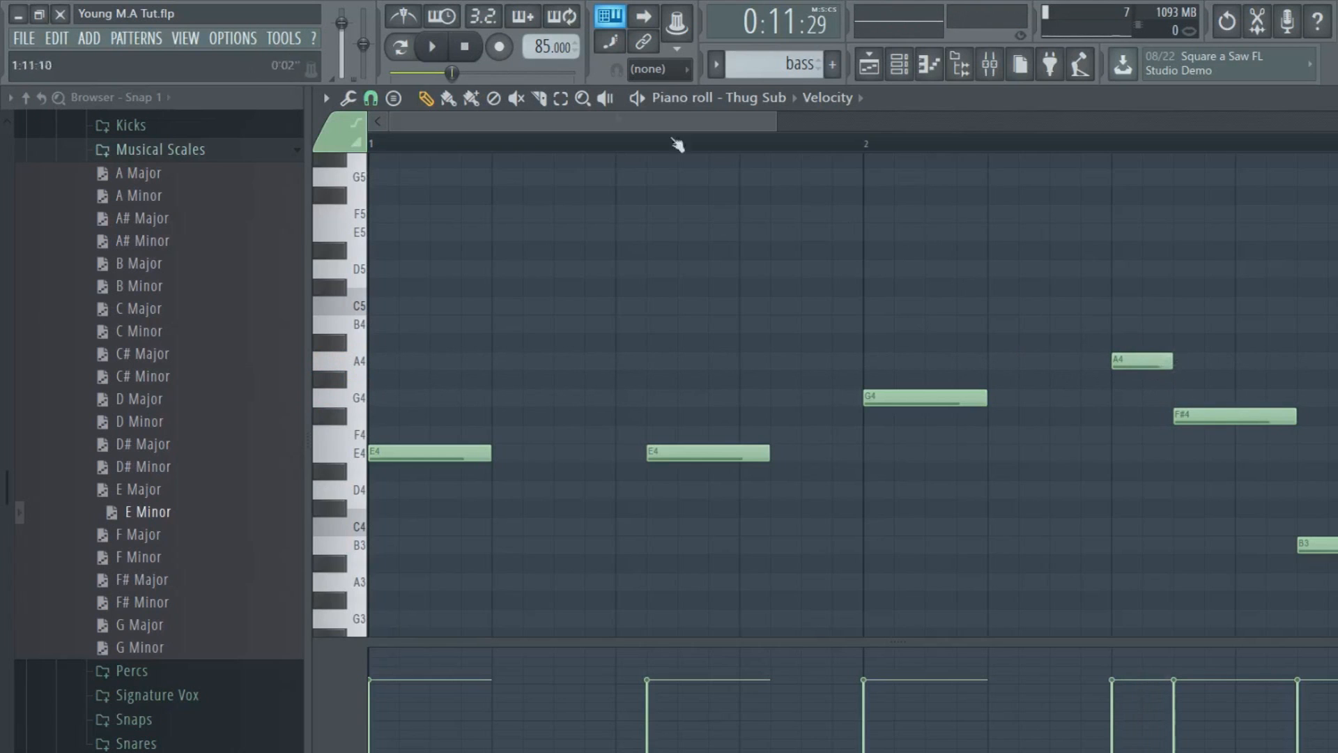
{"action": "left_click", "coordinate": [445, 51]}
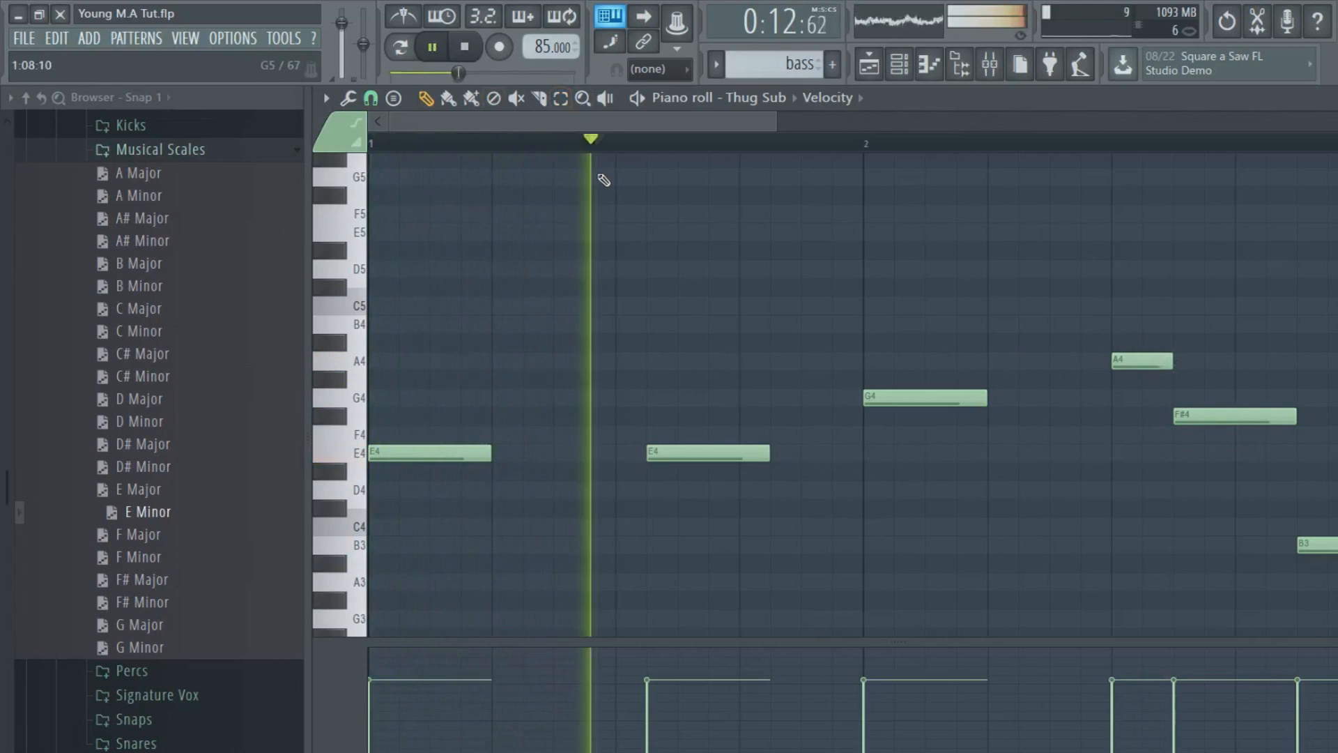
{"action": "left_click_drag", "start_coordinate": [1129, 360], "coordinate": [1160, 361]}
{"action": "left_click_drag", "start_coordinate": [1179, 417], "coordinate": [1207, 417]}
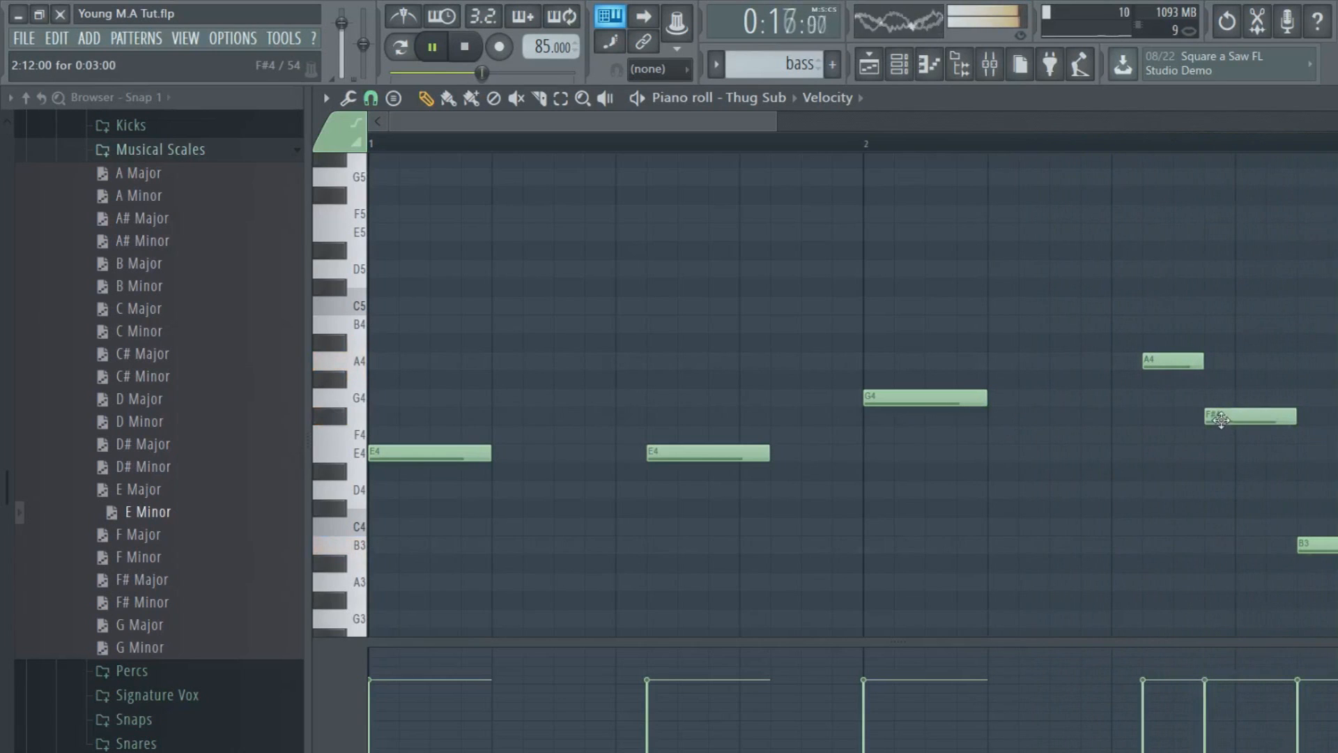
{"action": "key", "text": "ctrl+z"}
{"action": "left_click_drag", "start_coordinate": [1202, 361], "coordinate": [1264, 361]}
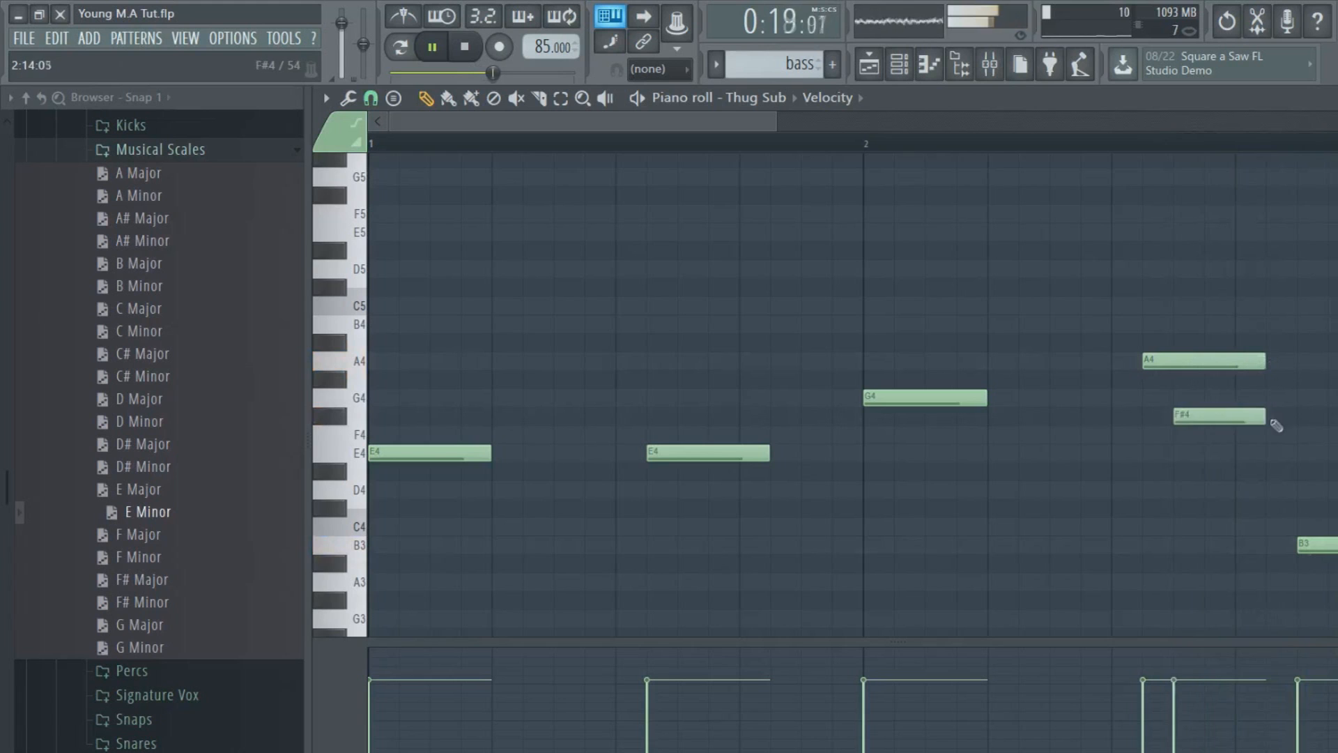
Replace the F#4 note with a three-step F#4 slide note starting one step after the A4 note
{"action": "right_click", "coordinate": [1220, 417]}
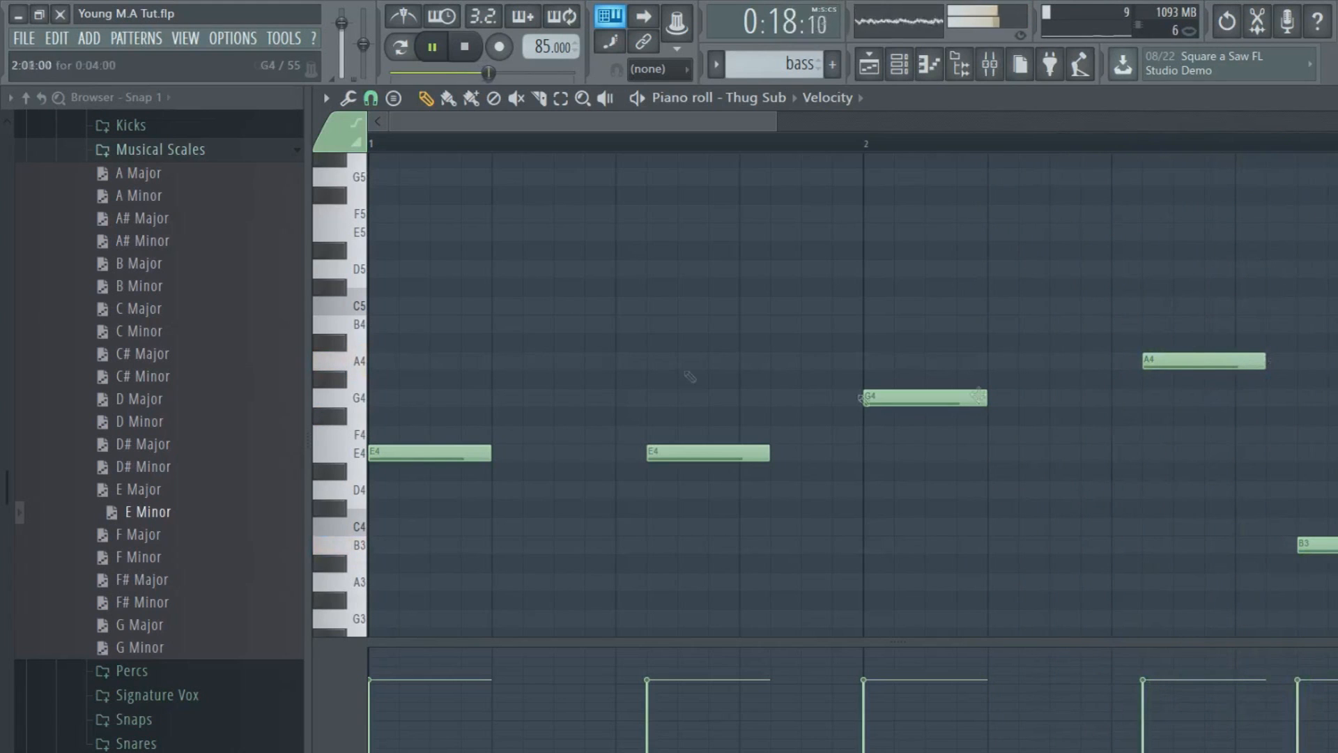
{"action": "left_click", "coordinate": [1190, 402]}
{"action": "left_click_drag", "start_coordinate": [1254, 393], "coordinate": [1241, 420]}
{"action": "left_click_drag", "start_coordinate": [1008, 123], "coordinate": [689, 139]}
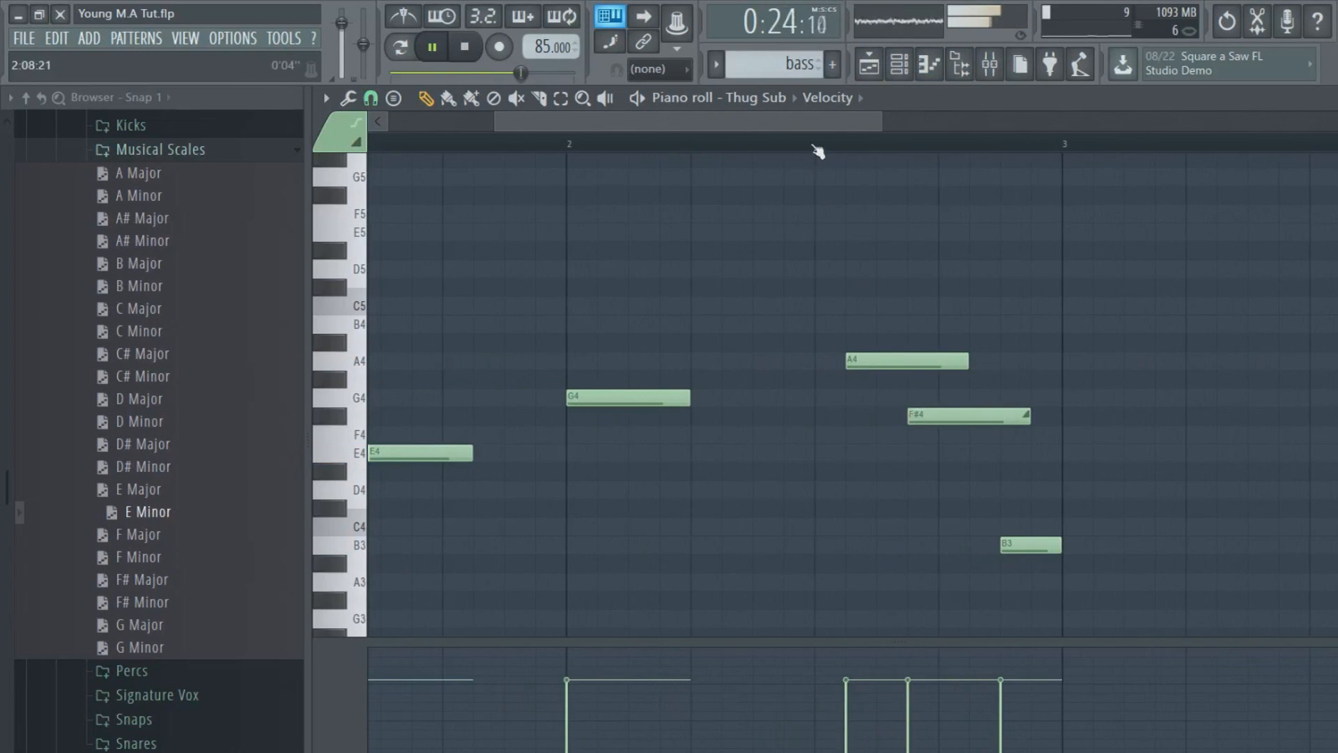
{"action": "left_click_drag", "start_coordinate": [1024, 417], "coordinate": [995, 434]}
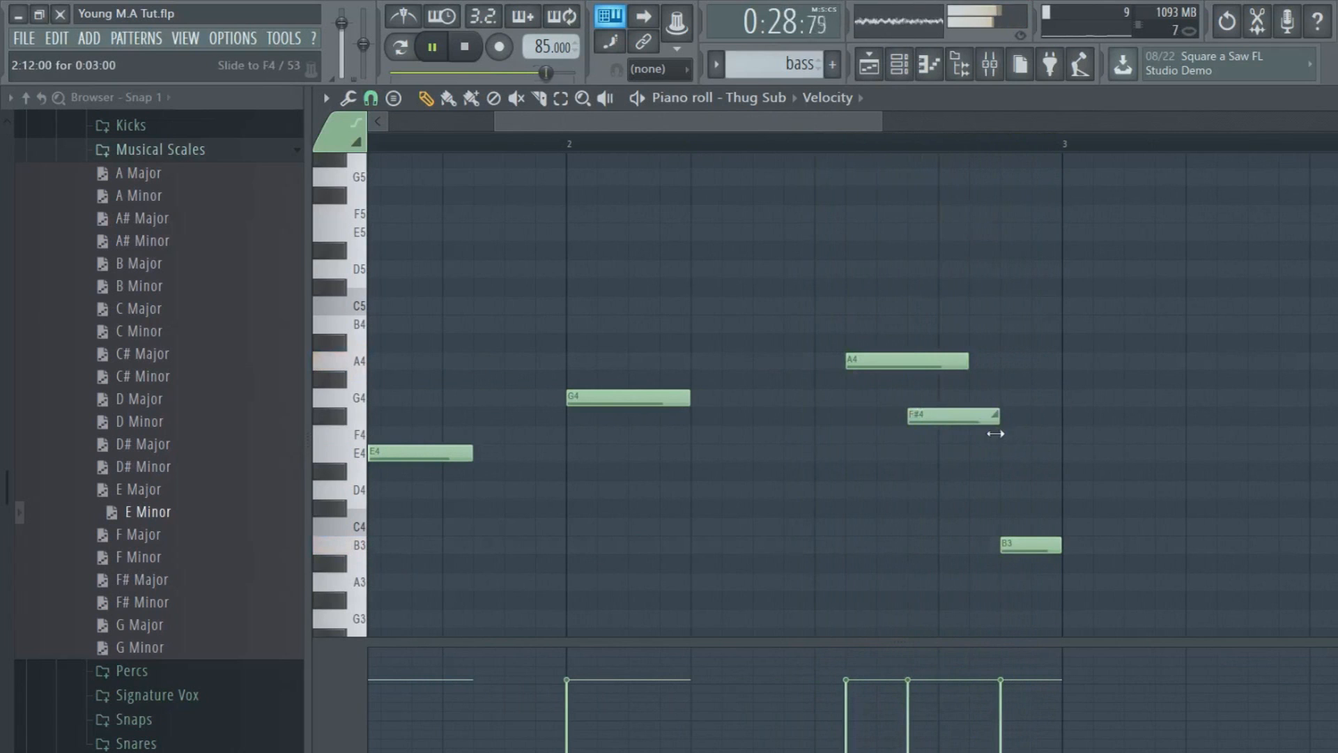
{"action": "left_click_drag", "start_coordinate": [732, 123], "coordinate": [735, 127]}
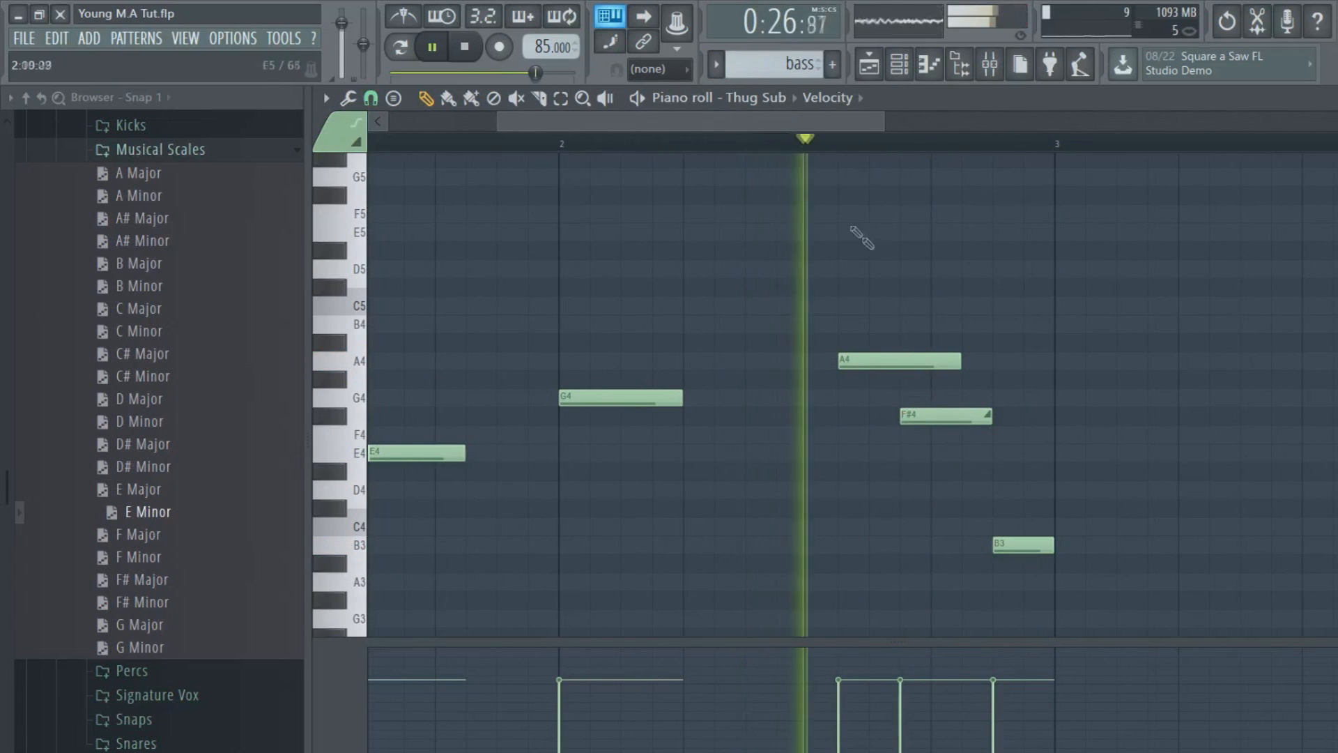
{"action": "left_click_drag", "start_coordinate": [925, 416], "coordinate": [895, 416]}
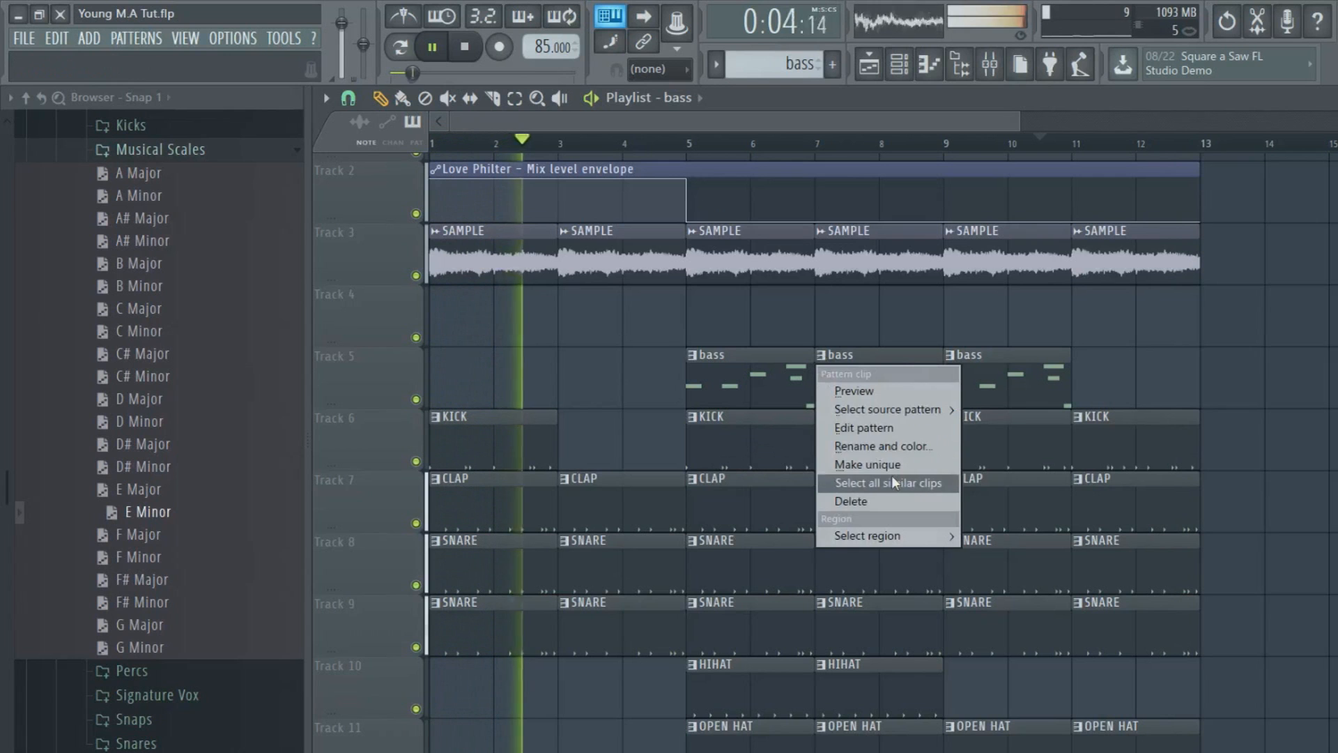
Make the bass clip at bar 7 unique, and select bars 7 and 8 for playback
{"action": "left_click", "coordinate": [893, 476]}
{"action": "left_click_drag", "start_coordinate": [814, 157], "coordinate": [944, 148]}
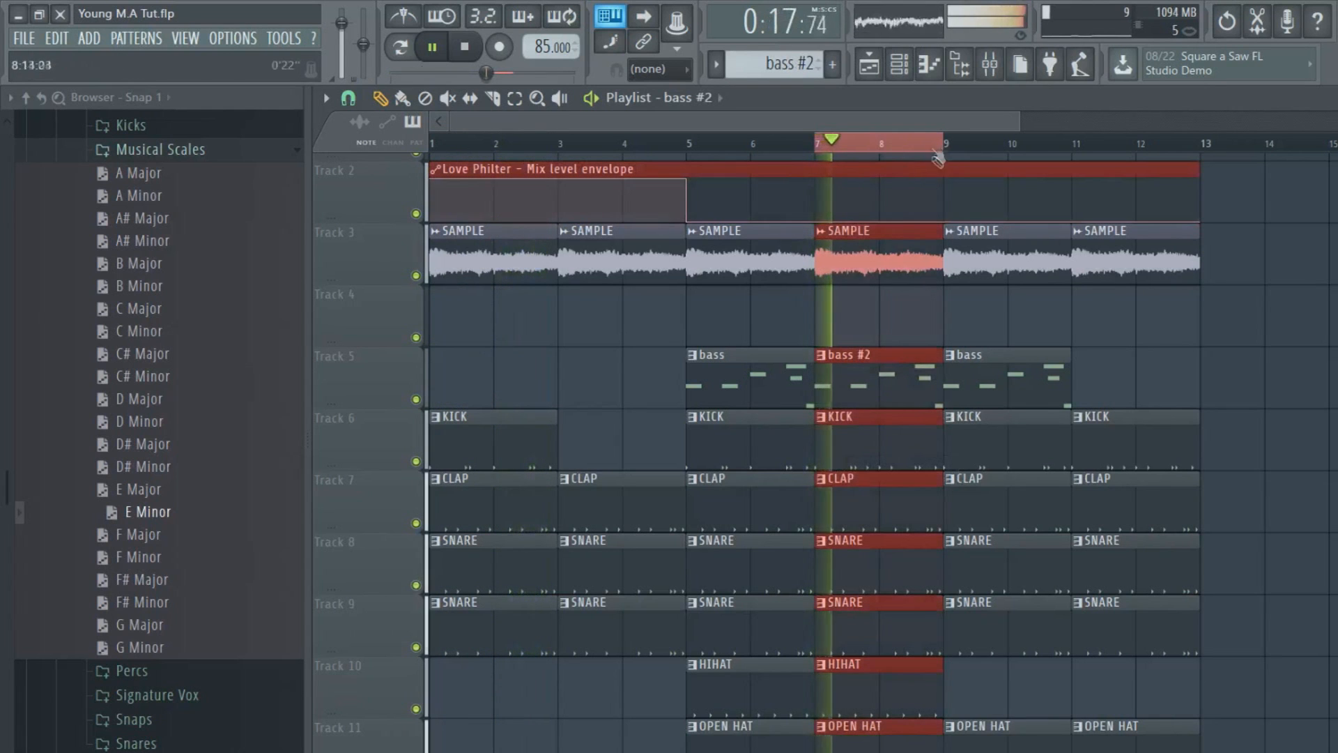
In bass #2, shorten the second E4 note to three steps and add a three-step B3 note just before bar 2
{"action": "double_click", "coordinate": [893, 364]}
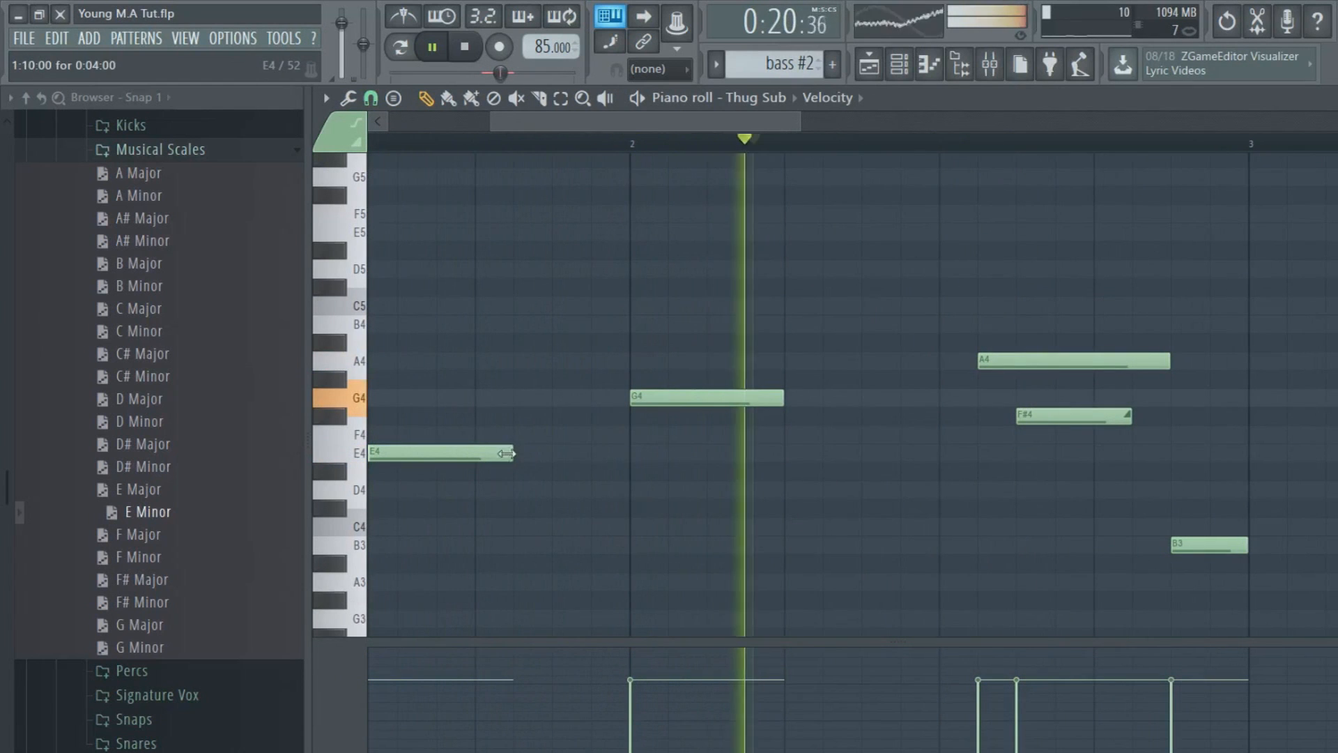
{"action": "left_click_drag", "start_coordinate": [509, 453], "coordinate": [475, 454]}
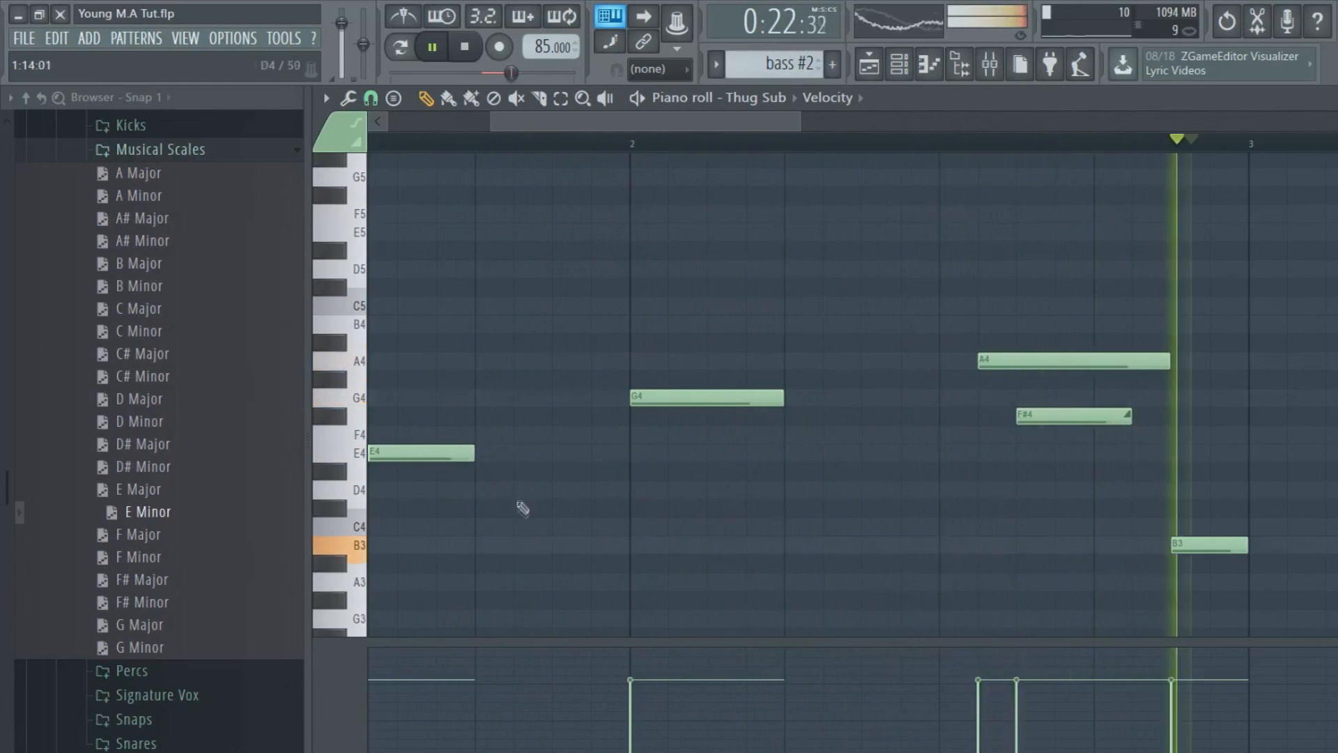
{"action": "left_click", "coordinate": [520, 544]}
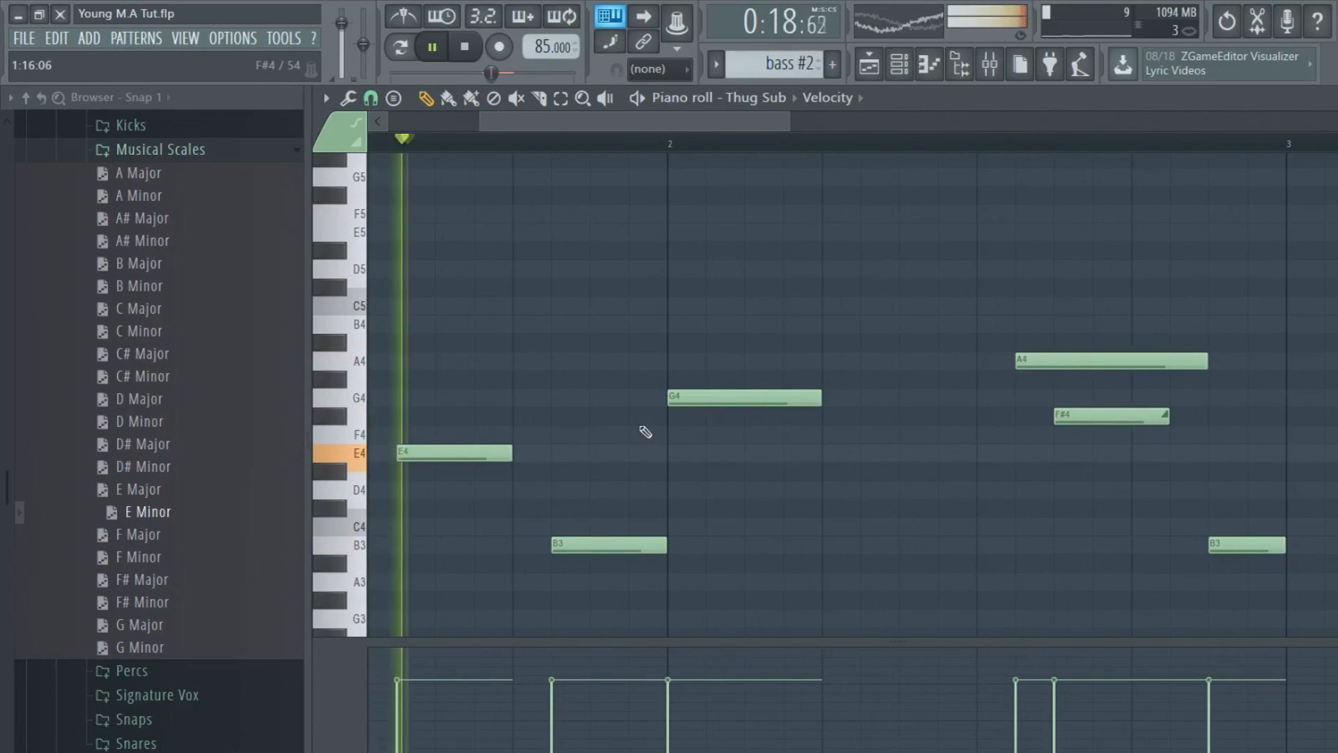
Place a bass #2 clip on Track 5 at bar 11, stop playback and clear the time selection
{"action": "left_click", "coordinate": [900, 66]}
{"action": "left_click", "coordinate": [880, 380]}
{"action": "left_click", "coordinate": [1108, 380]}
{"action": "key", "text": "space"}
{"action": "scroll", "coordinate": [976, 279], "scroll_direction": "up", "scroll_amount": 2}
{"action": "double_click", "coordinate": [900, 144]}
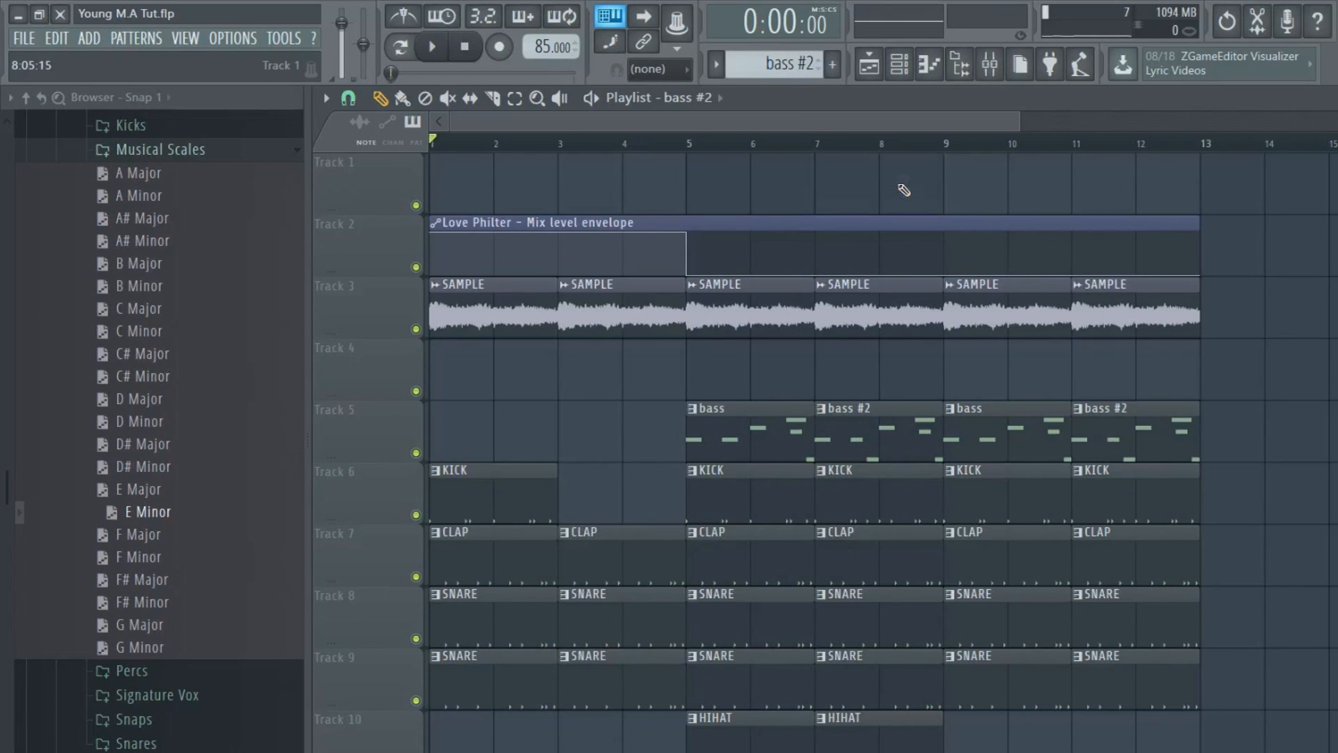
Delete the KICK clip at bar 1 from Track 6
{"action": "right_click", "coordinate": [491, 503]}
{"action": "scroll", "coordinate": [612, 442], "scroll_direction": "down", "scroll_amount": 2}
{"action": "scroll", "coordinate": [611, 440], "scroll_direction": "down", "scroll_amount": 3}
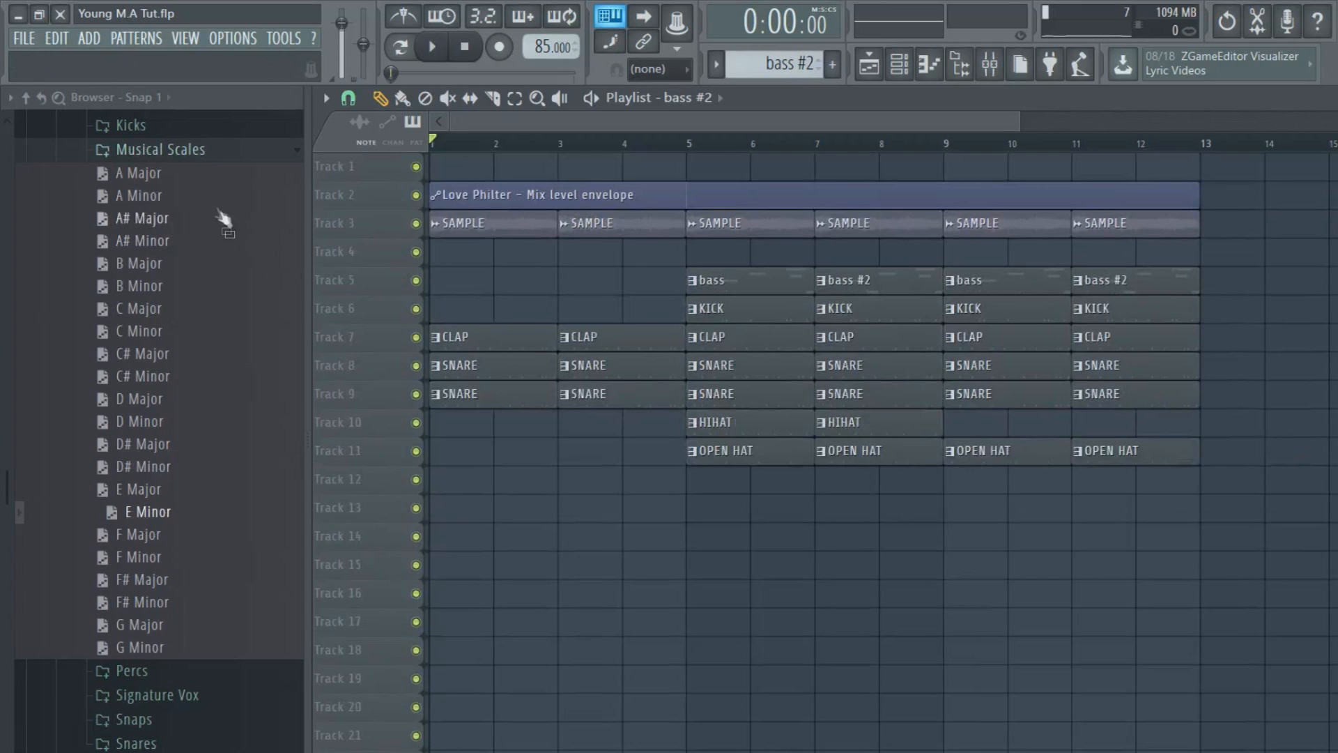
Collapse the Musical Scales folder, and copy the FL Keys chords up another octave in the piano roll
{"action": "left_click", "coordinate": [216, 152]}
{"action": "left_click", "coordinate": [900, 64]}
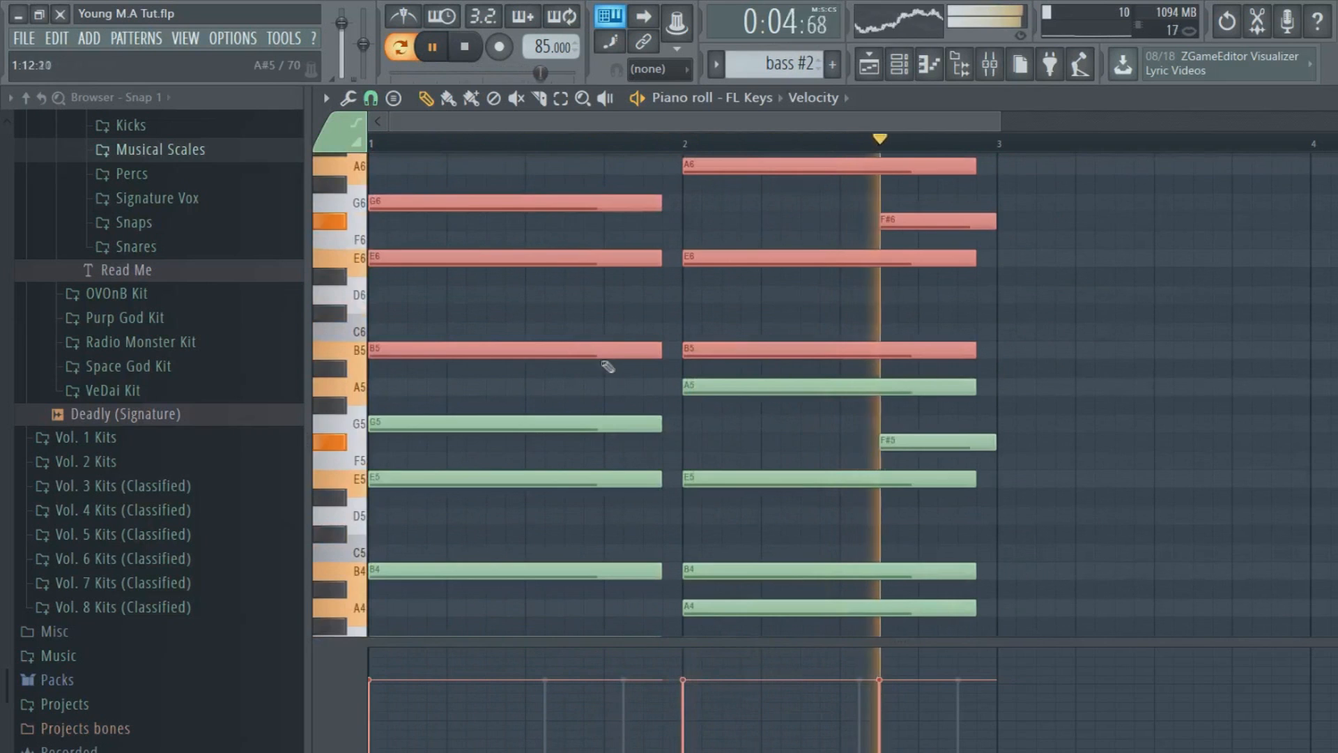
{"action": "left_click_drag", "start_coordinate": [604, 362], "coordinate": [607, 587]}
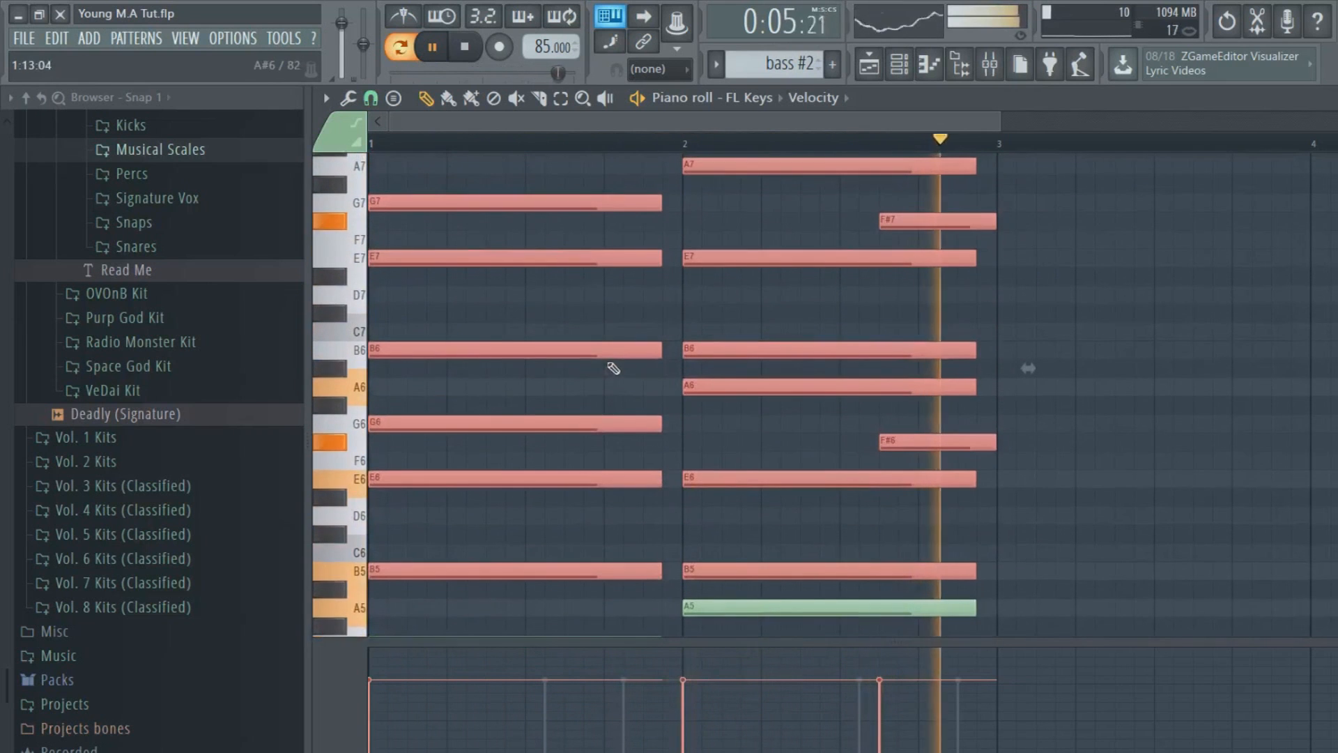
Apply Strum to the selected upper FL Keys chords with adjusted start time tension, and check it in playback
{"action": "left_click", "coordinate": [347, 99]}
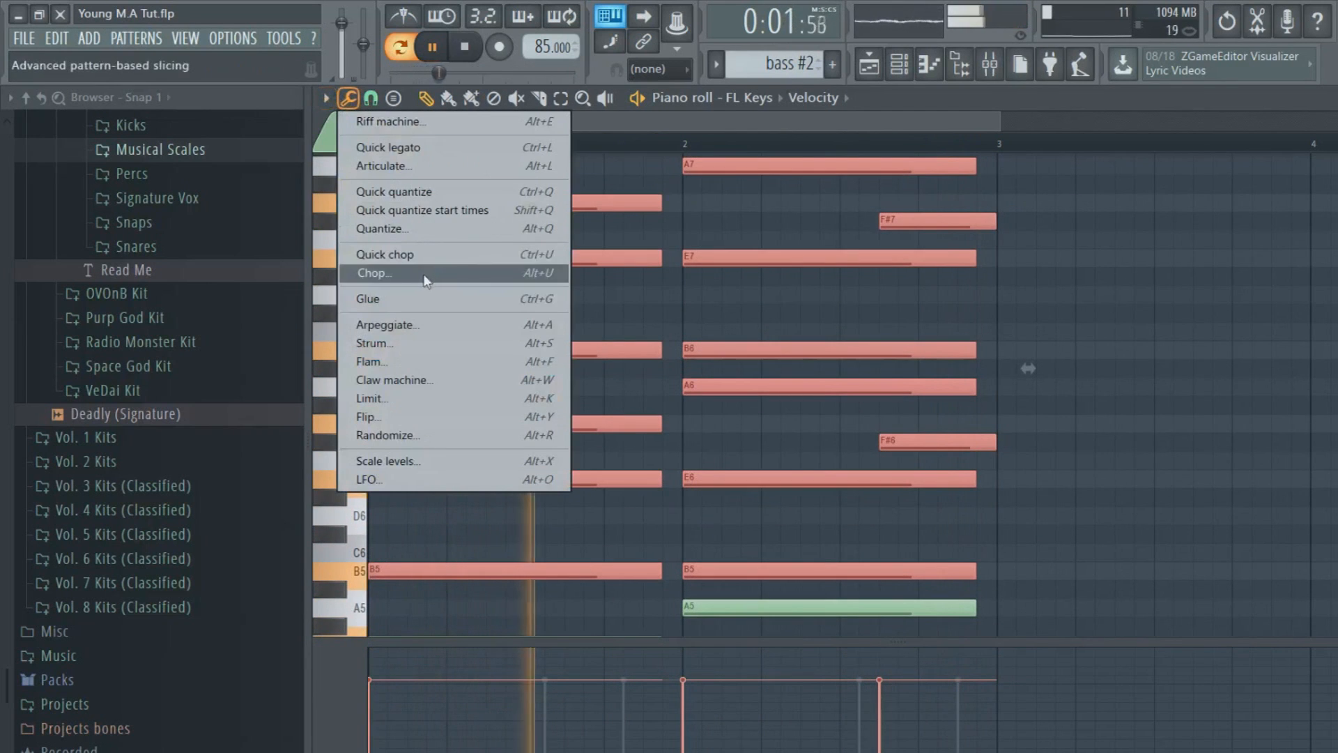
{"action": "left_click", "coordinate": [418, 341]}
{"action": "left_click_drag", "start_coordinate": [988, 397], "coordinate": [988, 373]}
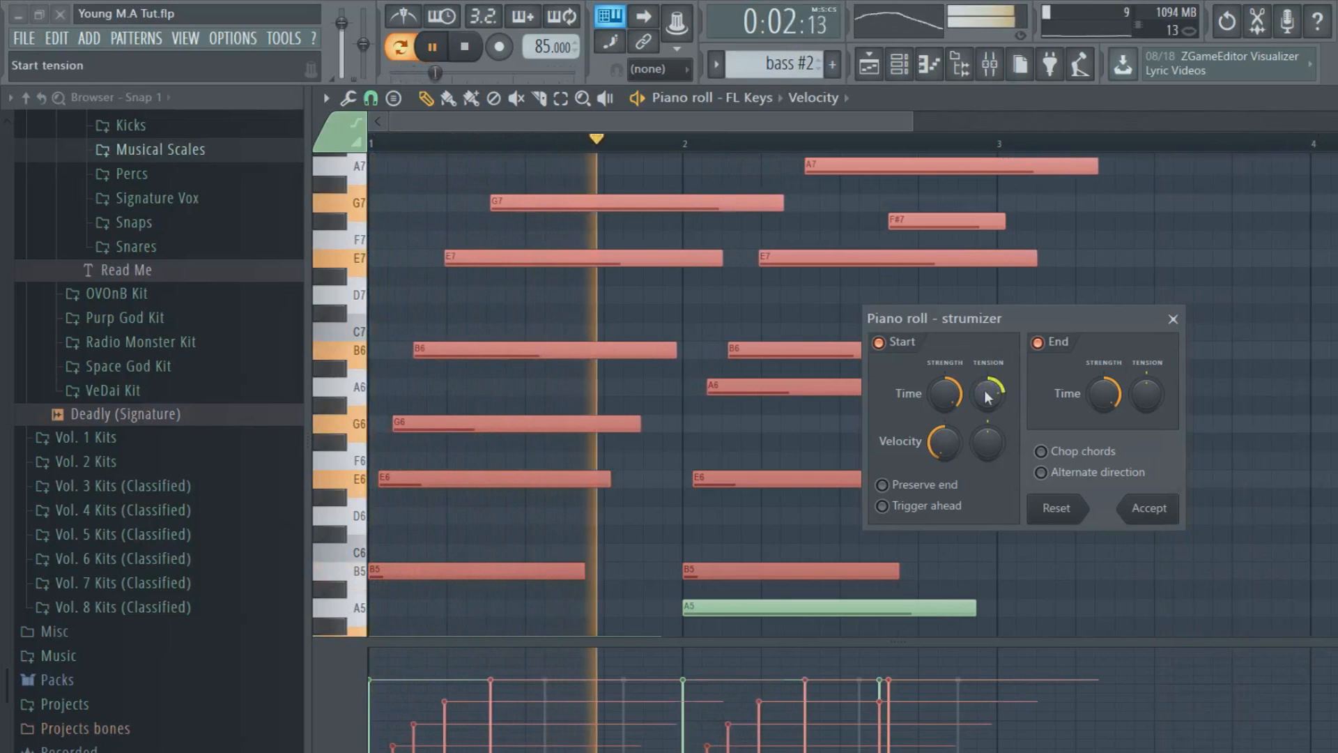
{"action": "left_click_drag", "start_coordinate": [988, 398], "coordinate": [945, 387]}
{"action": "left_click", "coordinate": [1149, 509]}
{"action": "scroll", "coordinate": [976, 418], "scroll_direction": "up", "scroll_amount": 3}
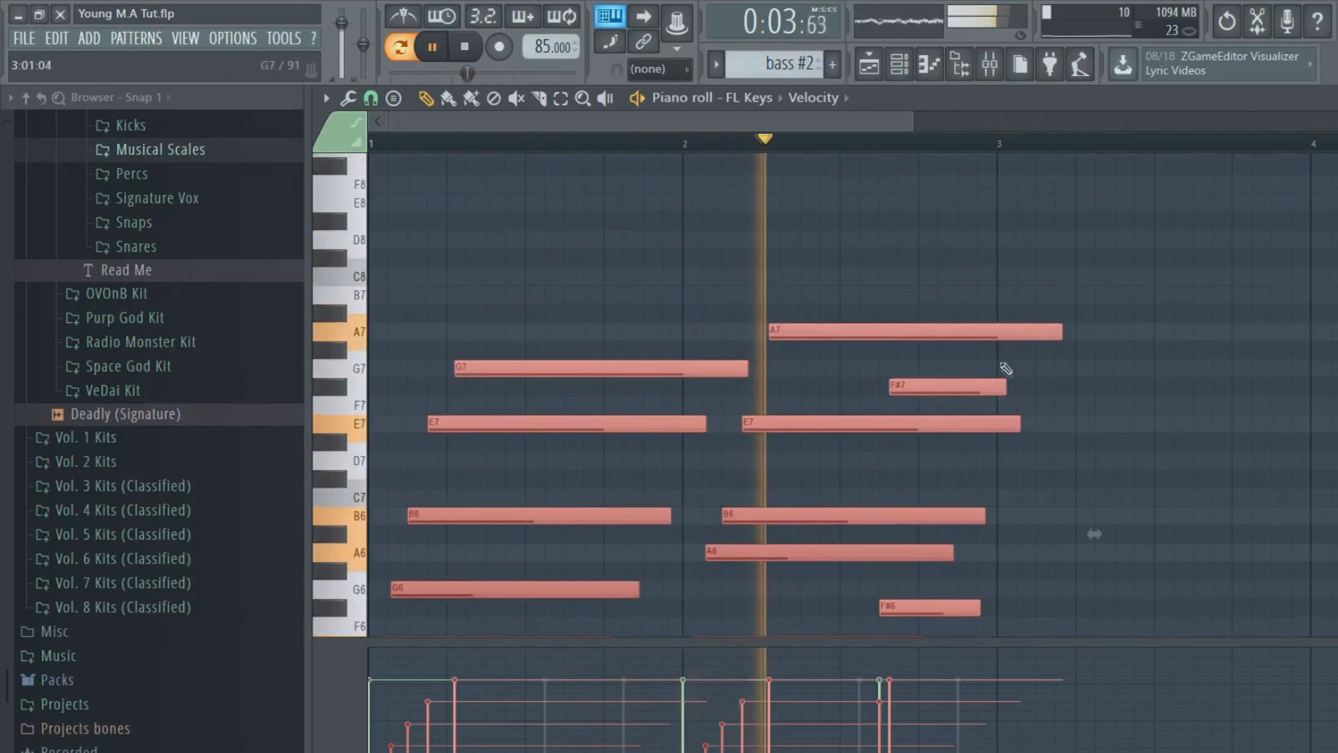
{"action": "key", "text": "space"}
{"action": "key", "text": "space"}
{"action": "key", "text": "space"}
Deselect the strummed notes and shorten the overhanging A7, F#7 and E7 notes near the end of bar 2
{"action": "scroll", "coordinate": [687, 314], "scroll_direction": "down", "scroll_amount": 6}
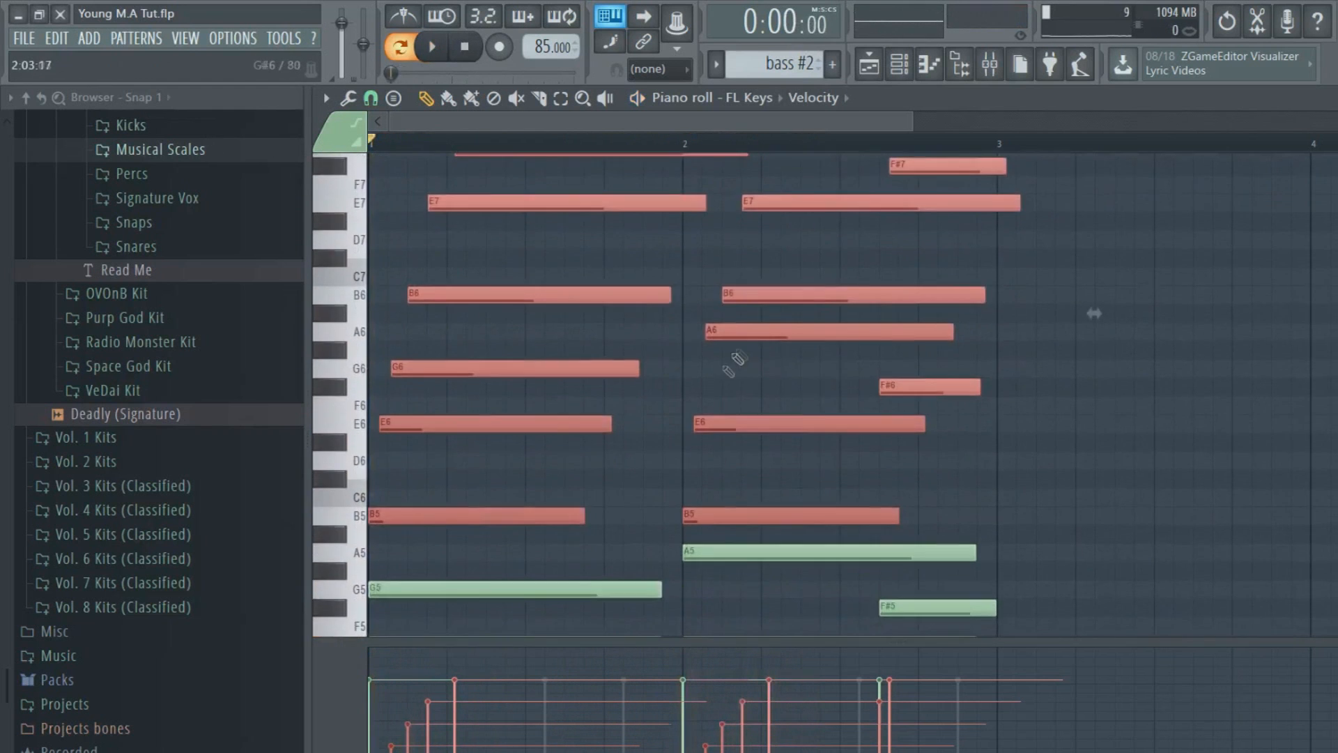
{"action": "scroll", "coordinate": [1010, 390], "scroll_direction": "up", "scroll_amount": 3}
{"action": "right_click", "coordinate": [1058, 343]}
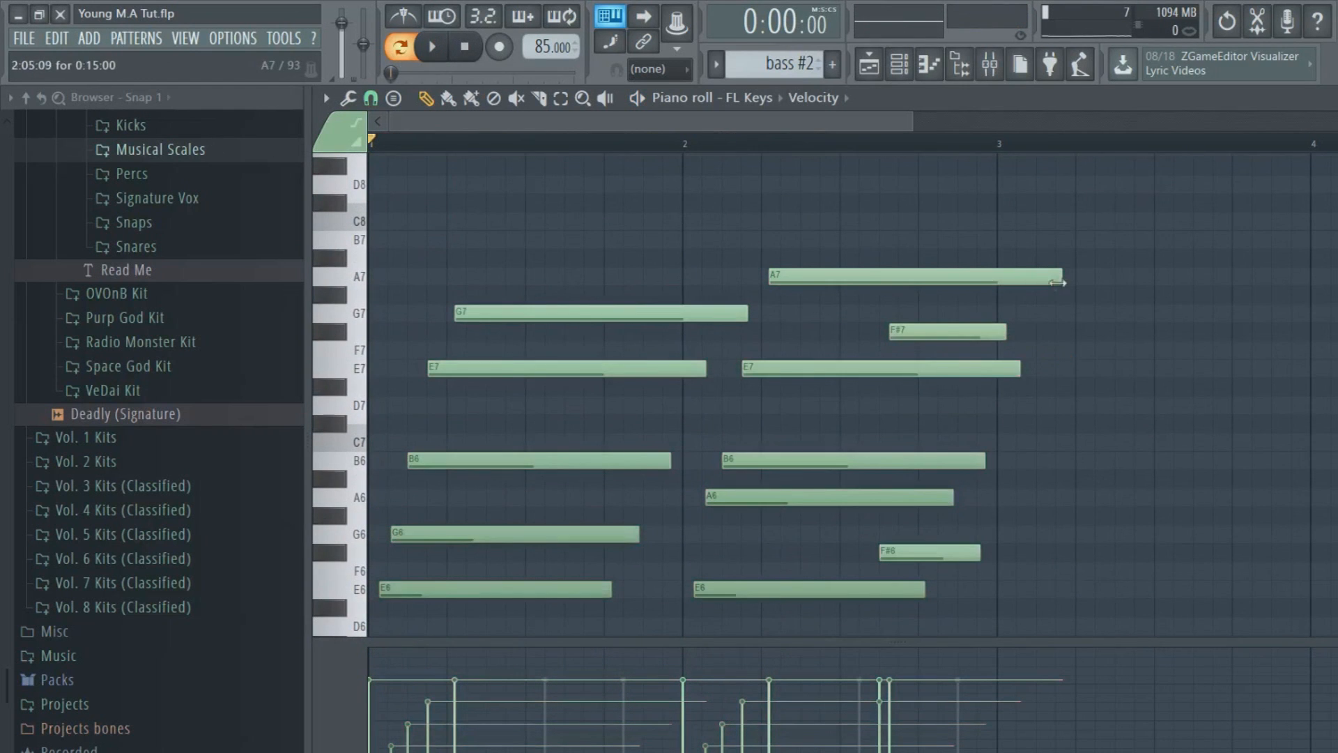
{"action": "left_click_drag", "start_coordinate": [1058, 283], "coordinate": [986, 304]}
Move the lowest FL Keys chord layer so its B3, E4 and G4 notes start at bar 1
{"action": "scroll", "coordinate": [573, 454], "scroll_direction": "down", "scroll_amount": 11}
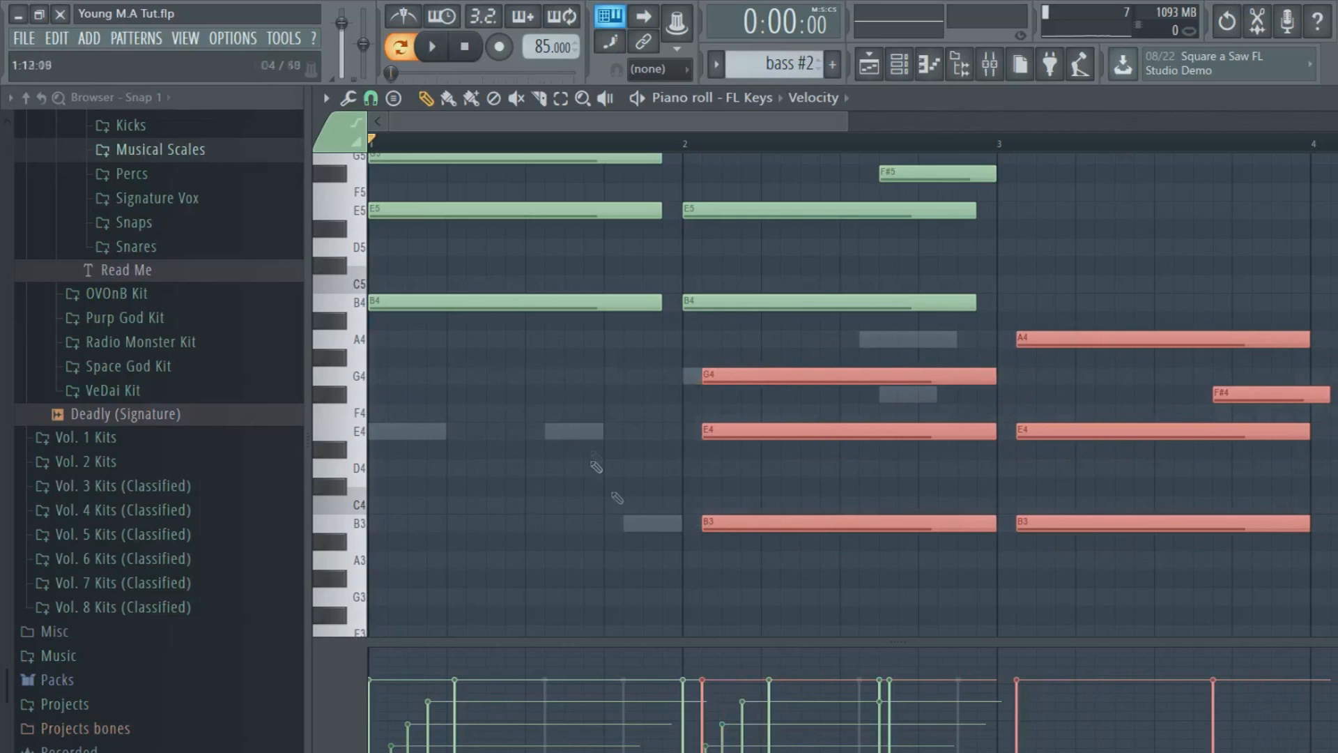
{"action": "left_click_drag", "start_coordinate": [707, 523], "coordinate": [382, 520]}
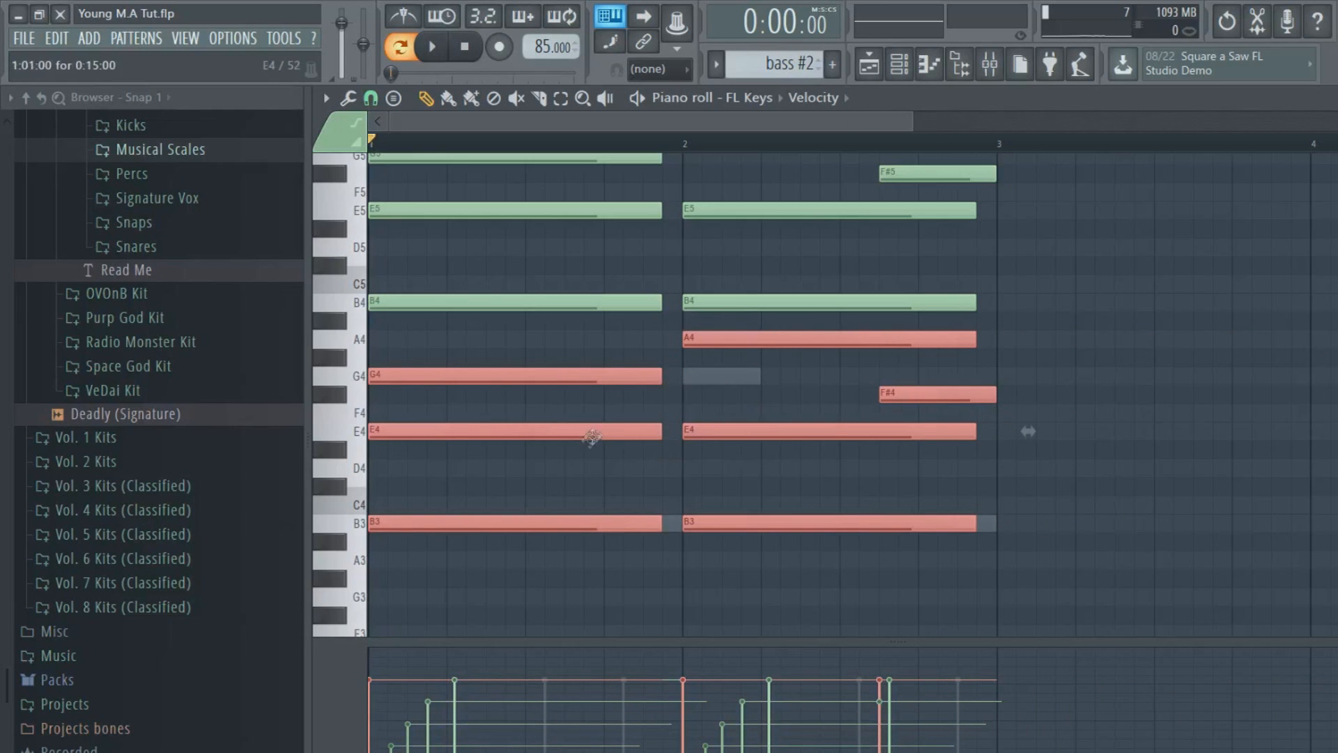
{"action": "mouse_move", "coordinate": [712, 339]}
{"action": "left_mouse_down"}
{"action": "mouse_move", "coordinate": [967, 352]}
{"action": "mouse_move", "coordinate": [704, 339]}
{"action": "left_mouse_up"}
{"action": "left_click", "coordinate": [926, 413]}
{"action": "mouse_move", "coordinate": [931, 395]}
{"action": "left_mouse_down"}
{"action": "mouse_move", "coordinate": [1065, 395]}
{"action": "mouse_move", "coordinate": [929, 395]}
{"action": "left_mouse_up"}
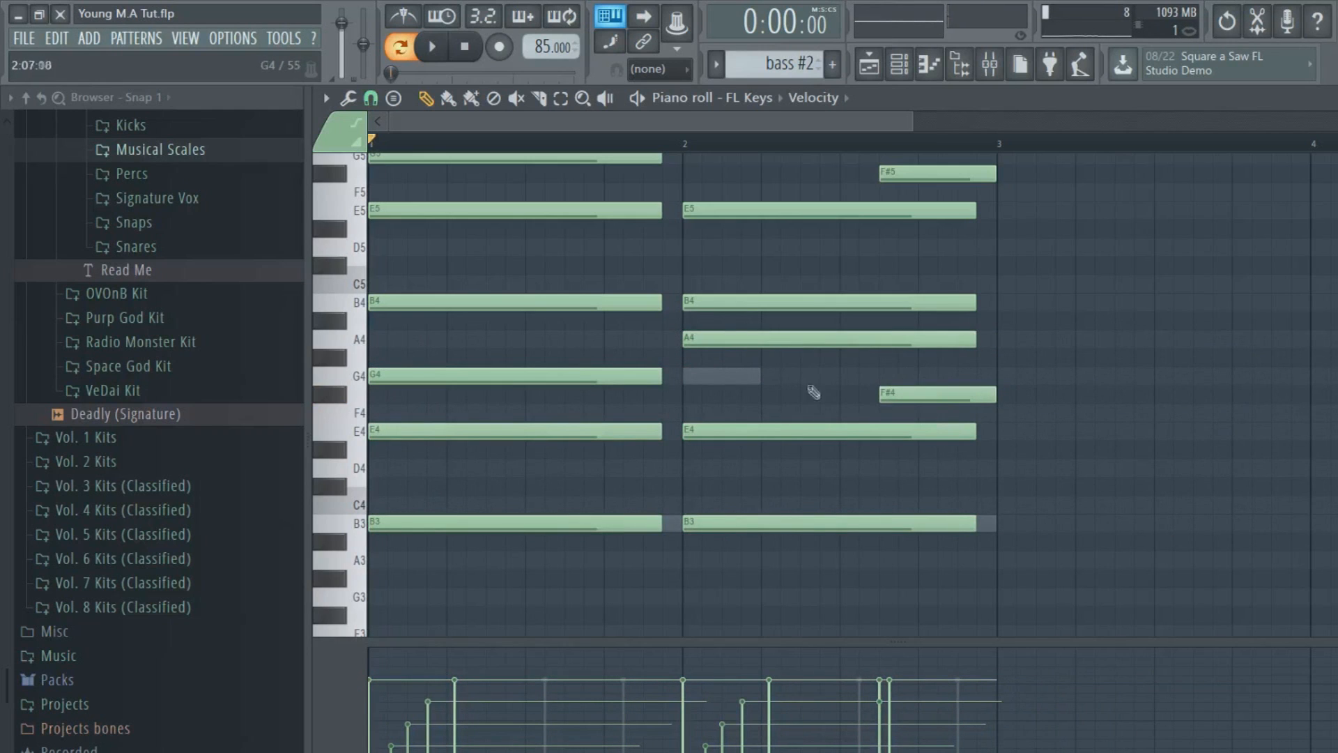
{"action": "scroll", "coordinate": [592, 476], "scroll_direction": "up", "scroll_amount": 3}
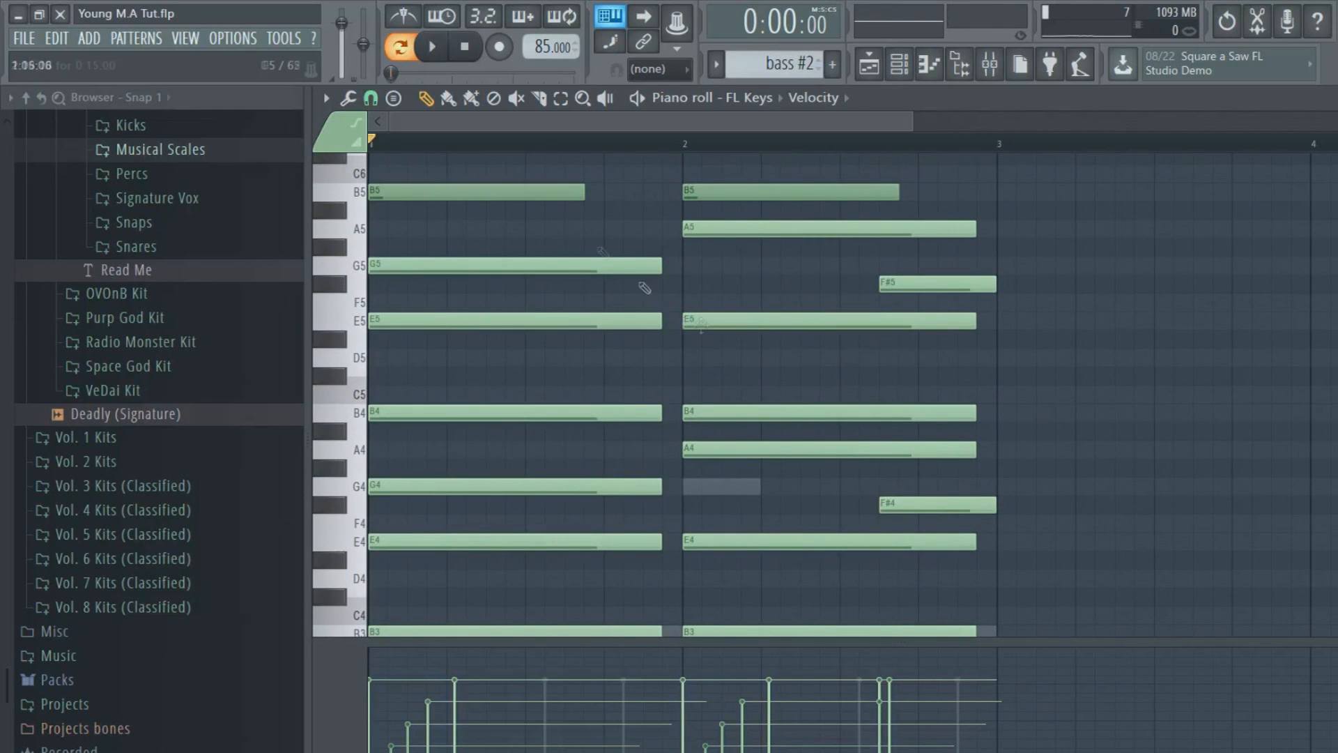
{"action": "scroll", "coordinate": [805, 360], "scroll_direction": "up", "scroll_amount": 4}
{"action": "scroll", "coordinate": [662, 384], "scroll_direction": "up", "scroll_amount": 5}
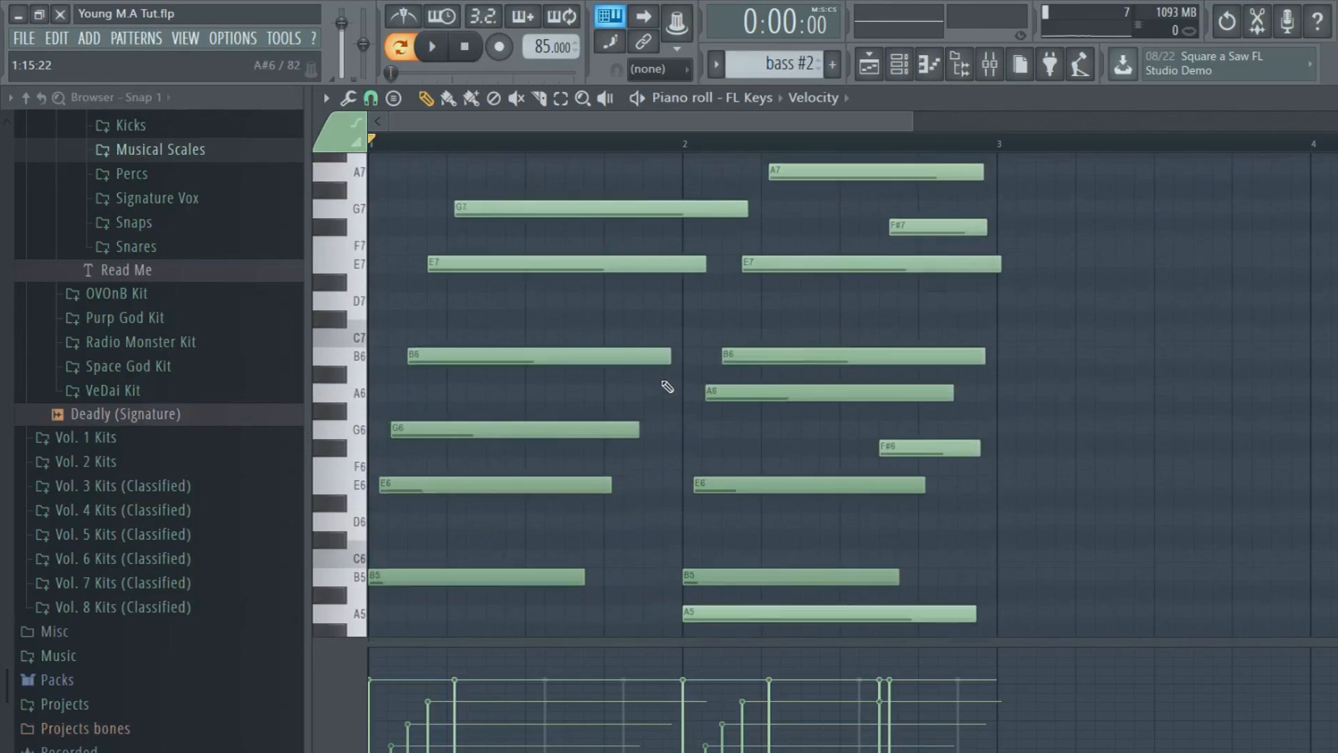
Nudge the strummed G7 and E7 notes in bar 1 slightly earlier in the FL Keys piano roll
{"action": "scroll", "coordinate": [620, 357], "scroll_direction": "down", "scroll_amount": 3}
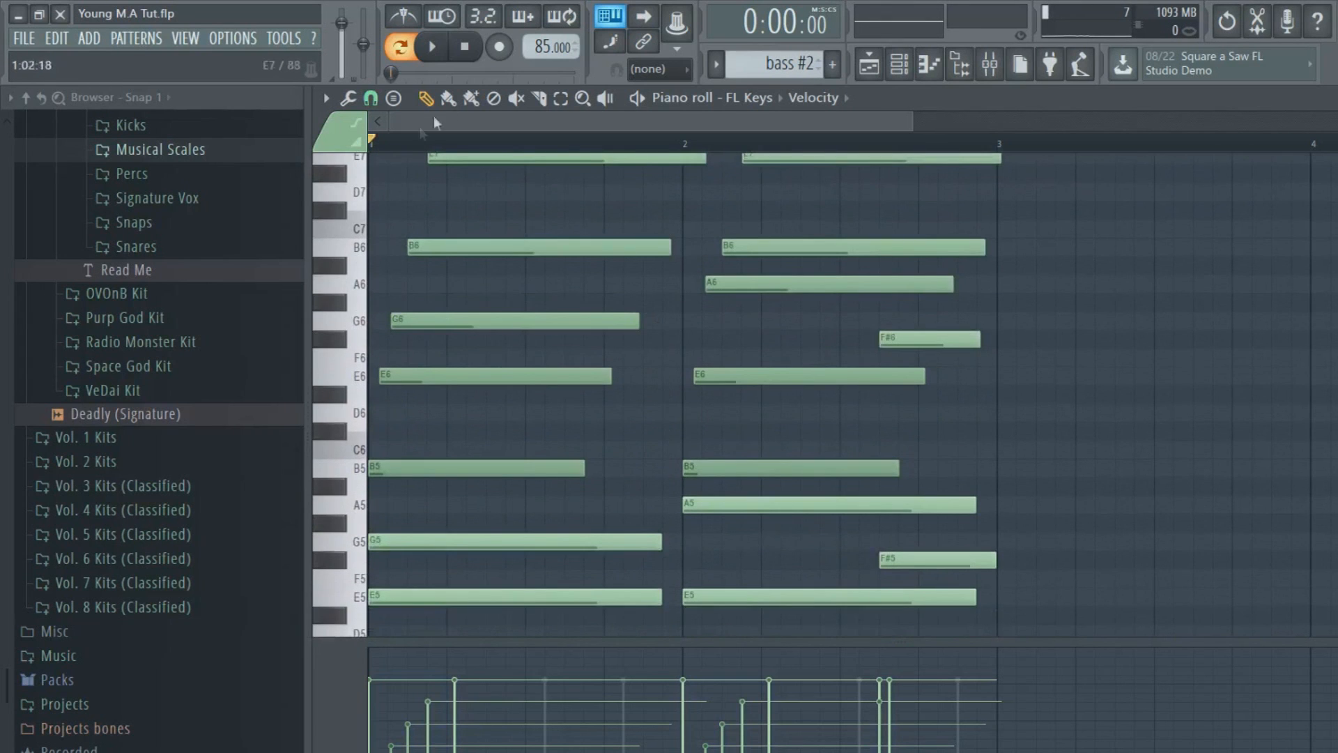
{"action": "left_click_drag", "start_coordinate": [983, 474], "coordinate": [432, 153]}
{"action": "right_click", "coordinate": [449, 300]}
{"action": "left_click", "coordinate": [426, 300]}
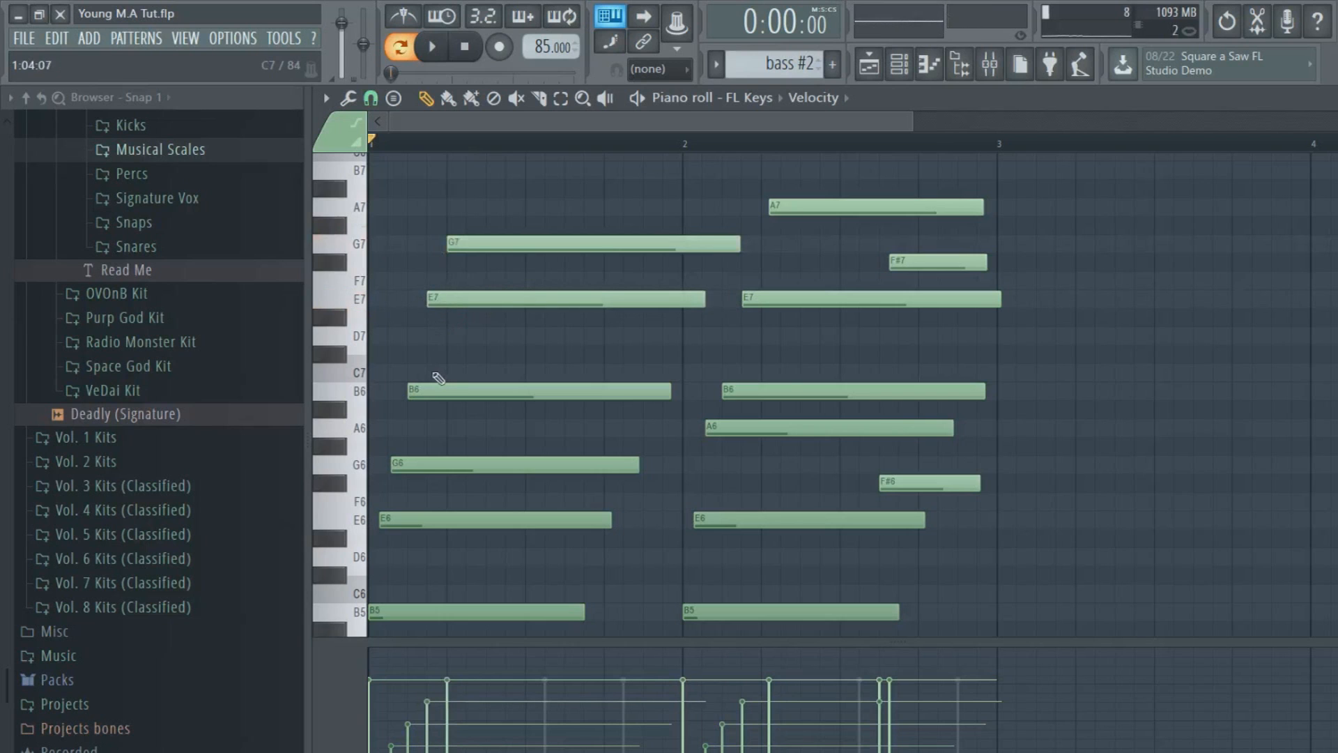
Delete the strummed B5 and E6 notes in bar 1 and nudge the G6 note slightly earlier
{"action": "scroll", "coordinate": [436, 379], "scroll_direction": "down", "scroll_amount": 1}
{"action": "right_click", "coordinate": [446, 558]}
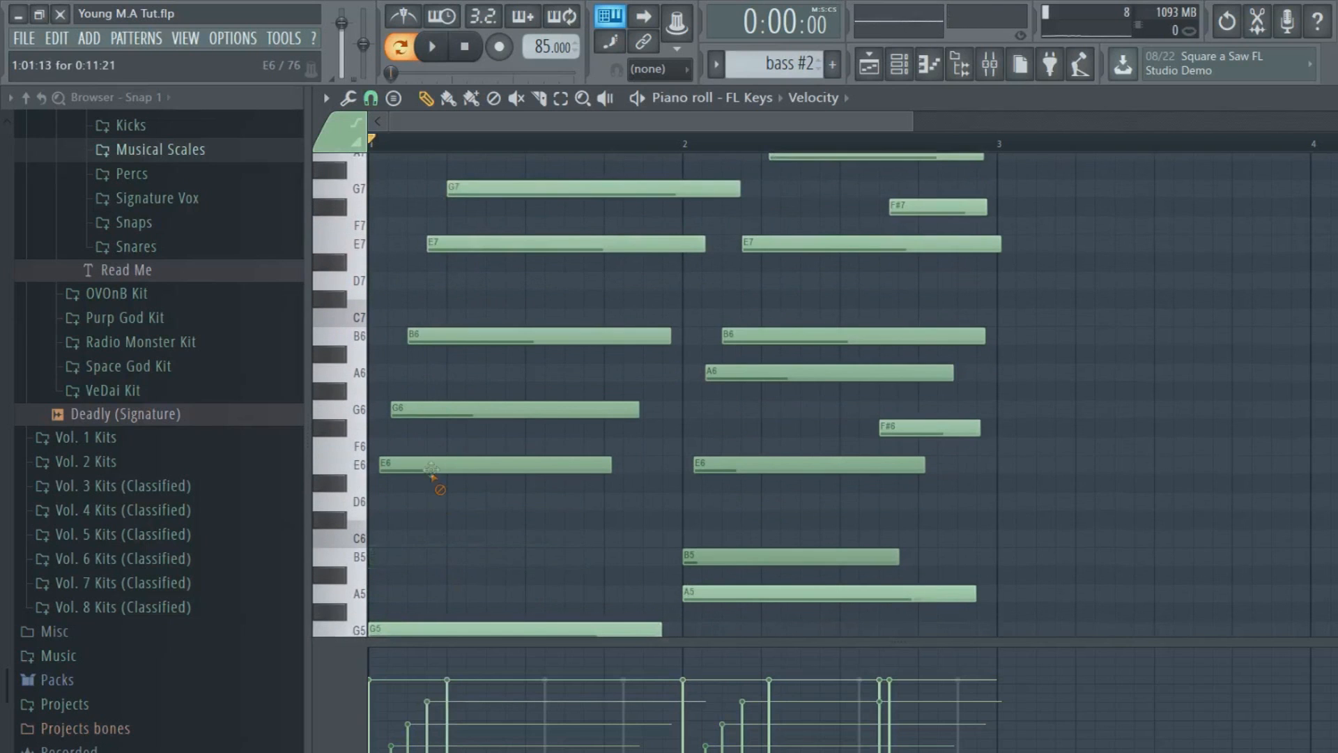
{"action": "right_click", "coordinate": [432, 467]}
{"action": "left_click_drag", "start_coordinate": [412, 417], "coordinate": [408, 416]}
{"action": "right_click", "coordinate": [426, 340]}
{"action": "left_click", "coordinate": [406, 338]}
Delete the strummed B5 and E6 notes in bar 2 and move the A6 note slightly later
{"action": "right_click", "coordinate": [725, 556]}
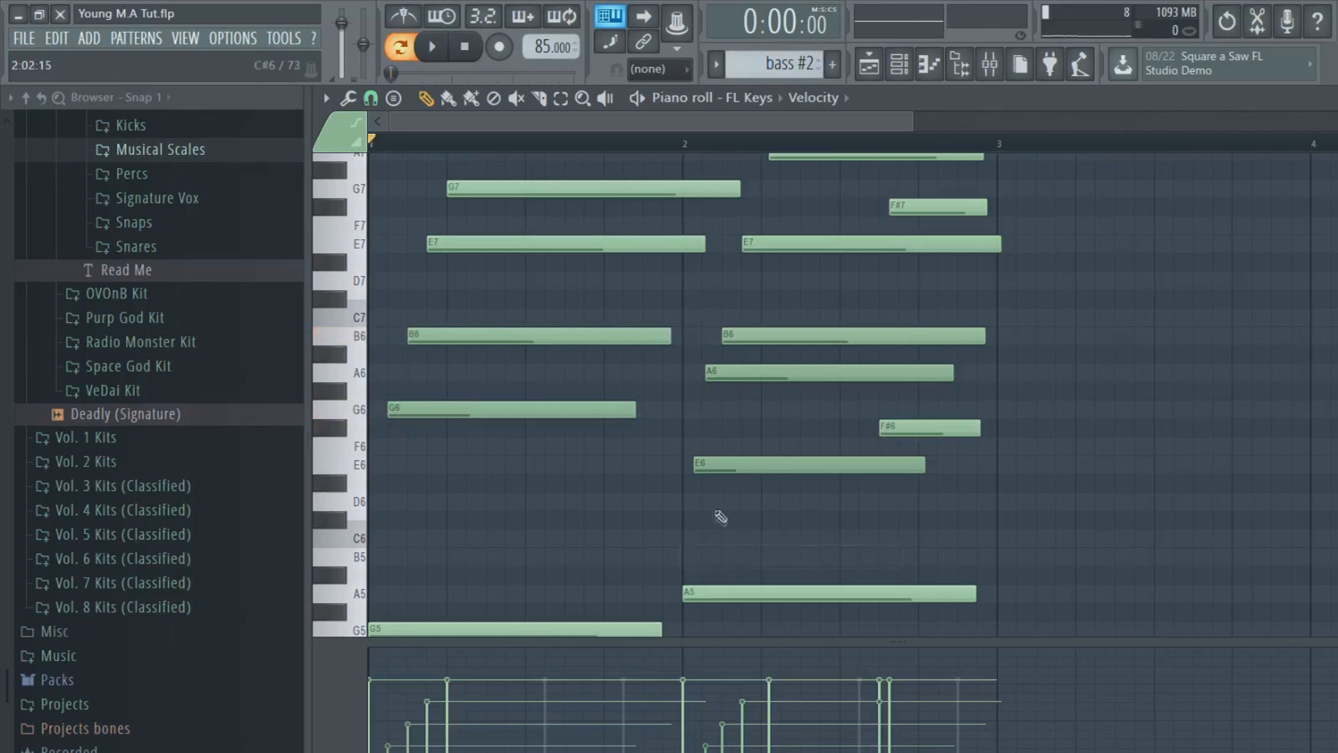
{"action": "right_click", "coordinate": [721, 464]}
{"action": "right_click", "coordinate": [716, 372]}
{"action": "left_click", "coordinate": [732, 372]}
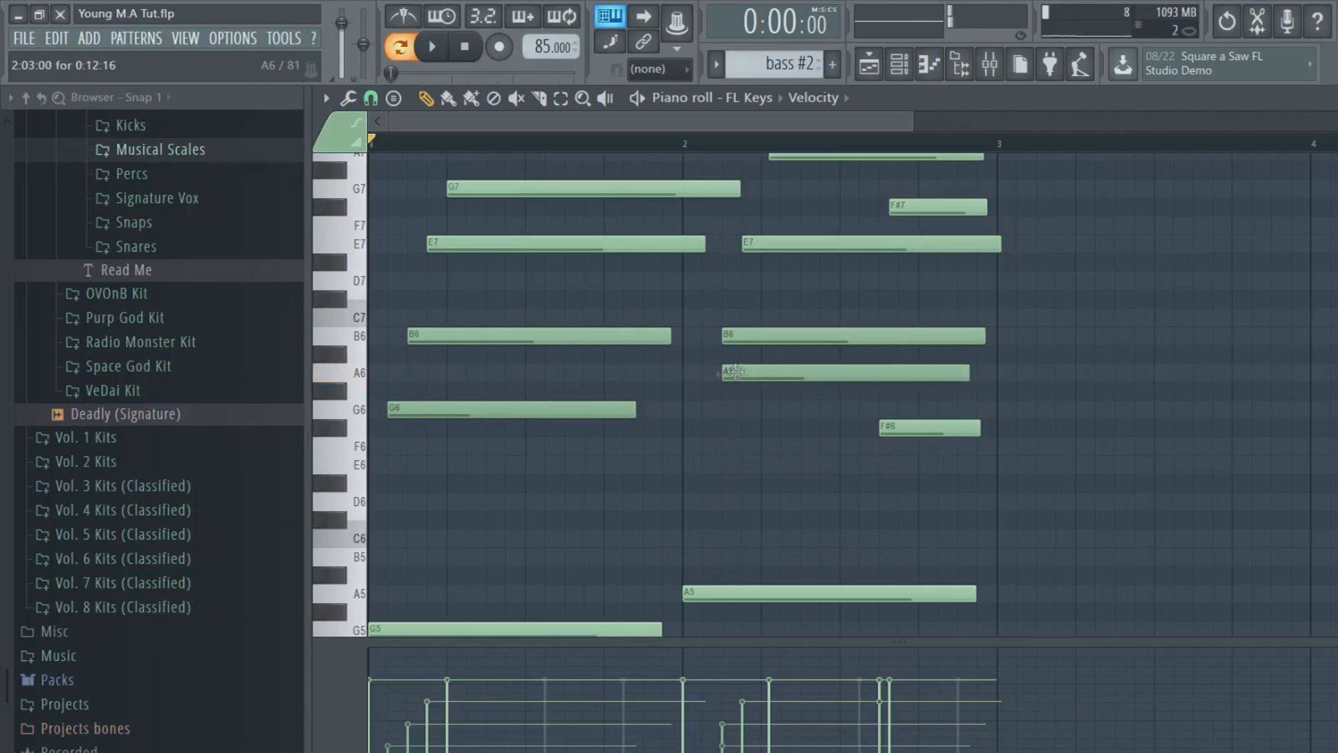
Shift the B6, E7, A7 and F#7 notes in bar 2 later to even out the strum spacing
{"action": "left_click_drag", "start_coordinate": [746, 342], "coordinate": [765, 342]}
{"action": "left_click_drag", "start_coordinate": [760, 244], "coordinate": [780, 244]}
{"action": "scroll", "coordinate": [790, 279], "scroll_direction": "up", "scroll_amount": 2}
{"action": "left_click_drag", "start_coordinate": [781, 266], "coordinate": [812, 266]}
{"action": "left_click", "coordinate": [901, 320]}
{"action": "right_click", "coordinate": [901, 320]}
{"action": "left_click", "coordinate": [902, 321]}
{"action": "scroll", "coordinate": [547, 217], "scroll_direction": "down", "scroll_amount": 1}
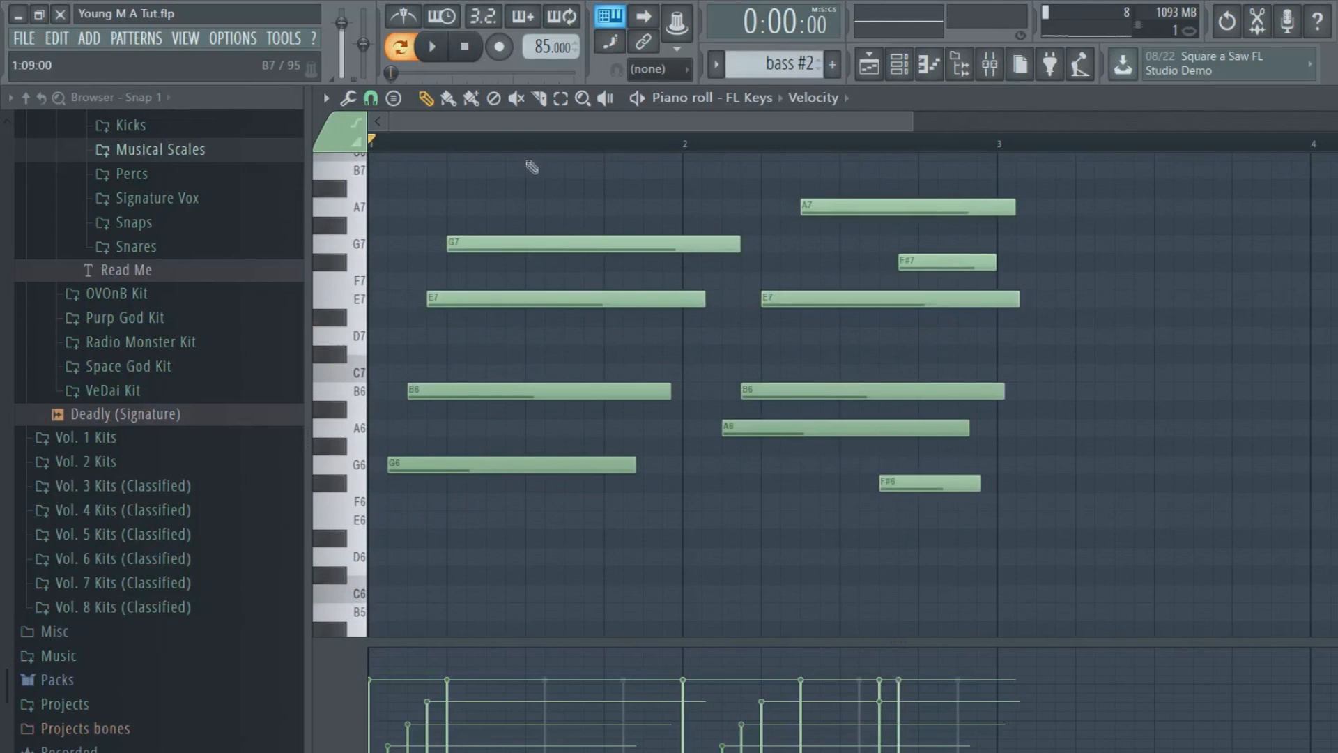
Play back the edited FL Keys chords, and cut them out of the bass #2 pattern
{"action": "left_click", "coordinate": [448, 50]}
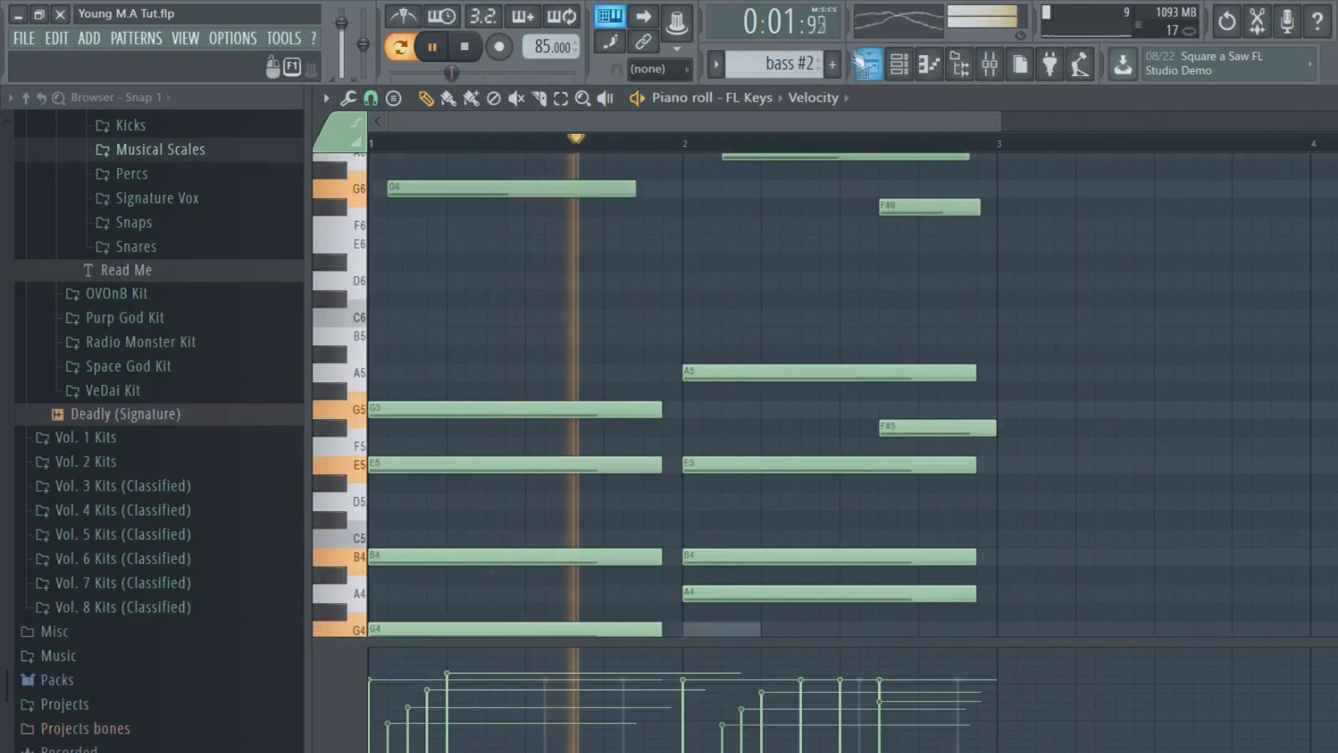
{"action": "left_click", "coordinate": [899, 64]}
{"action": "key", "text": "space"}
{"action": "right_click", "coordinate": [608, 622]}
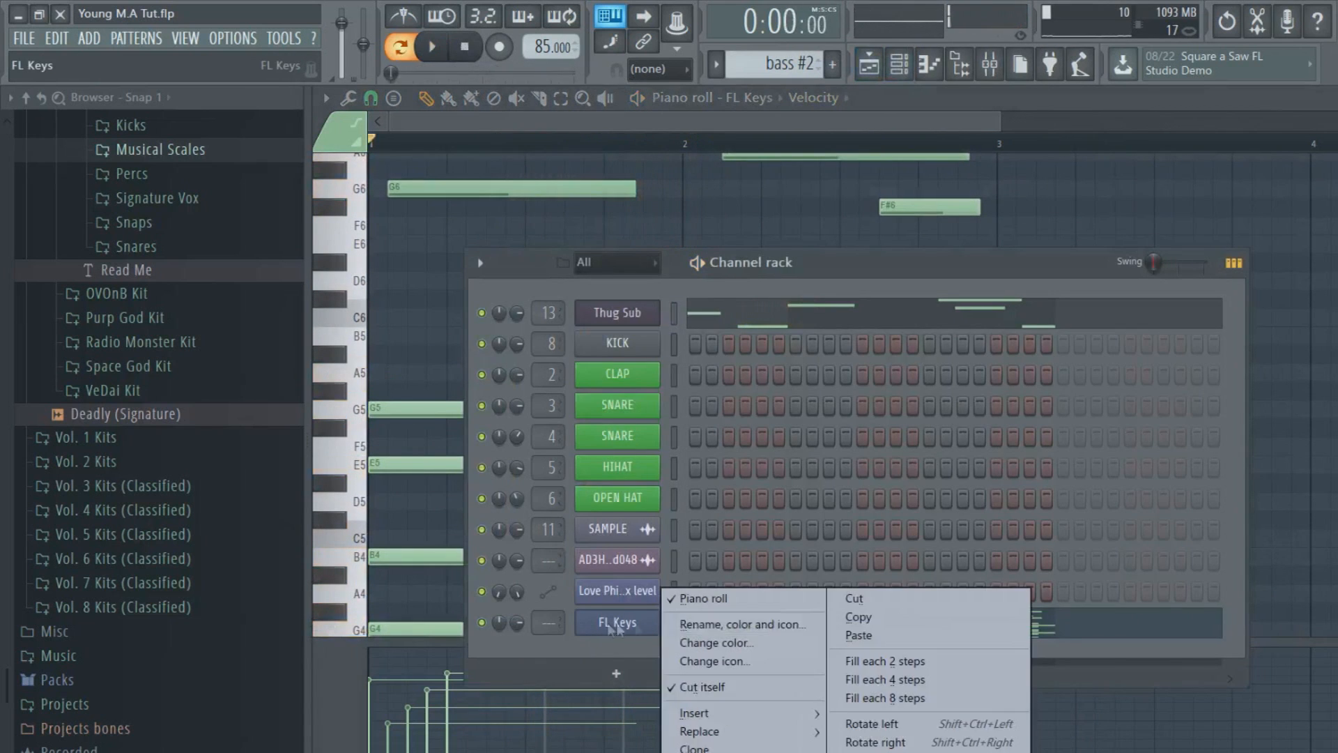
{"action": "left_click", "coordinate": [855, 601]}
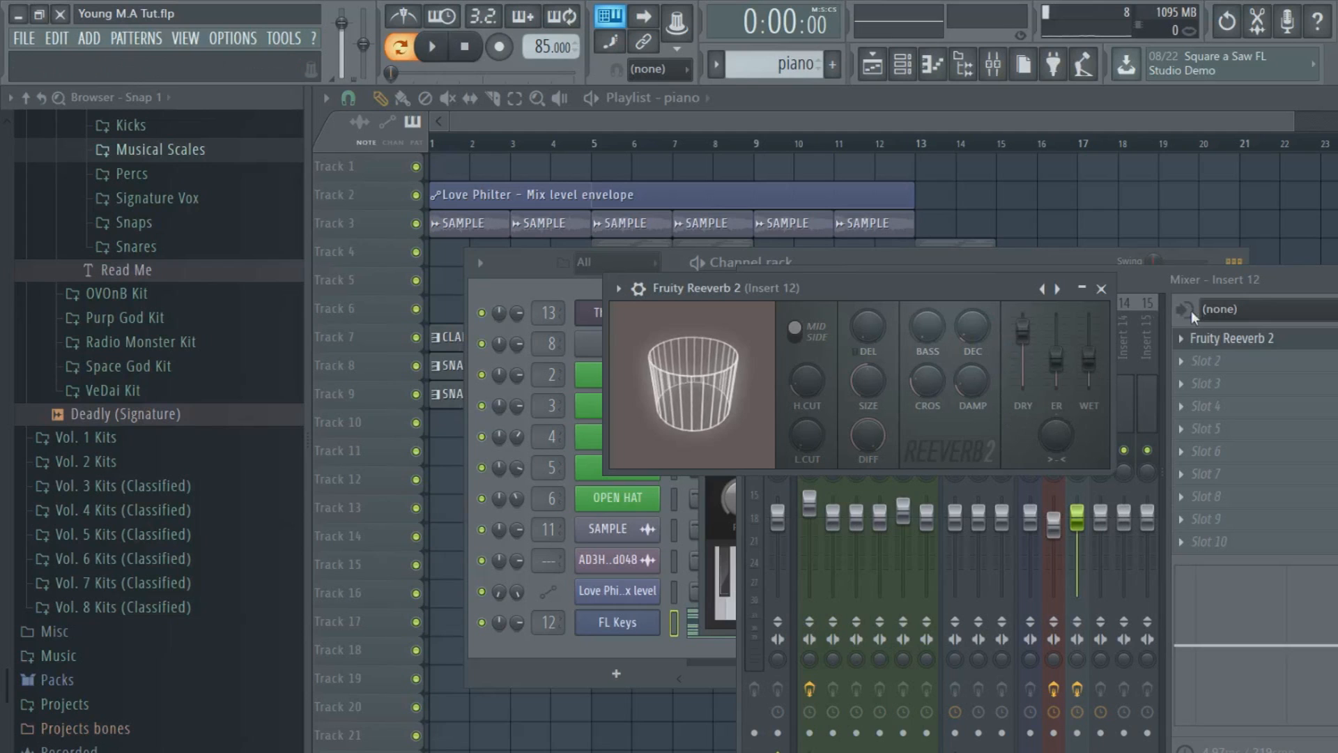
Close Fruity Reeverb 2 on Insert 12 and raise the insert's EQ low cut to about 185 Hz during playback
{"action": "left_click", "coordinate": [1101, 289]}
{"action": "key", "text": "space"}
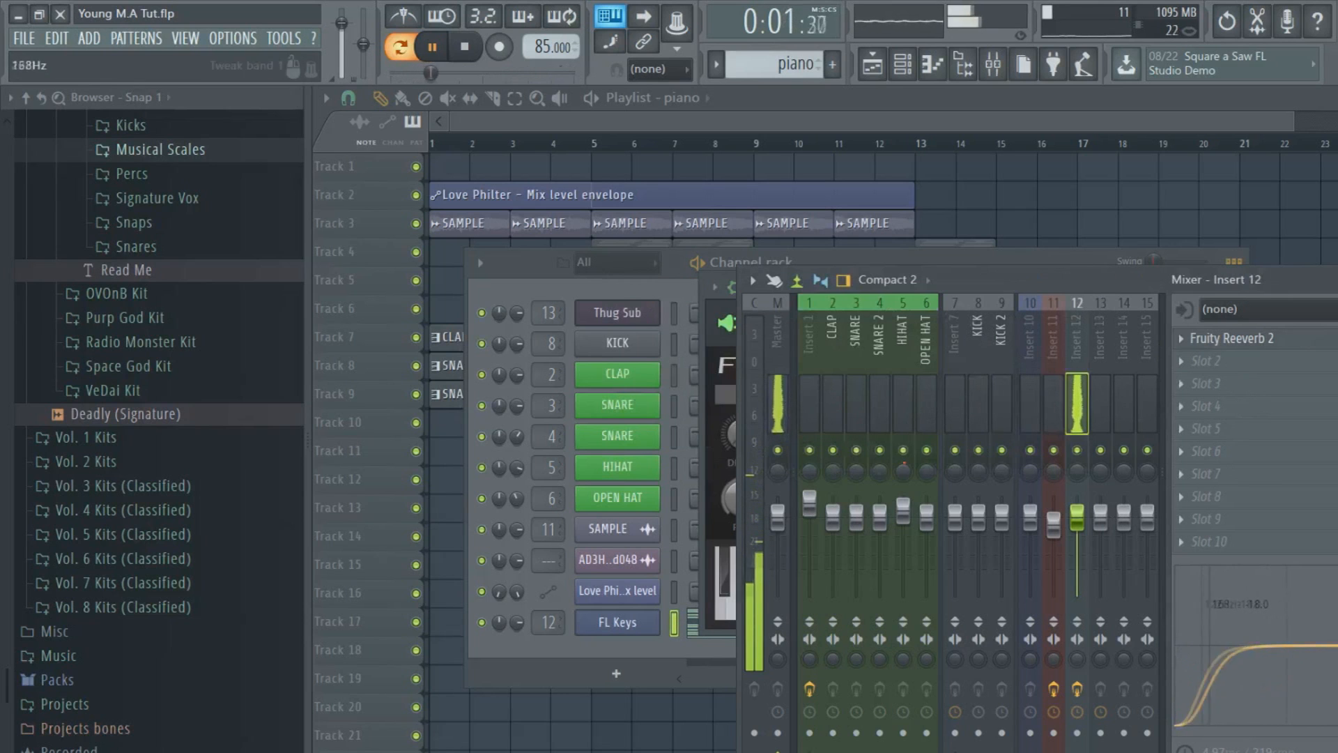
{"action": "left_click_drag", "start_coordinate": [1210, 701], "coordinate": [1222, 700]}
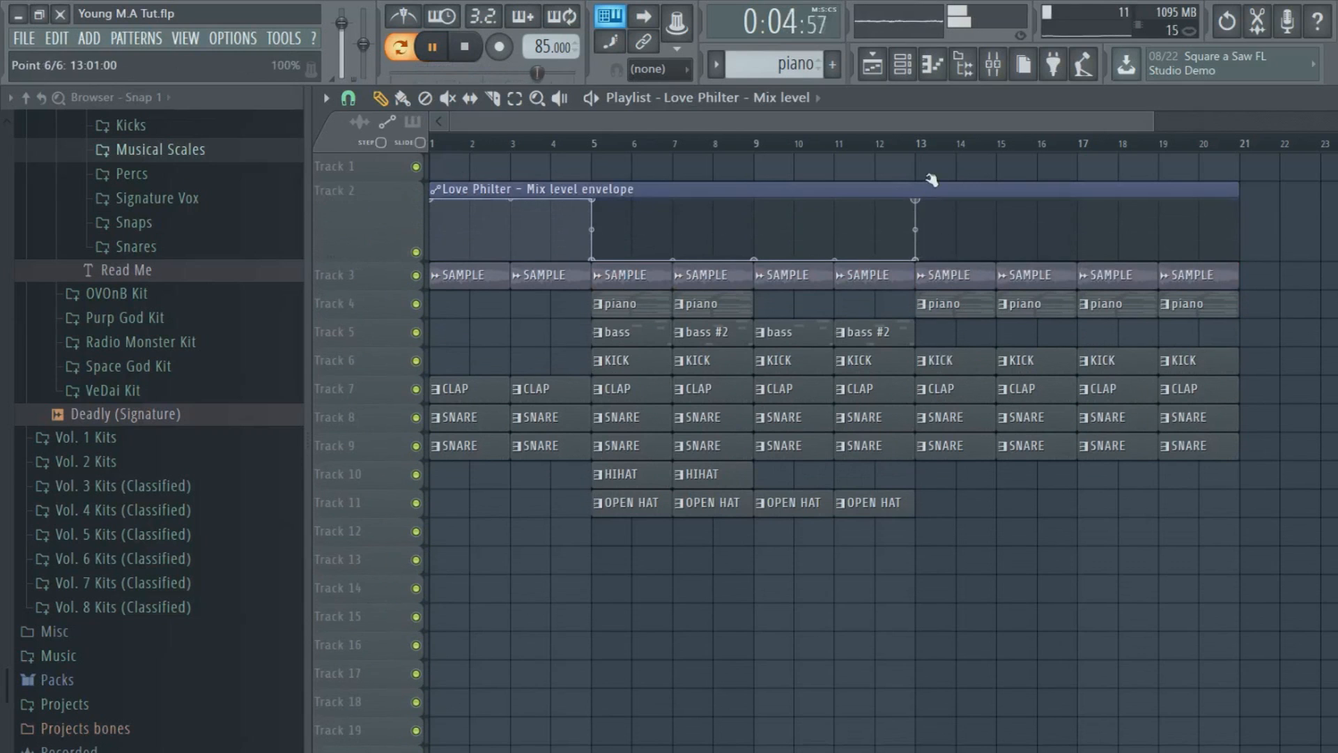
Extend the Love Philter automation clip to bar 23, holding it at 100% from bar 13 and dropping it to zero at bar 21
{"action": "right_click", "coordinate": [1231, 201]}
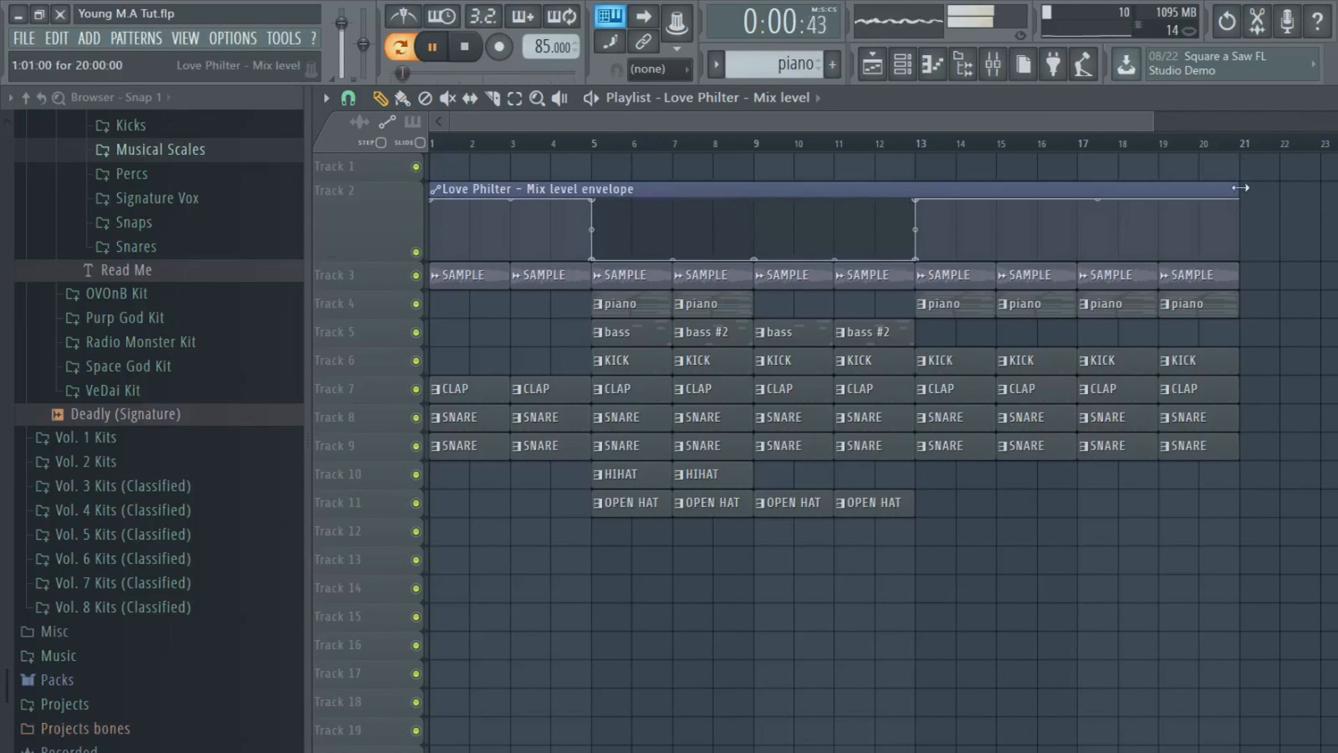
{"action": "left_click_drag", "start_coordinate": [1240, 188], "coordinate": [1318, 189]}
{"action": "right_click", "coordinate": [1246, 255]}
{"action": "mouse_move", "coordinate": [1248, 257]}
{"action": "left_mouse_down"}
{"action": "mouse_move", "coordinate": [1252, 166]}
{"action": "mouse_move", "coordinate": [1242, 261]}
{"action": "left_mouse_up"}
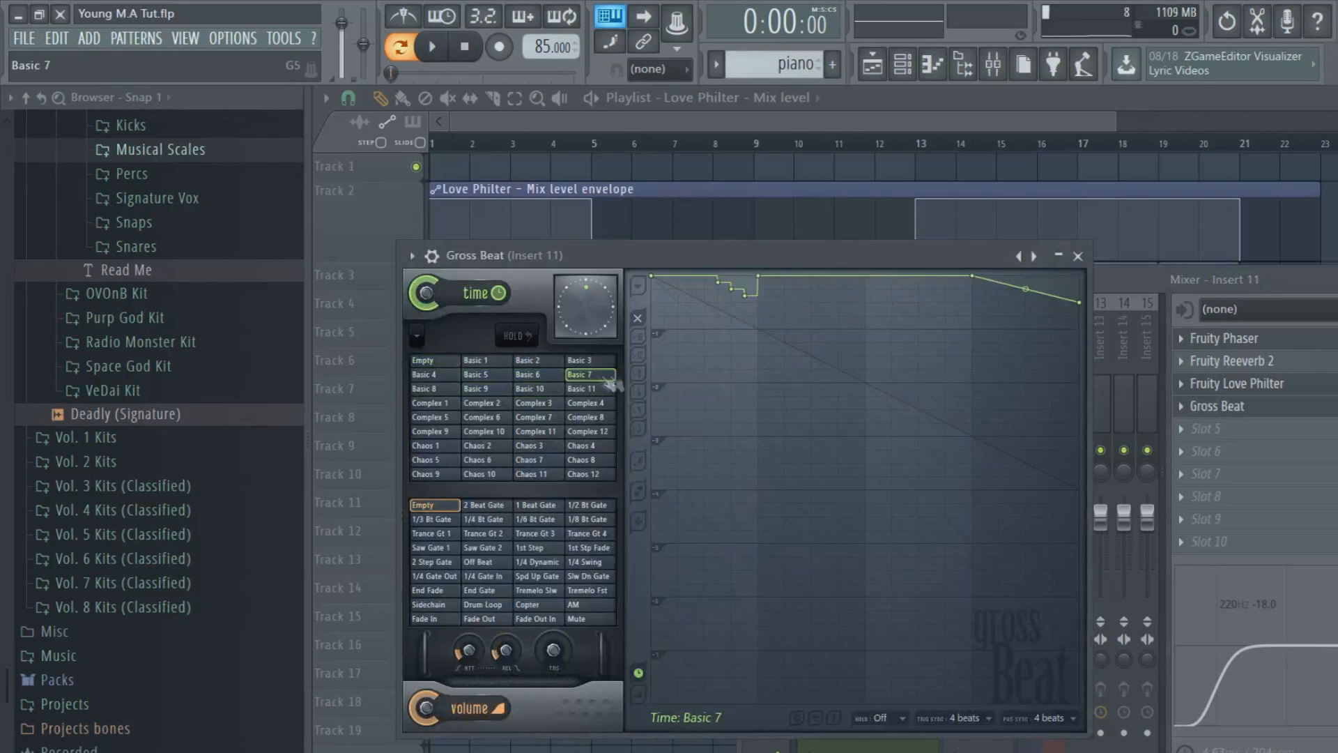
Choose the Complex 7 time preset in Gross Beat on Insert 11 and close the plugin
{"action": "left_click", "coordinate": [592, 445]}
{"action": "left_click", "coordinate": [537, 460]}
{"action": "mouse_move", "coordinate": [560, 426]}
{"action": "left_mouse_down"}
{"action": "mouse_move", "coordinate": [538, 404]}
{"action": "mouse_move", "coordinate": [555, 432]}
{"action": "mouse_move", "coordinate": [553, 420]}
{"action": "left_mouse_up"}
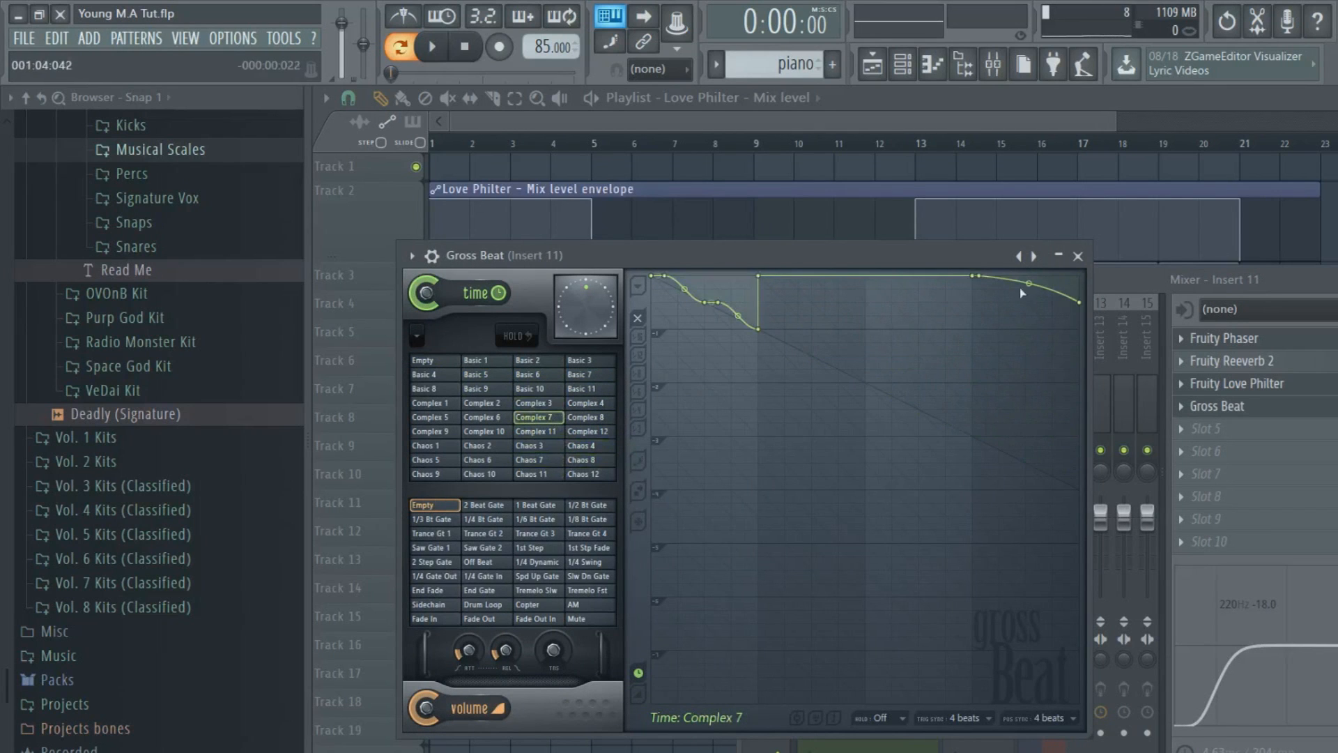
{"action": "left_click", "coordinate": [1078, 257]}
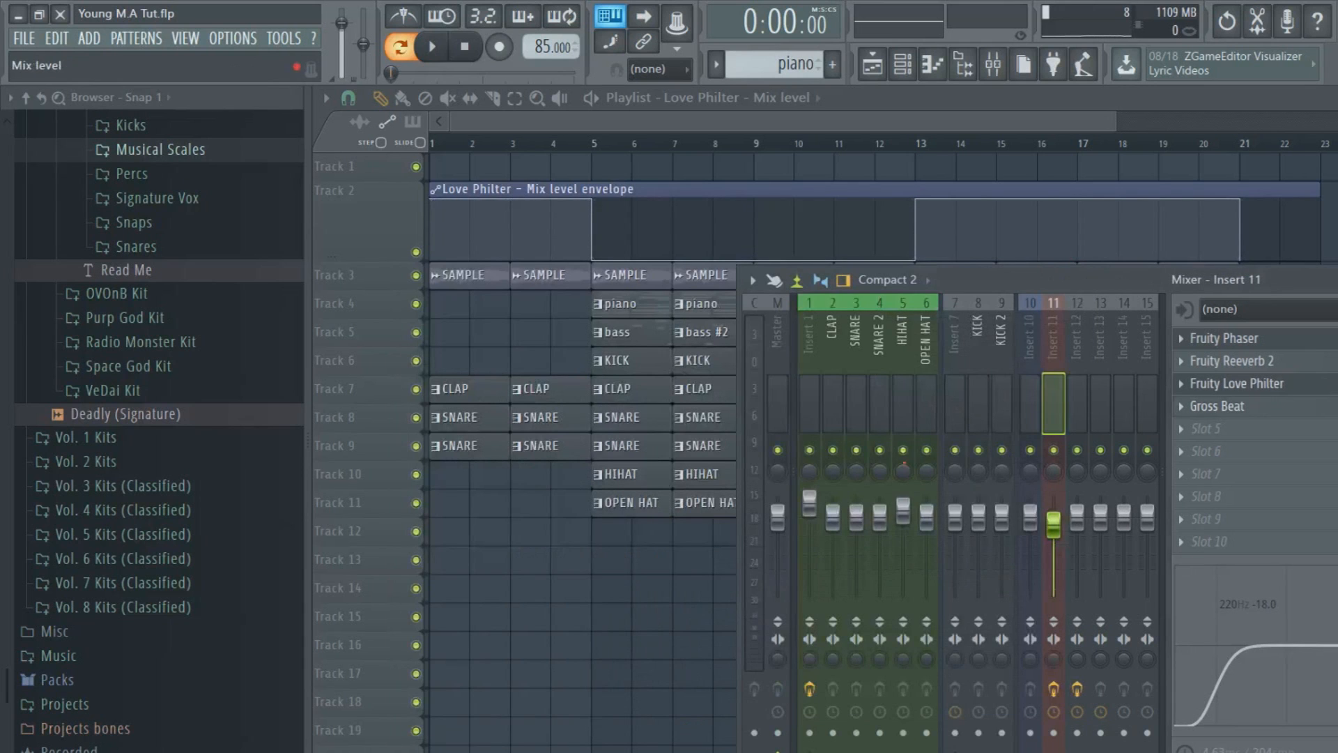
Create an automation clip for Gross Beat's mix level and enlarge Track 1 to show its envelope
{"action": "right_click", "coordinate": [1335, 411]}
{"action": "left_click", "coordinate": [1328, 541]}
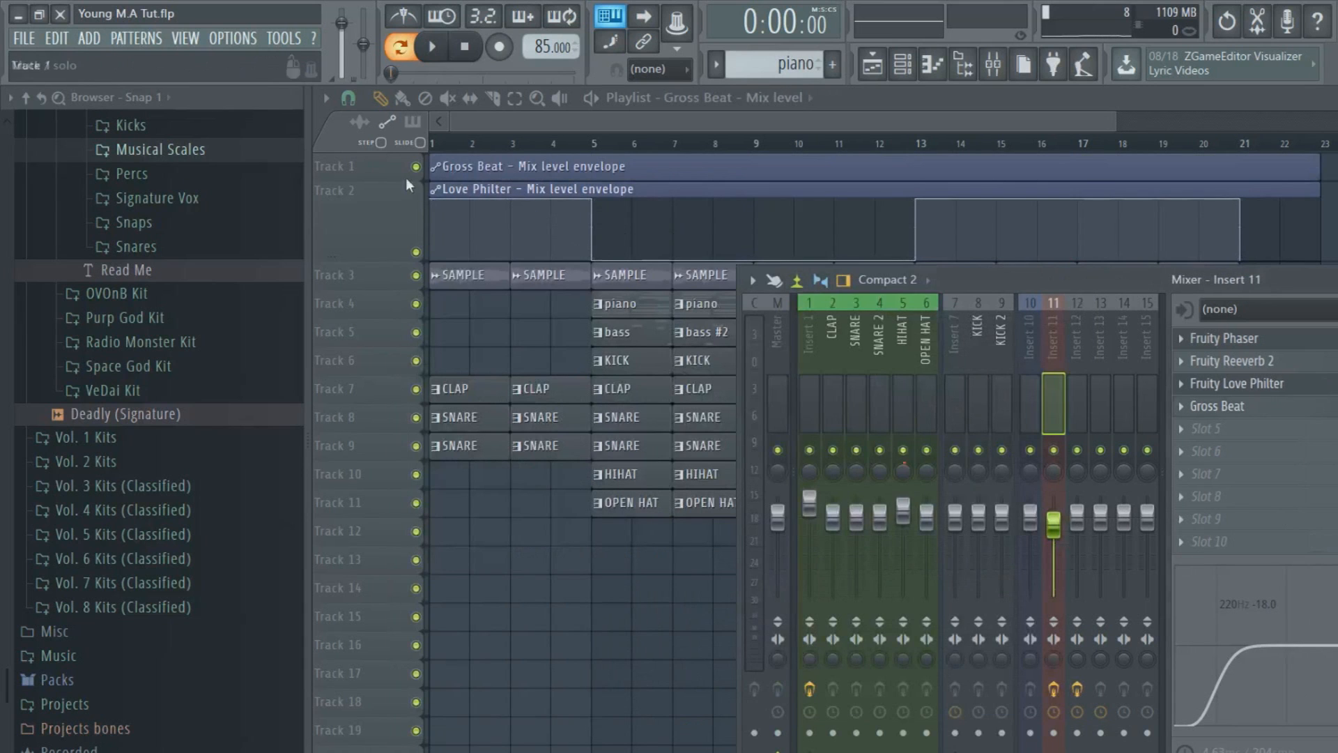
{"action": "left_click", "coordinate": [394, 178]}
{"action": "left_click_drag", "start_coordinate": [341, 180], "coordinate": [341, 240]}
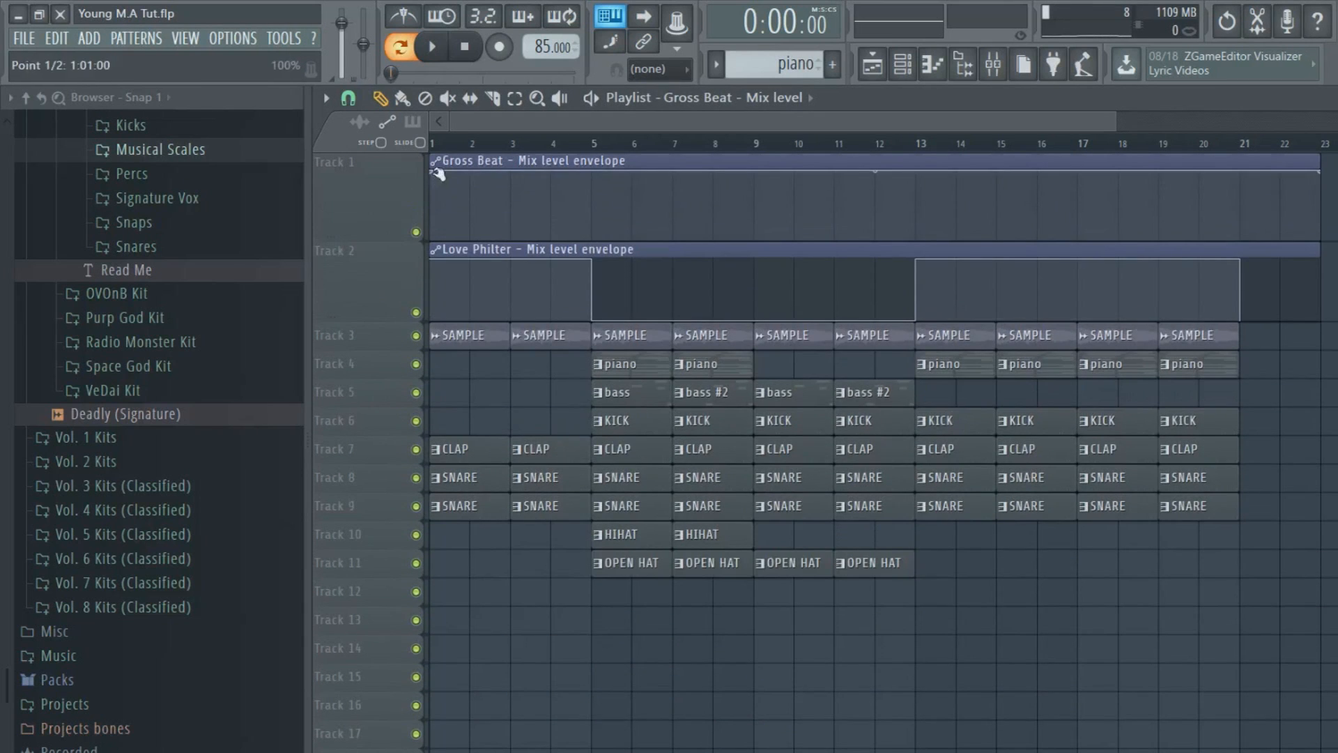
Shape the Gross Beat envelope to stay at zero until bar 13, full until bar 21 and zero again after that
{"action": "left_click_drag", "start_coordinate": [438, 174], "coordinate": [425, 262]}
{"action": "right_click", "coordinate": [914, 235]}
{"action": "right_click", "coordinate": [916, 178]}
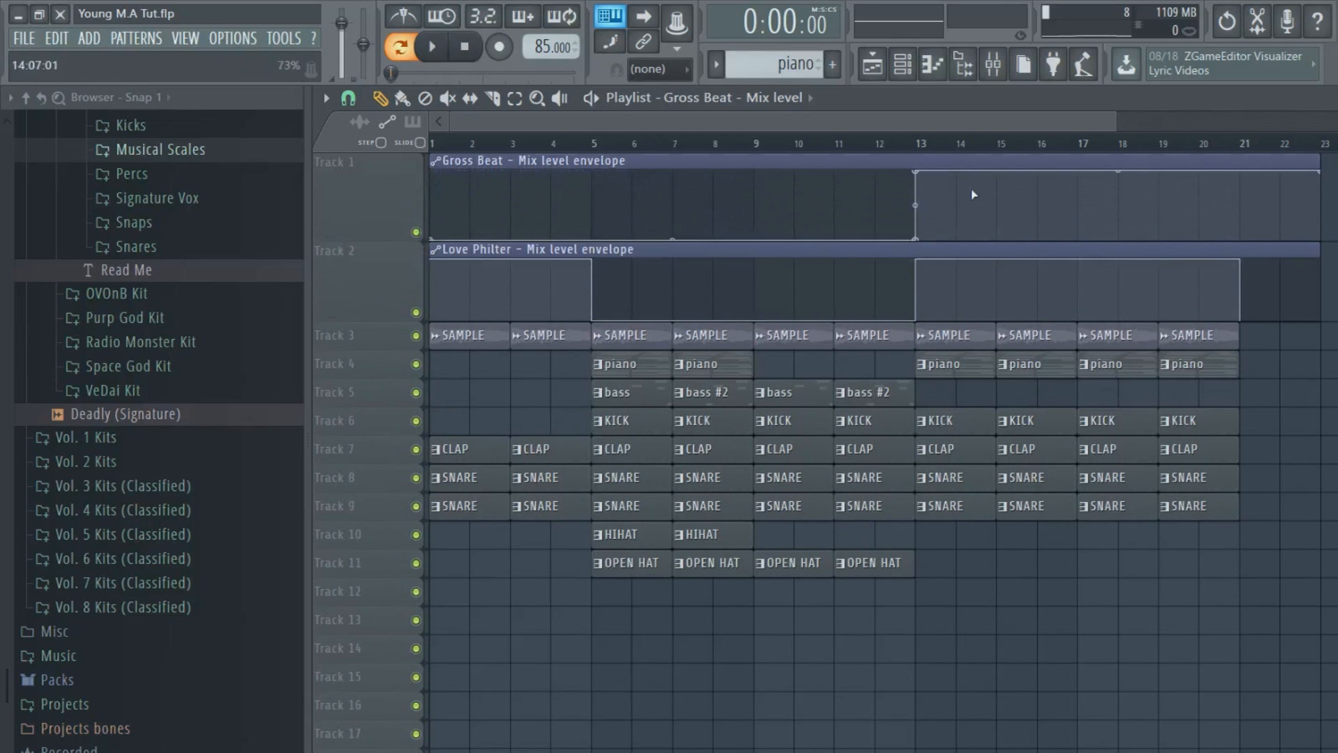
{"action": "right_click", "coordinate": [1243, 206]}
{"action": "right_click", "coordinate": [1245, 234]}
{"action": "left_click_drag", "start_coordinate": [1317, 172], "coordinate": [1317, 240]}
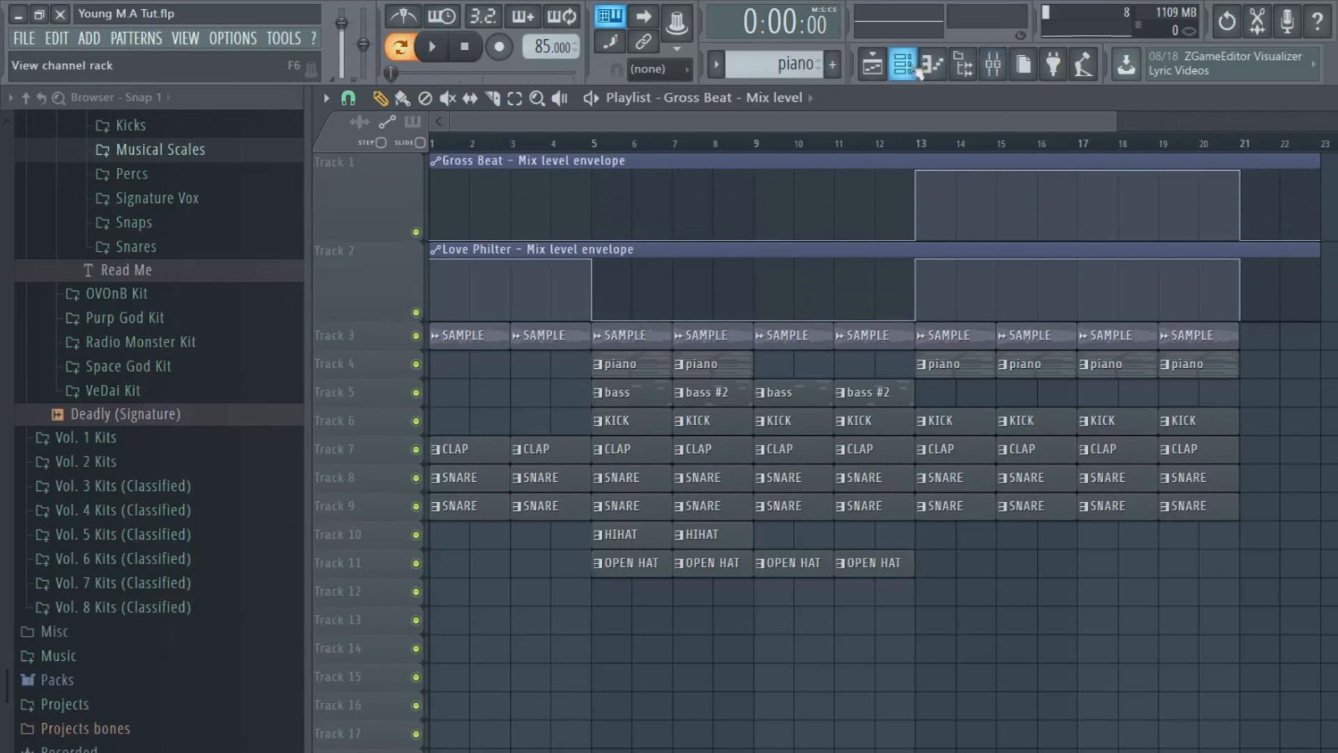
Enlarge Track 3 to show the SAMPLE waveforms and play the full arrangement in song mode
{"action": "left_click", "coordinate": [715, 68]}
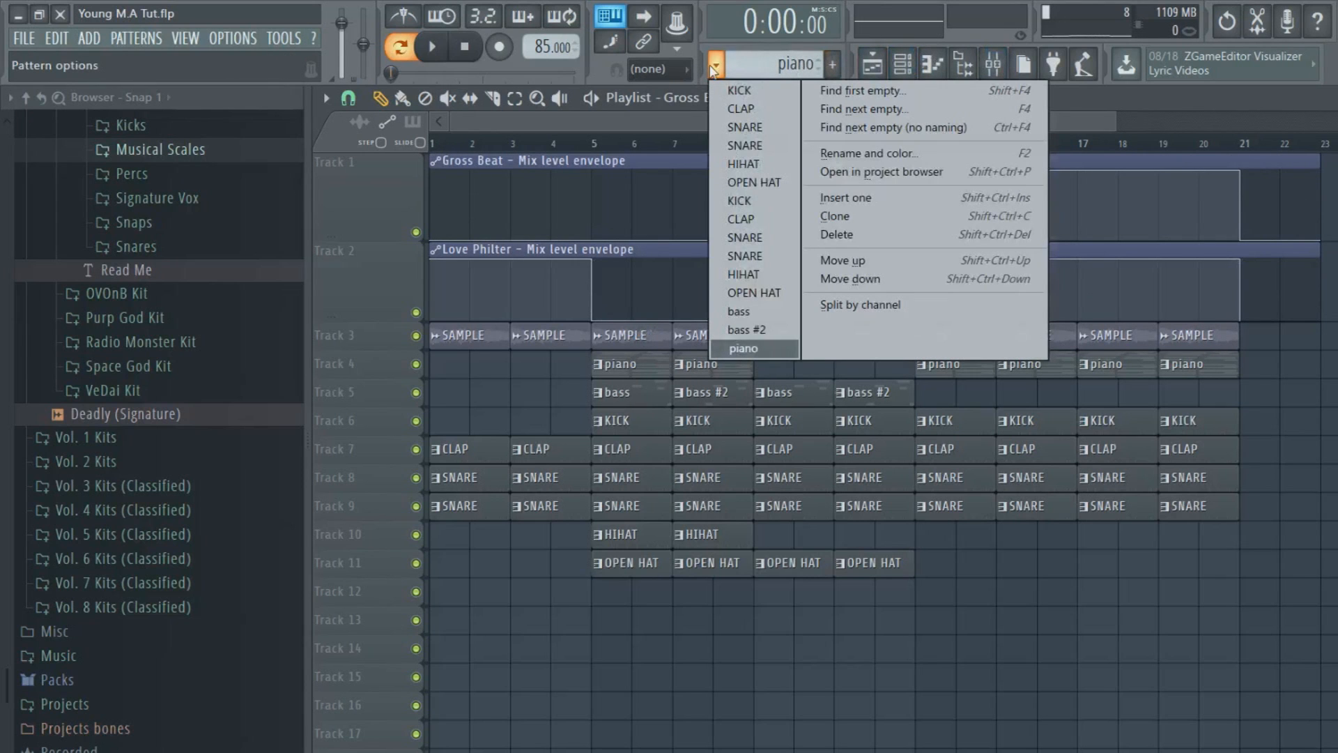
{"action": "left_click", "coordinate": [714, 70]}
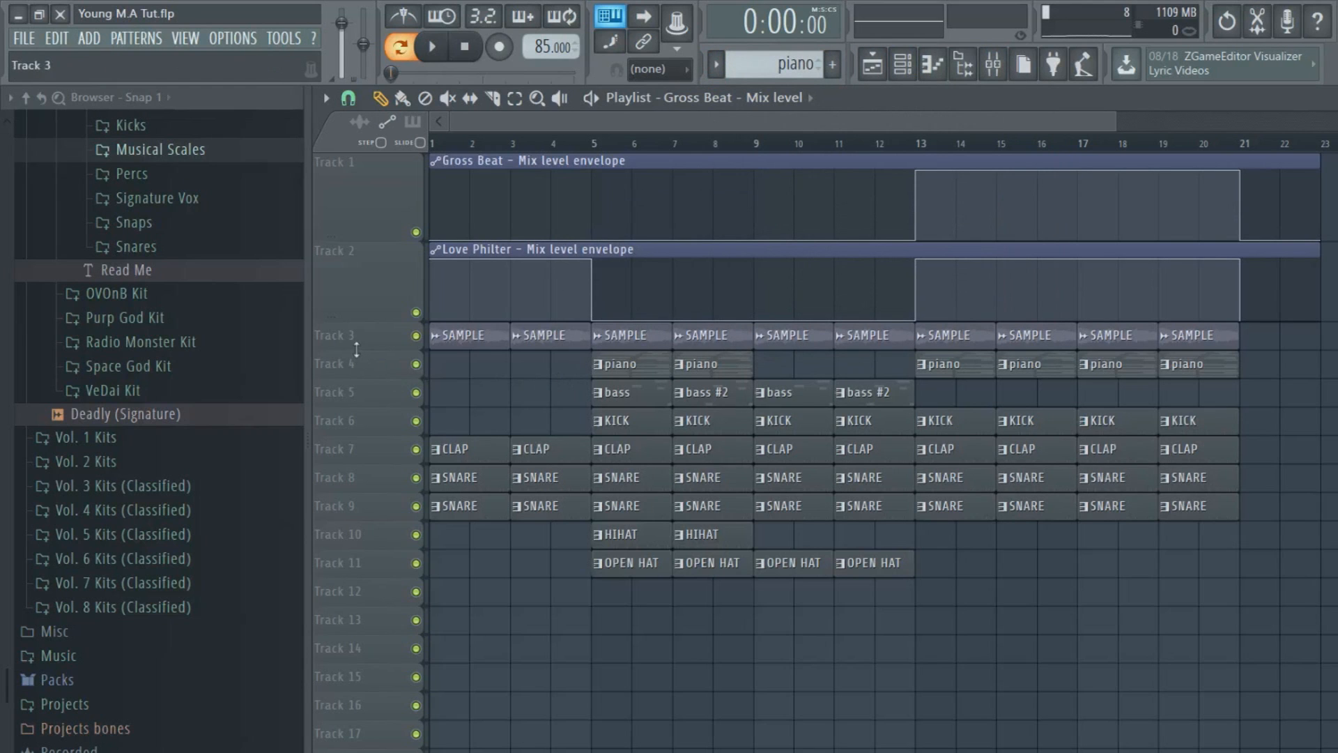
{"action": "left_click_drag", "start_coordinate": [347, 349], "coordinate": [351, 378]}
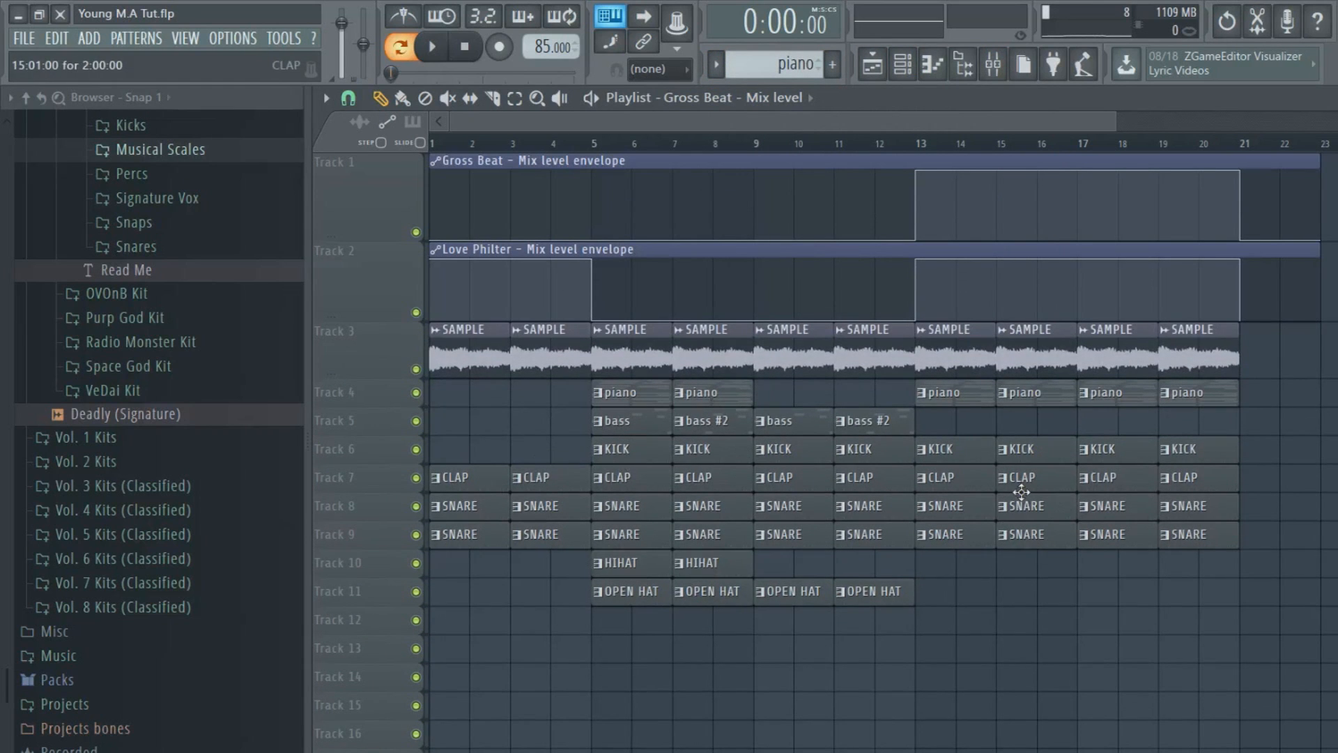
{"action": "left_click", "coordinate": [422, 54]}
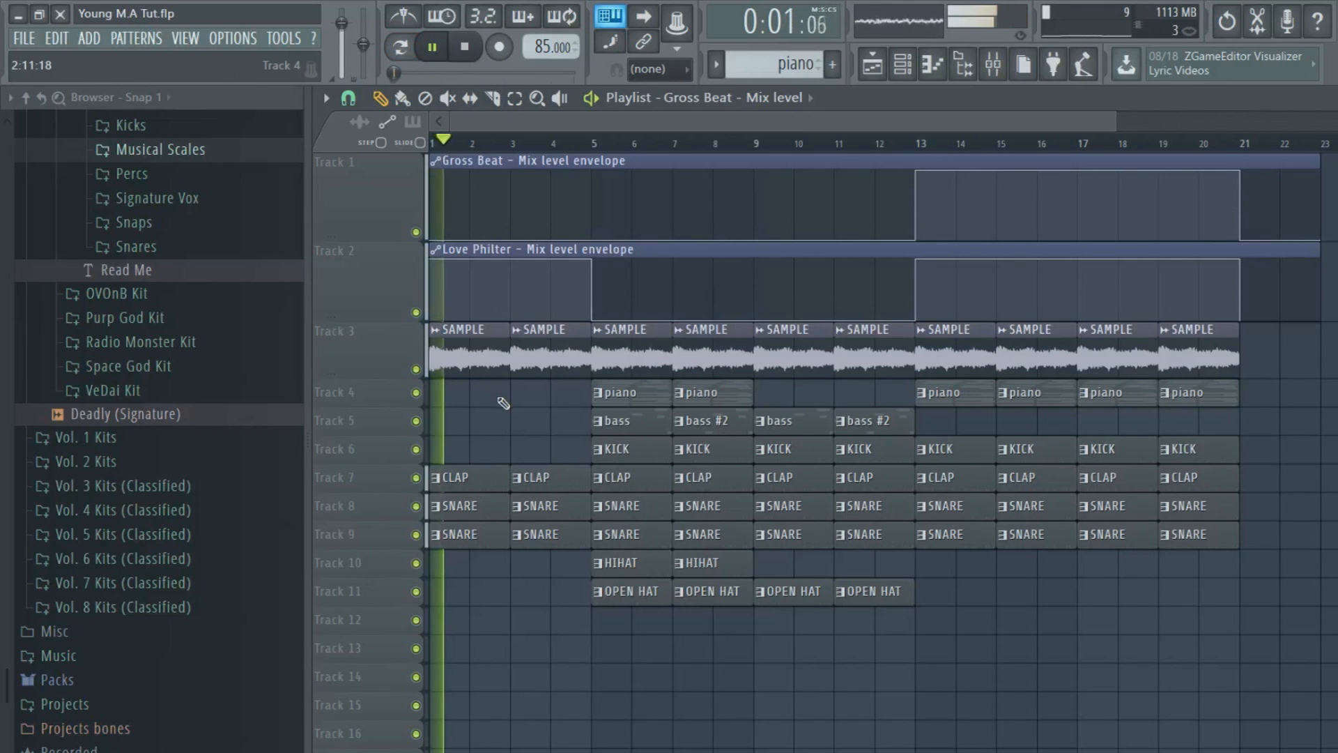
{"action": "left_click", "coordinate": [976, 747]}
{"action": "left_click", "coordinate": [976, 747]}
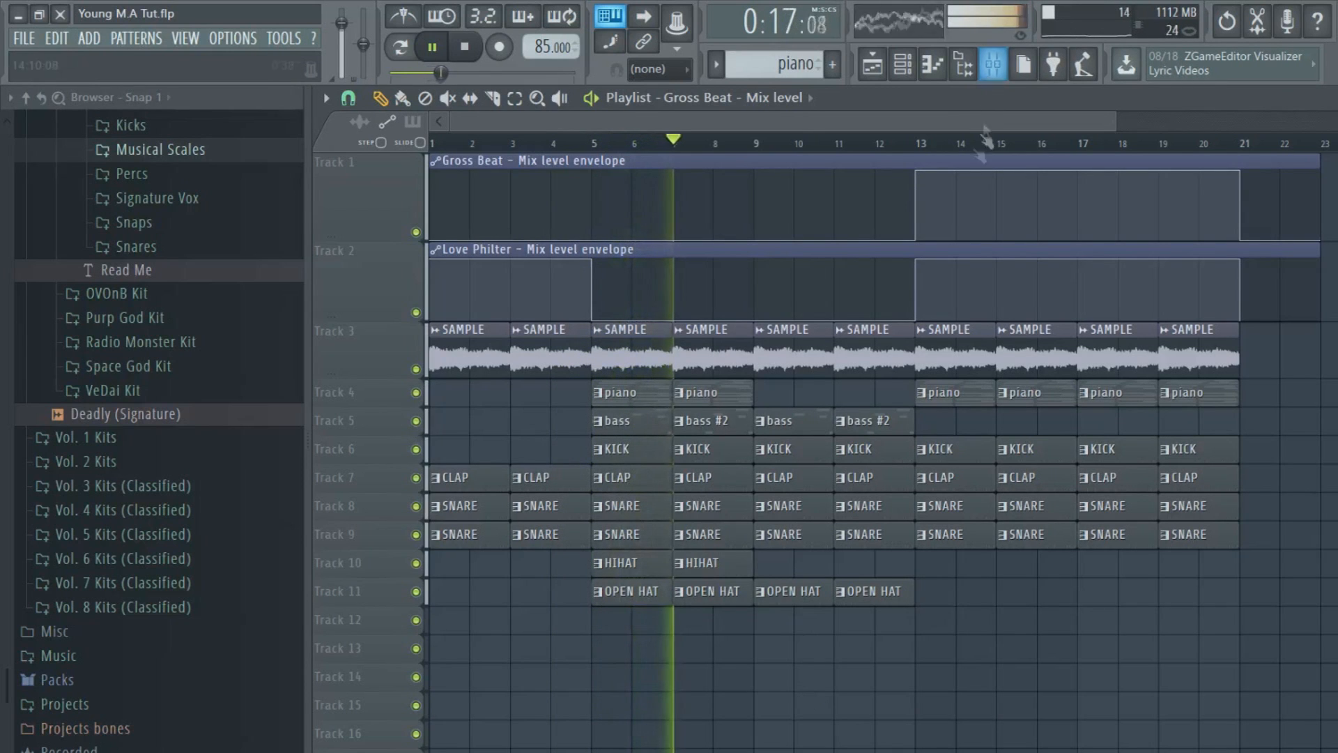
Pan Insert 12 about 21% right and Insert 11 about 5% left in the mixer, and raise Insert 11's level
{"action": "left_click", "coordinate": [994, 65]}
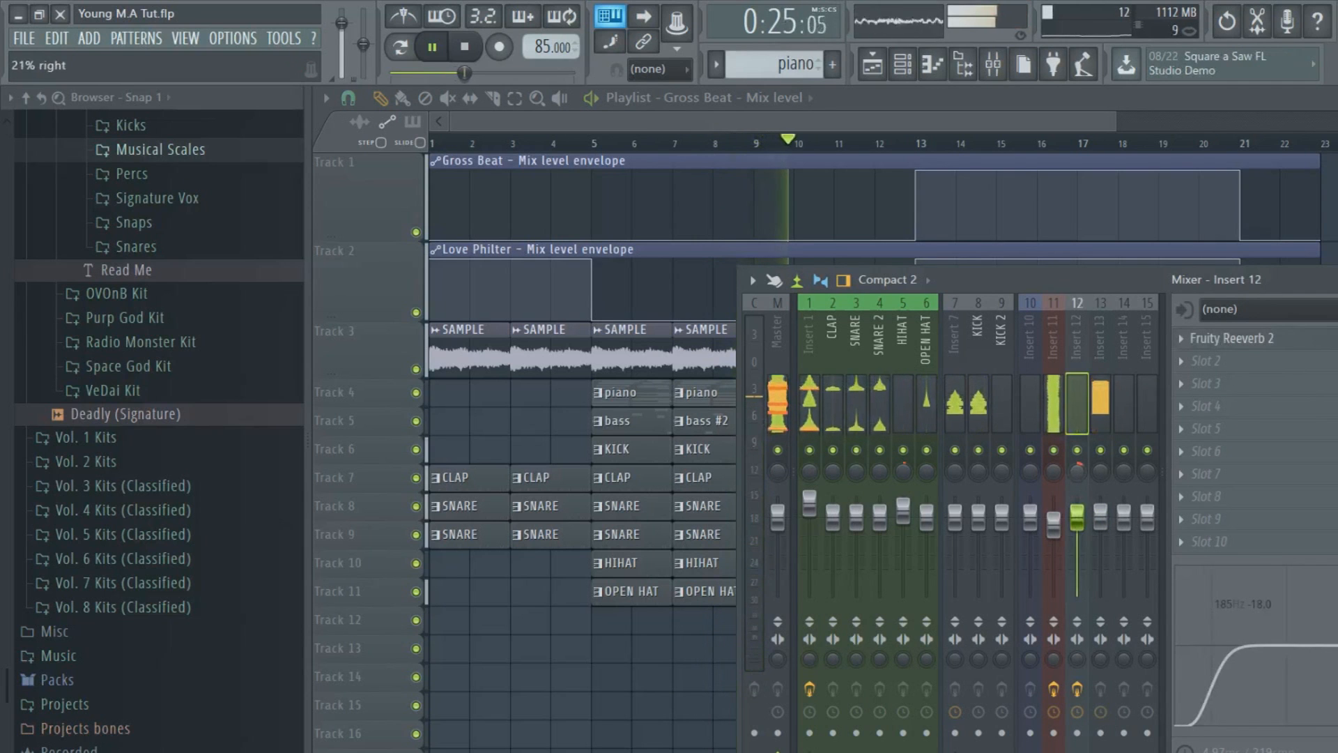
{"action": "left_click", "coordinate": [1055, 470]}
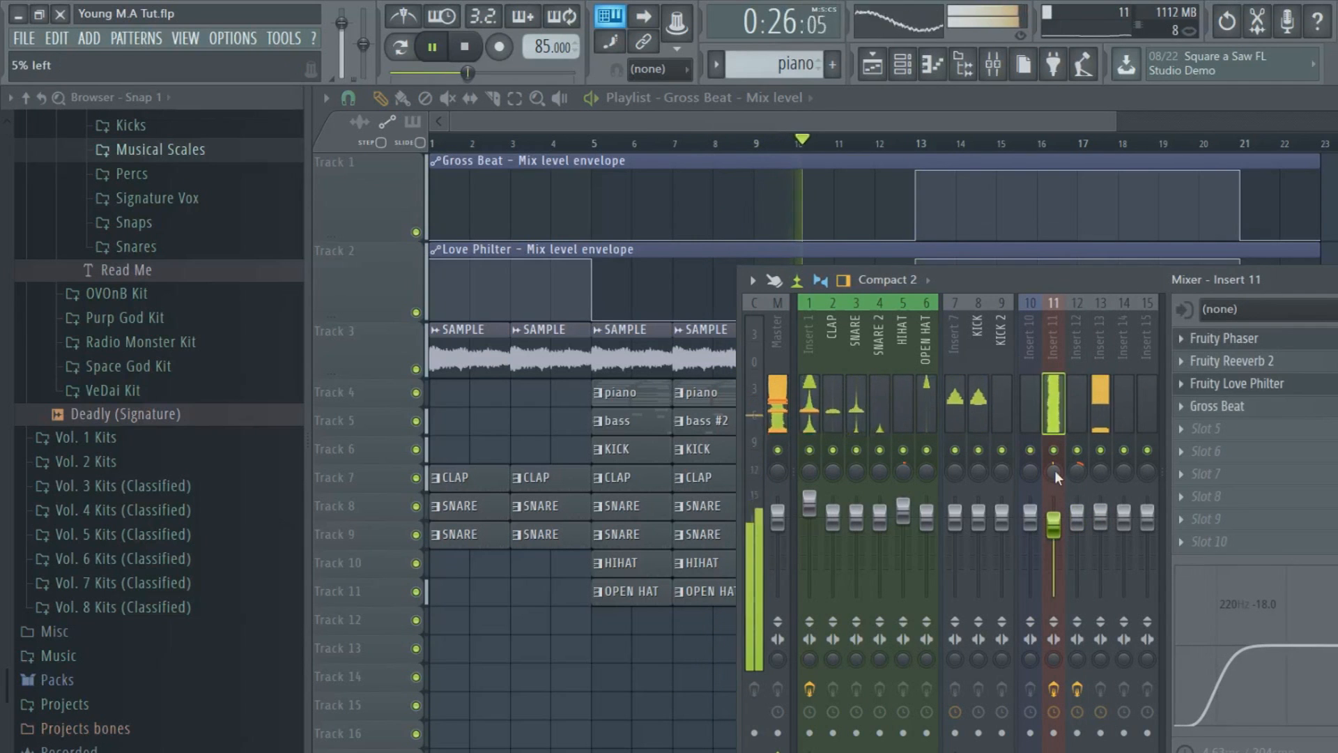
{"action": "left_click_drag", "start_coordinate": [1055, 523], "coordinate": [1055, 521]}
{"action": "left_click", "coordinate": [1078, 523]}
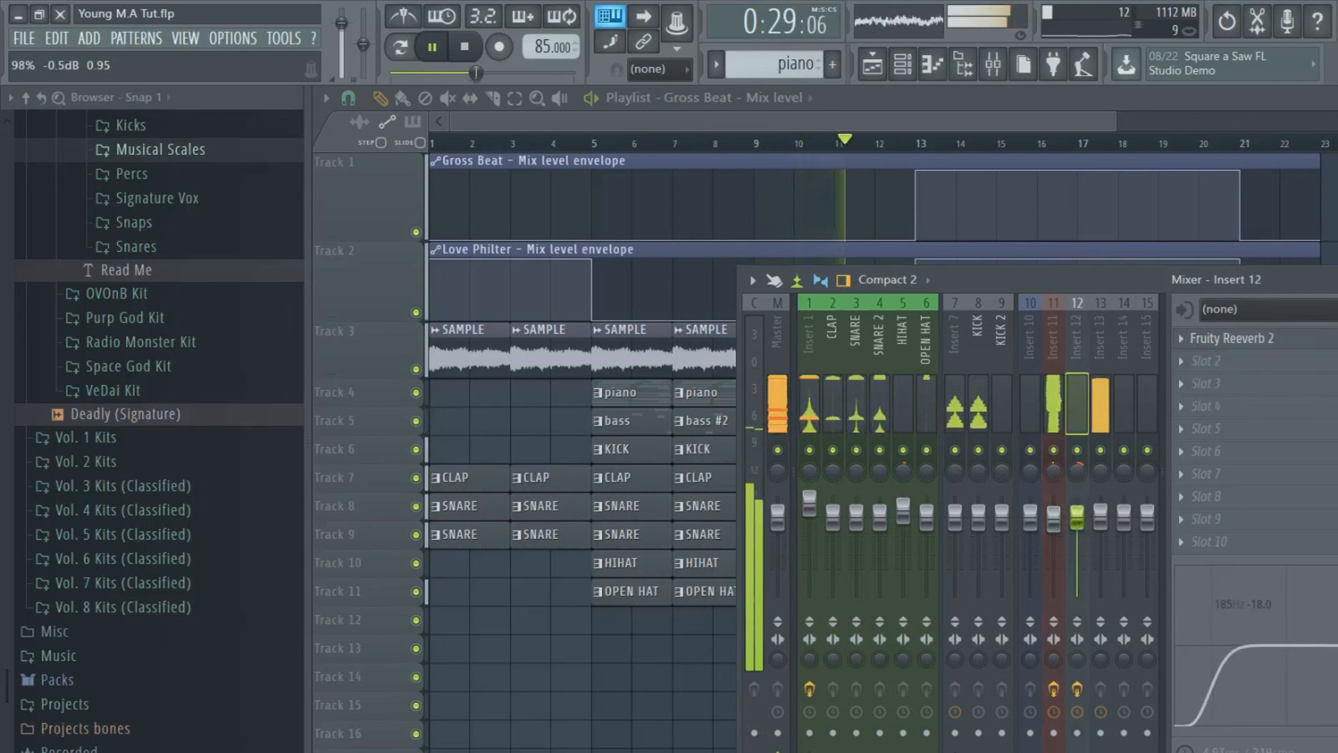
Set EQ low cuts near 307 Hz on Insert 11 and 325 Hz on Insert 12, boosting Insert 12 4.5 dB at 2.6 kHz
{"action": "left_click", "coordinate": [803, 125]}
{"action": "left_click", "coordinate": [995, 66]}
{"action": "left_click", "coordinate": [994, 70]}
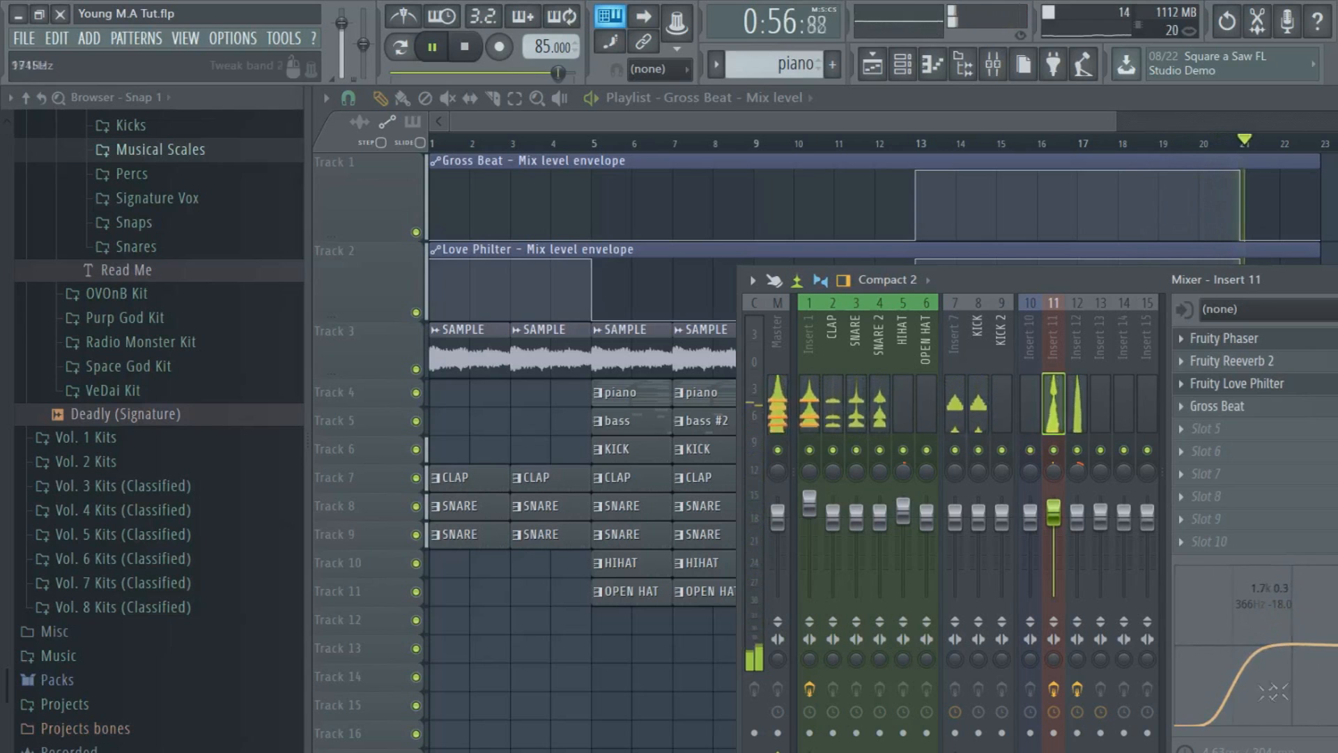
{"action": "left_click", "coordinate": [1082, 413]}
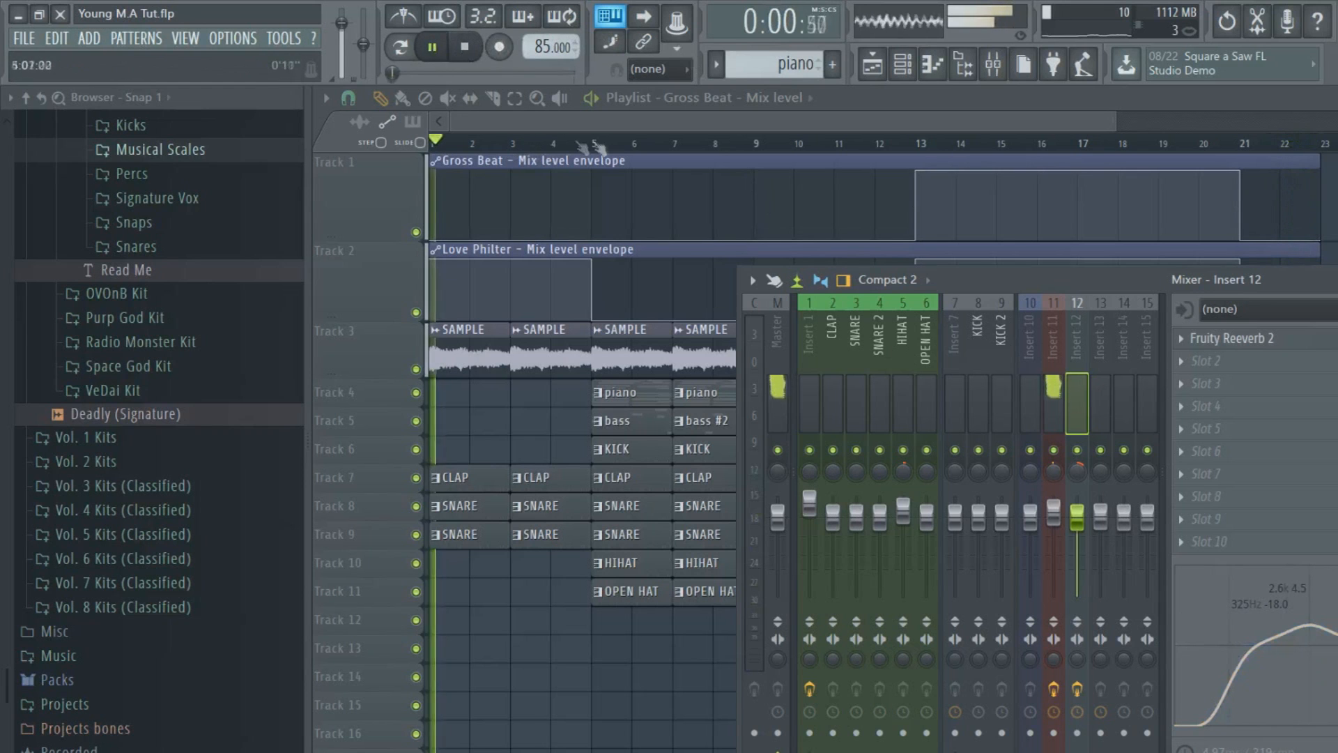
{"action": "left_click", "coordinate": [616, 147]}
{"action": "left_click", "coordinate": [994, 64]}
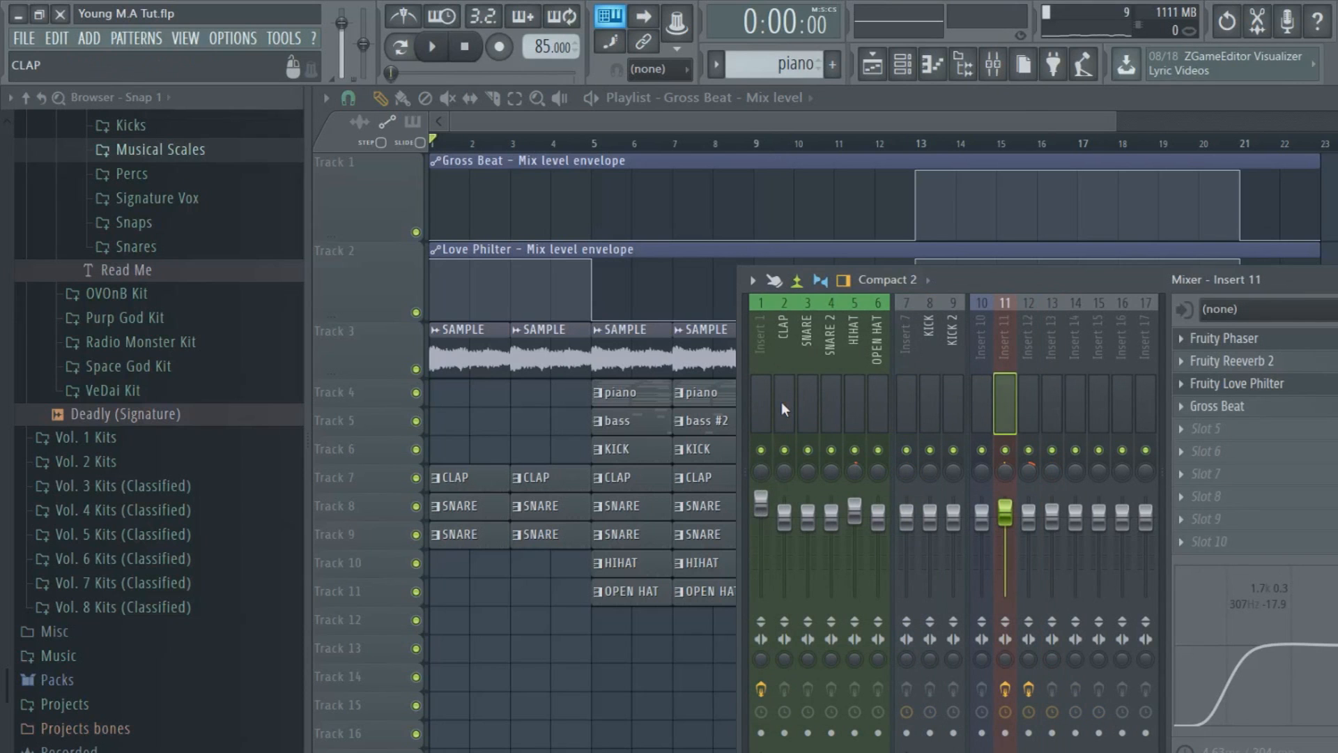
Review the OPEN HAT, SNARE 2, Insert 1 and KICK mixer tracks for effects, and close the mixer
{"action": "right_click", "coordinate": [624, 720]}
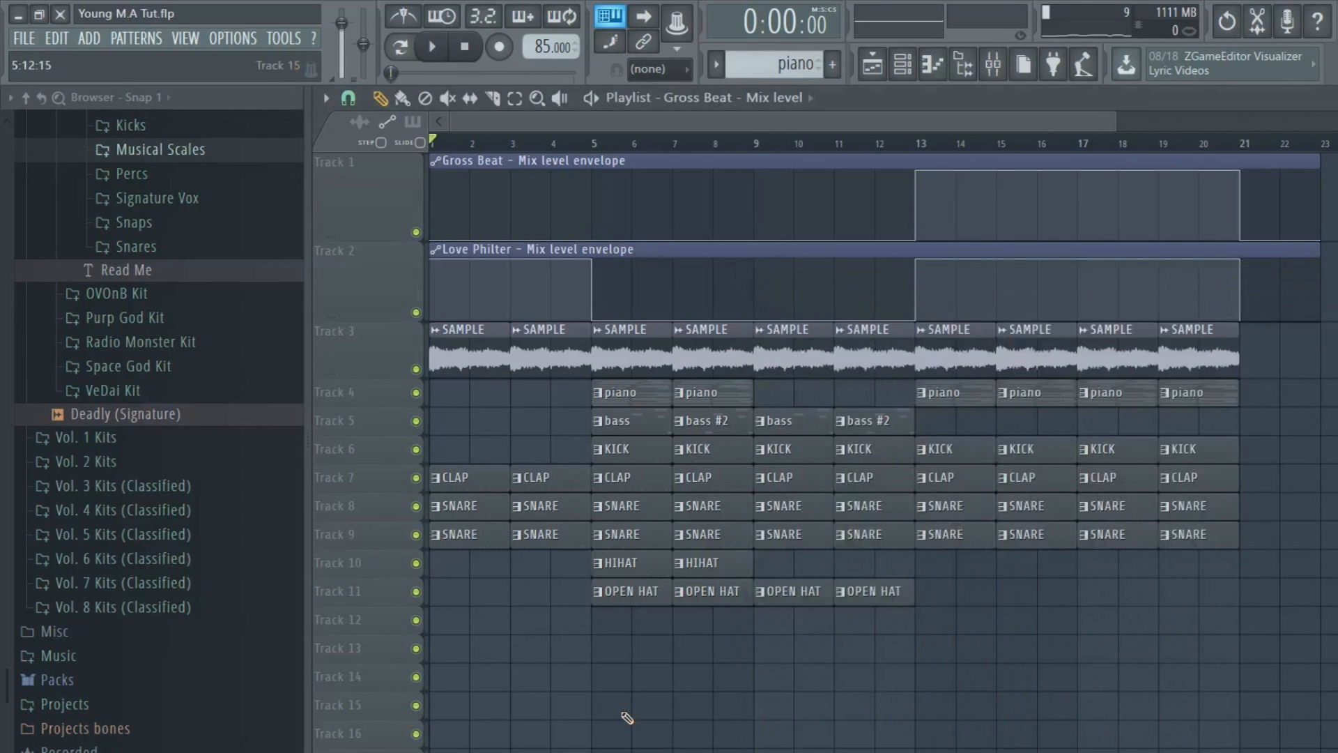
{"action": "left_click", "coordinate": [993, 64]}
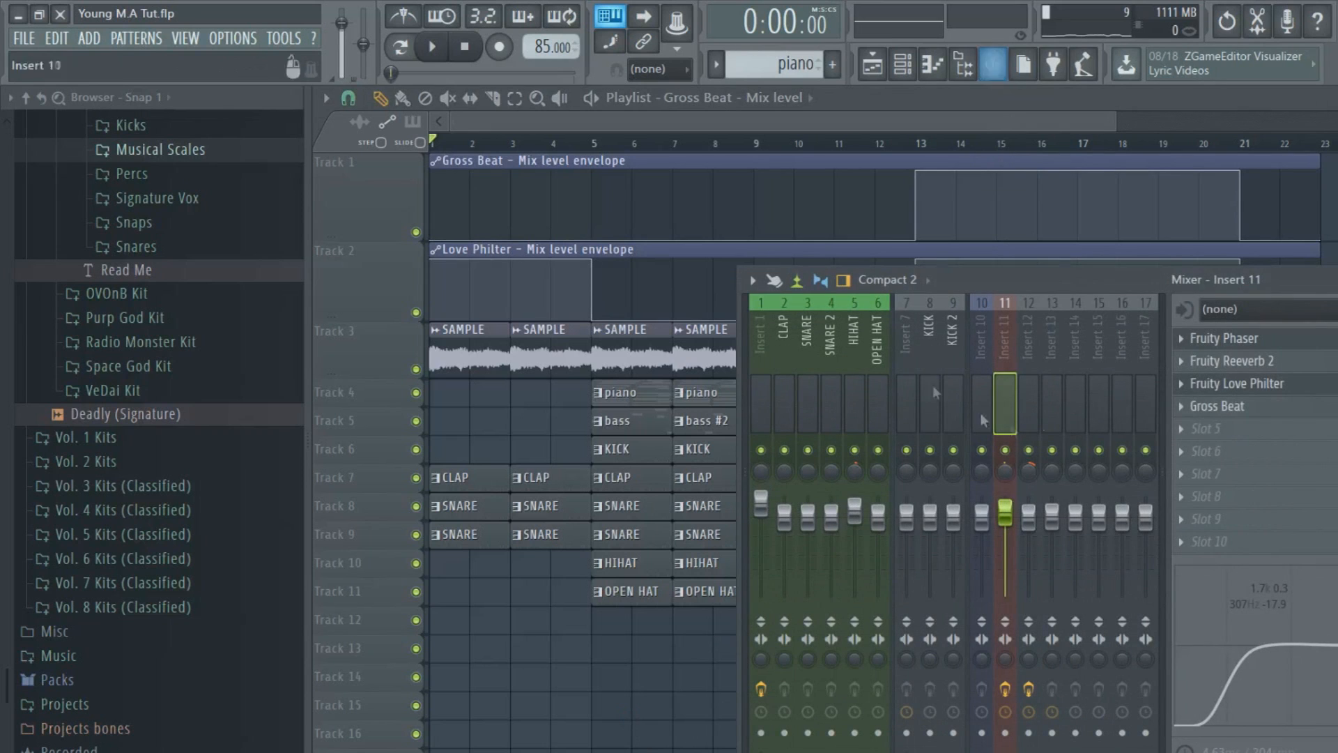
{"action": "left_click", "coordinate": [874, 383]}
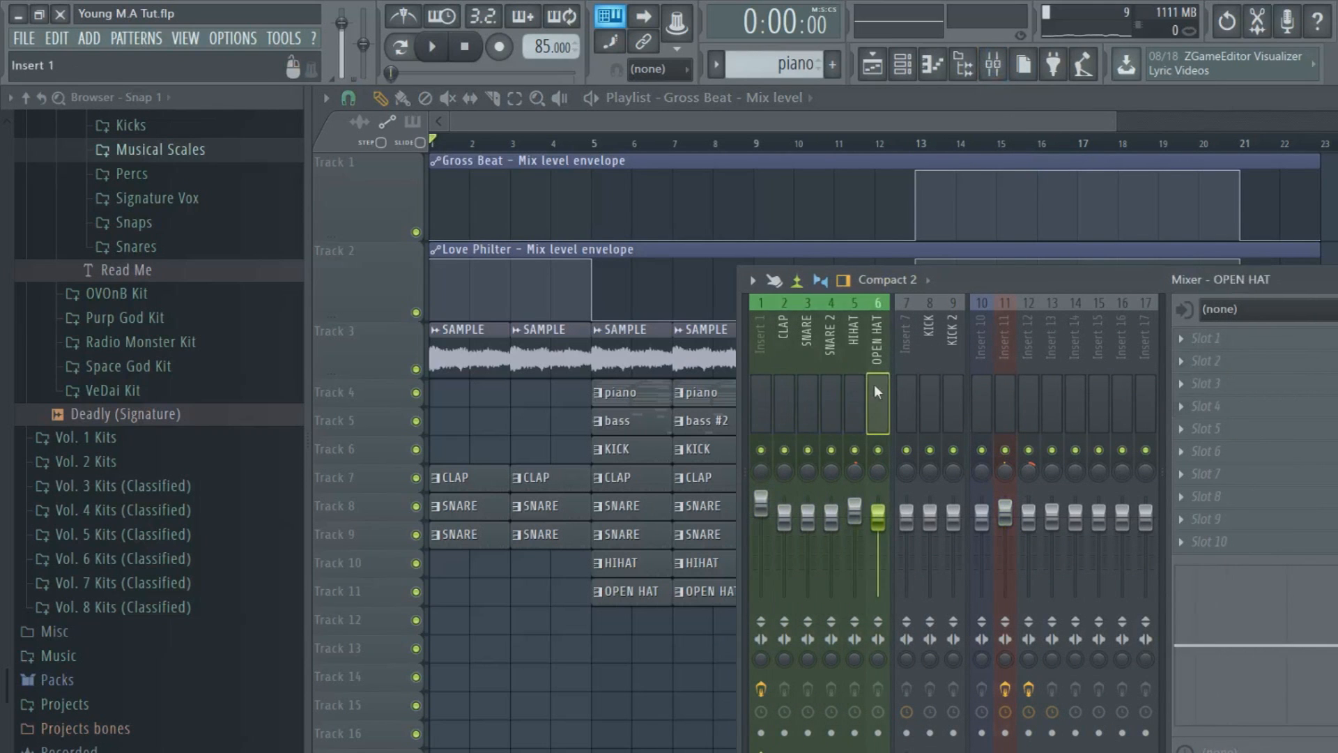
{"action": "left_click", "coordinate": [831, 385]}
{"action": "left_click", "coordinate": [764, 387]}
{"action": "left_click", "coordinate": [927, 389]}
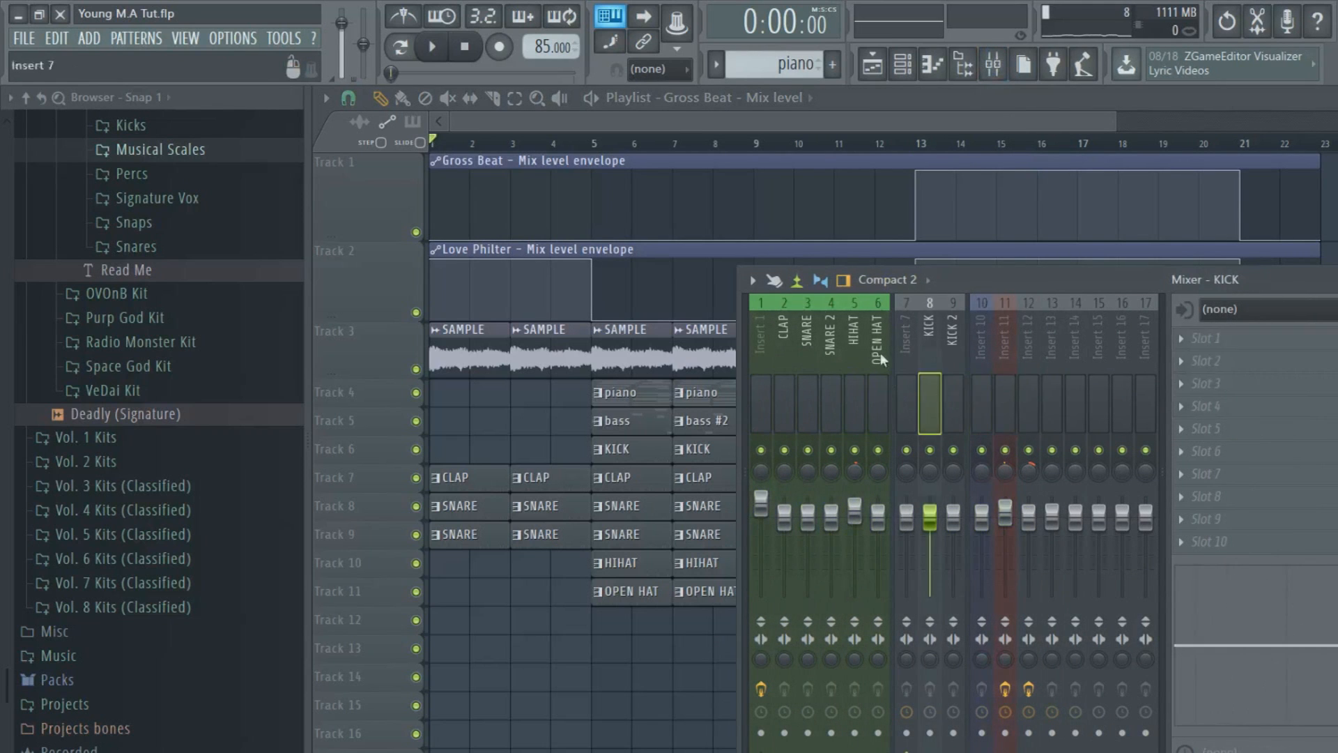
{"action": "key", "text": "F9"}
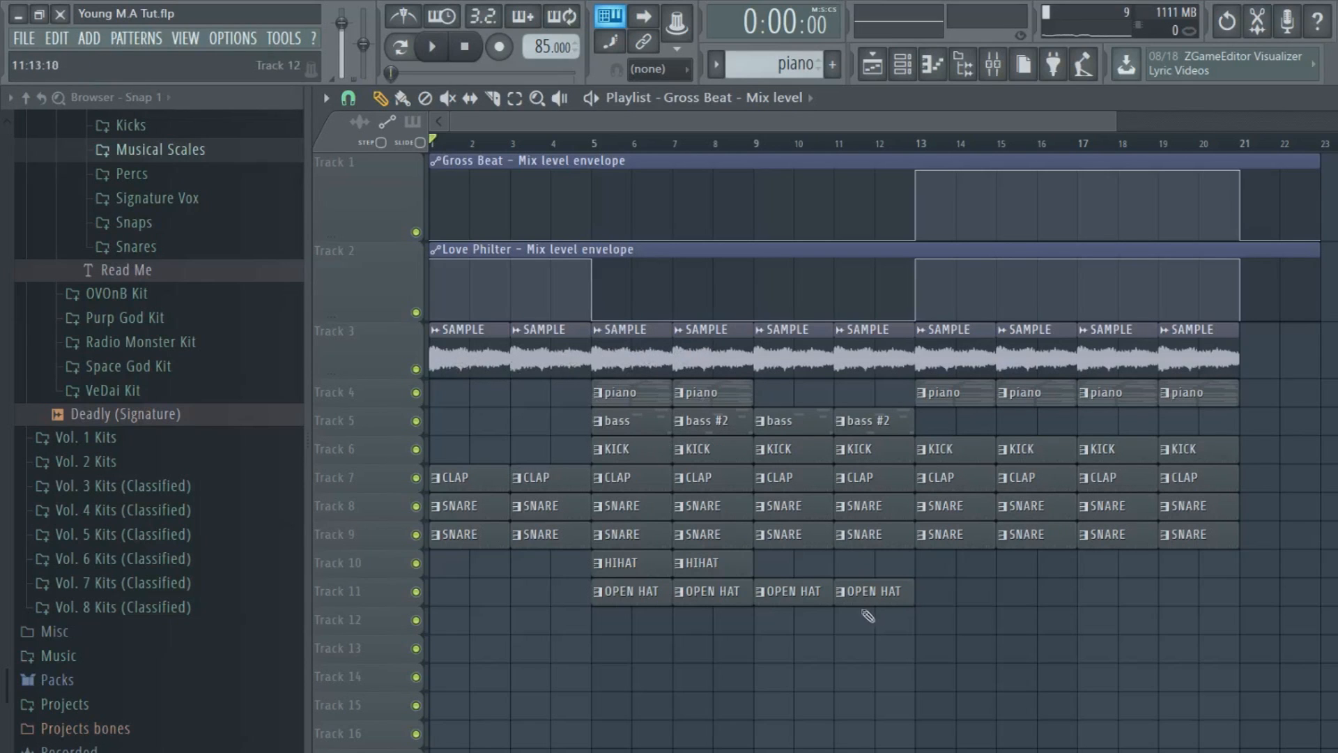
Add a HIHAT clip at bar 9 on Track 10 and remove the HIHAT and OPEN HAT clips at bar 11
{"action": "left_click", "coordinate": [723, 566]}
{"action": "left_click", "coordinate": [767, 568]}
{"action": "left_click", "coordinate": [843, 570]}
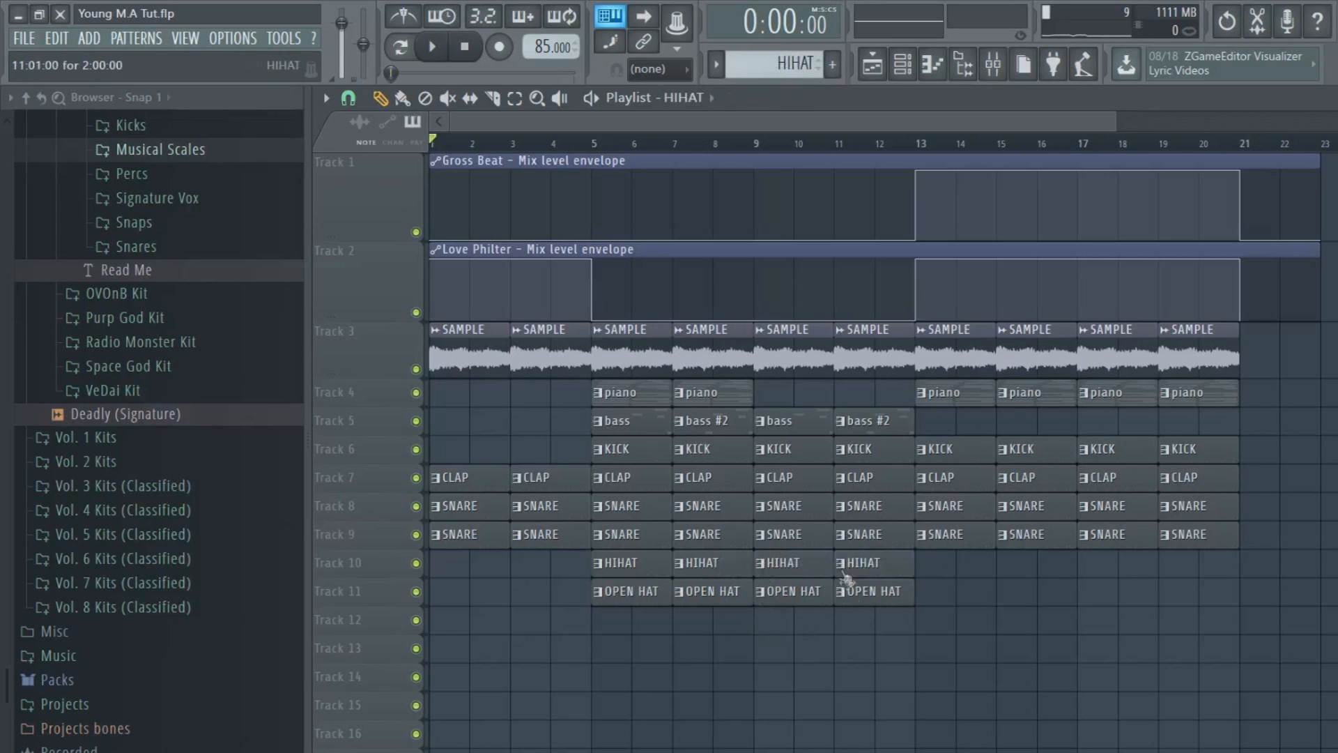
{"action": "right_click", "coordinate": [865, 572]}
{"action": "right_click", "coordinate": [879, 597]}
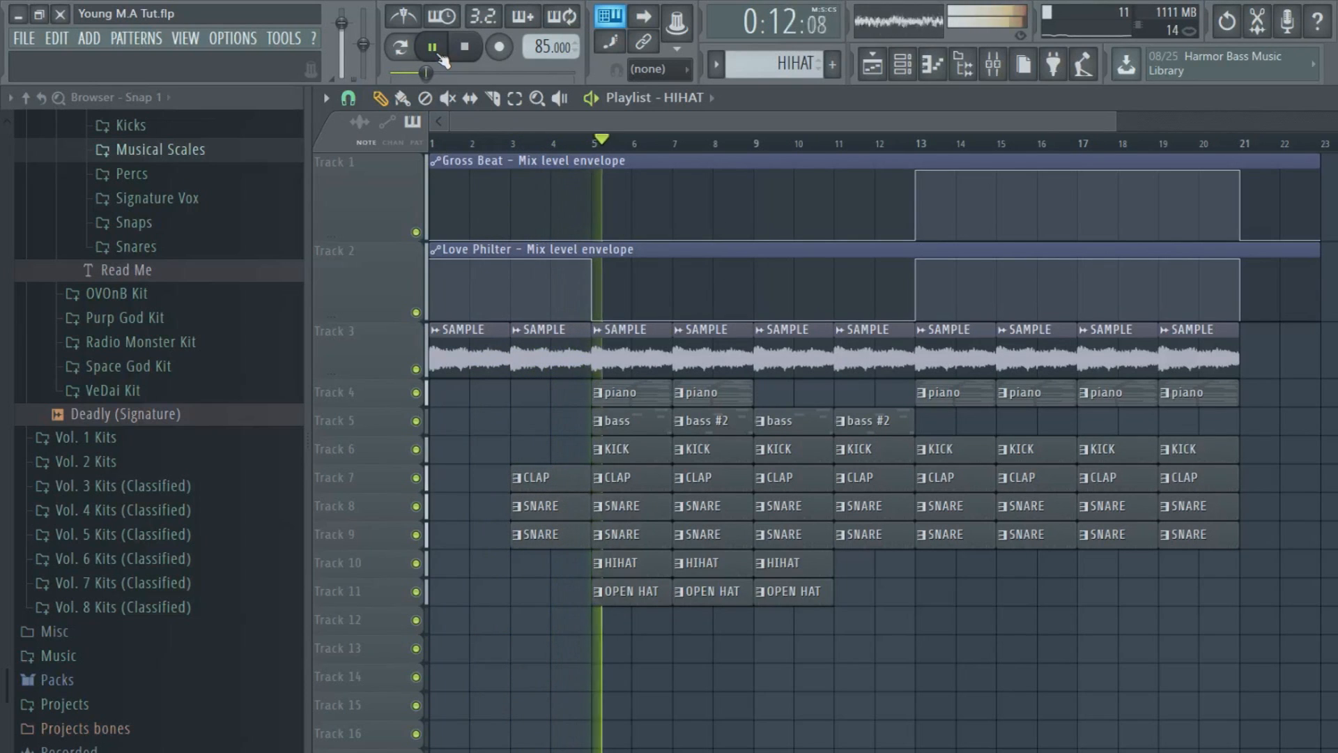
Adjust the stereo separation of Inserts 11 and 12 in the mixer, and shorten the bar 11 KICK clip to one bar
{"action": "left_click", "coordinate": [993, 64]}
{"action": "left_click", "coordinate": [1005, 659]}
{"action": "left_click_drag", "start_coordinate": [1030, 660], "coordinate": [1030, 648]}
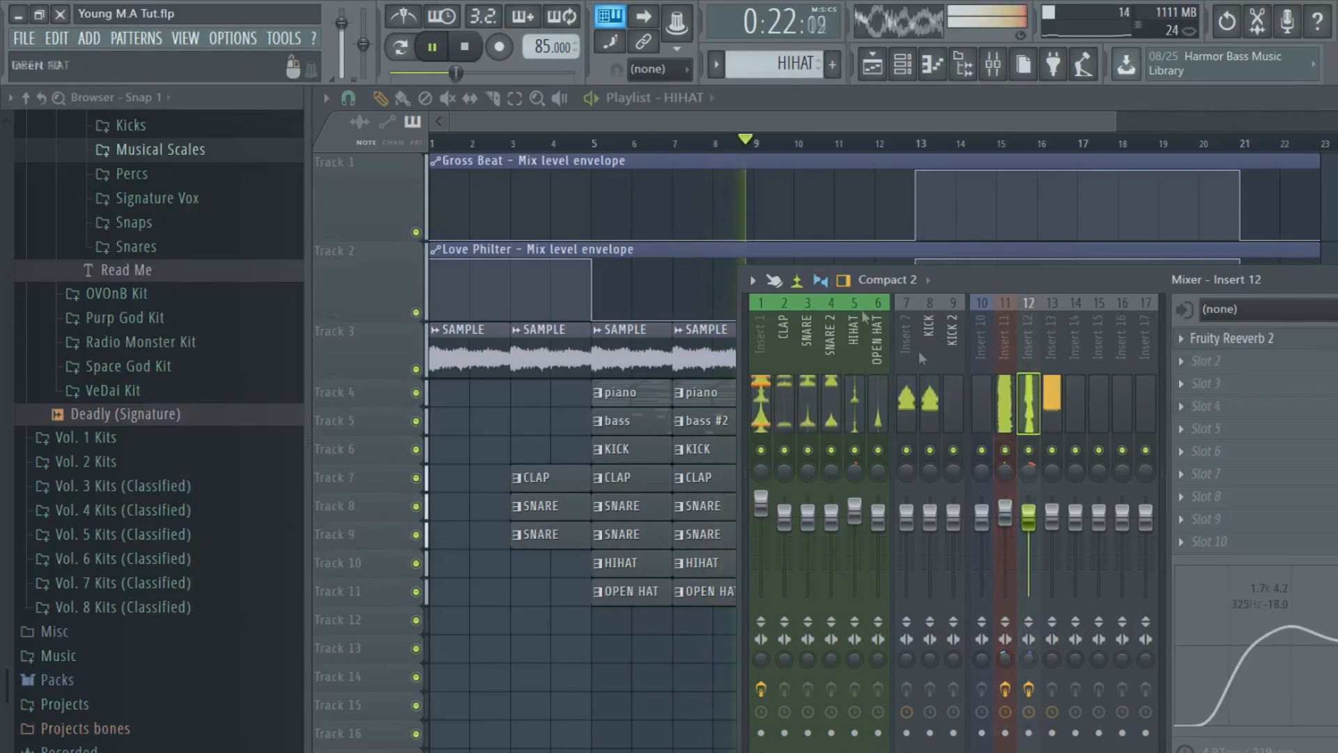
{"action": "left_click", "coordinate": [994, 64]}
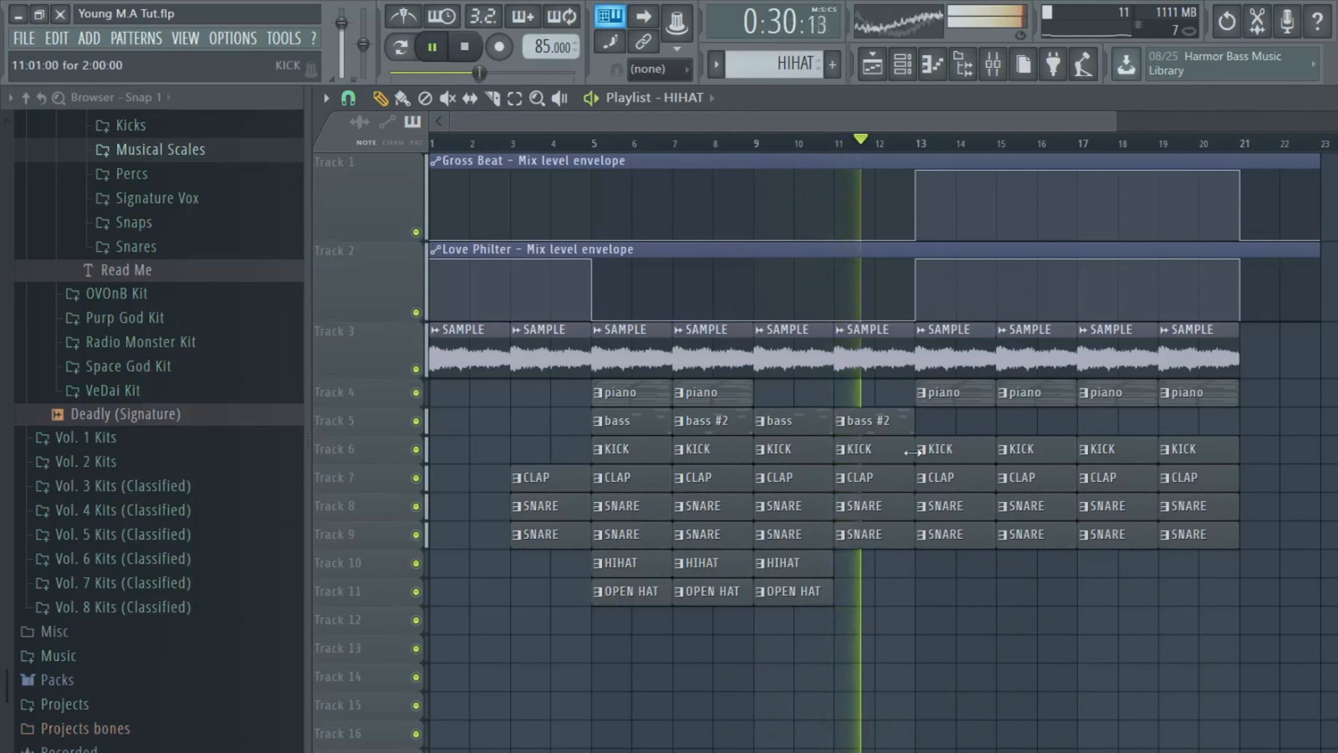
{"action": "left_click_drag", "start_coordinate": [912, 451], "coordinate": [877, 453]}
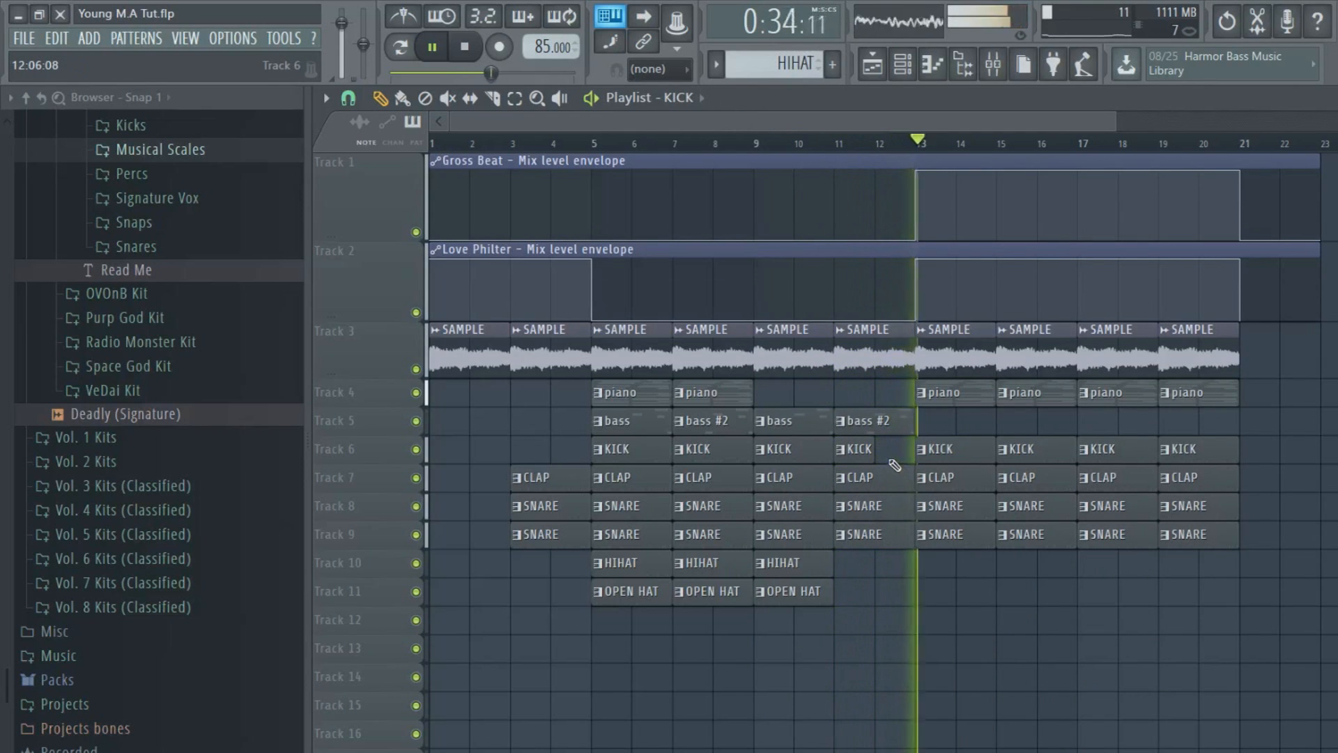
Raise the CLAP, SNARE and KICK mixer levels, SNARE 2 to about 104% and Insert 1 to about 124%, and close the mixer
{"action": "left_click", "coordinate": [993, 64]}
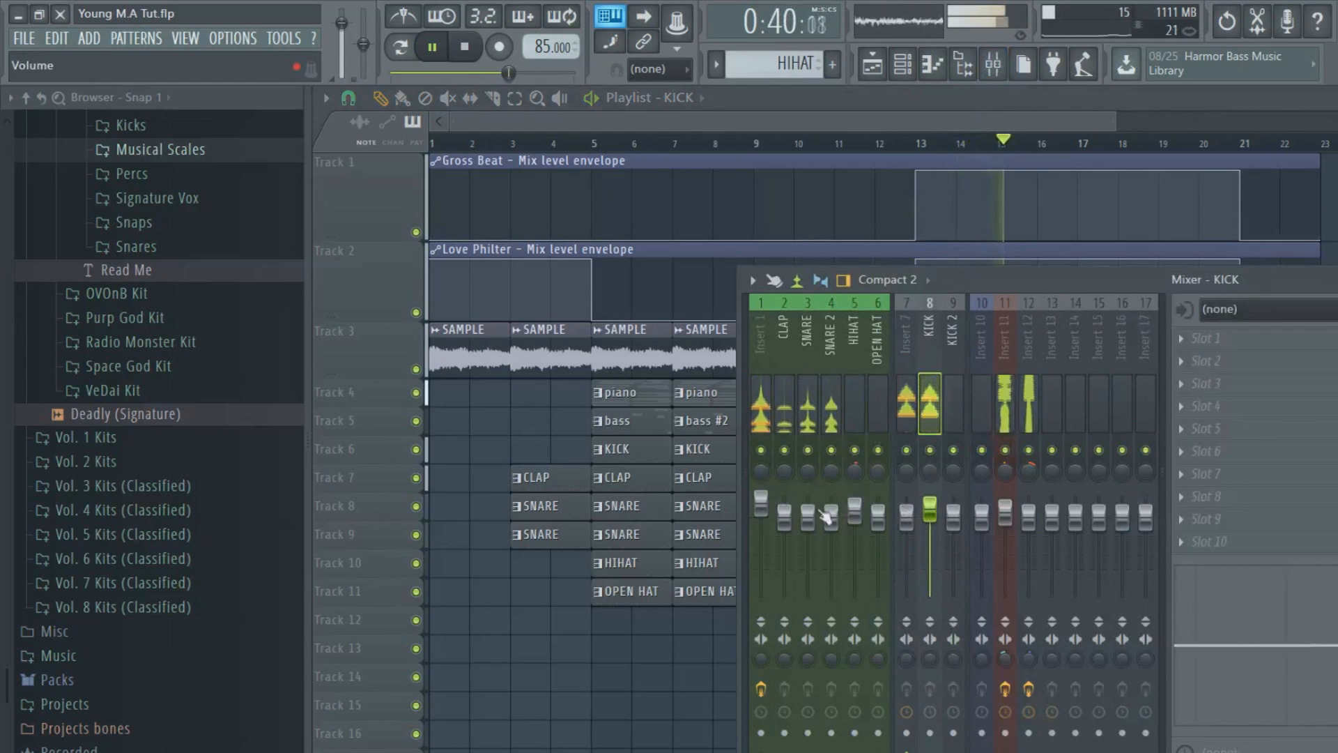
{"action": "left_click_drag", "start_coordinate": [785, 519], "coordinate": [815, 515]}
{"action": "left_click", "coordinate": [831, 516]}
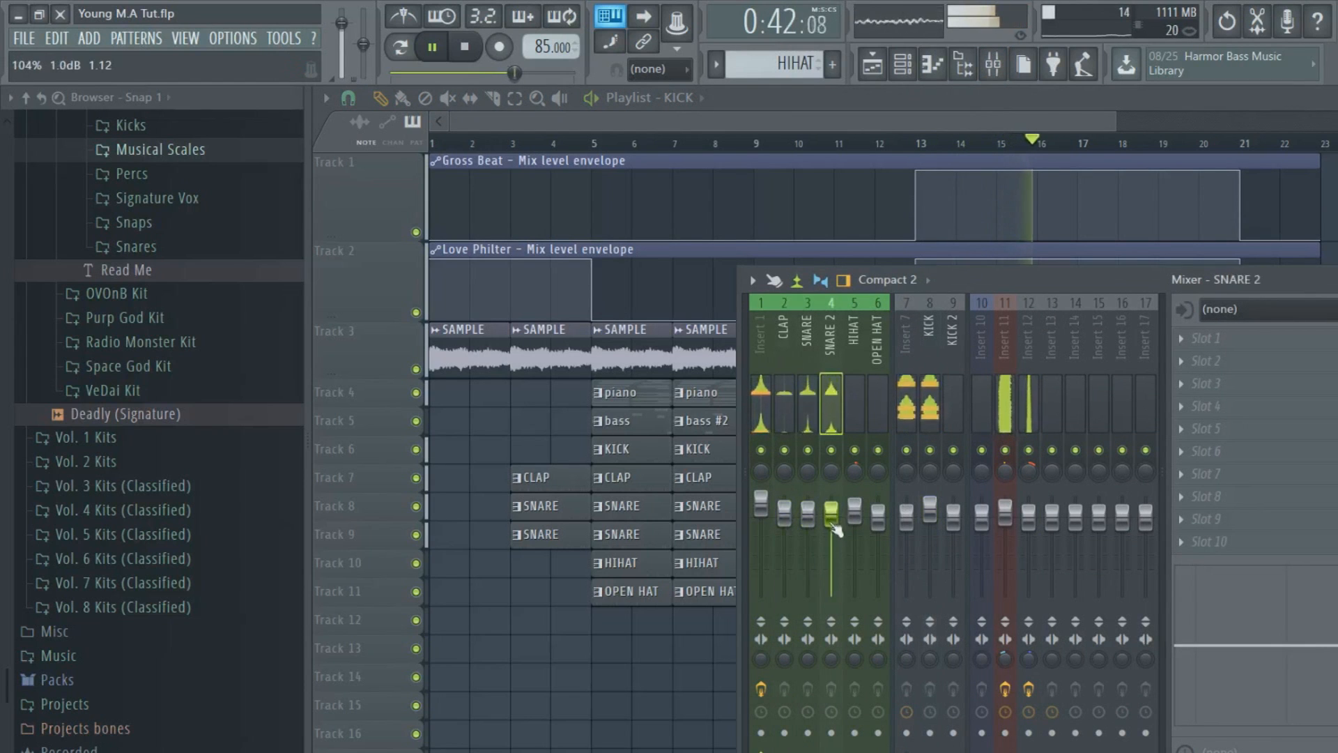
{"action": "left_click", "coordinate": [765, 435]}
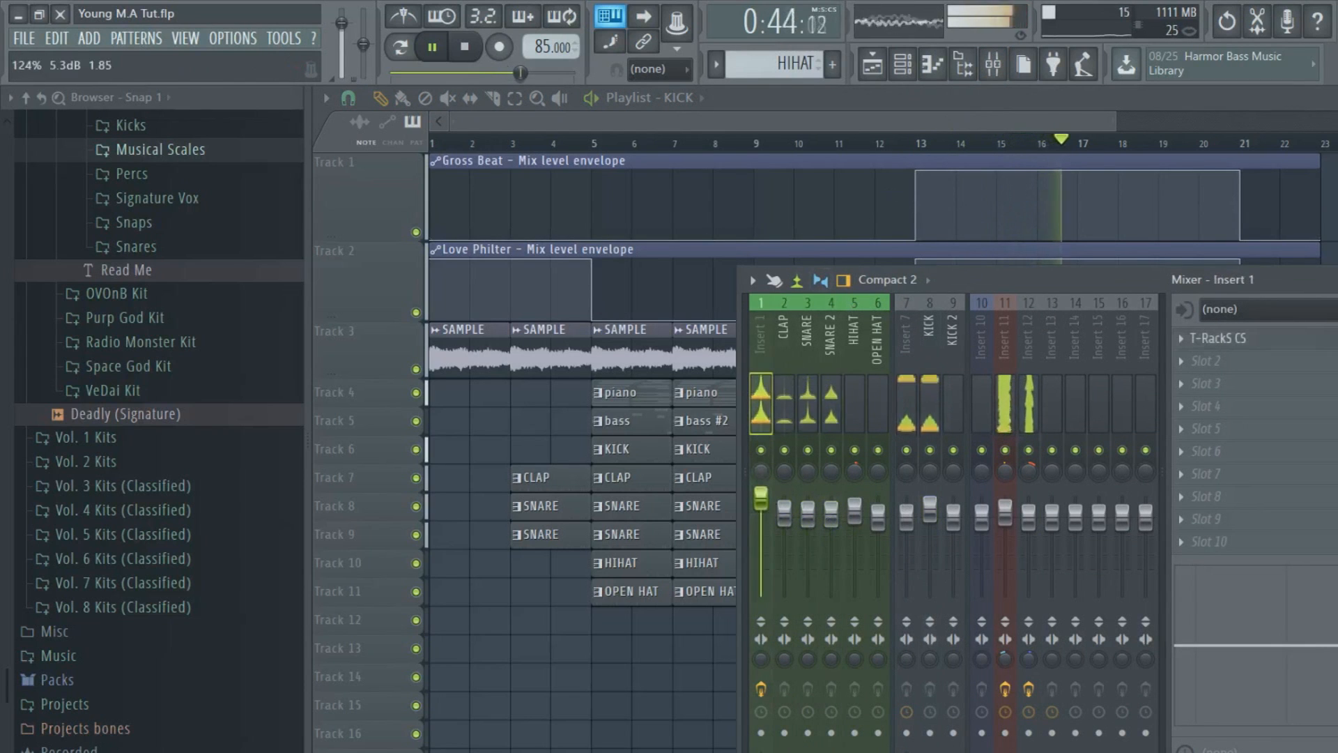
{"action": "left_click", "coordinate": [939, 121]}
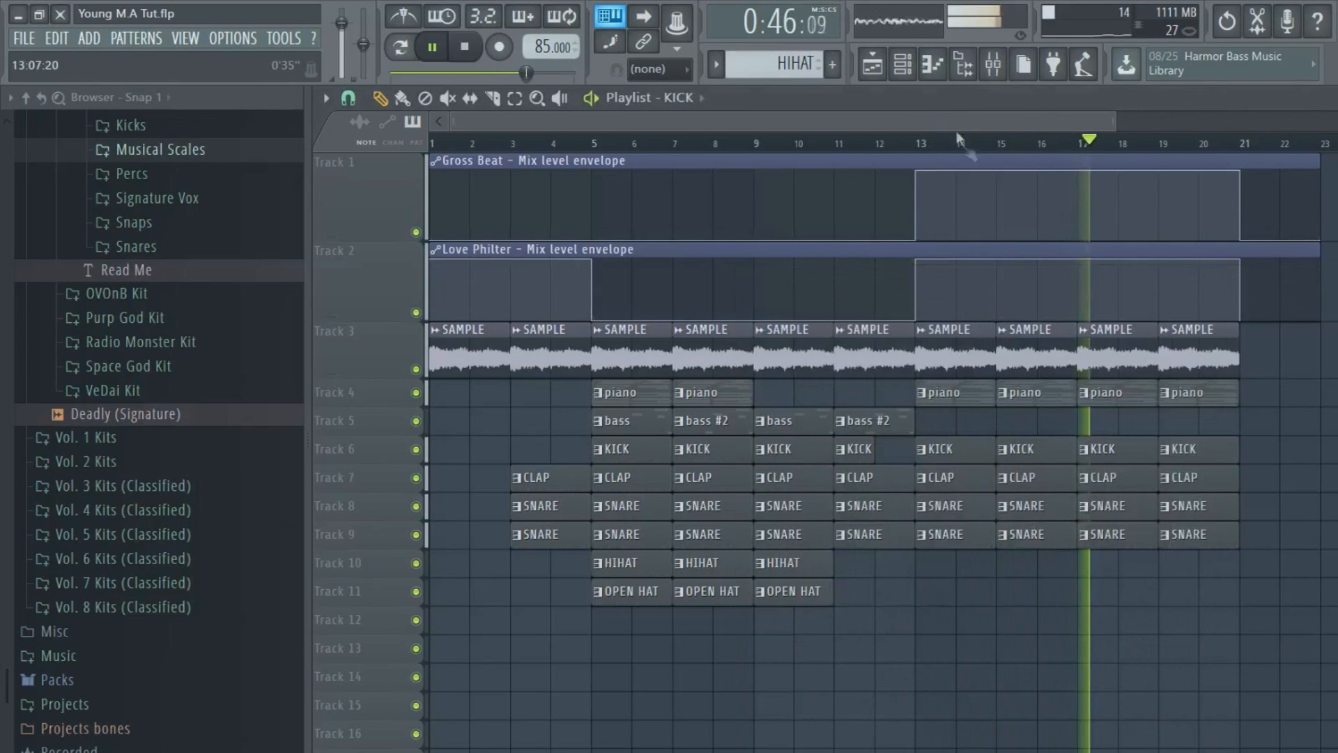
Remove the piano clip at bar 19 and copy the bass, KICK, CLAP and Track 8 SNARE clips from bars 5-12 to bar 21
{"action": "right_click", "coordinate": [1198, 398]}
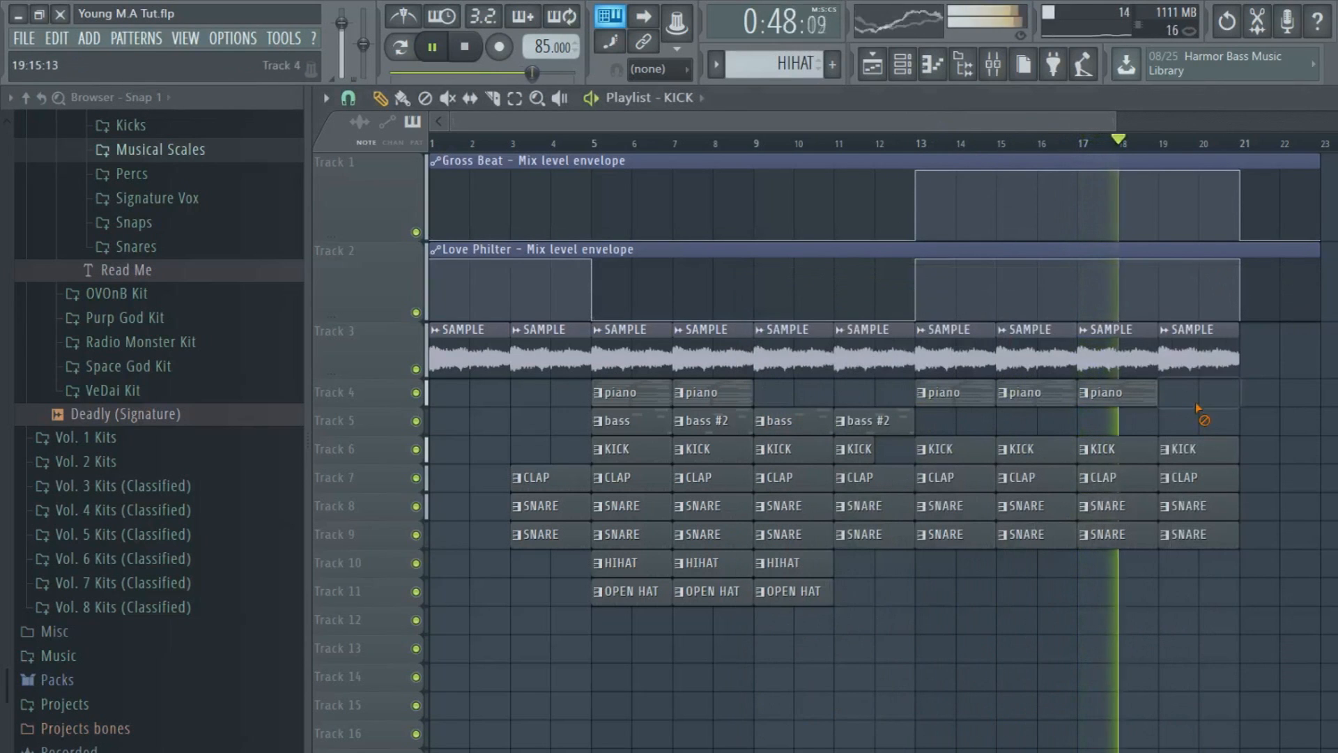
{"action": "left_click", "coordinate": [865, 418]}
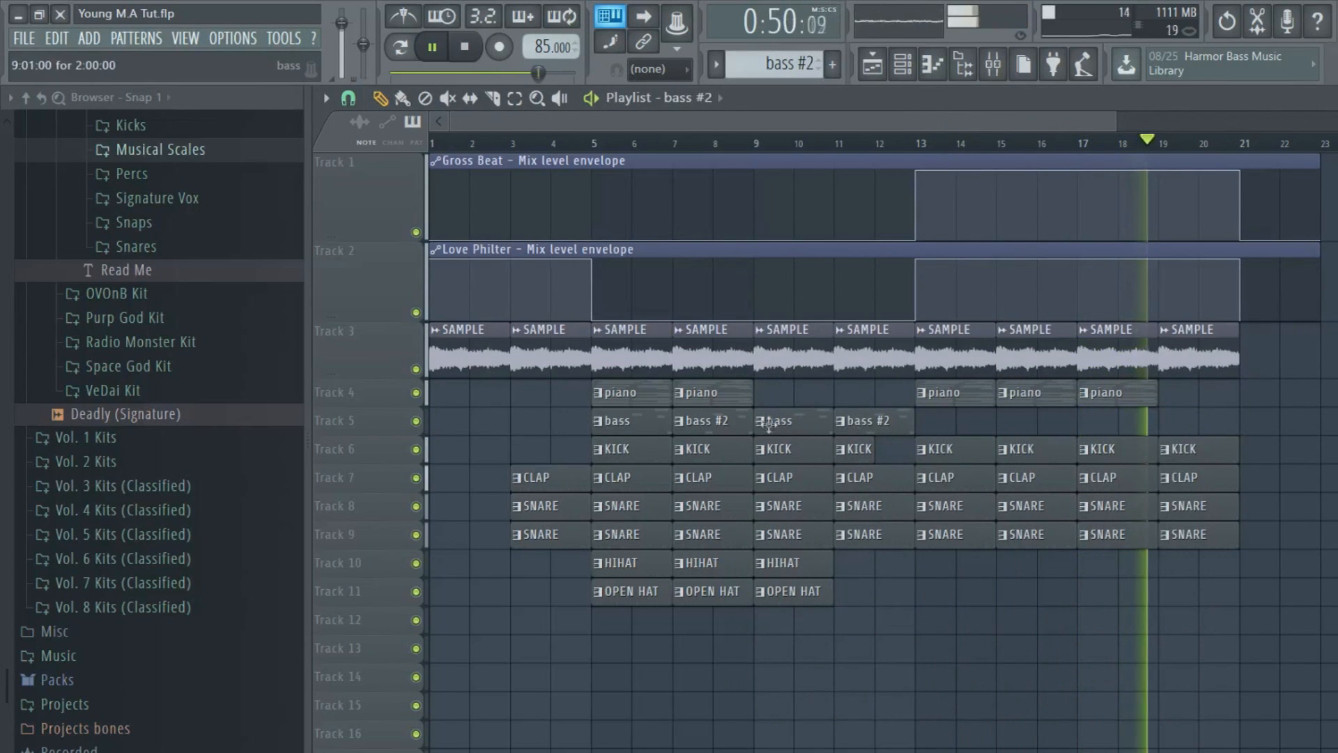
{"action": "left_click_drag", "start_coordinate": [601, 413], "coordinate": [864, 513]}
{"action": "left_click_drag", "start_coordinate": [628, 450], "coordinate": [1269, 449]}
Extend the SAMPLE clips beyond bar 21 and copy the HIHAT and OPEN HAT clips to bars 23 through 30
{"action": "left_click_drag", "start_coordinate": [1144, 335], "coordinate": [868, 366]}
{"action": "left_click_drag", "start_coordinate": [885, 356], "coordinate": [1209, 356]}
{"action": "left_click_drag", "start_coordinate": [747, 551], "coordinate": [1301, 584]}
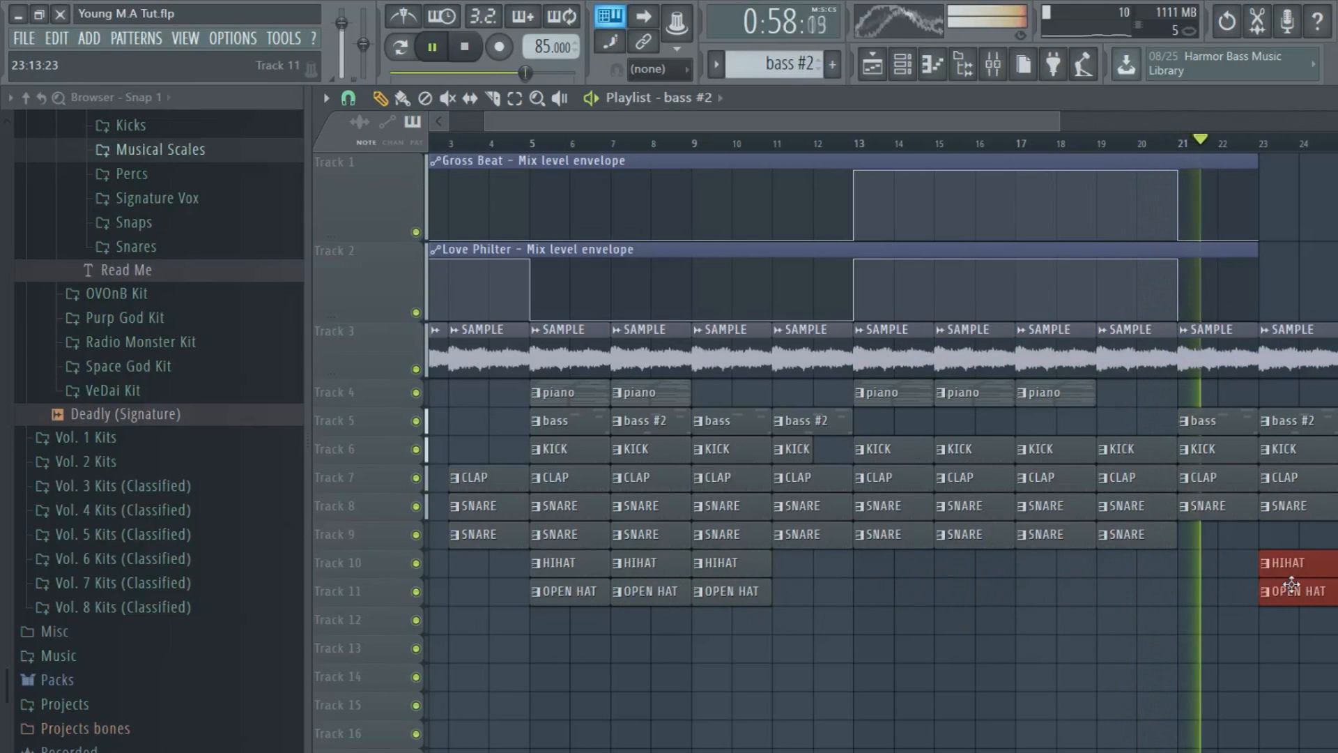
{"action": "left_click", "coordinate": [1337, 565], "text": "ctrl"}
{"action": "left_click_drag", "start_coordinate": [1334, 566], "coordinate": [1336, 566]}
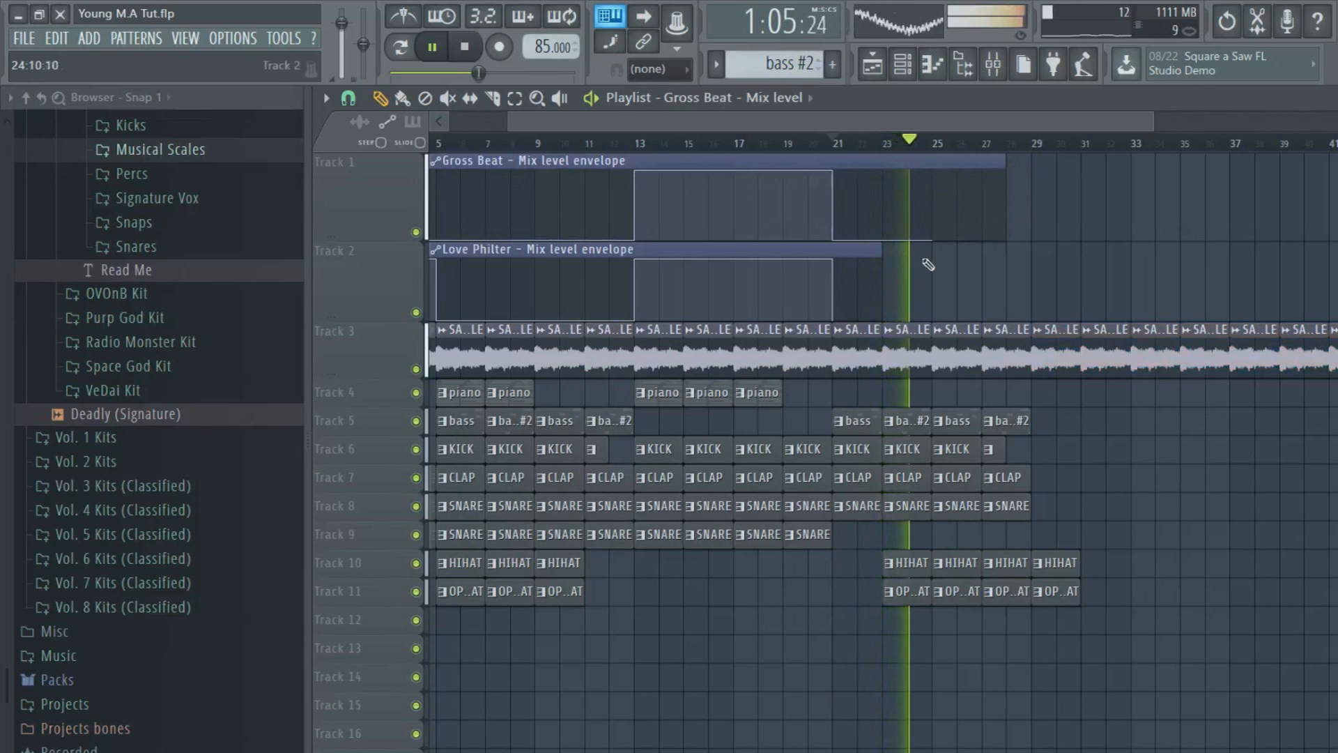
Set snapping to Step, extend the Gross Beat automation past bar 29 and raise its envelope fully from mid-bar 28 to bar 29
{"action": "left_click", "coordinate": [349, 98]}
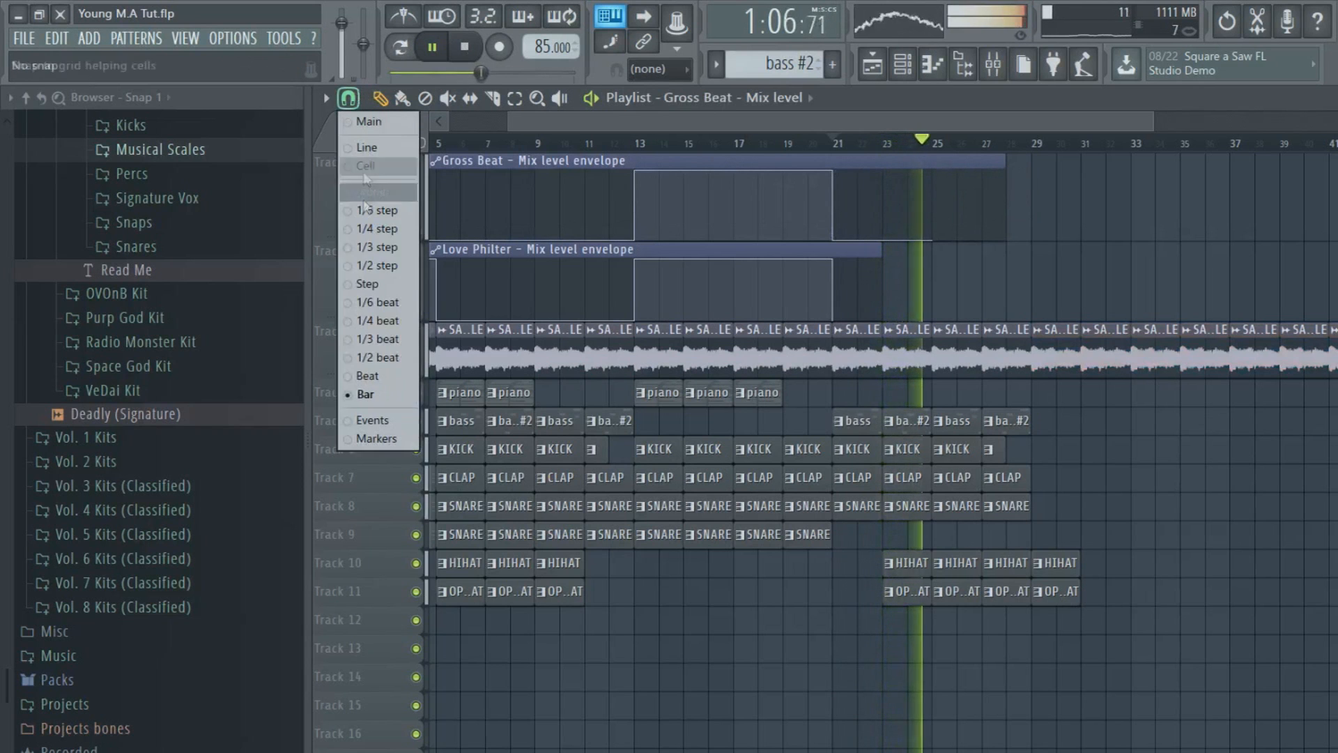
{"action": "left_click", "coordinate": [368, 284]}
{"action": "scroll", "coordinate": [1011, 189], "scroll_direction": "up", "scroll_amount": 3}
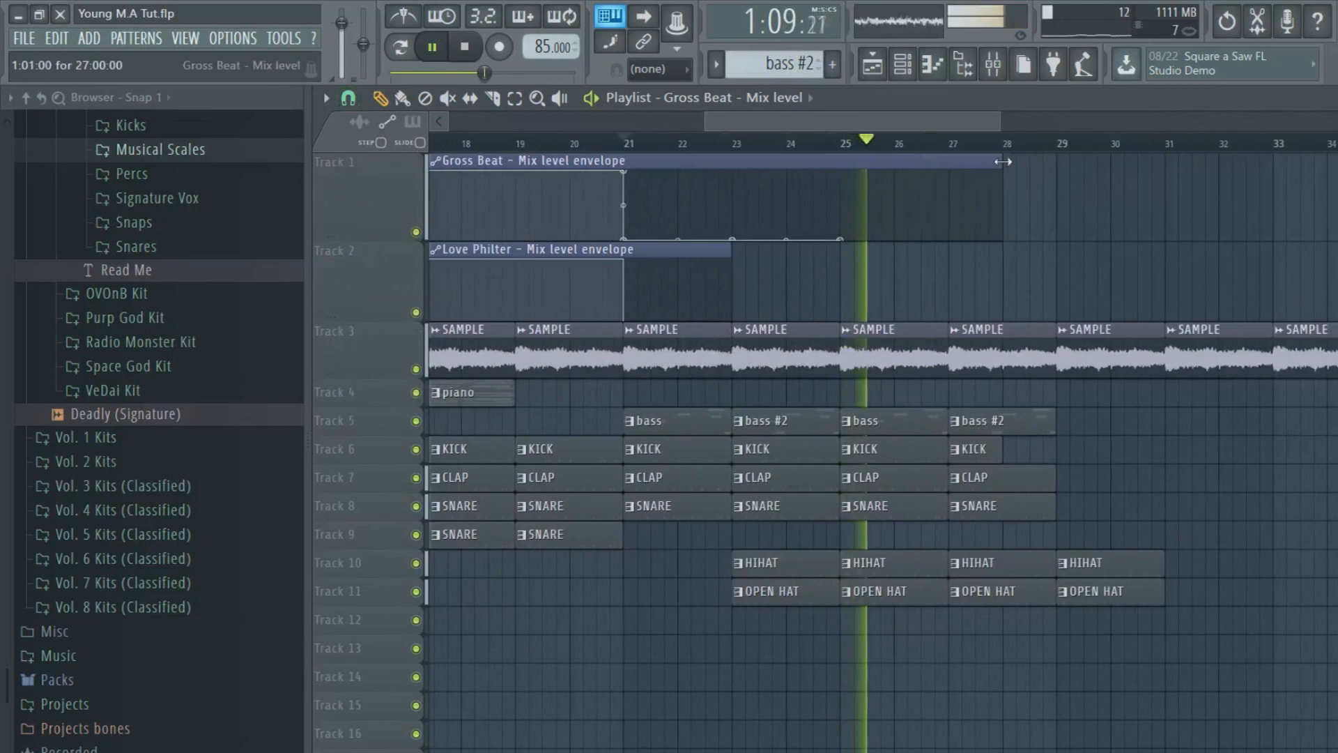
{"action": "left_click_drag", "start_coordinate": [1001, 162], "coordinate": [1088, 163]}
{"action": "right_click", "coordinate": [1032, 238]}
{"action": "right_click", "coordinate": [1031, 172]}
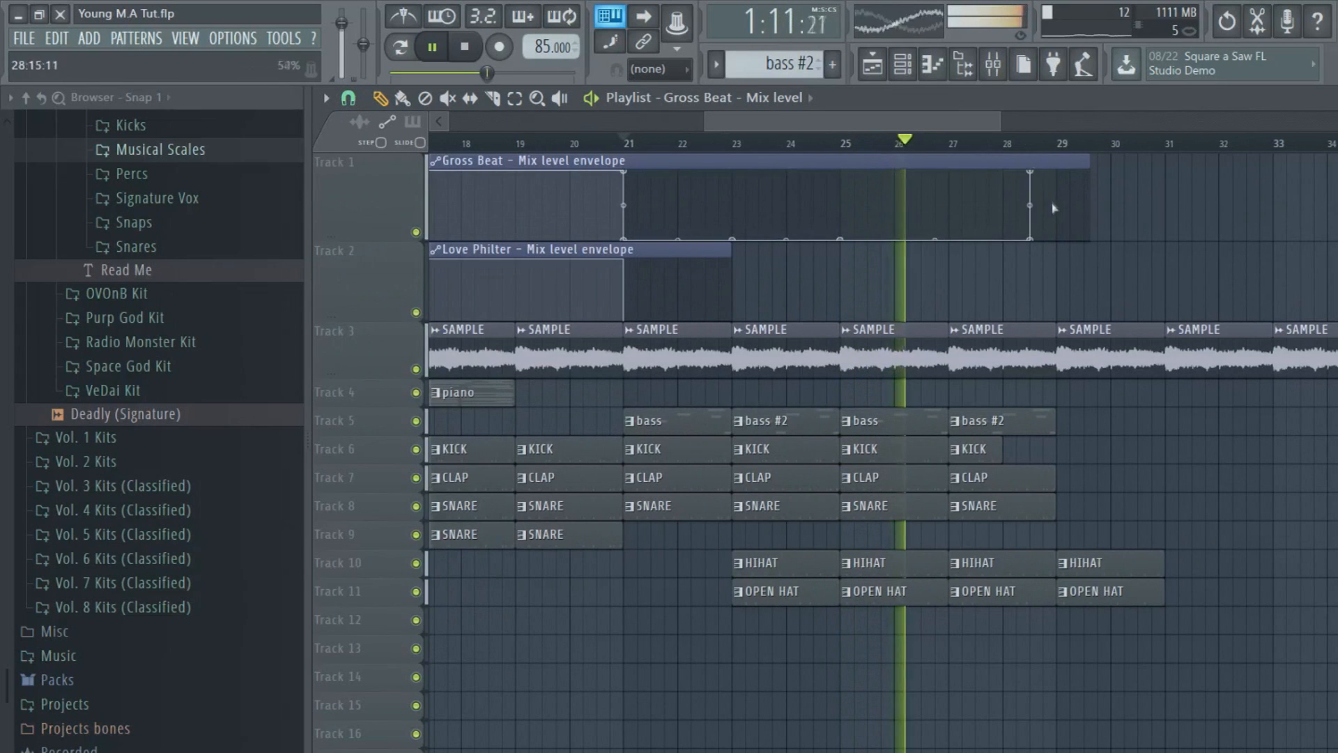
{"action": "right_click", "coordinate": [1058, 172]}
{"action": "right_click", "coordinate": [1057, 239]}
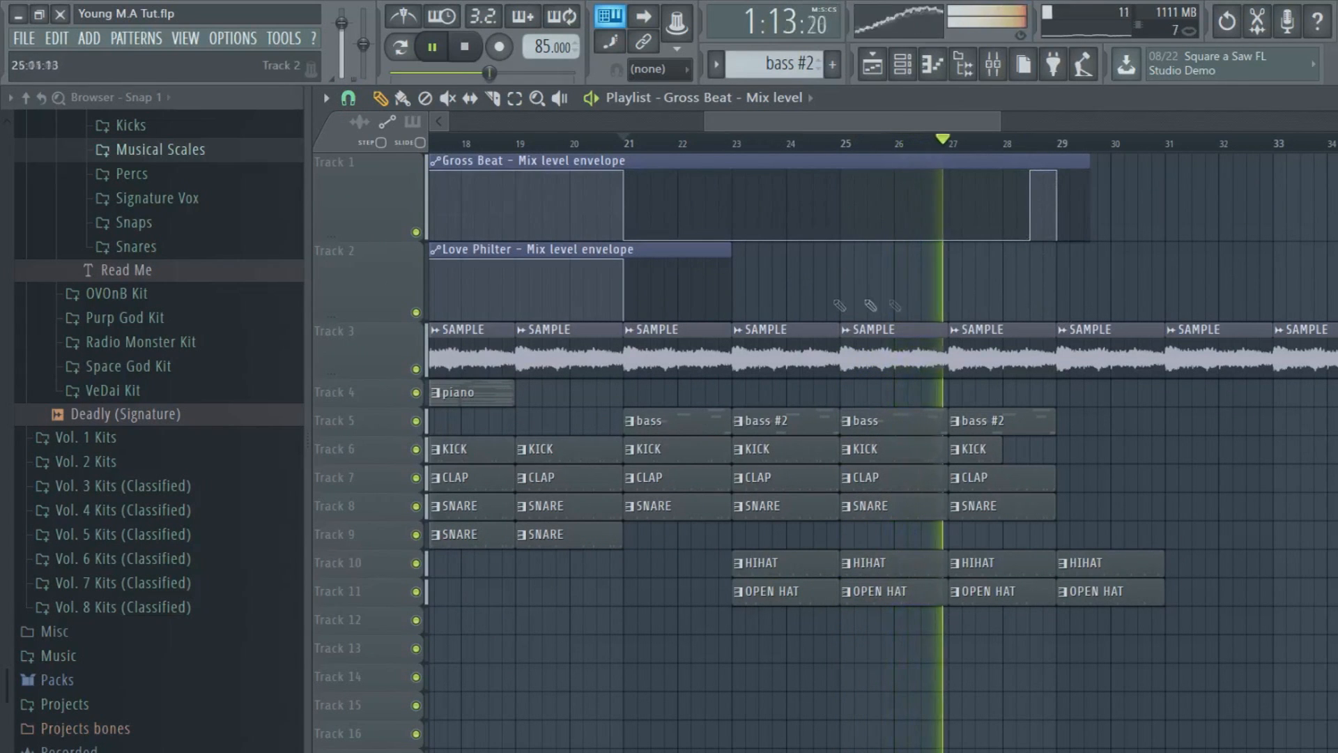
Extend the Love Philter automation clip to about bar 32 and raise its envelope to 100% at bar 29
{"action": "left_click_drag", "start_coordinate": [730, 251], "coordinate": [1141, 265]}
{"action": "right_click", "coordinate": [1057, 319]}
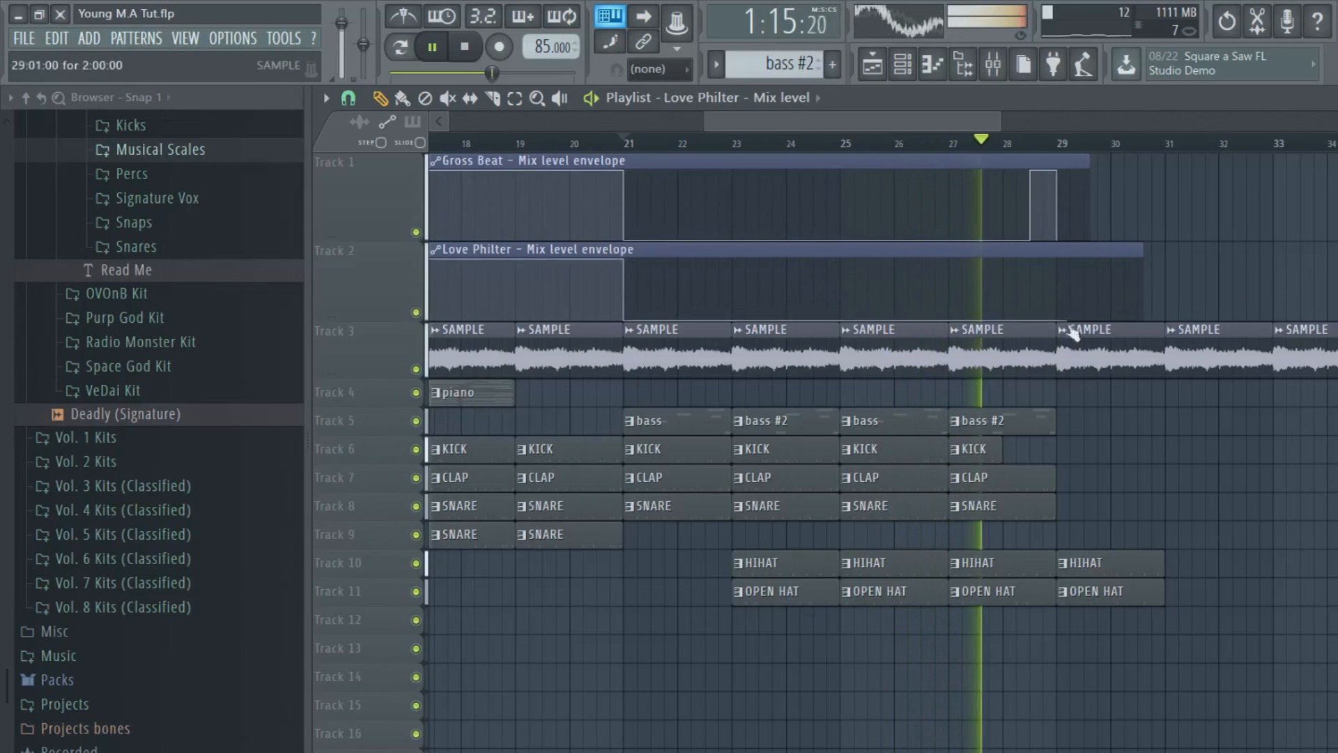
{"action": "right_click", "coordinate": [1057, 260]}
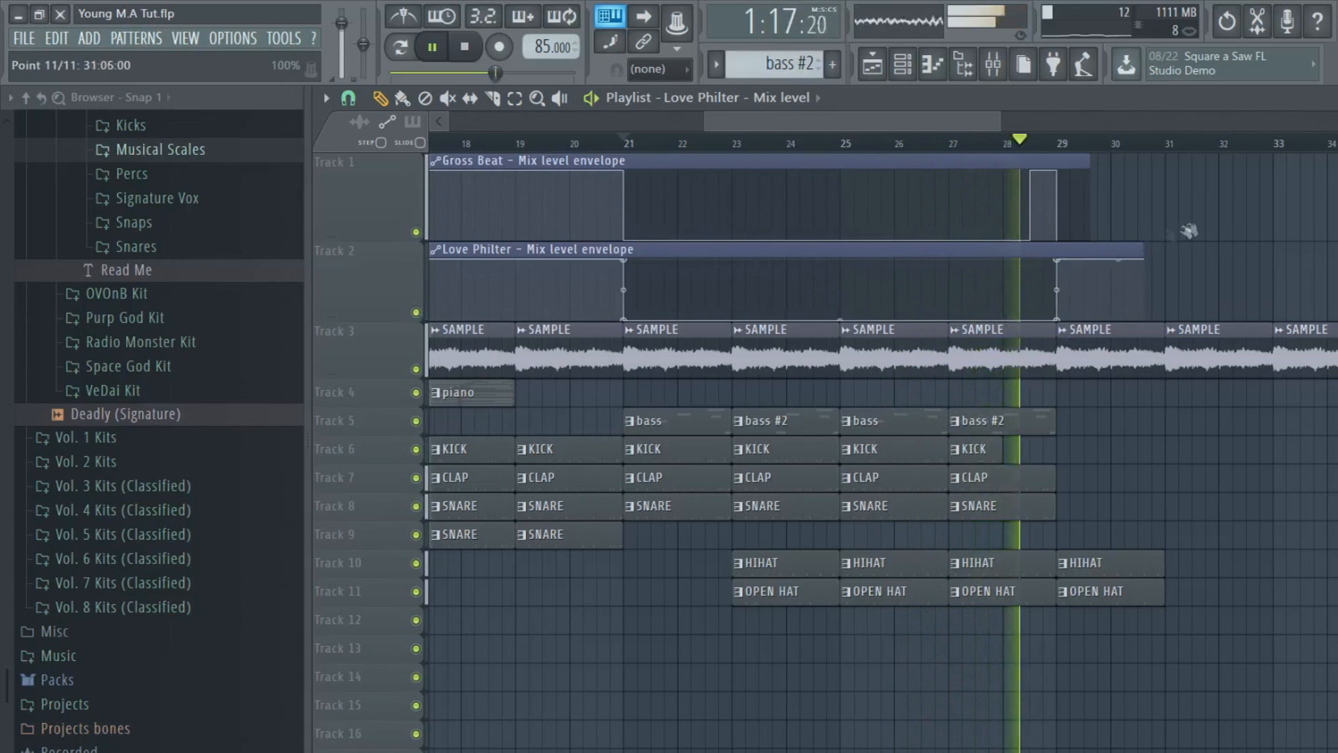
{"action": "left_click_drag", "start_coordinate": [1143, 252], "coordinate": [1221, 253]}
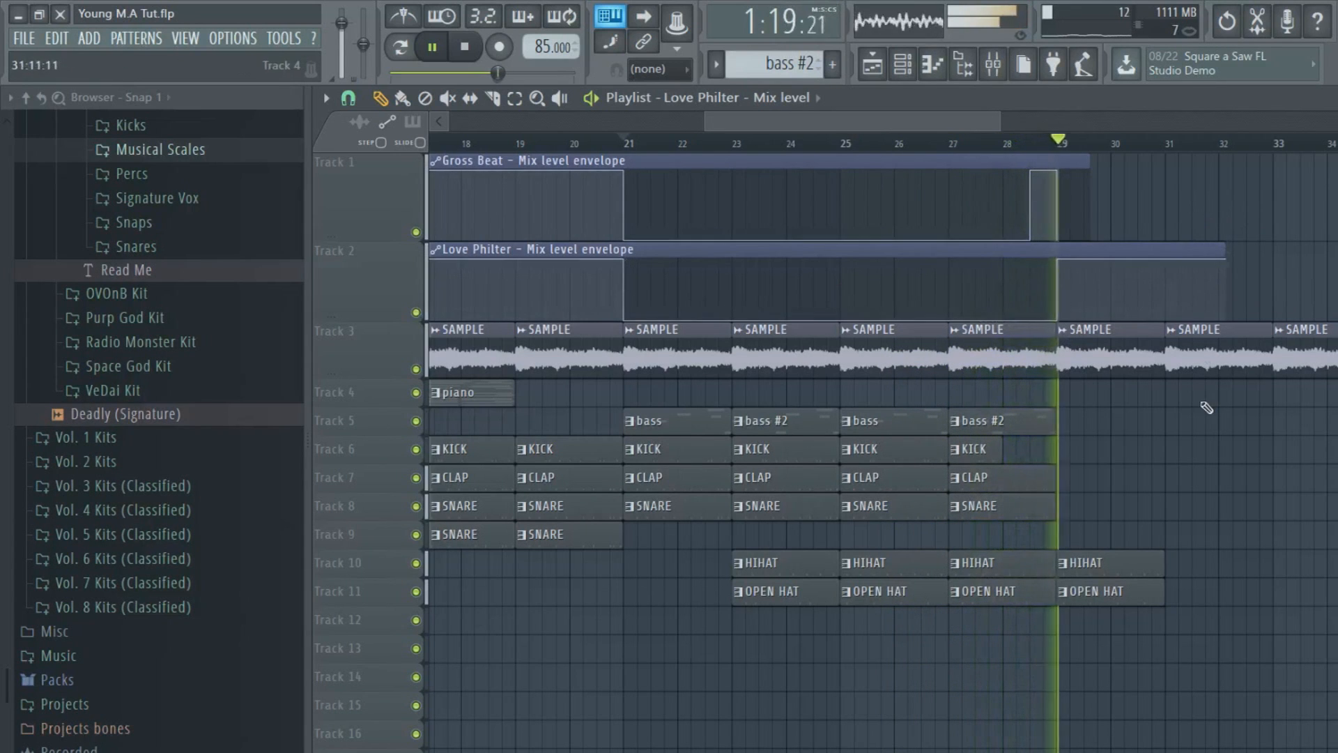
Duplicate the bar 29 HIHAT and OPEN HAT clips to bar 31, and copy the bass, KICK, CLAP and SNARE clips from bar 21 to bar 33
{"action": "left_click_drag", "start_coordinate": [1168, 535], "coordinate": [1100, 577]}
{"action": "key", "text": "ctrl+b"}
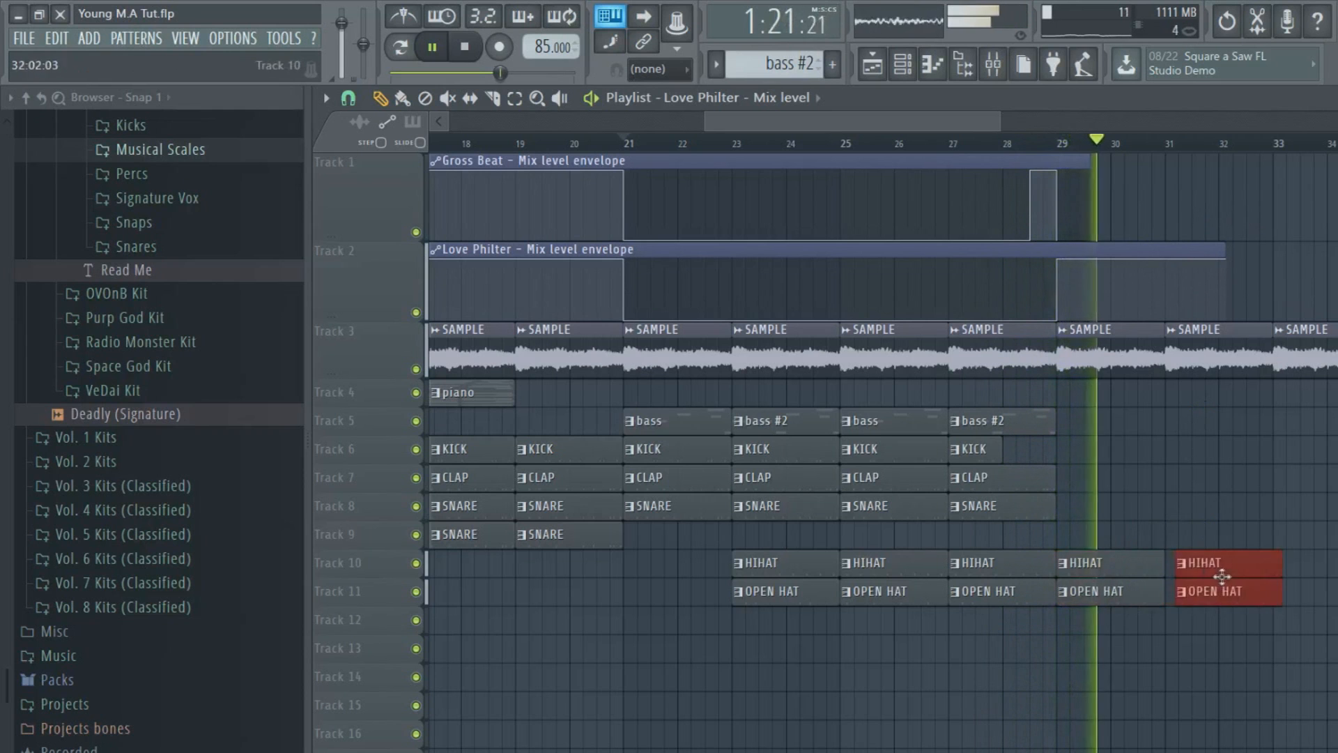
{"action": "left_click_drag", "start_coordinate": [639, 409], "coordinate": [938, 668]}
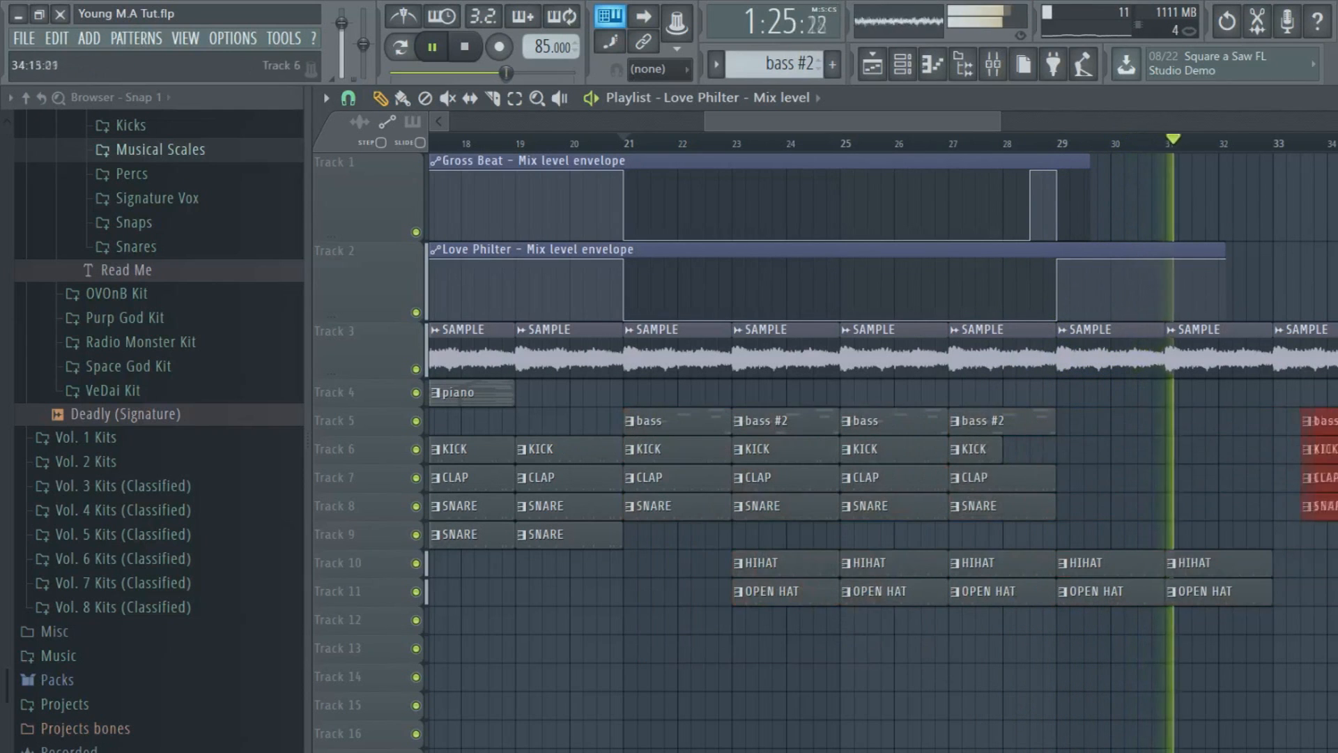
Extend the Love Philter automation clip past bar 33 and drop its envelope there
{"action": "left_click_drag", "start_coordinate": [1225, 272], "coordinate": [1263, 263]}
{"action": "right_click", "coordinate": [1298, 290]}
Duplicate the bass, KICK, CLAP, SNARE, HIHAT and OPEN HAT clips of bars 35-38 to bar 39
{"action": "scroll", "coordinate": [1153, 209], "scroll_direction": "down", "scroll_amount": 2}
{"action": "left_click_drag", "start_coordinate": [879, 121], "coordinate": [917, 122]}
{"action": "left_click_drag", "start_coordinate": [1070, 300], "coordinate": [932, 462]}
{"action": "key", "text": "ctrl+b"}
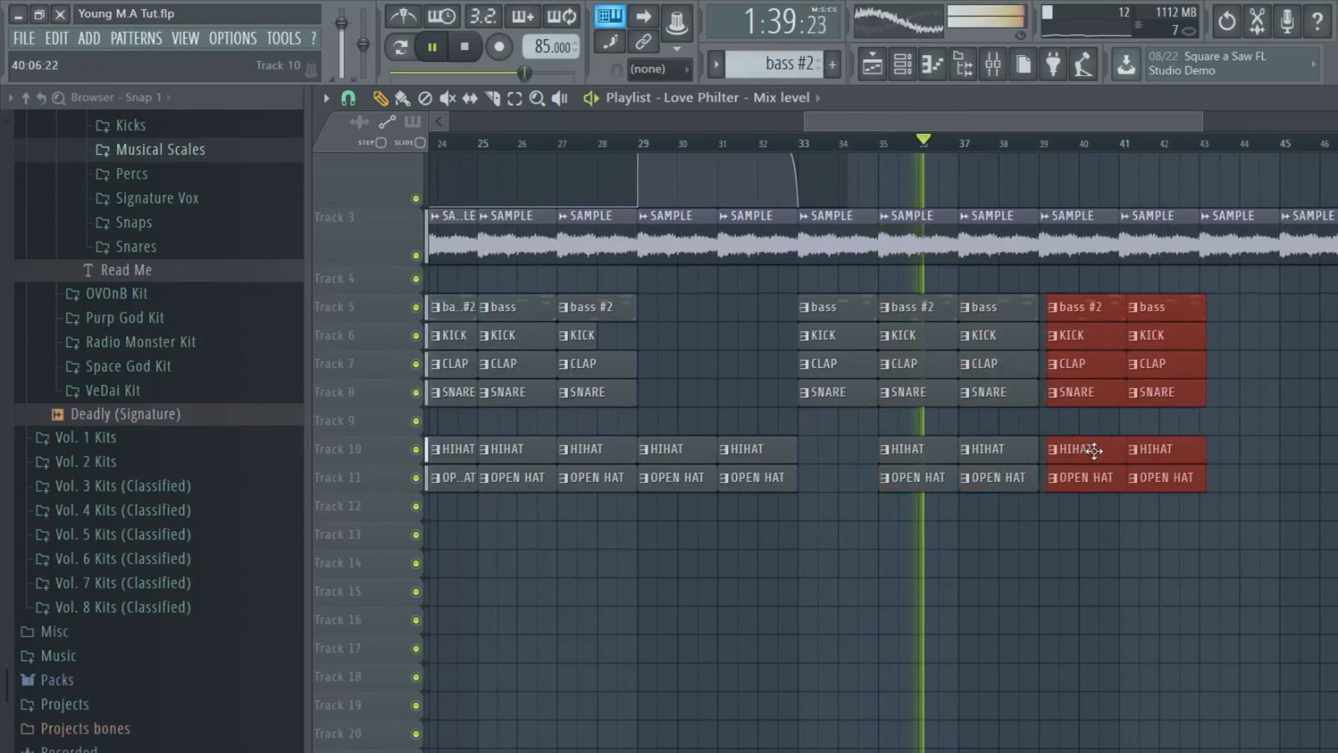
Set snapping to Bar and copy the Track 4 to Track 11 clips starting at bar 5 to bar 43
{"action": "left_click", "coordinate": [348, 97]}
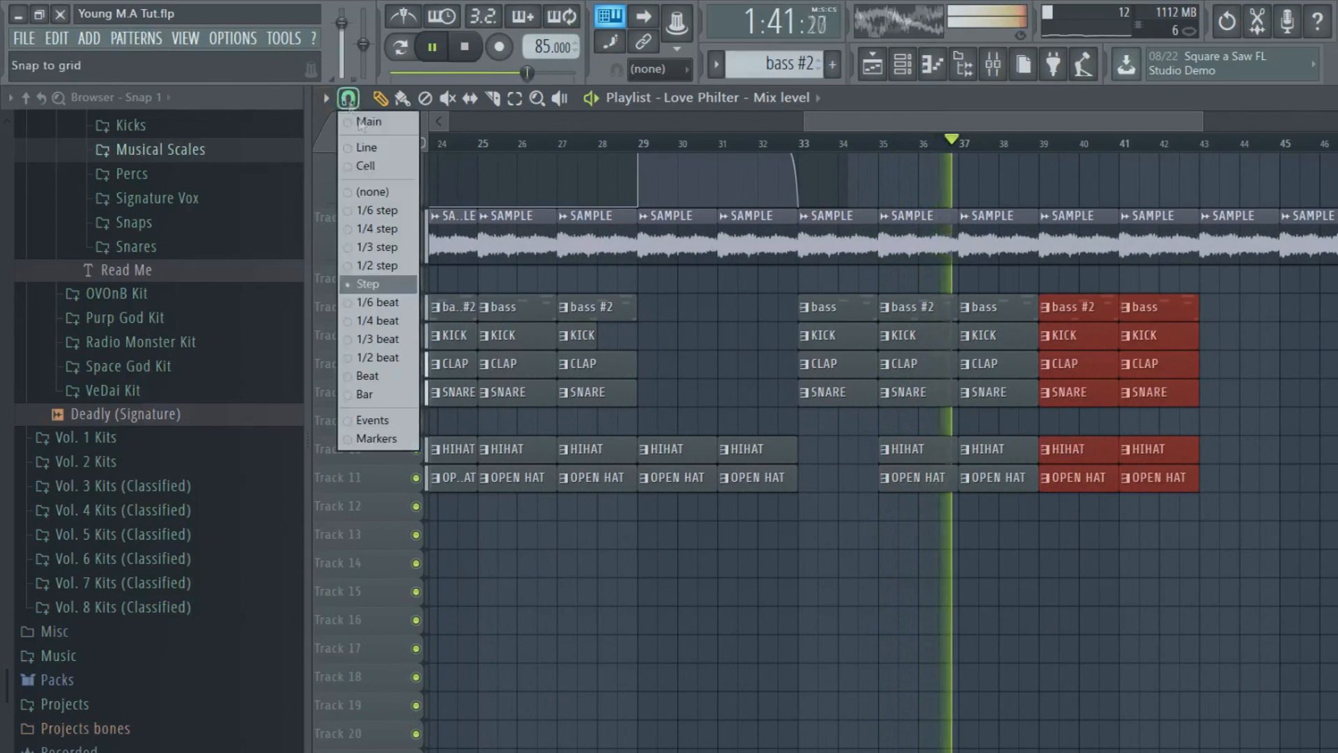
{"action": "left_click", "coordinate": [362, 392]}
{"action": "scroll", "coordinate": [541, 289], "scroll_direction": "down", "scroll_amount": 2}
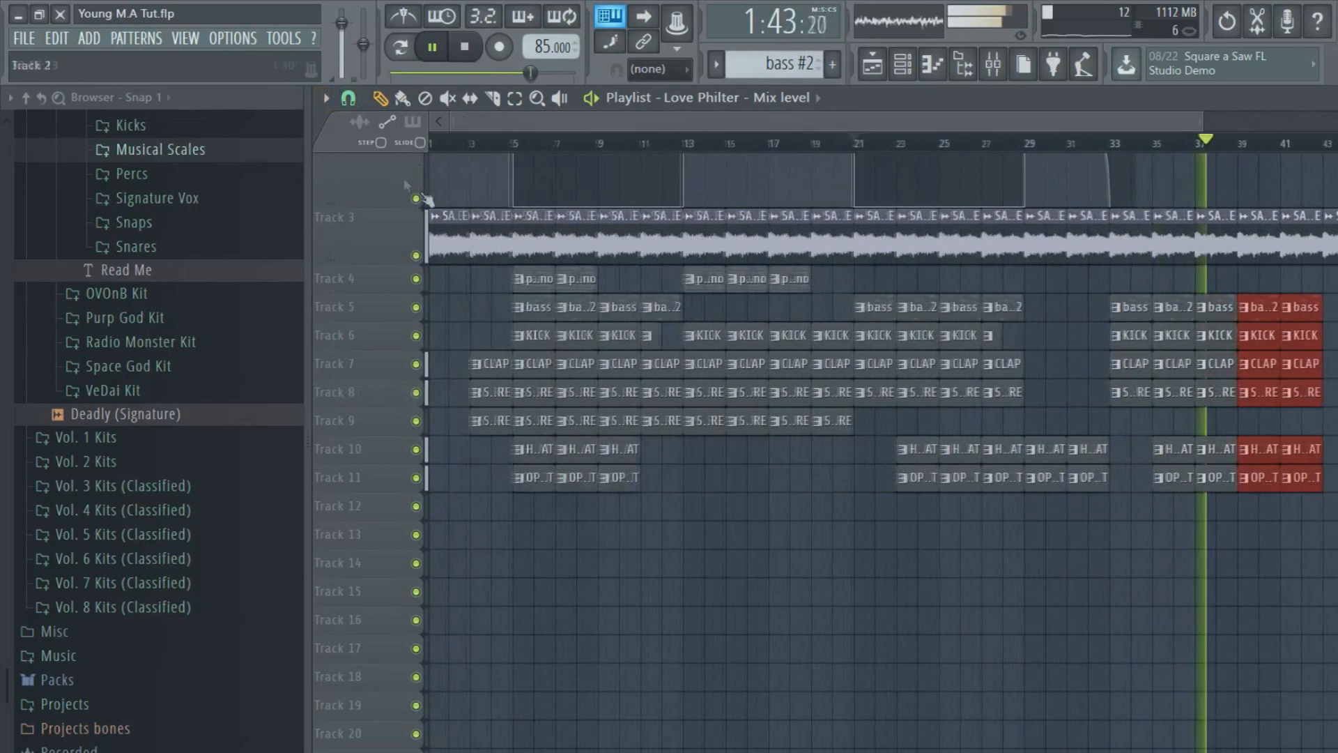
{"action": "left_click_drag", "start_coordinate": [516, 265], "coordinate": [813, 526]}
{"action": "key", "text": "ctrl+b"}
{"action": "left_click_drag", "start_coordinate": [1139, 287], "coordinate": [1337, 286]}
Add piano clips at bars 33 and 35, duplicate them to bars 37 and 39, and play from bar 42
{"action": "left_click", "coordinate": [1120, 280]}
{"action": "left_click", "coordinate": [1163, 280]}
{"action": "left_click_drag", "start_coordinate": [1115, 271], "coordinate": [1185, 287]}
{"action": "key", "text": "ctrl+b"}
{"action": "left_click", "coordinate": [1305, 141]}
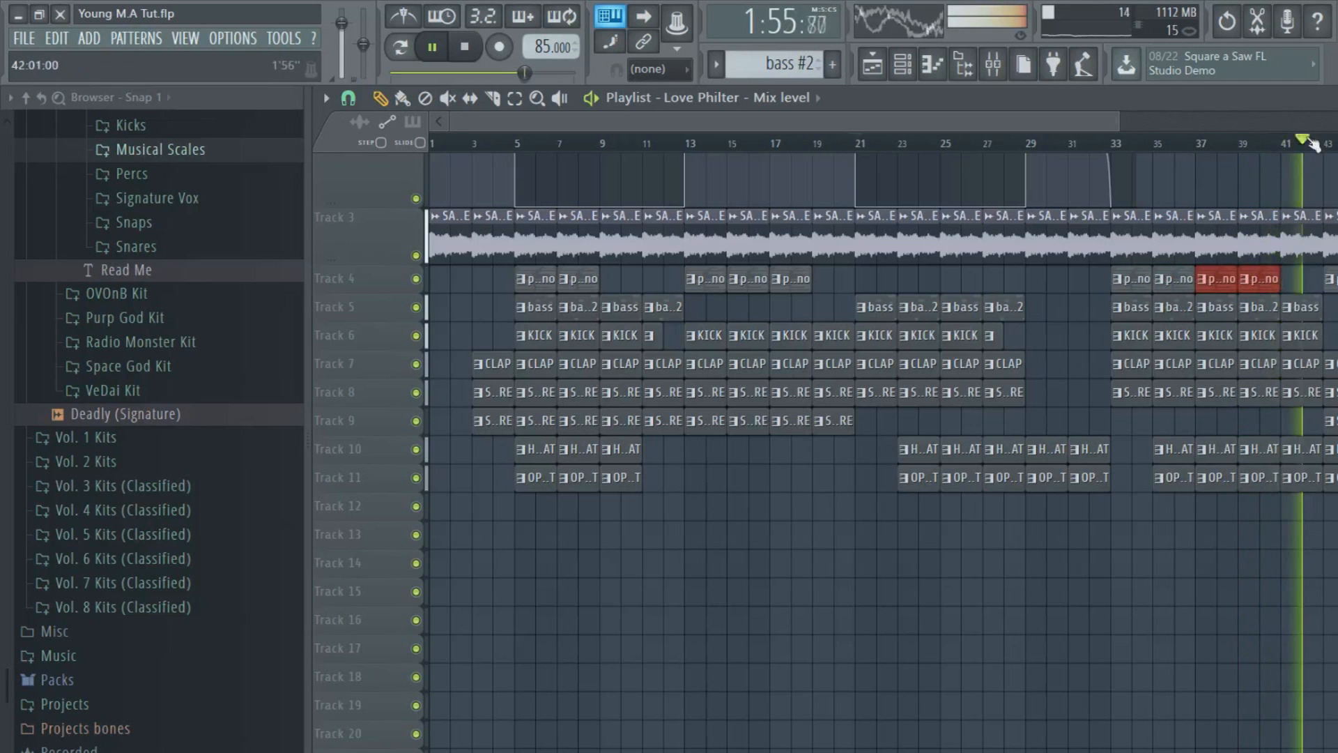
Copy the SAMPLE, piano, bass and drum clips of the section starting at bar 33 to bar 57
{"action": "scroll", "coordinate": [1241, 190], "scroll_direction": "up", "scroll_amount": 2}
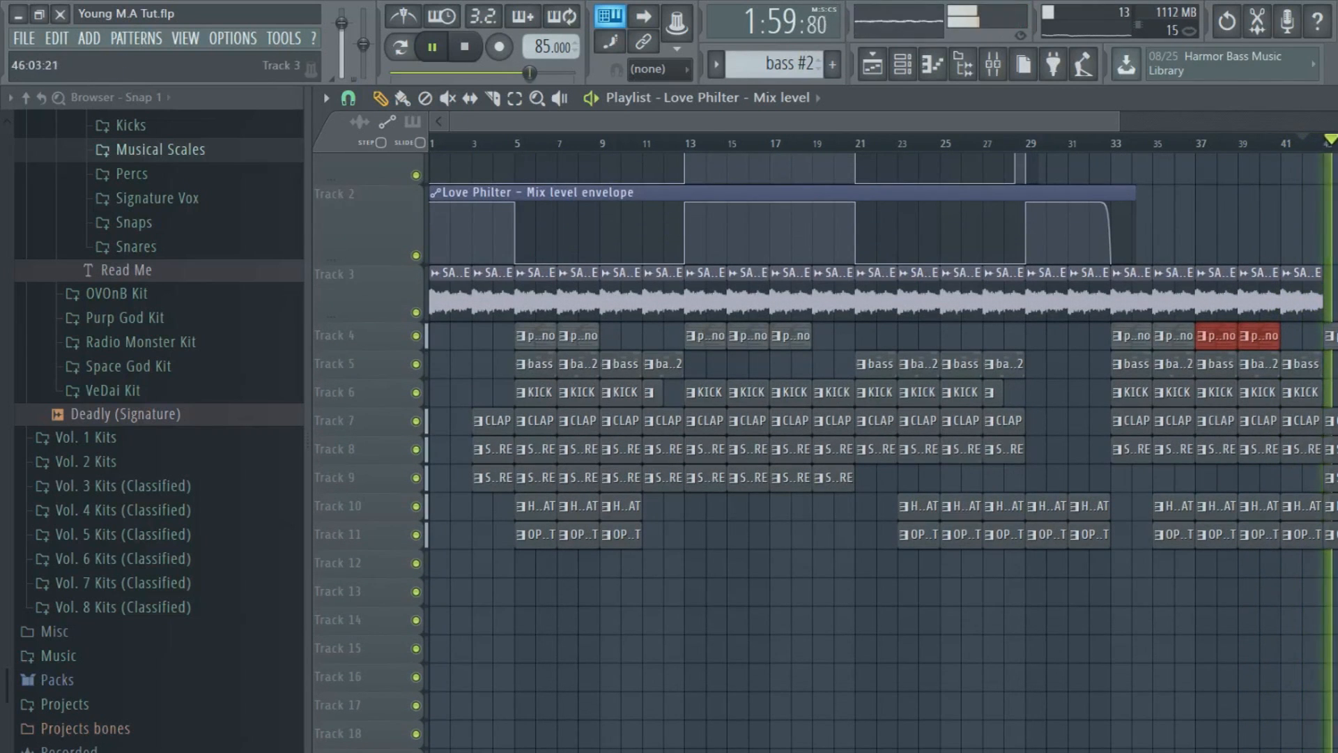
{"action": "scroll", "coordinate": [1232, 168], "scroll_direction": "down", "scroll_amount": 2}
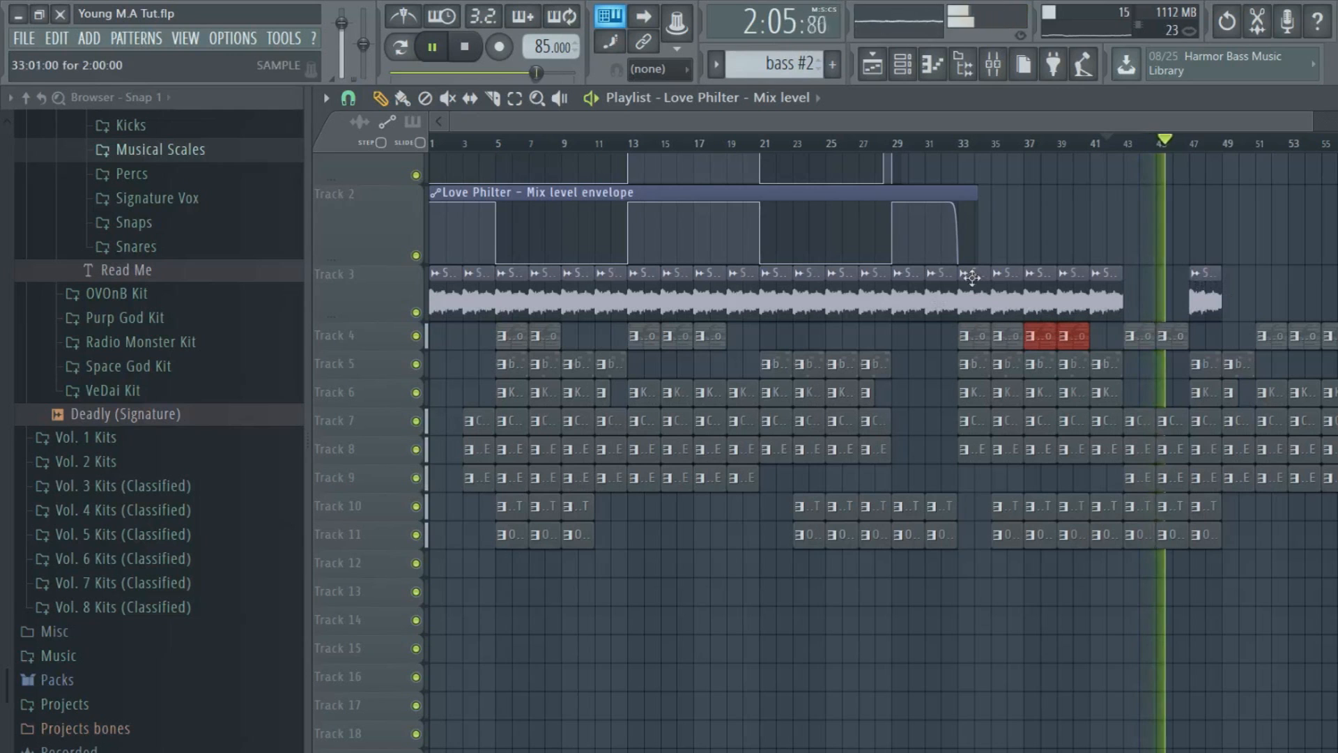
{"action": "left_click_drag", "start_coordinate": [962, 267], "coordinate": [1111, 589]}
{"action": "left_click_drag", "start_coordinate": [969, 295], "coordinate": [1335, 297]}
Add SAMPLE clips at bars 49, 51 and 53, and remove the piano clips at bars 51, 53 and 55
{"action": "left_click", "coordinate": [1244, 299]}
{"action": "left_click", "coordinate": [1275, 297]}
{"action": "left_click", "coordinate": [1305, 295]}
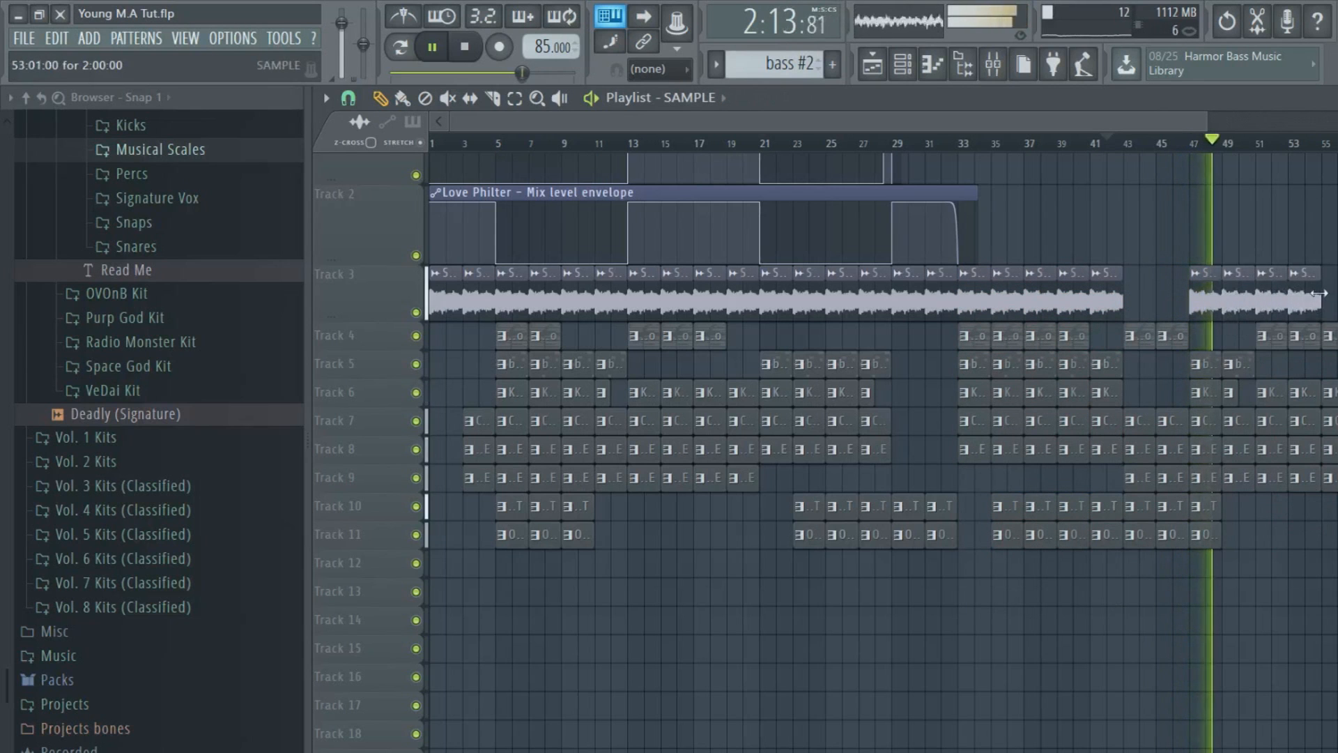
{"action": "right_click", "coordinate": [1271, 344]}
{"action": "right_click", "coordinate": [1303, 345]}
{"action": "right_click", "coordinate": [1329, 346]}
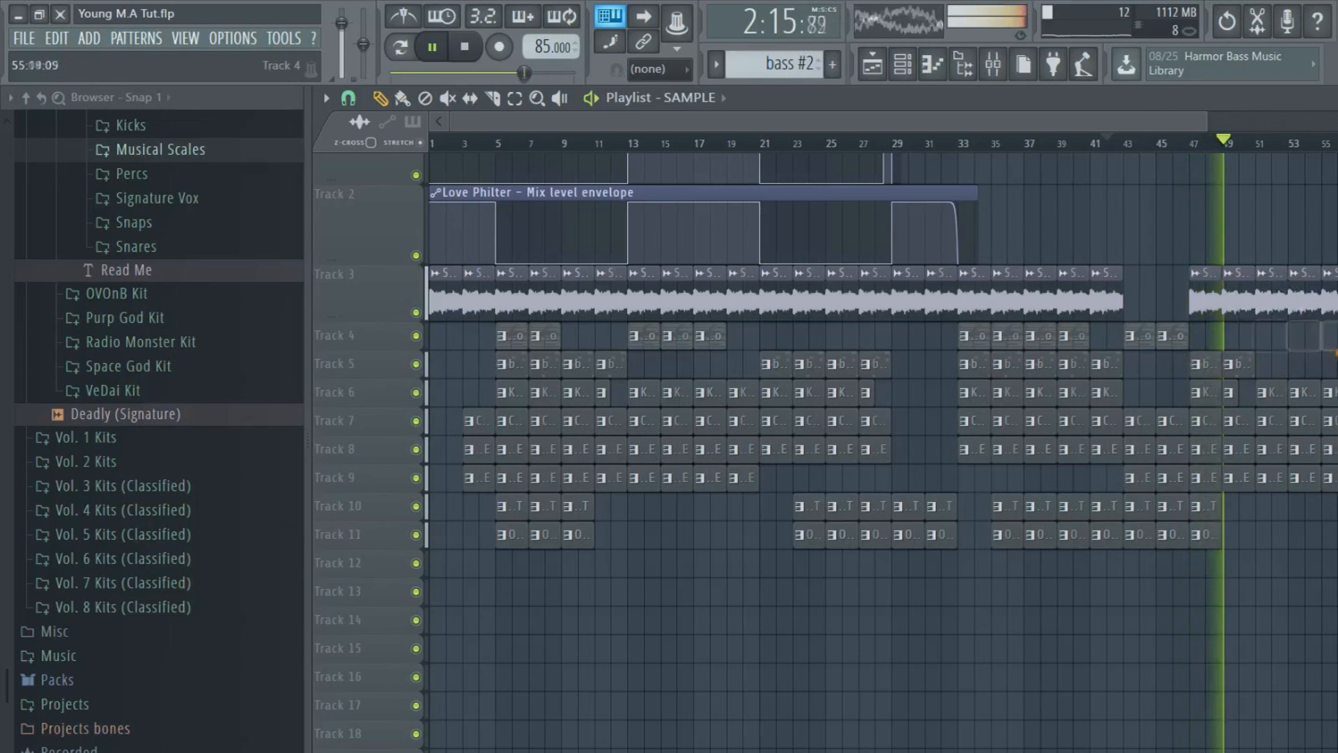
{"action": "left_click_drag", "start_coordinate": [1263, 363], "coordinate": [1207, 364]}
{"action": "left_click", "coordinate": [1282, 356], "text": "ctrl"}
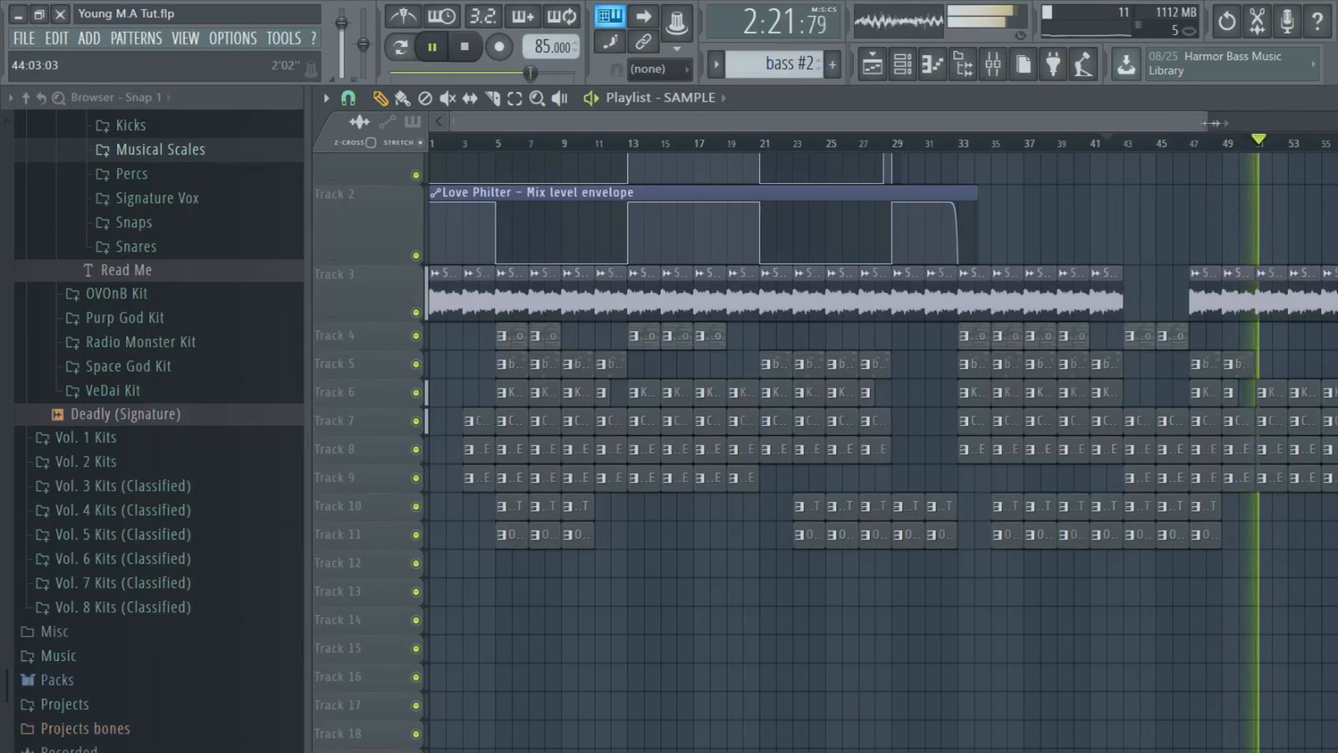
Extend the Love Philter automation clip past bar 65
{"action": "left_click_drag", "start_coordinate": [1208, 122], "coordinate": [1337, 122]}
{"action": "scroll", "coordinate": [962, 328], "scroll_direction": "up", "scroll_amount": 2}
{"action": "left_click_drag", "start_coordinate": [888, 258], "coordinate": [1337, 264]}
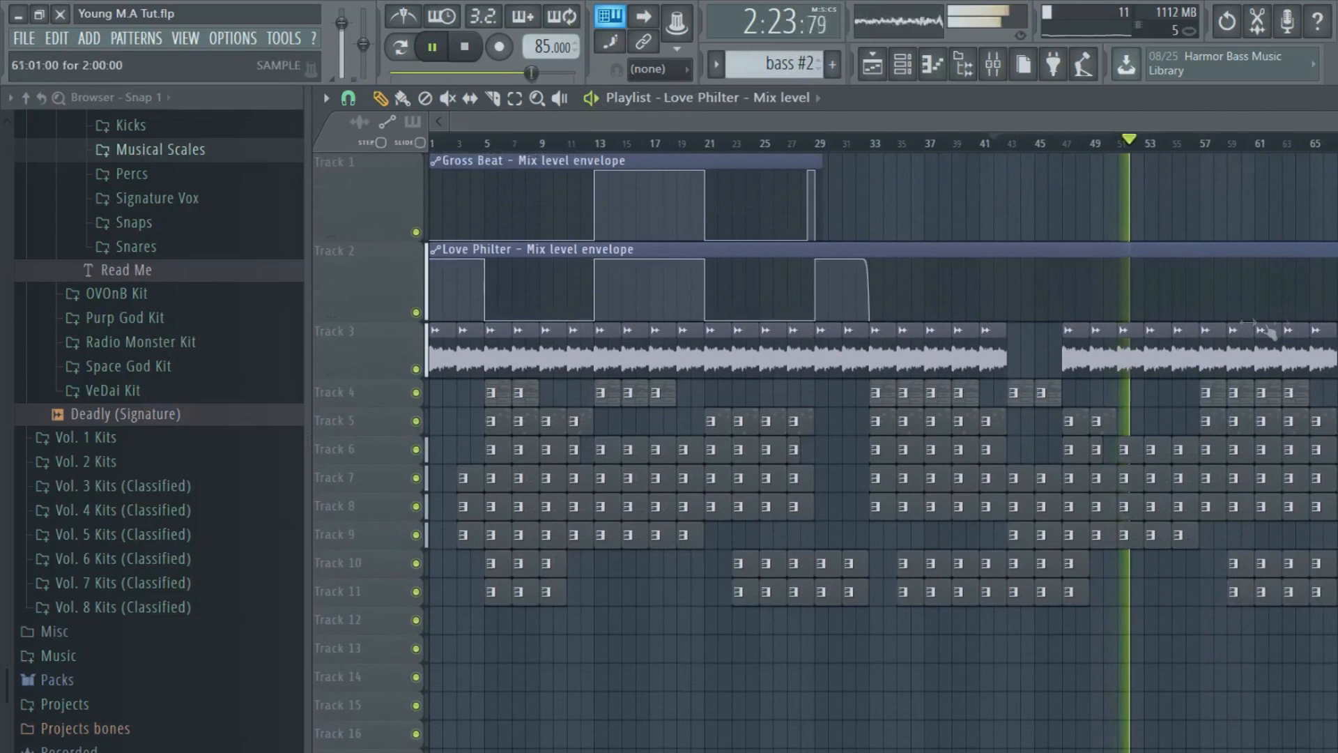
Shape the Love Philter envelope to curve up to full level from bar 55 and drop sharply at bar 57
{"action": "left_click", "coordinate": [1172, 319]}
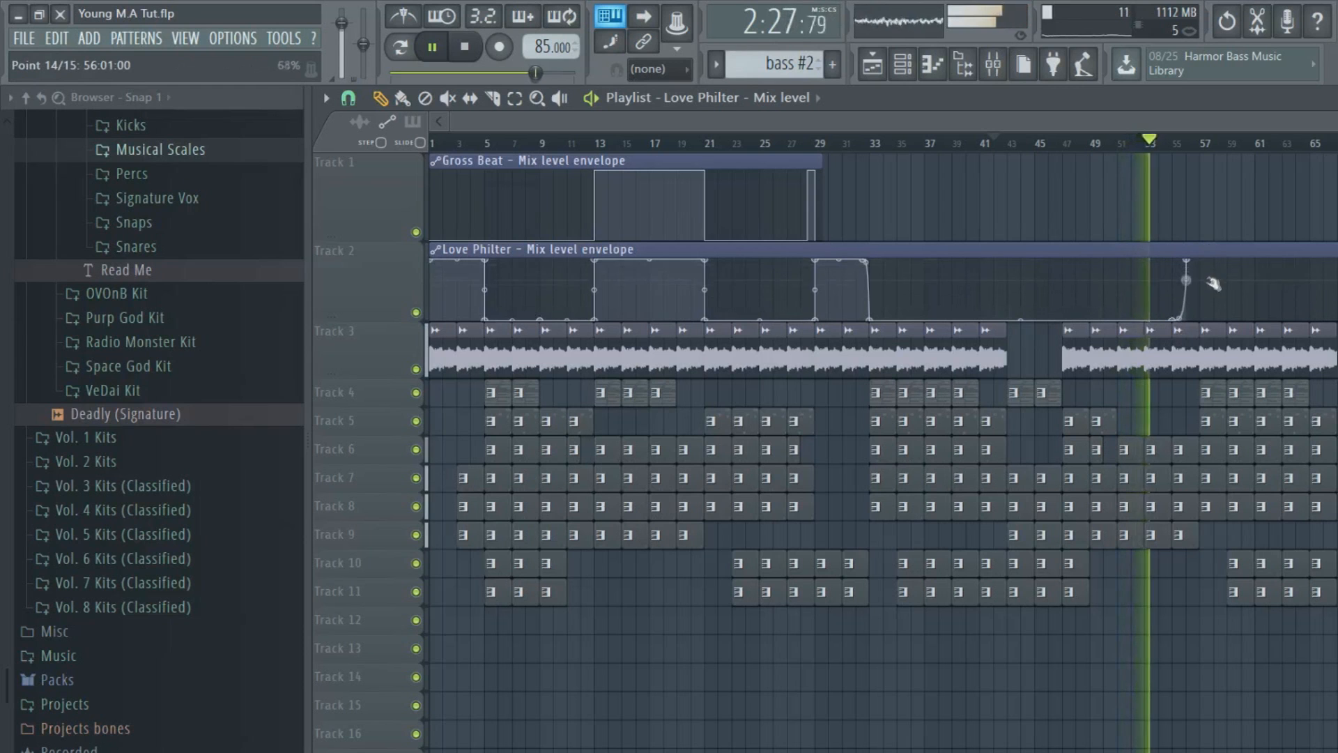
{"action": "right_click", "coordinate": [1187, 283]}
{"action": "left_click_drag", "start_coordinate": [1186, 261], "coordinate": [1201, 258]}
{"action": "right_click", "coordinate": [1171, 282]}
{"action": "left_click", "coordinate": [1202, 303]}
{"action": "left_click_drag", "start_coordinate": [1186, 318], "coordinate": [1187, 302]}
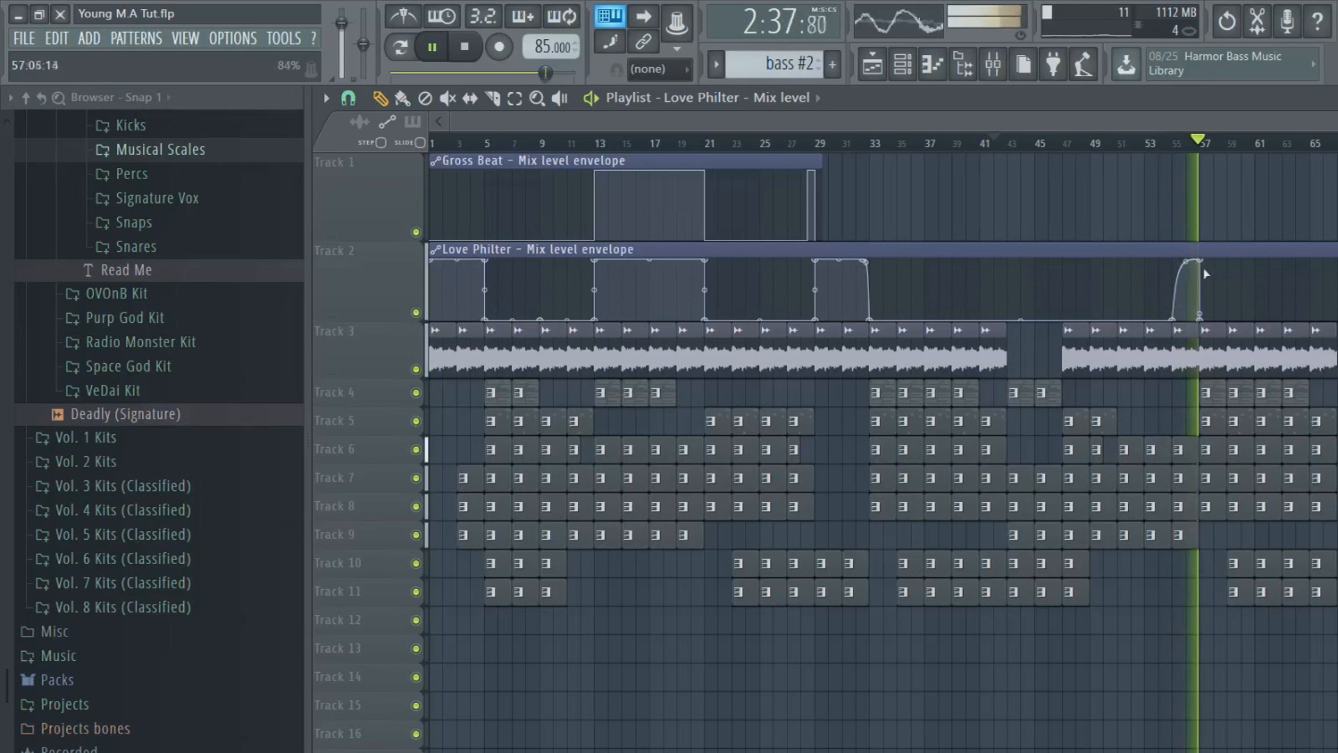
Copy the HIHAT and OPEN HAT clips from bar 59 to bar 57
{"action": "left_click_drag", "start_coordinate": [1241, 576], "coordinate": [1213, 576]}
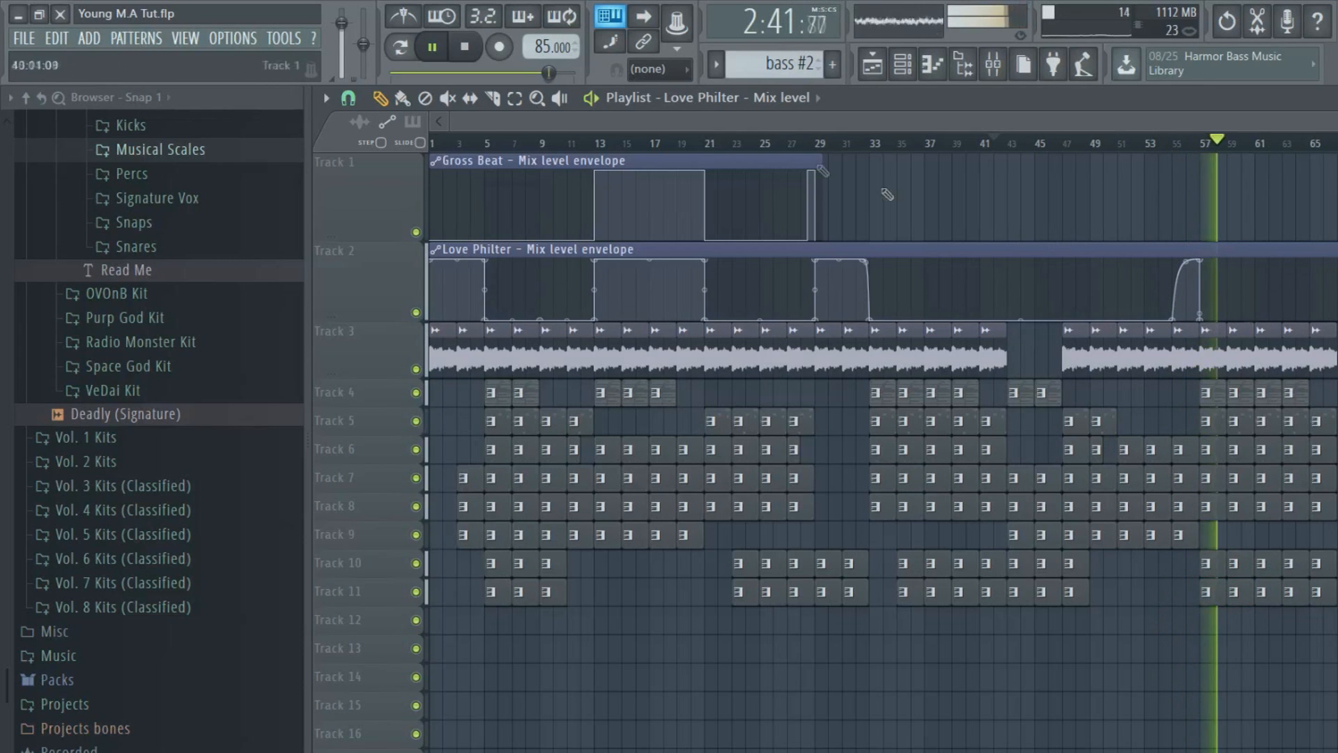
Extend the Gross Beat automation clip past bar 67 and add a full-level block across bar 66
{"action": "left_click_drag", "start_coordinate": [821, 160], "coordinate": [1310, 222]}
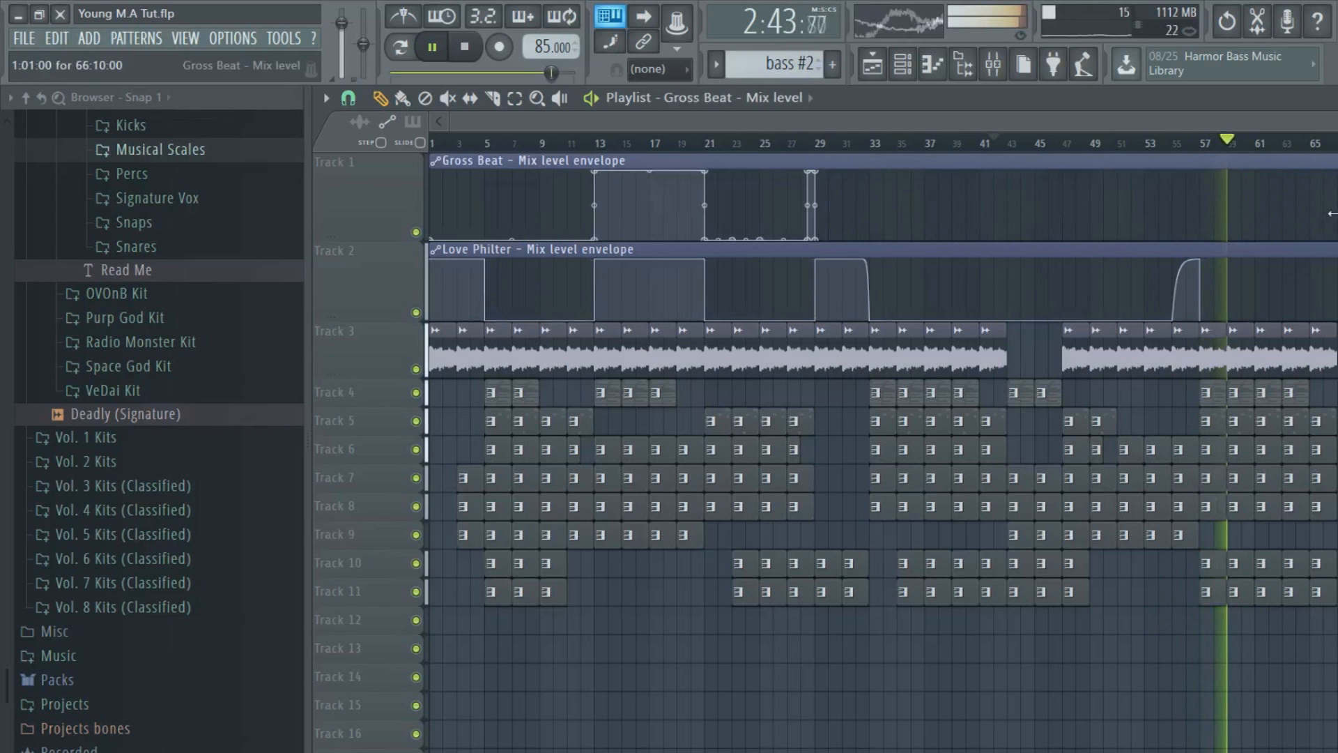
{"action": "scroll", "coordinate": [1311, 222], "scroll_direction": "up", "scroll_amount": 3}
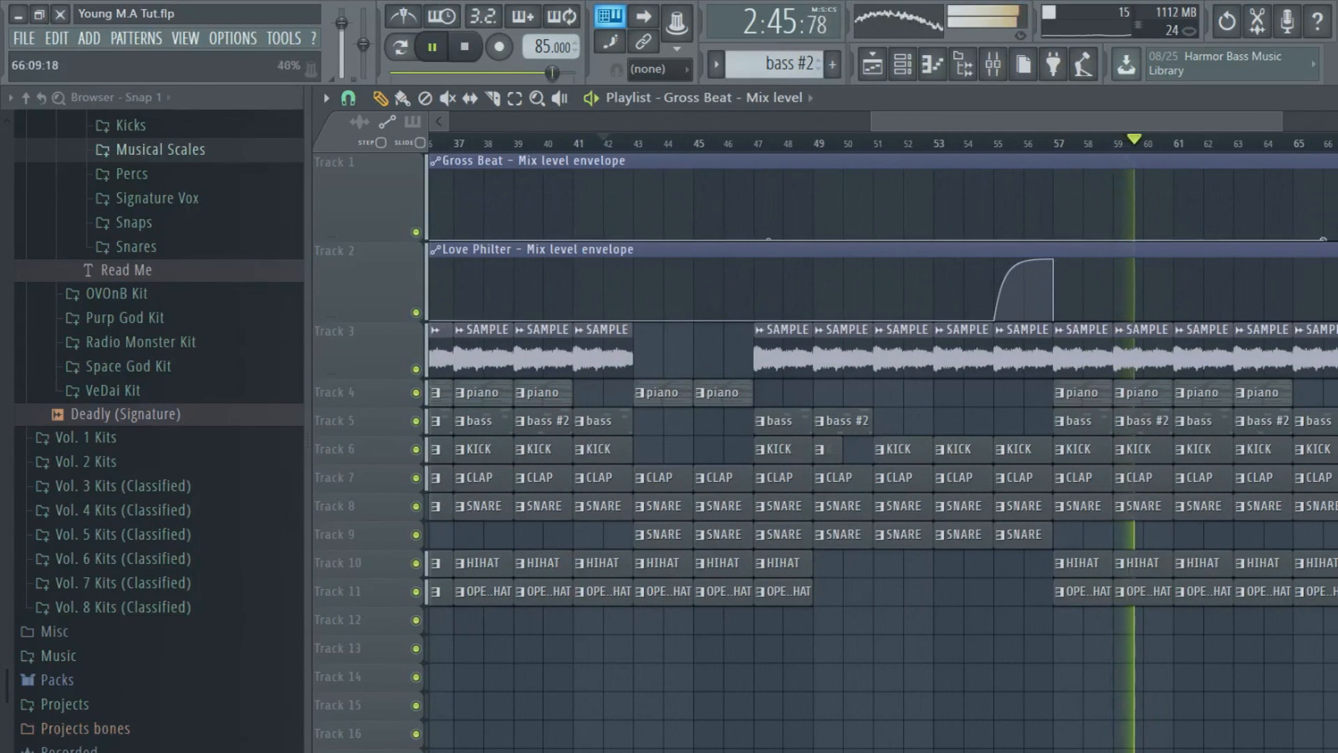
{"action": "left_click", "coordinate": [1287, 120]}
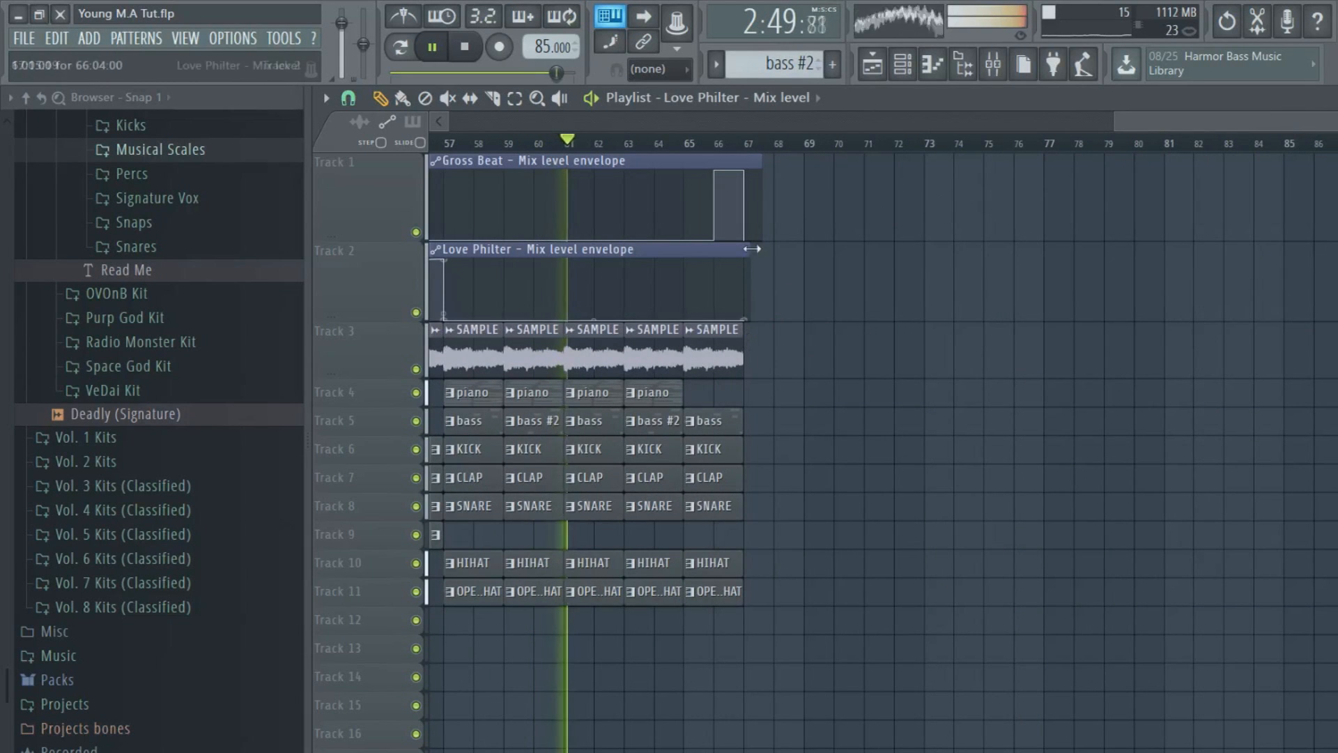
Extend the Love Philter automation to about bar 82, jumping to full level at bar 67 and curving down to zero at the end
{"action": "left_click_drag", "start_coordinate": [747, 258], "coordinate": [1189, 258]}
{"action": "right_click", "coordinate": [925, 260]}
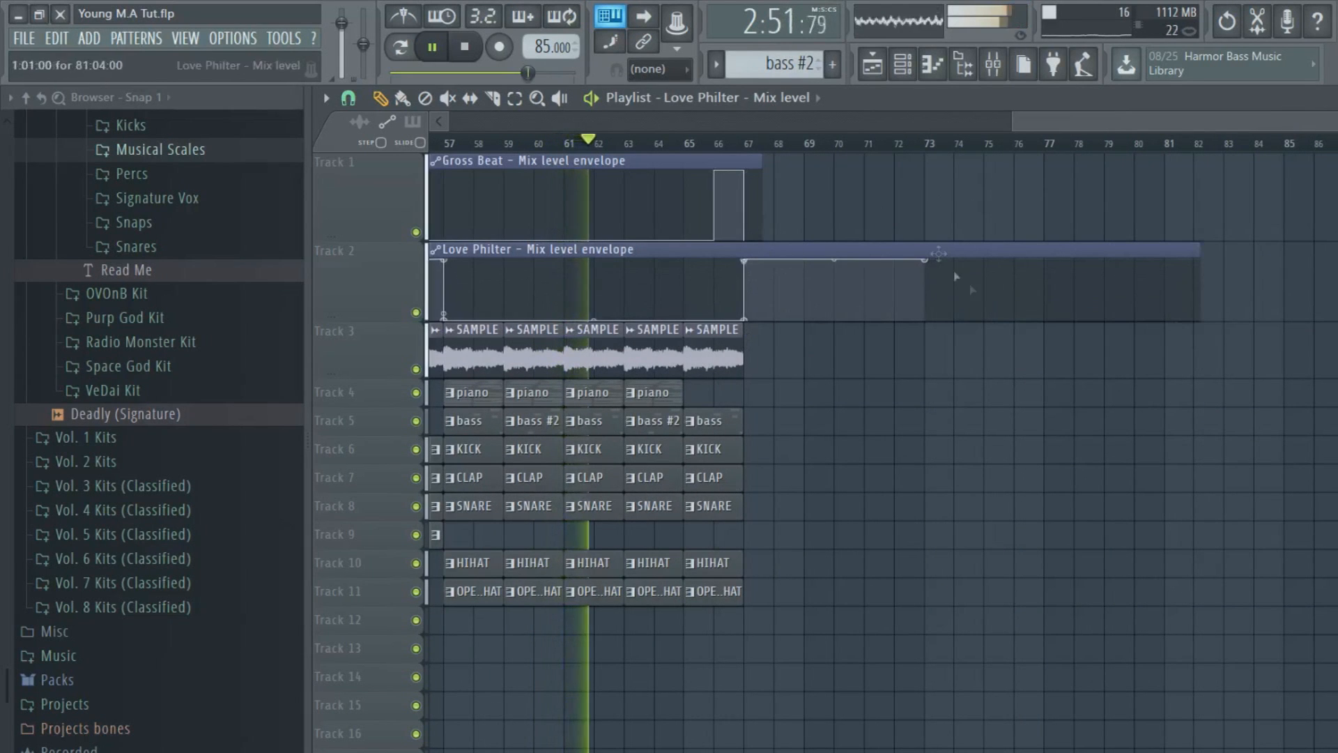
{"action": "right_click", "coordinate": [1194, 318]}
{"action": "left_click_drag", "start_coordinate": [1059, 311], "coordinate": [1059, 265]}
Add SAMPLE, HIHAT and OPEN HAT clips from bar 67 through bar 77, and alternating bass and bass #2 clips from bar 67 through bar 75
{"action": "left_click_drag", "start_coordinate": [784, 375], "coordinate": [830, 375]}
{"action": "left_click_drag", "start_coordinate": [729, 418], "coordinate": [771, 421]}
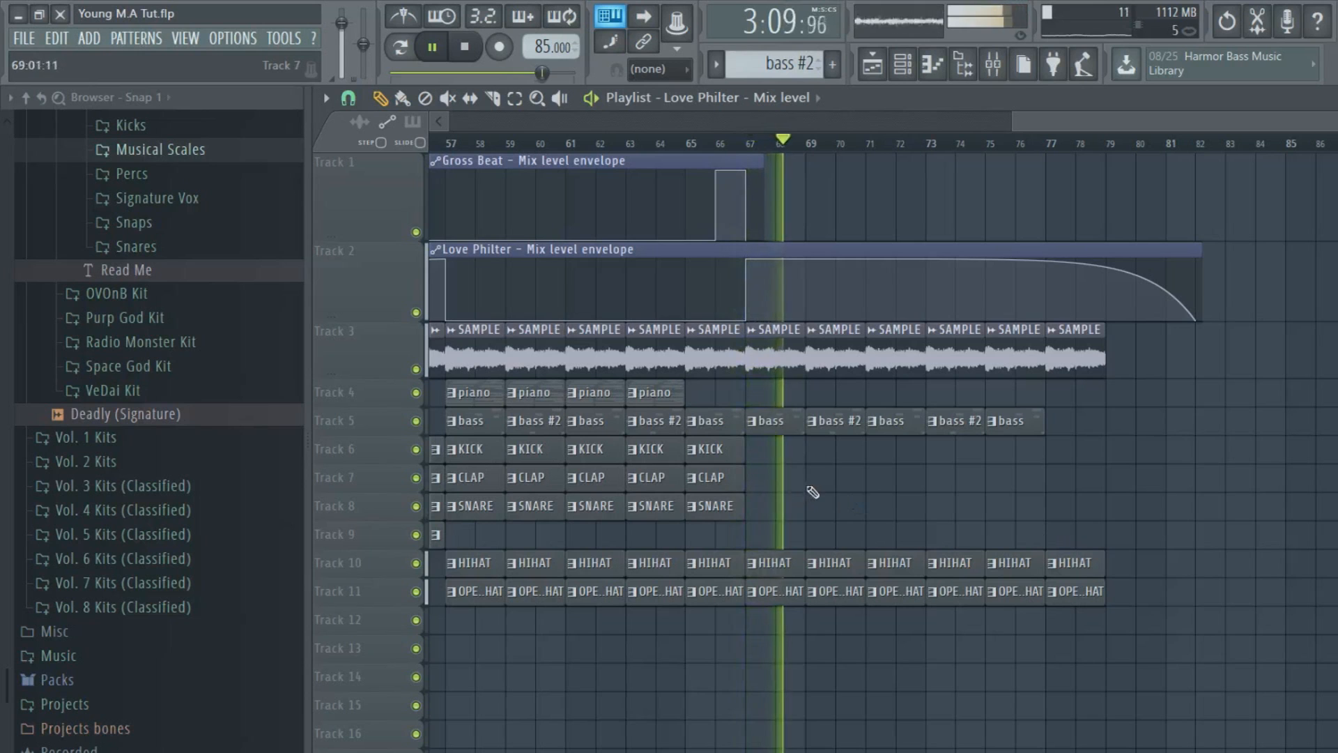
Copy two CLAP and two SNARE clips to bars 69 and 71
{"action": "left_click_drag", "start_coordinate": [755, 465], "coordinate": [656, 522]}
{"action": "left_click_drag", "start_coordinate": [653, 505], "coordinate": [835, 502]}
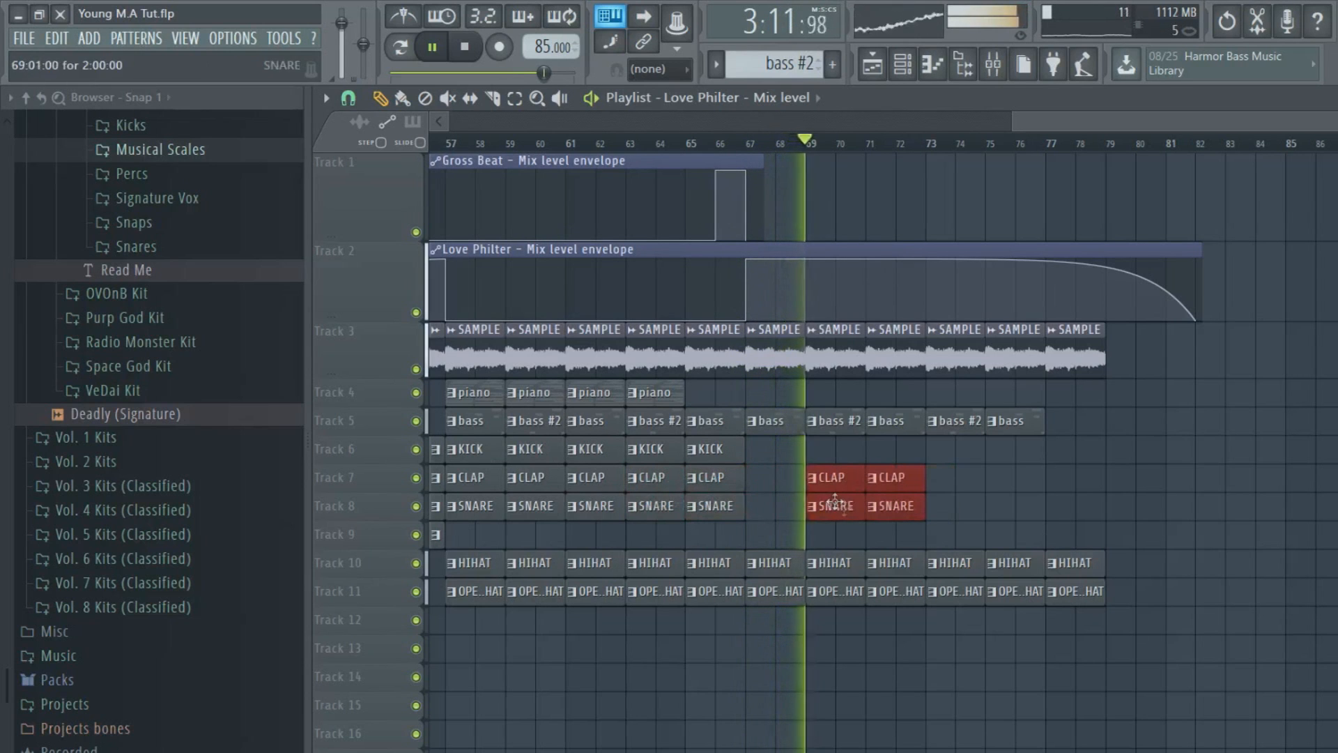
{"action": "left_click", "coordinate": [870, 537], "text": "ctrl"}
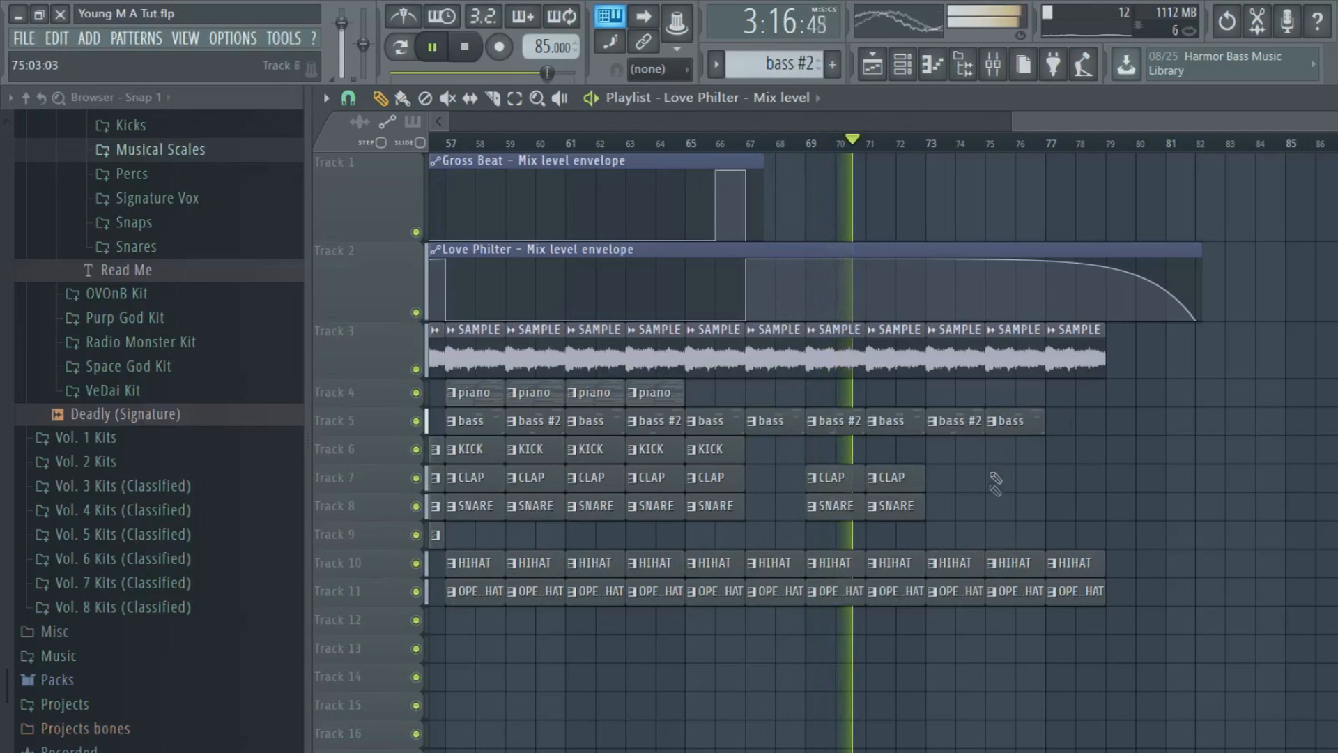
Delete the HIHAT and OPEN HAT clips at bars 73, 75 and 77
{"action": "right_click", "coordinate": [972, 563]}
{"action": "right_click", "coordinate": [1004, 591]}
{"action": "right_click", "coordinate": [1015, 564]}
{"action": "right_click", "coordinate": [1076, 564]}
{"action": "right_click", "coordinate": [1075, 592]}
{"action": "right_click", "coordinate": [956, 591]}
Save the project and stop playback of the arrangement
{"action": "left_click_drag", "start_coordinate": [1015, 122], "coordinate": [446, 125]}
{"action": "left_click", "coordinate": [23, 39]}
{"action": "left_click", "coordinate": [28, 124]}
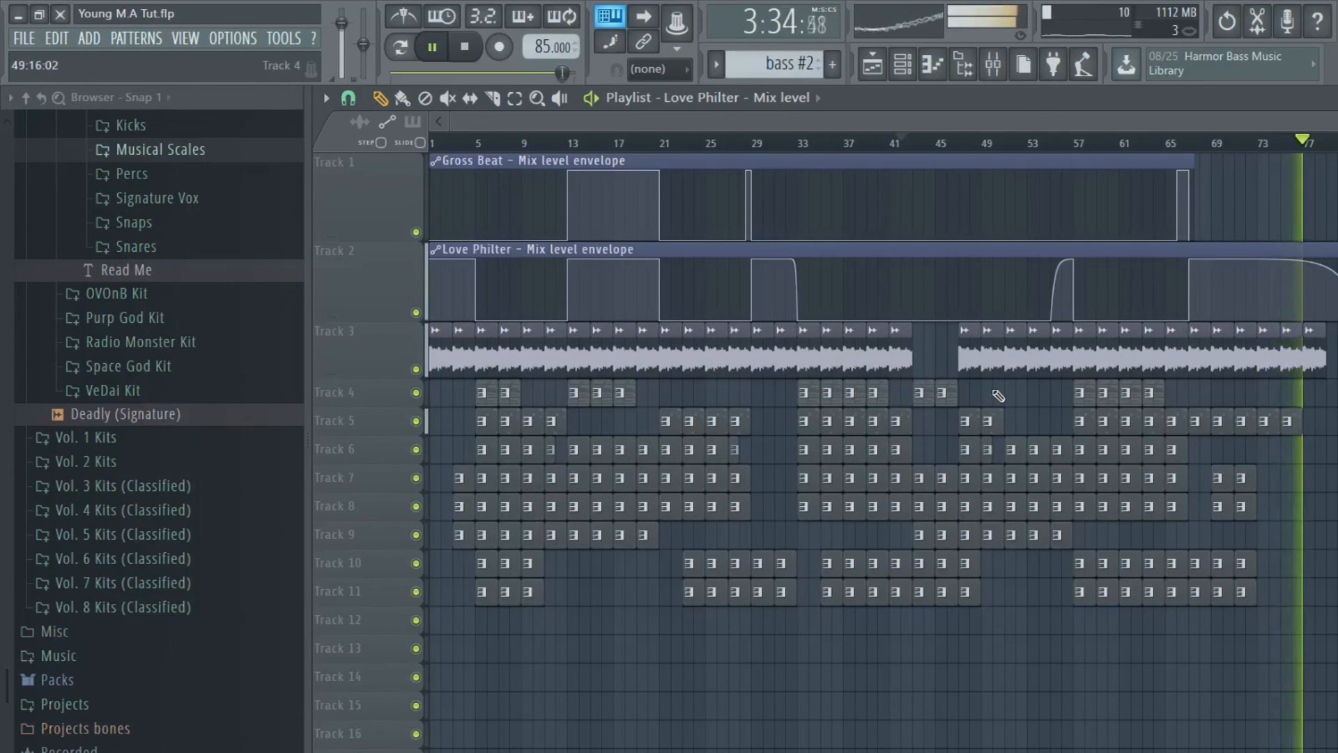
{"action": "key", "text": "space"}
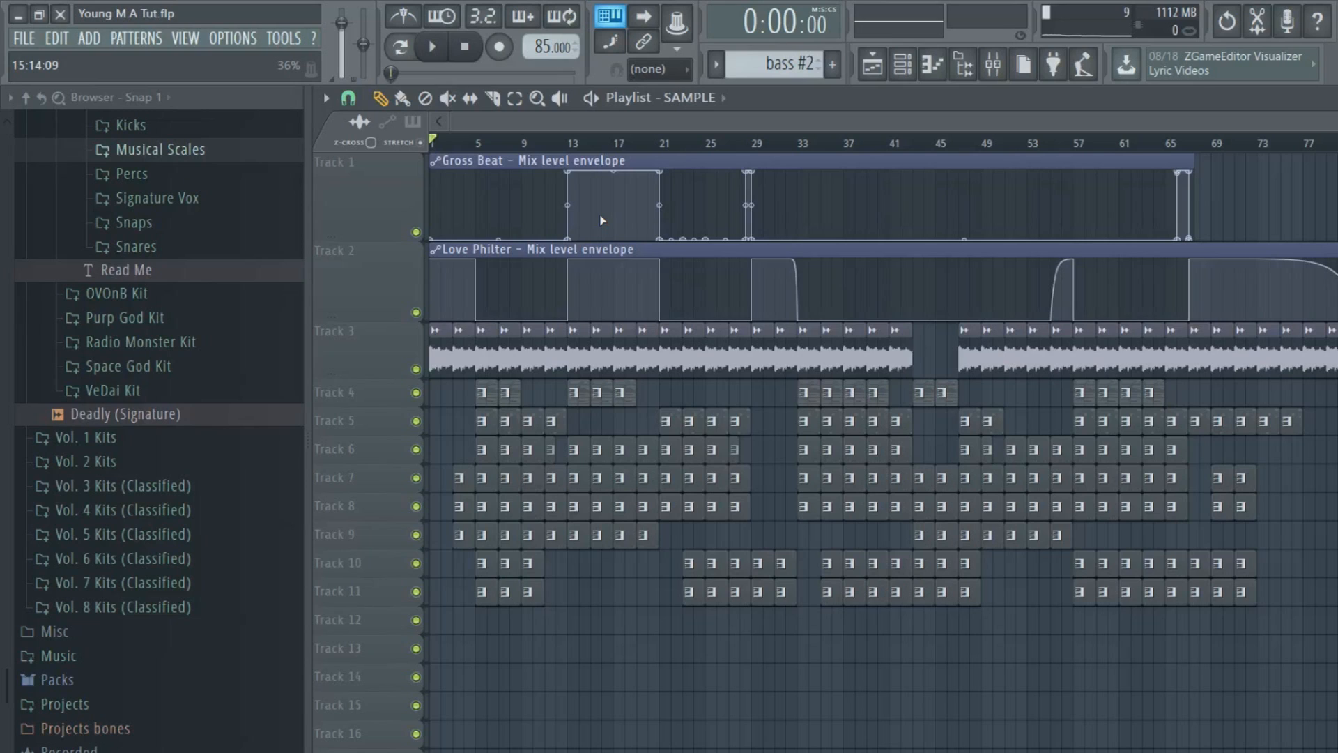